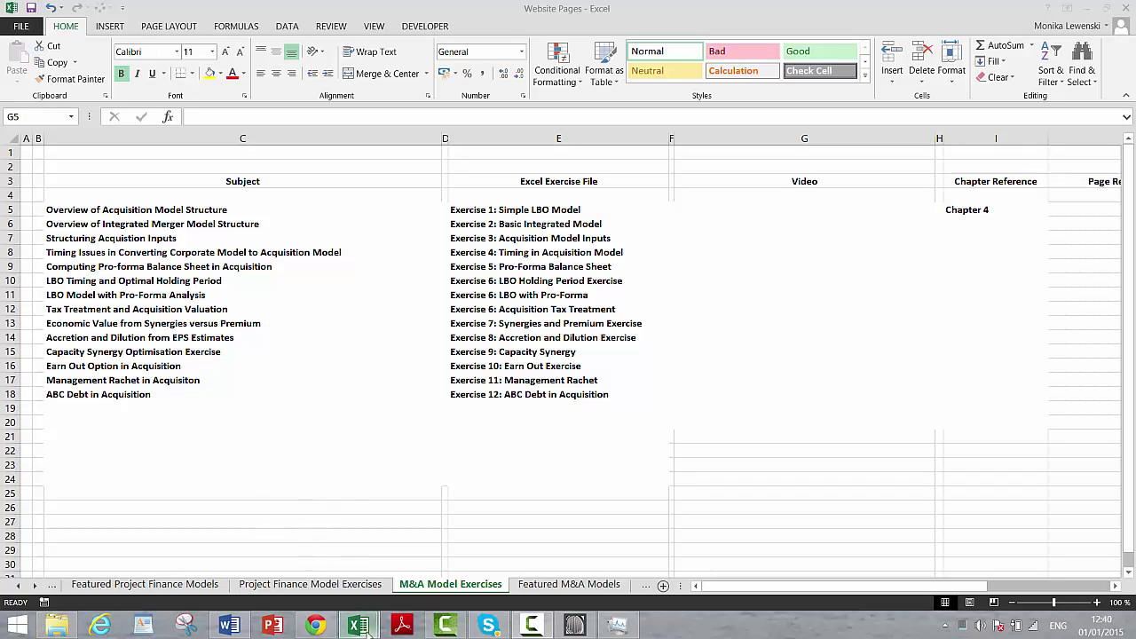
Switch to the Simple LBO workbook, then open File Explorer up at the Chapter 1 Models and Analysis folder.
mouse_move(358, 626)
click(431, 557)
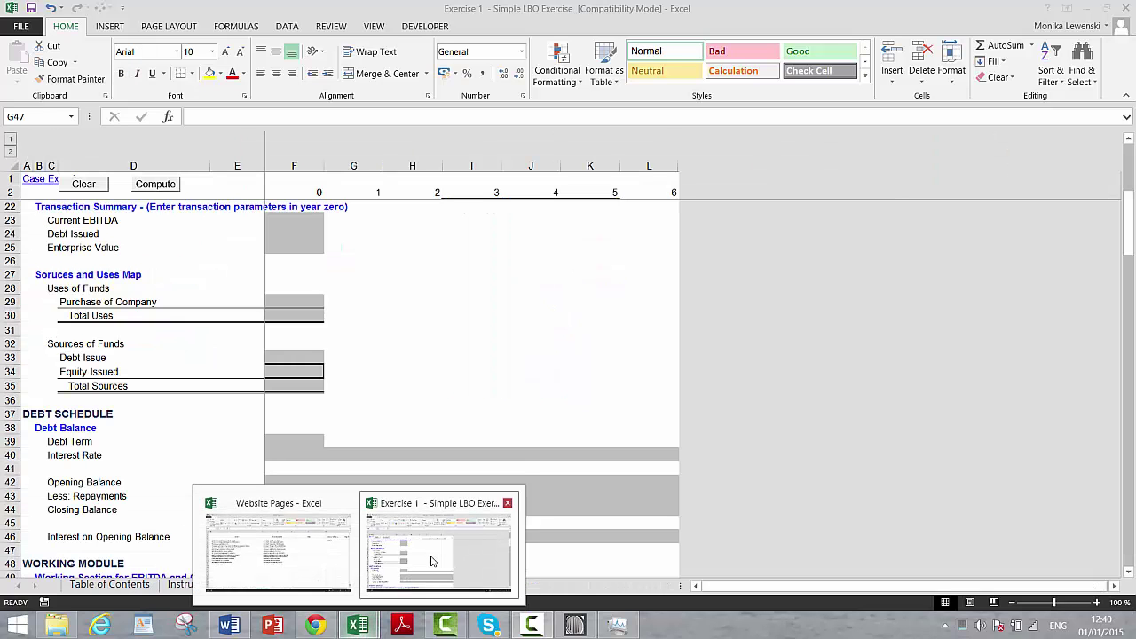
click(56, 626)
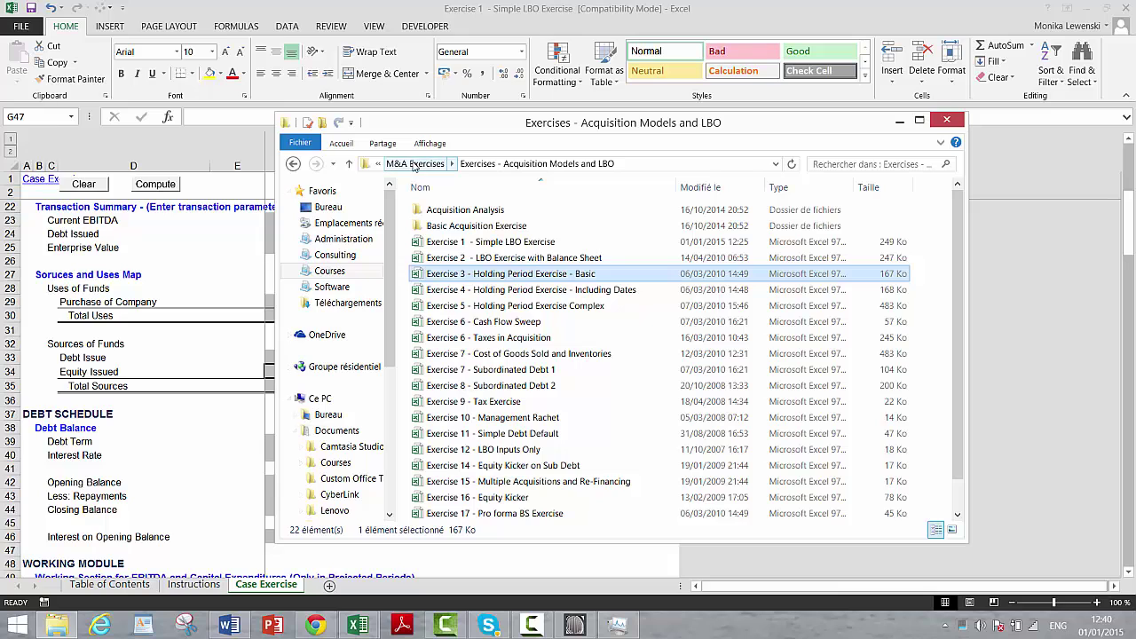
click(414, 164)
click(414, 164)
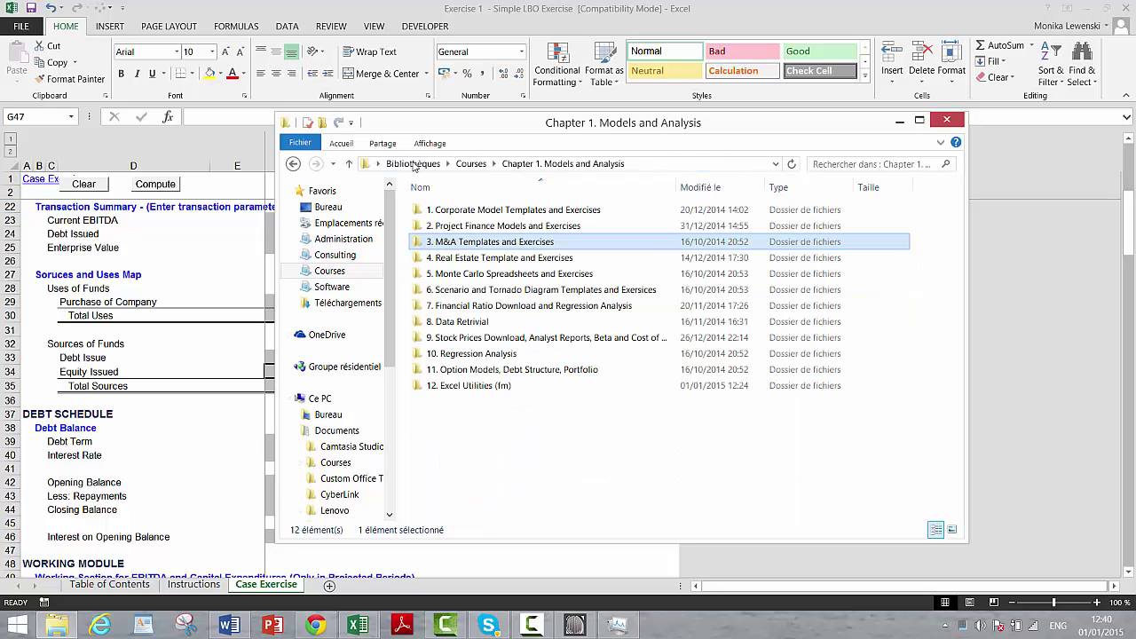
Browse through 3. M&A Templates and Exercises and M&A Exercises into Acquisition Models and LBO, then open Exercise 1 - Simple LBO Exercise.
double_click(450, 243)
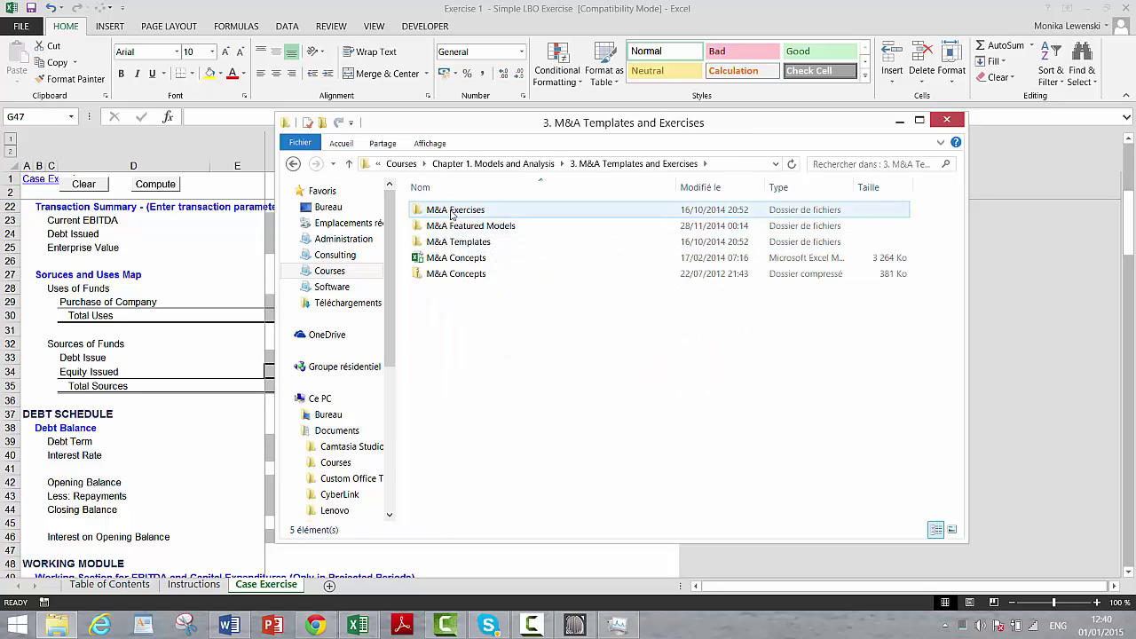
double_click(452, 212)
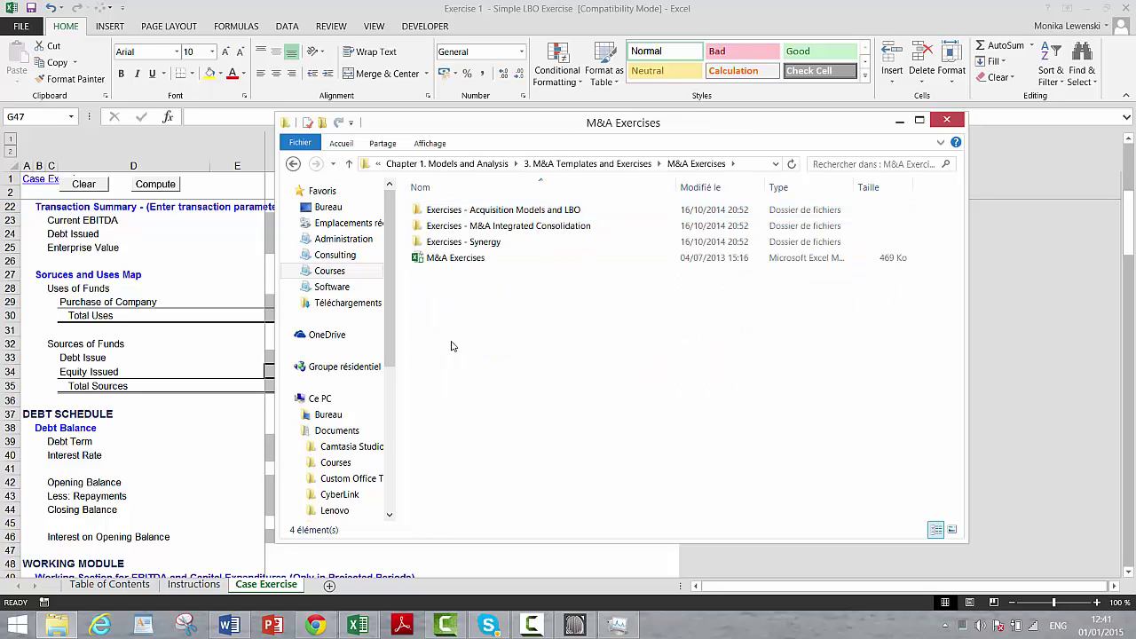
double_click(469, 214)
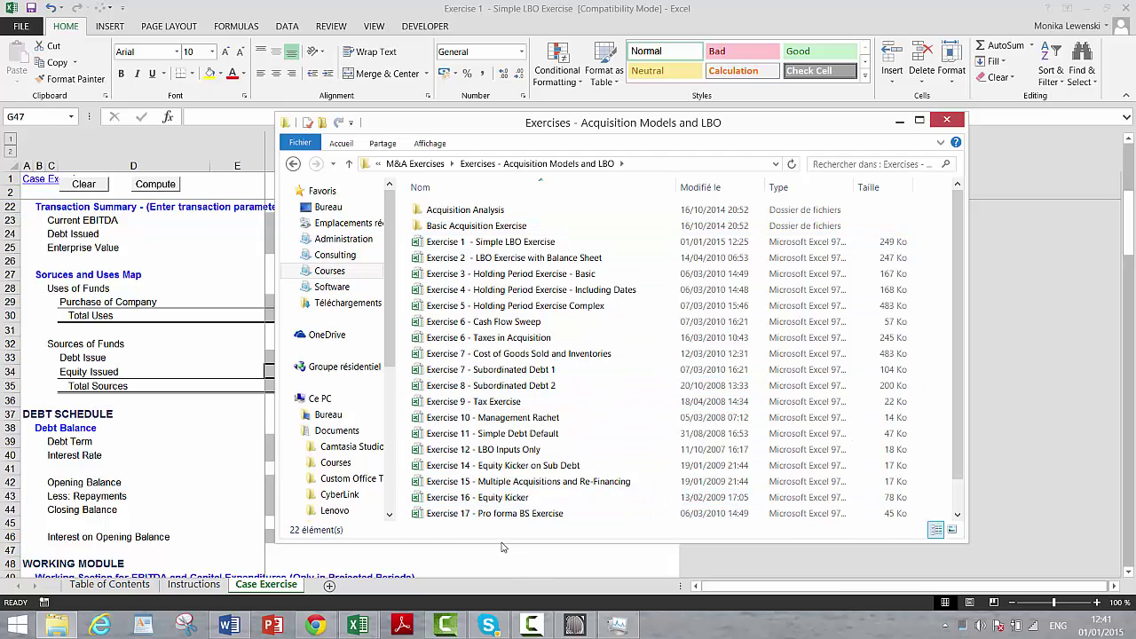
click(497, 401)
click(502, 373)
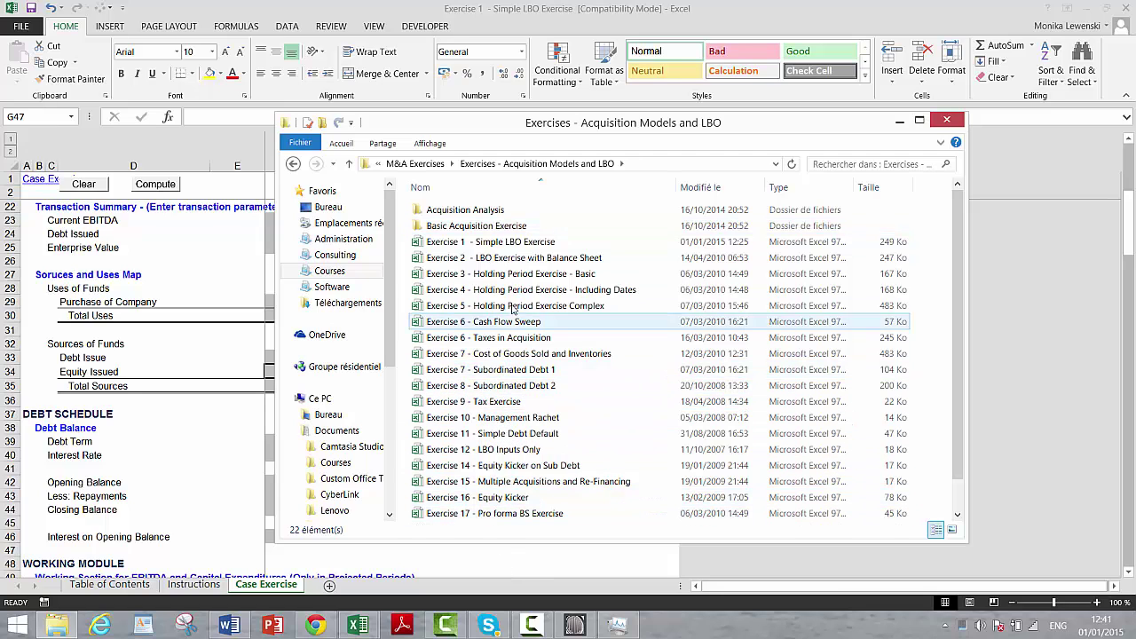
double_click(508, 247)
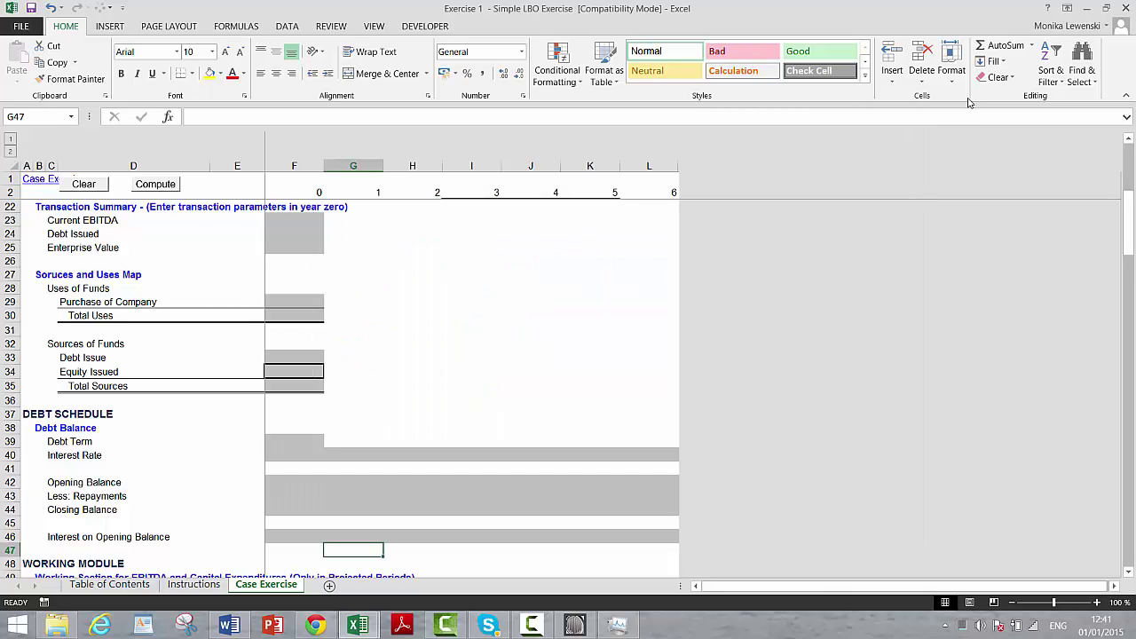
Close Exercise 1 without saving, reopen it from Explorer, and continue past the LBO Model form.
click(1129, 7)
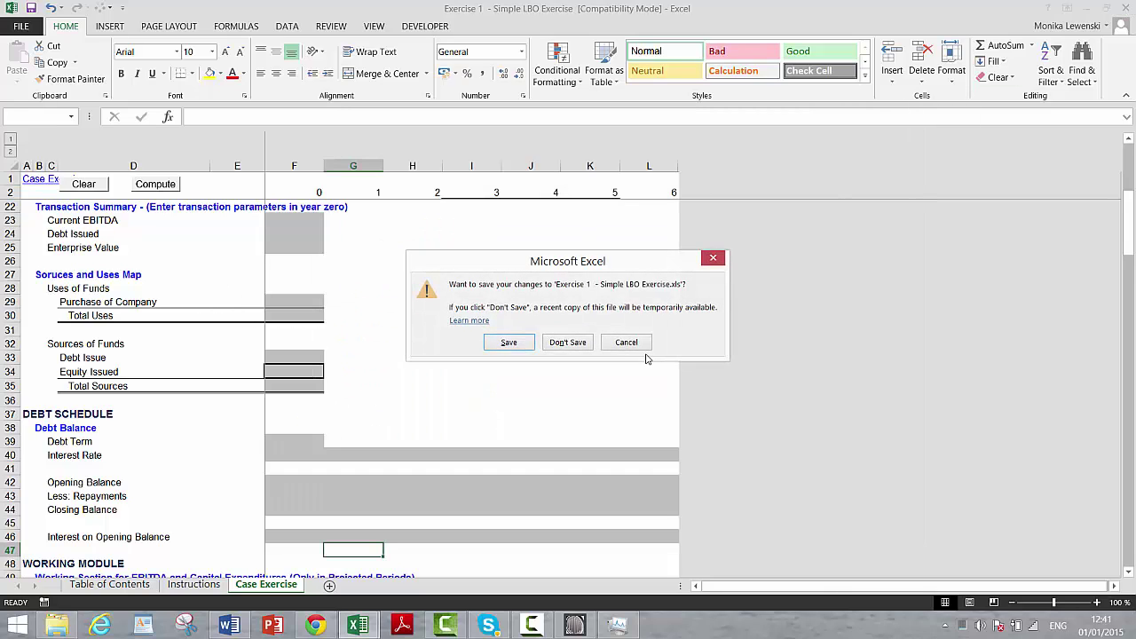
click(565, 343)
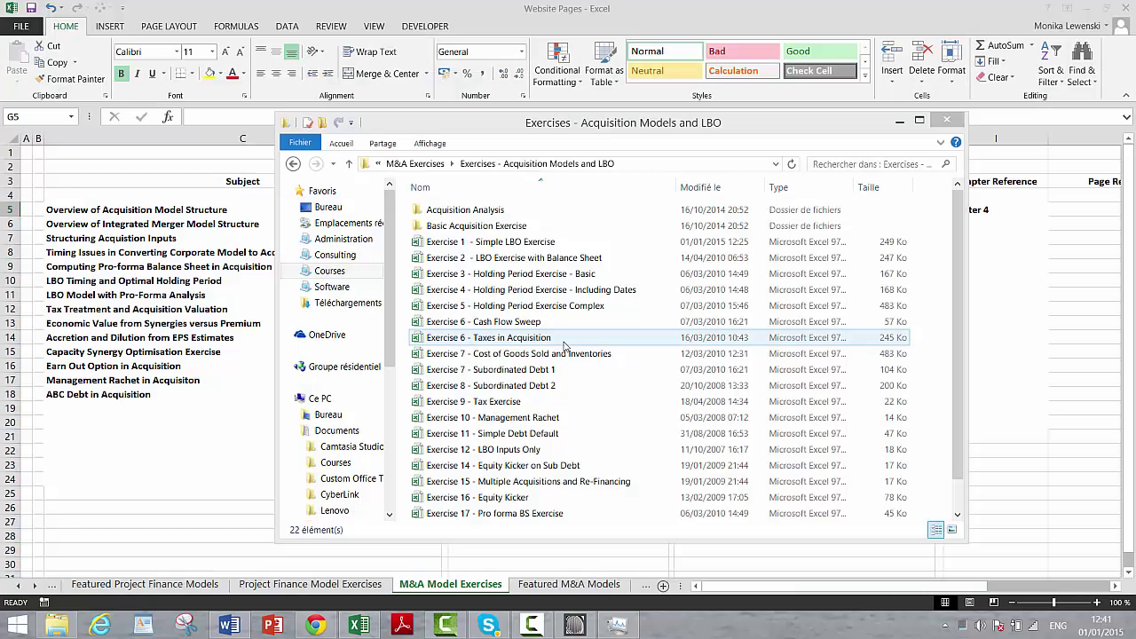
double_click(482, 248)
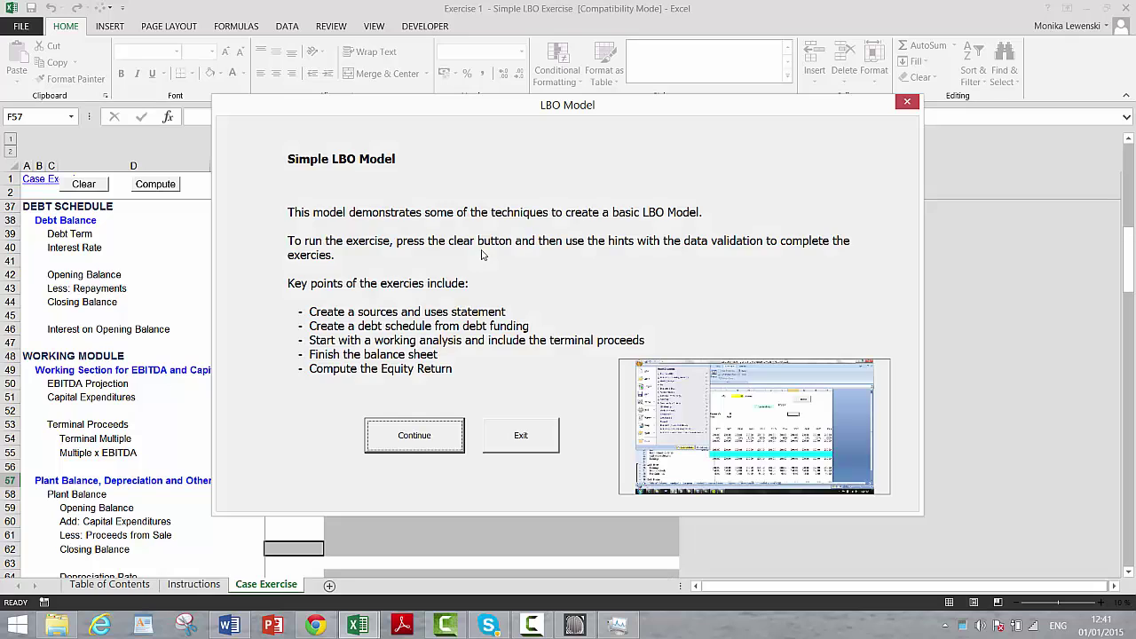
click(397, 442)
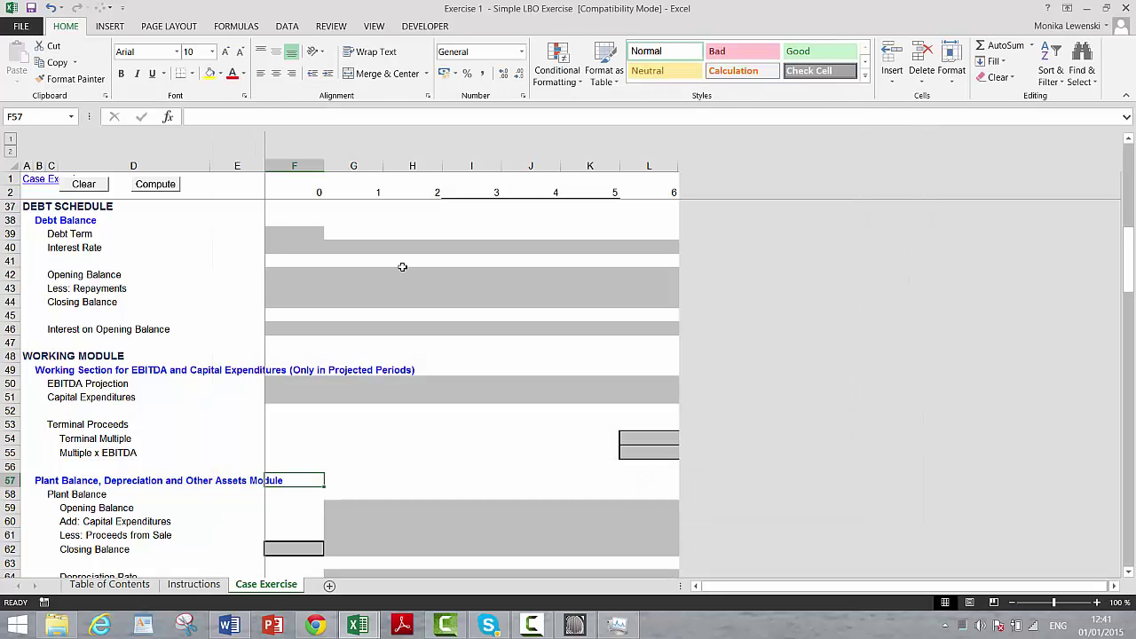
Link Current EBITDA in F23 to the 3,200.00 EBITDA input with =F14.
key(Up)
key(Up)
key(Up)
key(Up)
key(Up)
key(Up)
key(Up)
key(Up)
key(Up)
key(Up)
key(Up)
key(Up)
key(Up)
key(Up)
key(Up)
key(Up)
key(Up)
key(Up)
key(Up)
key(Up)
key(Up)
key(Up)
key(Up)
key(Up)
key(Up)
key(Up)
key(Up)
key(Up)
key(Up)
key(Up)
key(Up)
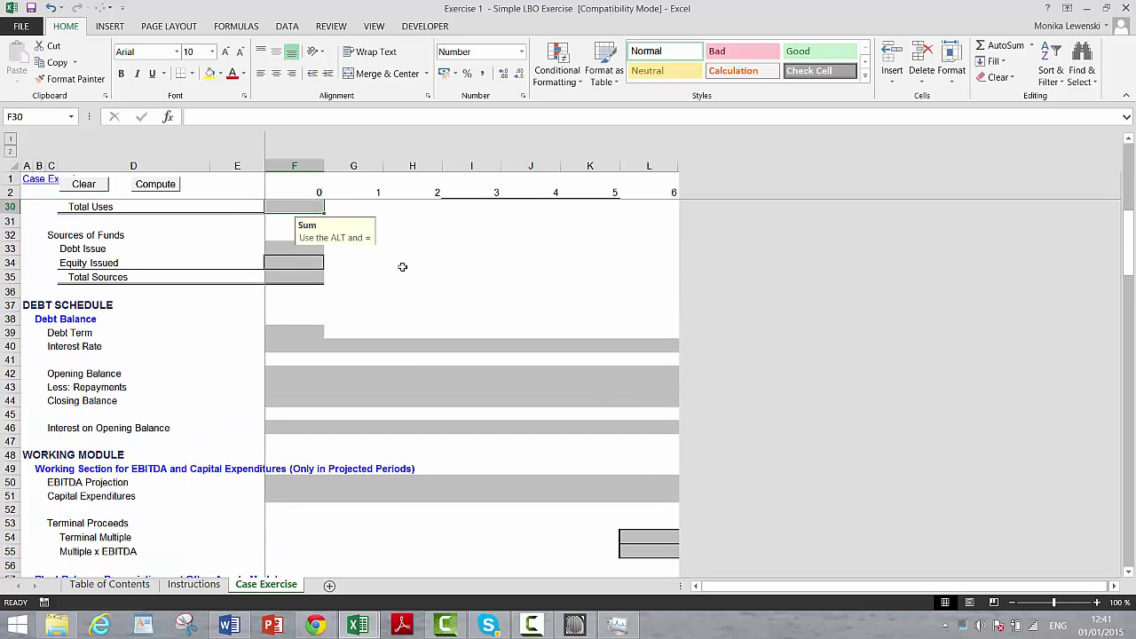
key(Up)
key(Up)
key(Up)
key(Up)
key(Up)
key(Up)
key(Up)
key(Up)
key(Up)
key(Up)
key(Up)
key(Up)
key(Up)
key(Up)
key(Up)
key(Up)
key(Up)
key(Up)
key(Up)
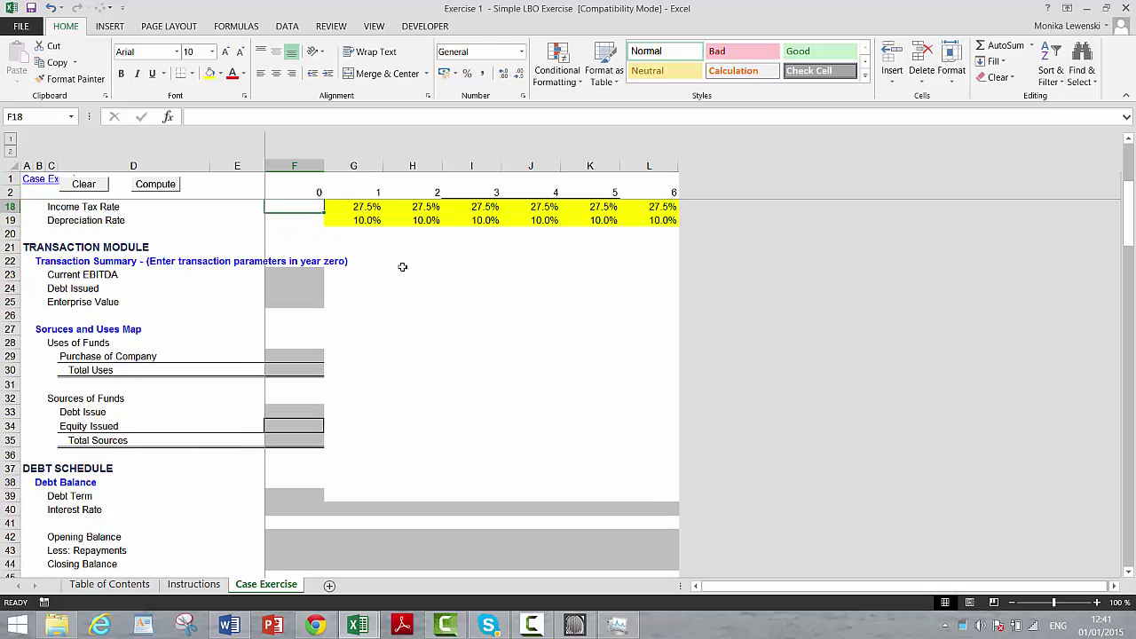
key(Down)
key(Down)
key(Down)
key(Down)
key(Down)
key(Down)
key(Down)
key(Down)
key(Down)
key(Down)
key(Down)
key(Down)
key(Down)
key(Down)
key(Down)
key(Down)
key(Down)
key(Down)
key(Down)
key(Down)
key(Up)
key(Up)
key(Up)
key(Up)
key(Down)
key(Down)
key(Up)
key(Up)
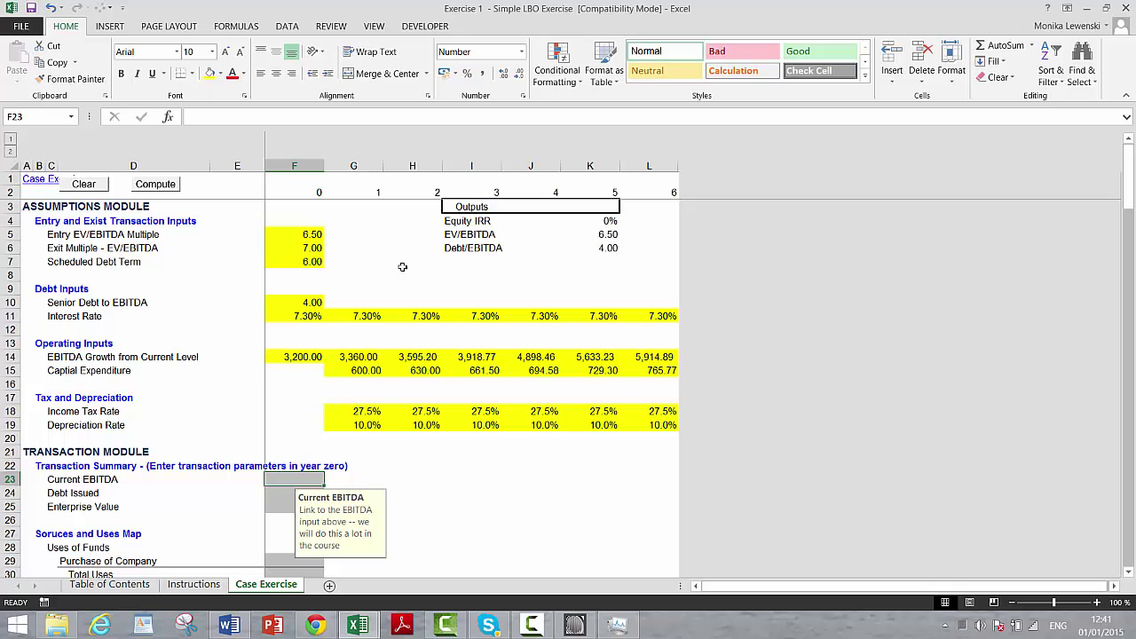
text(=)
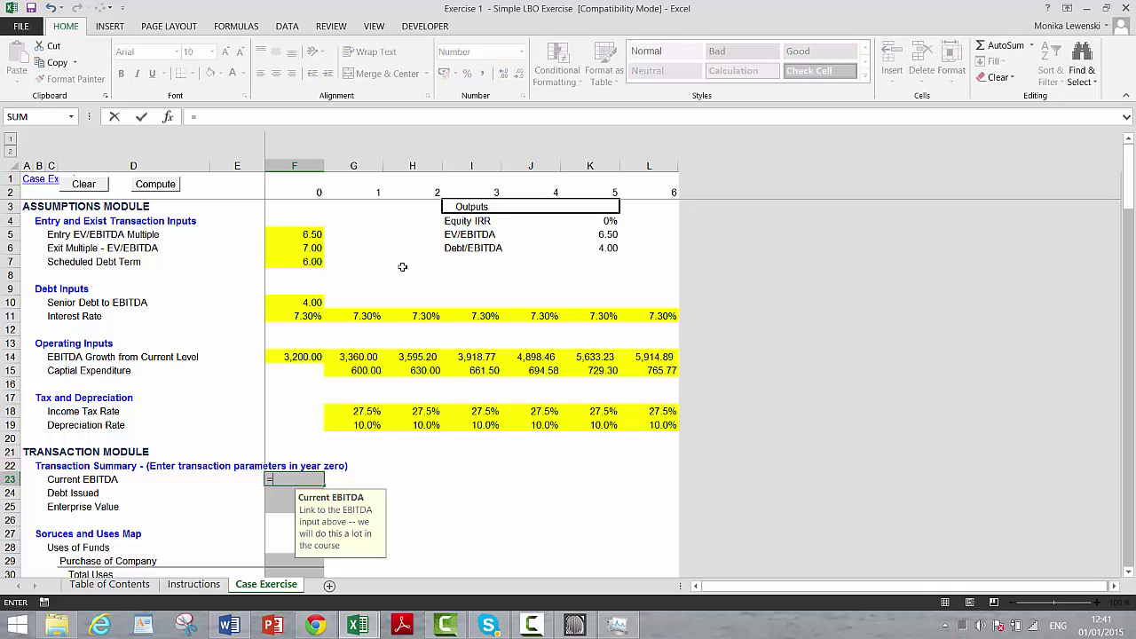
key(Up)
key(Up)
key(Up)
key(Up)
key(Up)
key(Up)
key(Up)
key(Up)
key(Up)
key(Up)
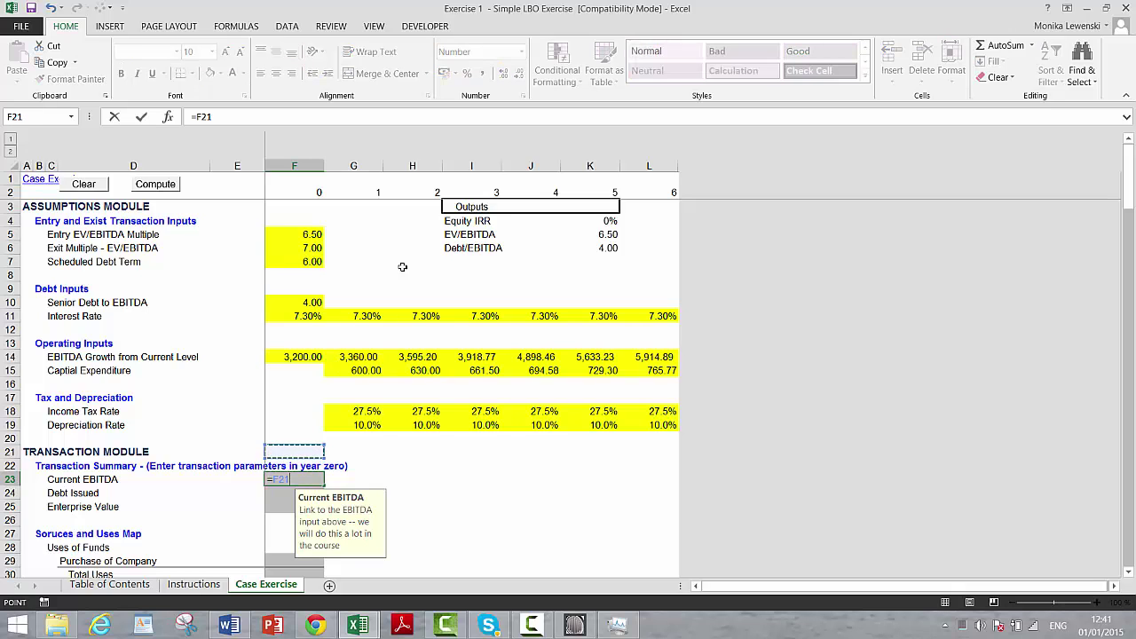
key(Down)
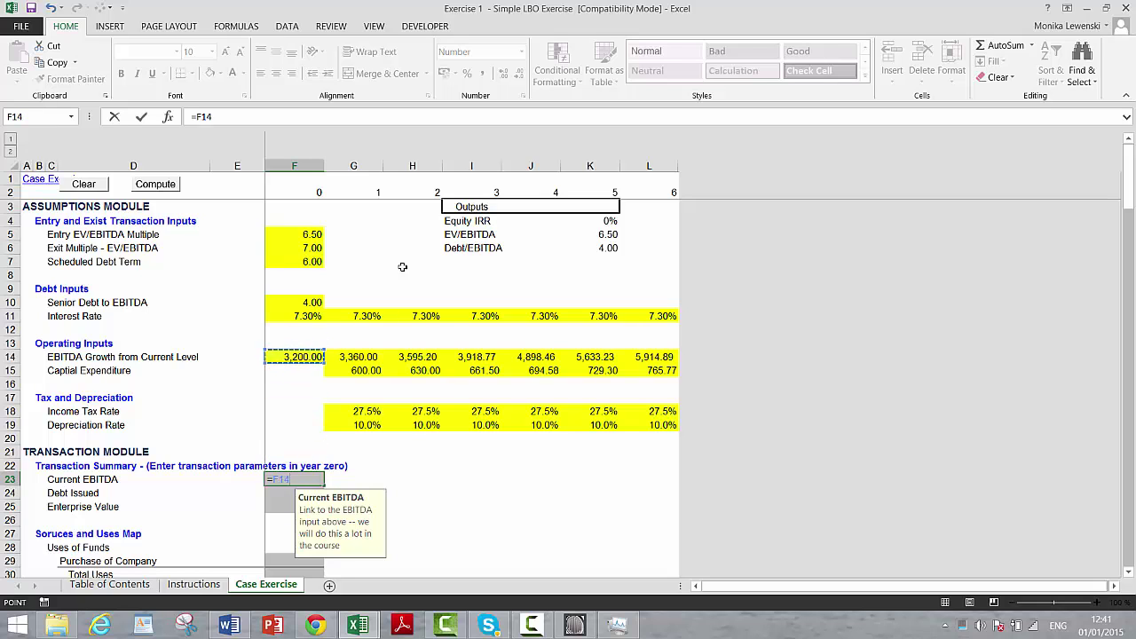
key(Return)
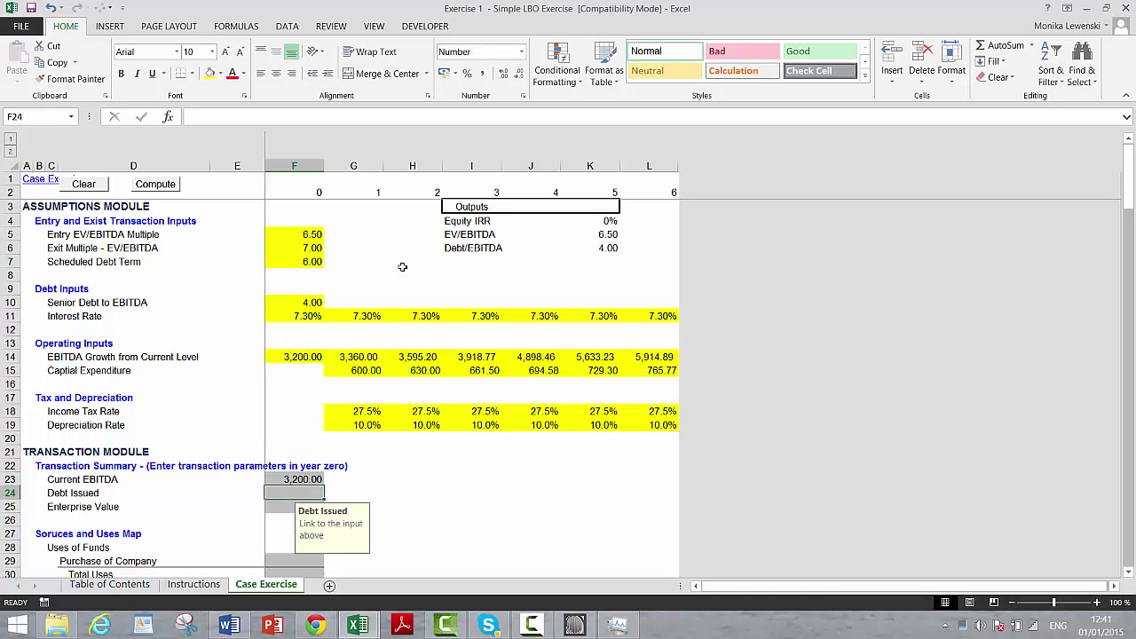
Set Debt Issued in F24 to =F10*F23, giving 12,800.00.
text(=)
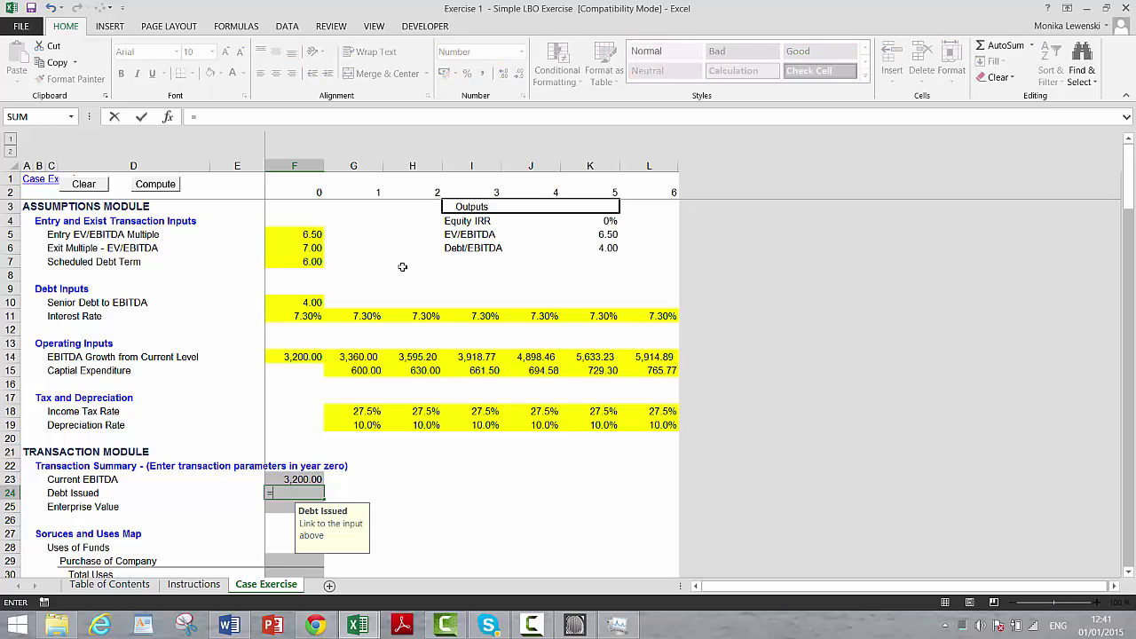
key(Up)
key(Up)
key(Up)
key(Up)
key(Up)
key(Up)
key(Up)
key(Up)
key(Up)
key(Up)
key(Up)
key(Up)
key(Up)
key(Up)
key(Up)
key(Up)
key(Up)
key(Up)
key(Up)
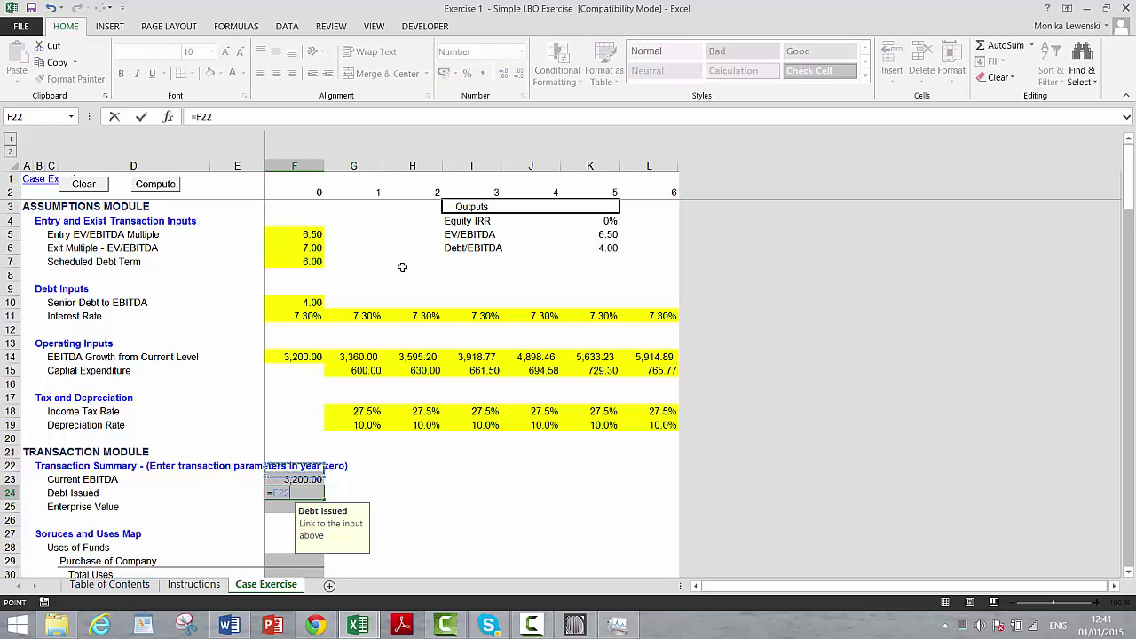
key(Down)
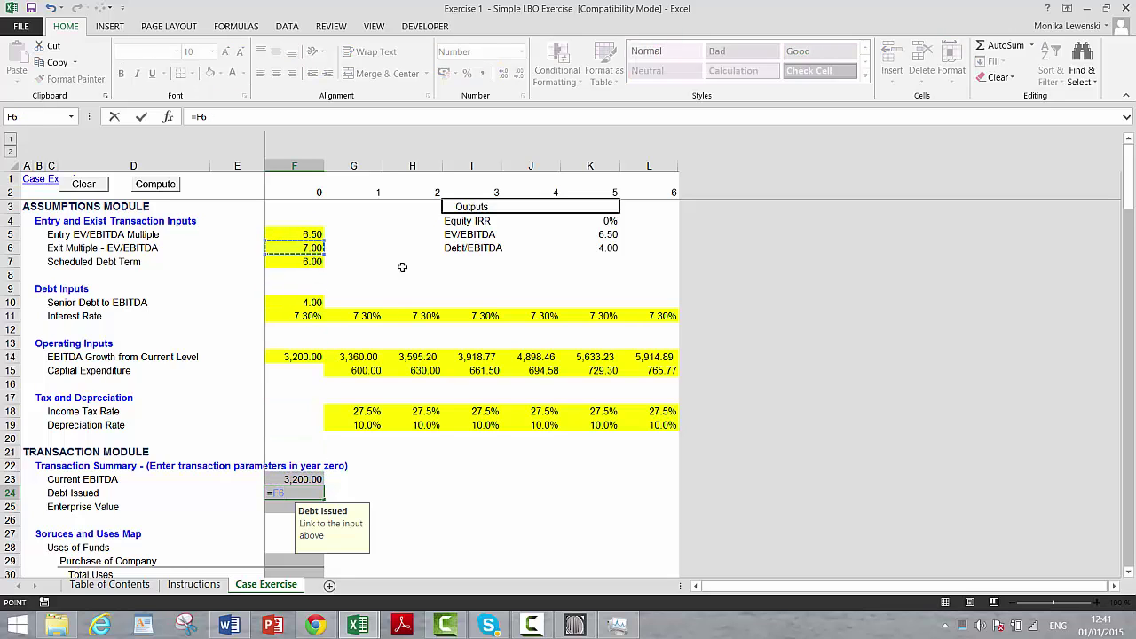
key(Down)
key(Down)
key(Down)
key(Down)
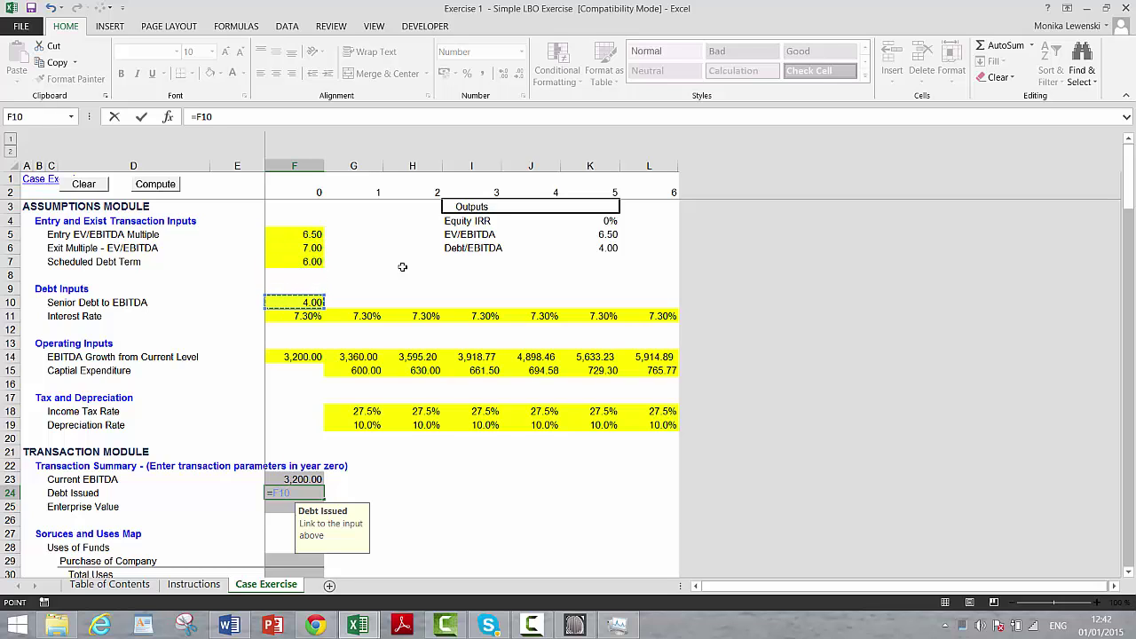
text(*)
key(Up)
key(Return)
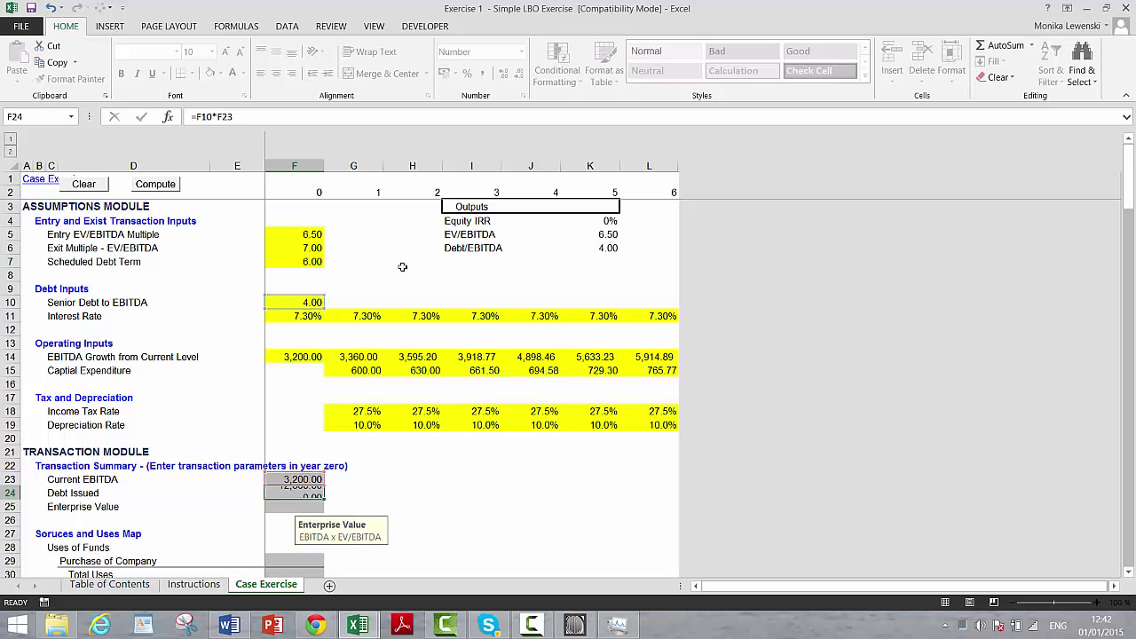
key(Up)
key(Down)
key(Up)
key(Up)
key(Down)
key(Down)
key(Down)
key(Down)
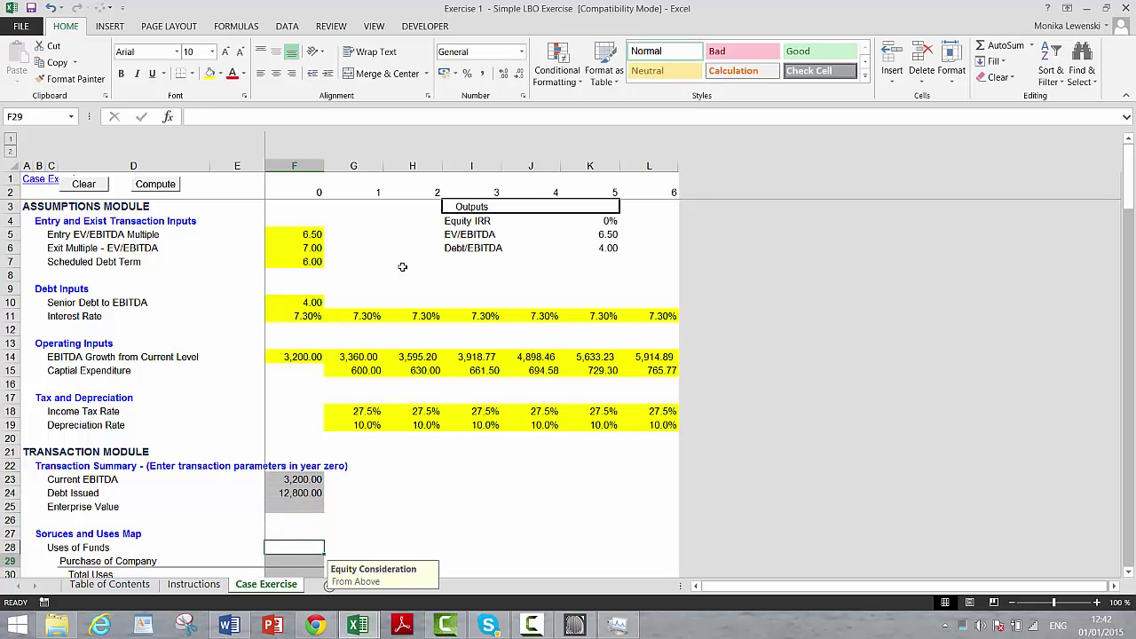
key(Down)
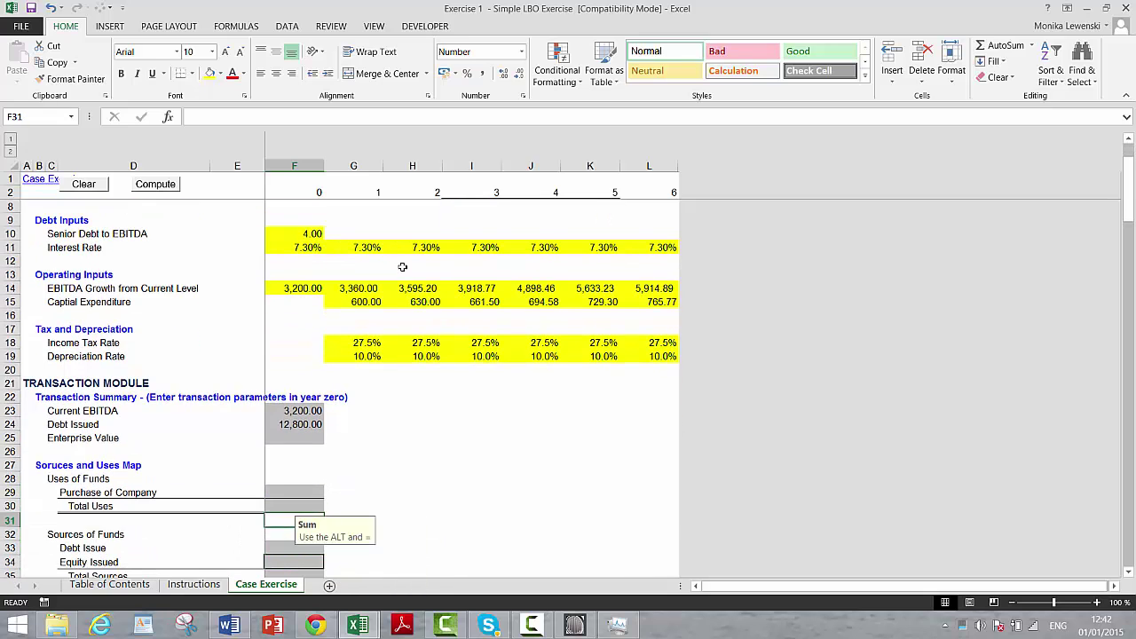
AutoSum F23:F24 into Enterprise Value in F25 to get 16,000.00.
key(Up)
key(Up)
key(Up)
key(Up)
key(Up)
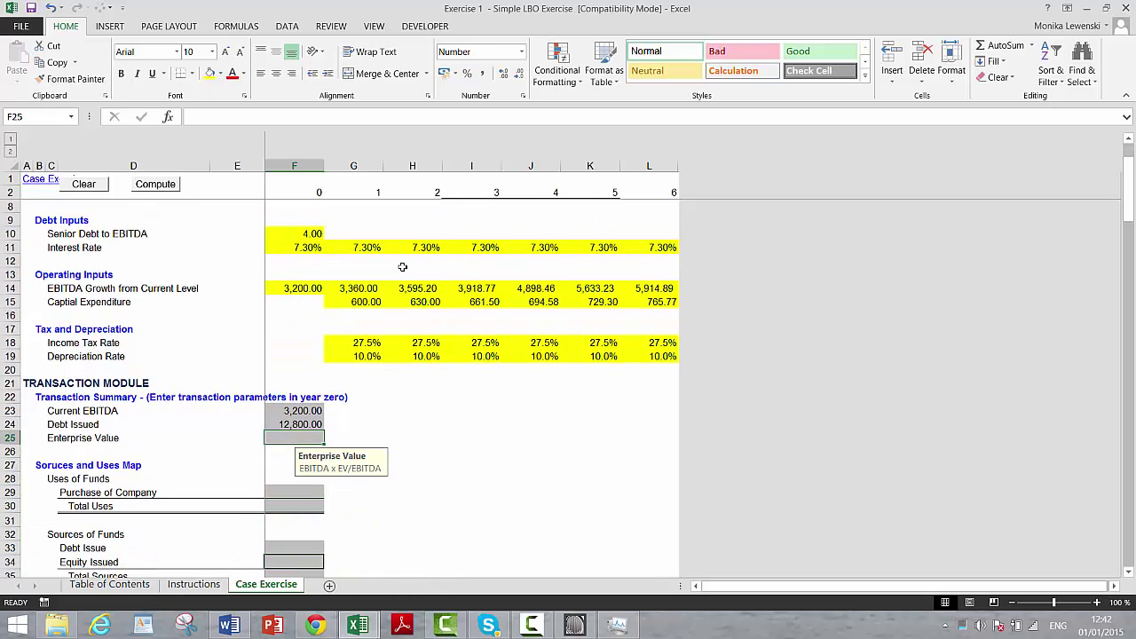
key(alt+equal)
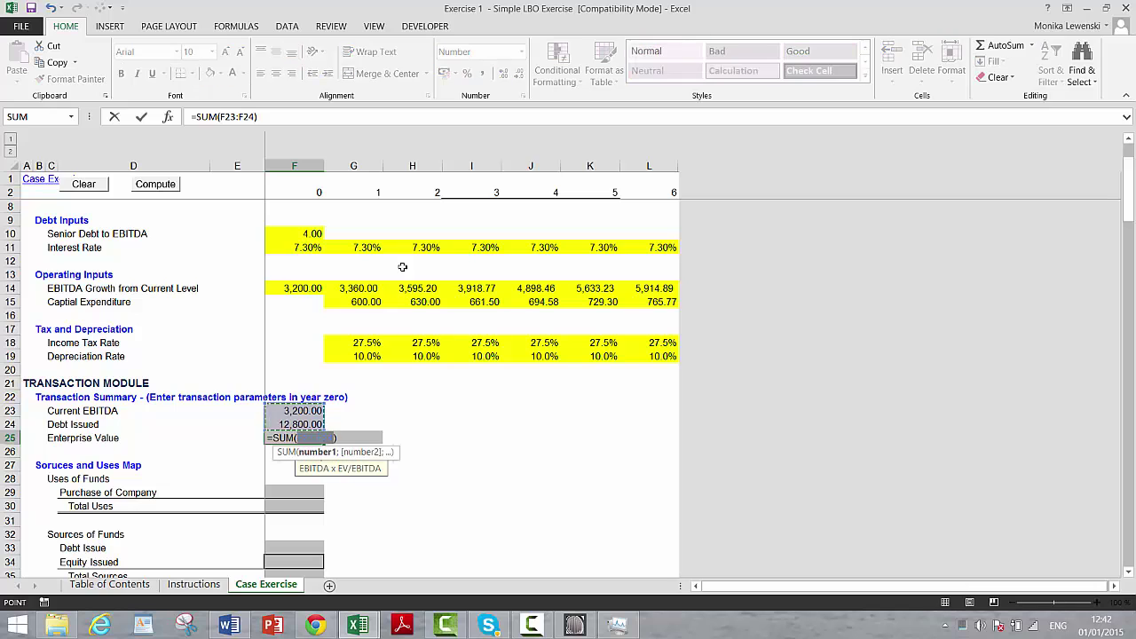
key(ctrl+Return)
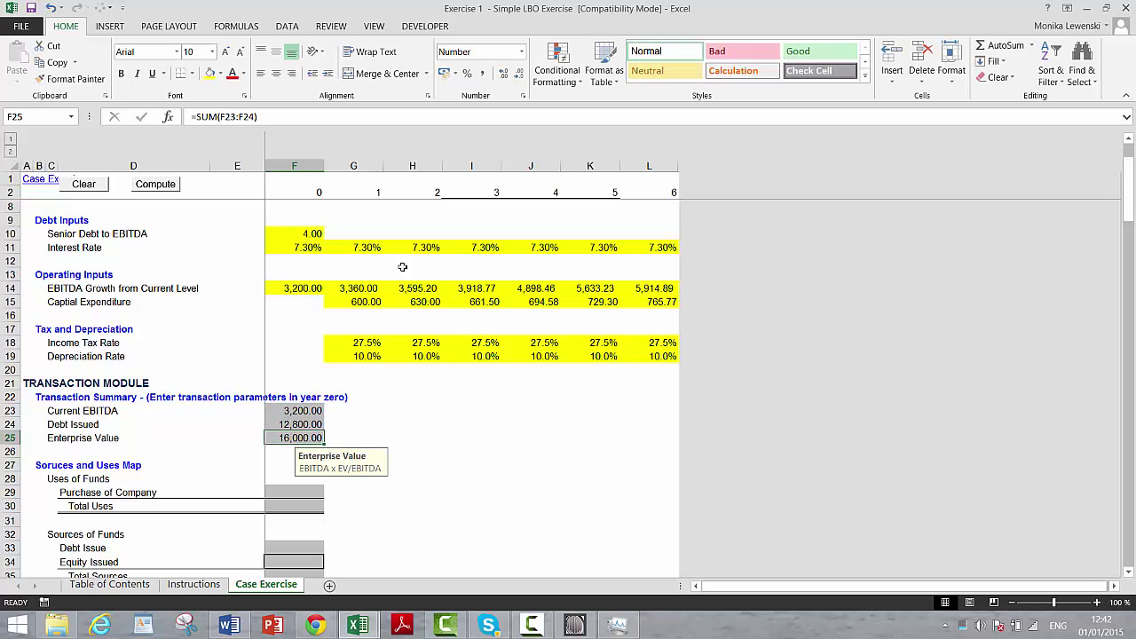
key(Up)
key(Up)
key(Down)
key(Down)
key(Down)
key(Up)
key(Up)
key(Up)
key(Down)
key(Down)
key(Down)
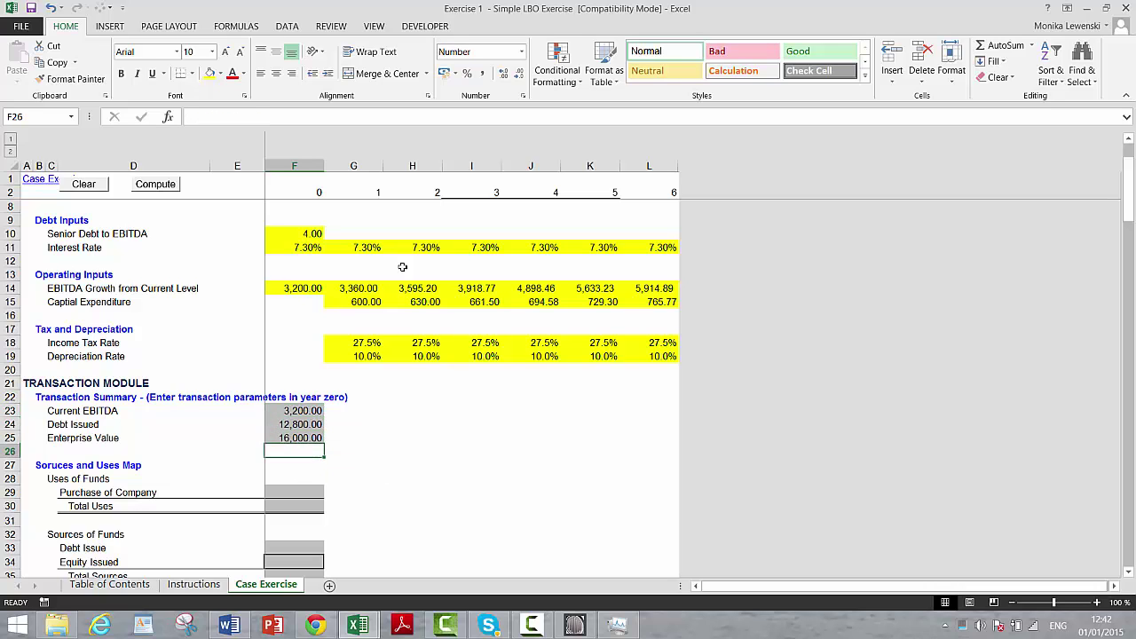
key(Up)
key(Up)
key(Up)
key(Down)
key(Down)
key(Down)
key(Up)
key(Up)
key(Up)
key(Down)
key(Down)
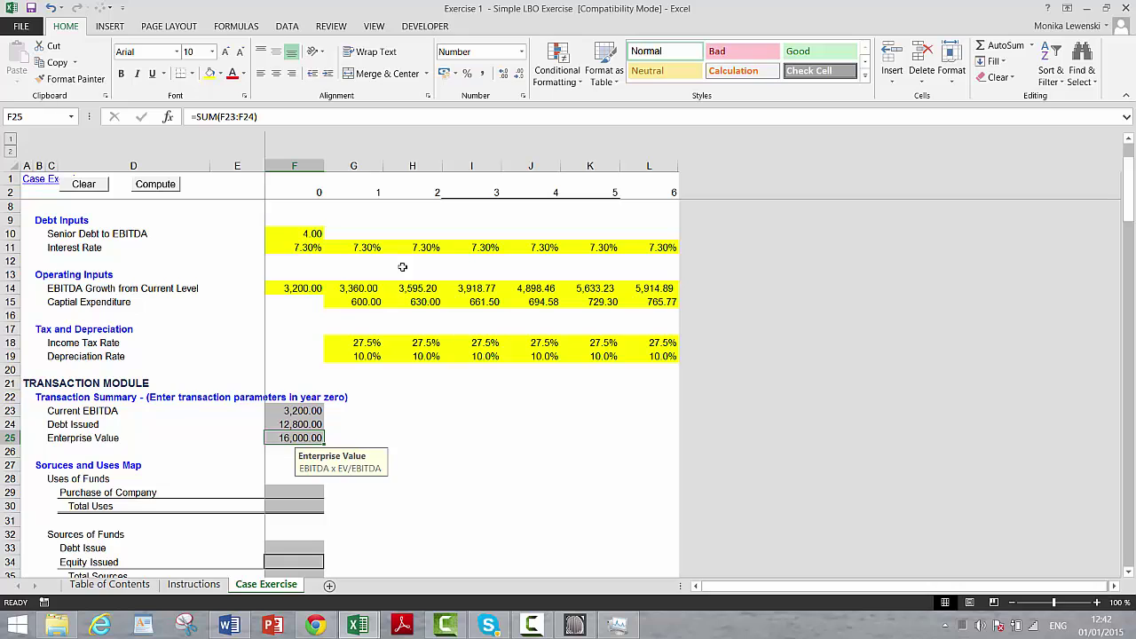
key(Down)
key(Up)
key(Up)
key(Down)
key(Down)
key(Down)
key(Down)
key(Down)
key(Down)
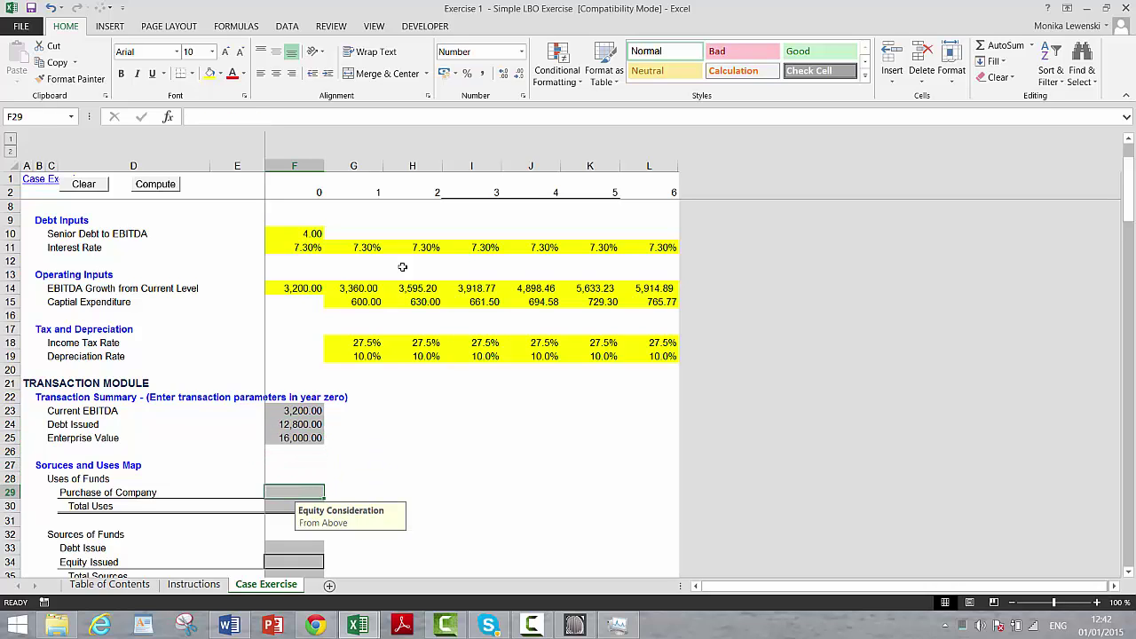
key(Up)
Set Purchase of Company to =F5*F23 (20,800.00) and AutoSum Total Uses.
text(=)
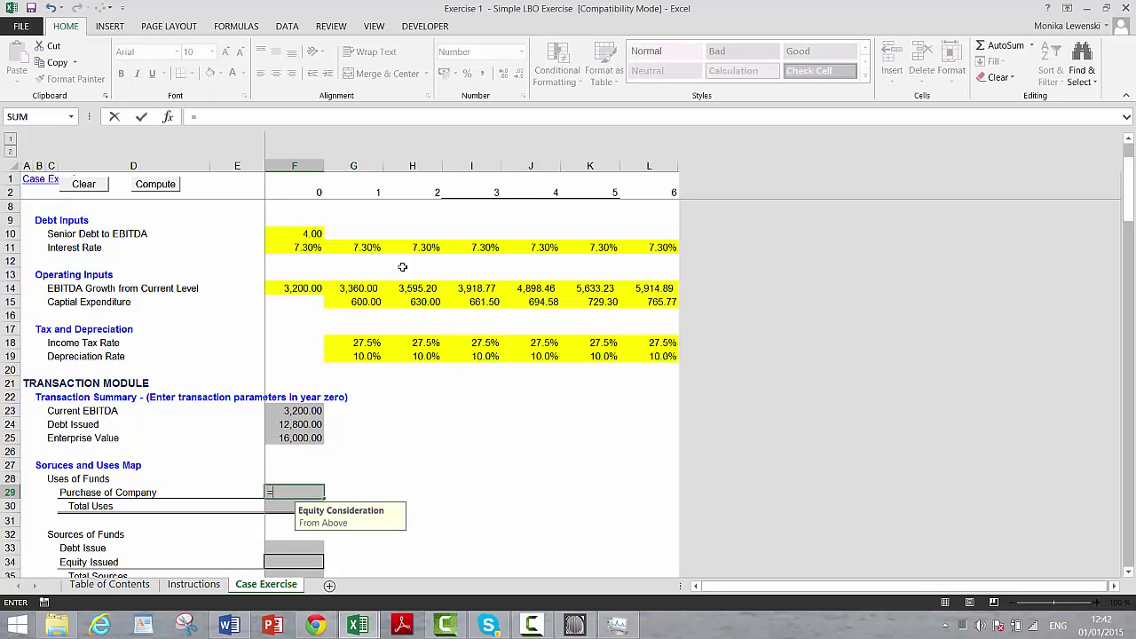
key(Up)
key(Up)
key(Up)
key(Up)
key(Up)
key(Up)
key(Up)
key(Up)
key(Up)
key(Up)
key(Up)
key(Up)
key(Up)
key(Up)
key(Up)
key(Up)
key(Up)
key(Up)
key(Up)
key(Up)
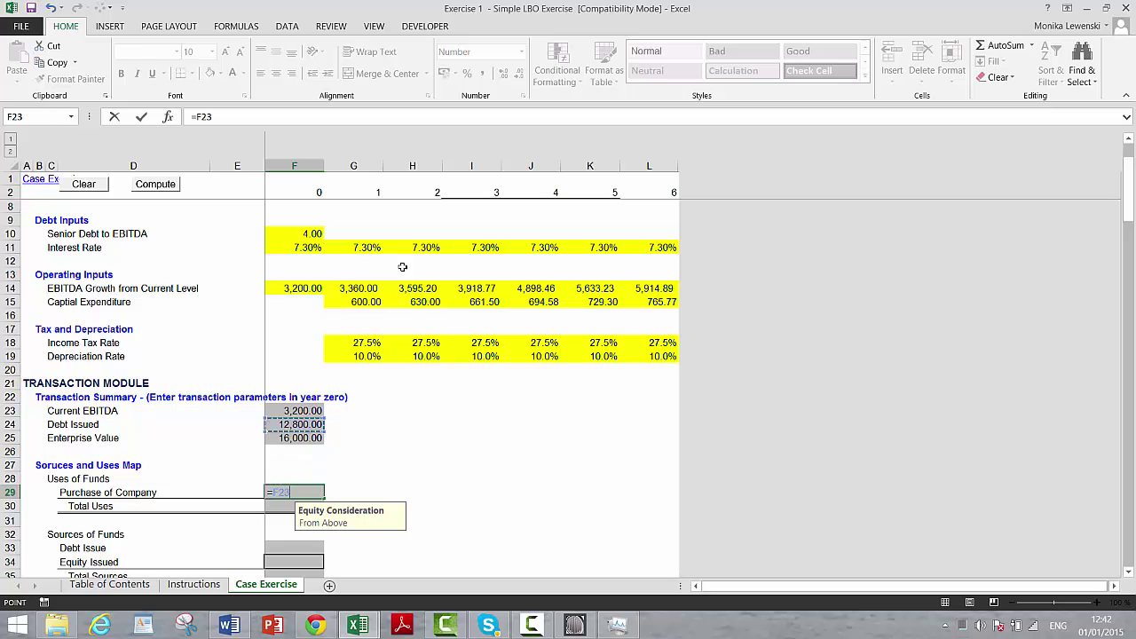
key(Down)
key(Down)
key(Down)
text(*)
key(Up)
key(Up)
key(Up)
key(Up)
key(Up)
key(Up)
key(Up)
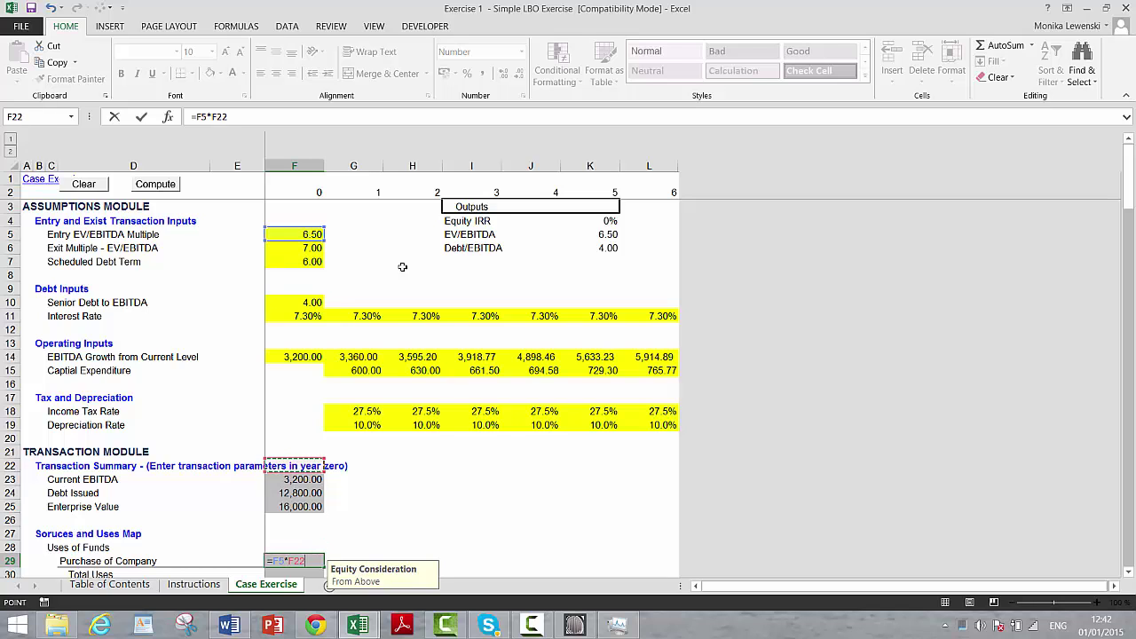
key(Down)
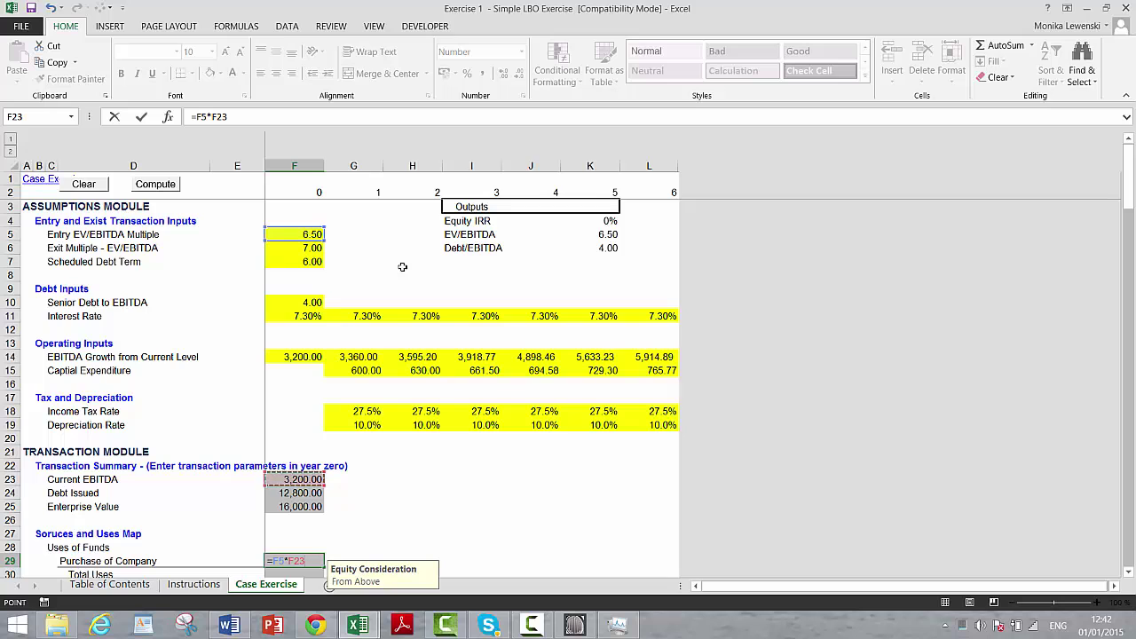
key(Return)
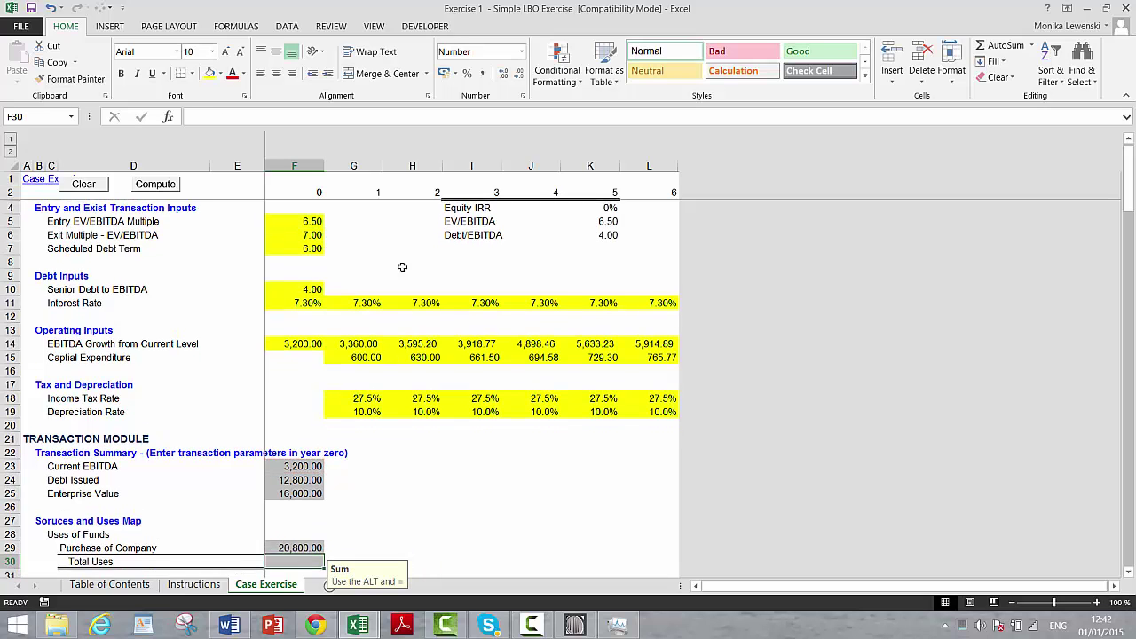
key(alt+equal)
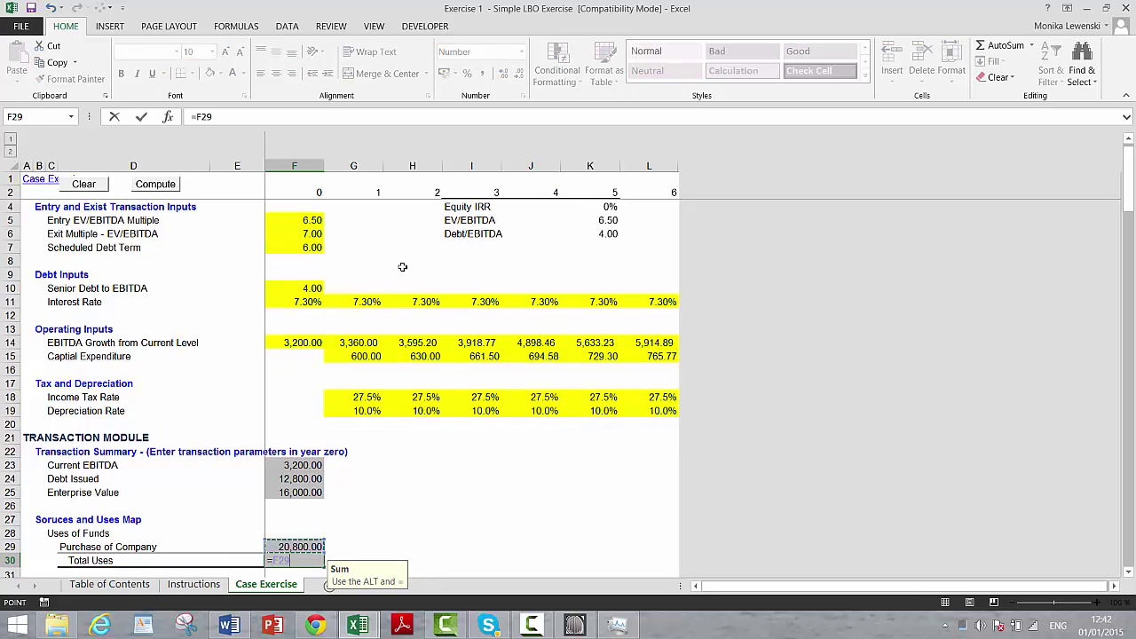
key(Return)
key(Return)
key(Return)
key(Return)
Fill the sources: Debt Issue =F24 (12,800), Equity Issued =F30-F33 (8,000), Total Sources 20,800.
key(Up)
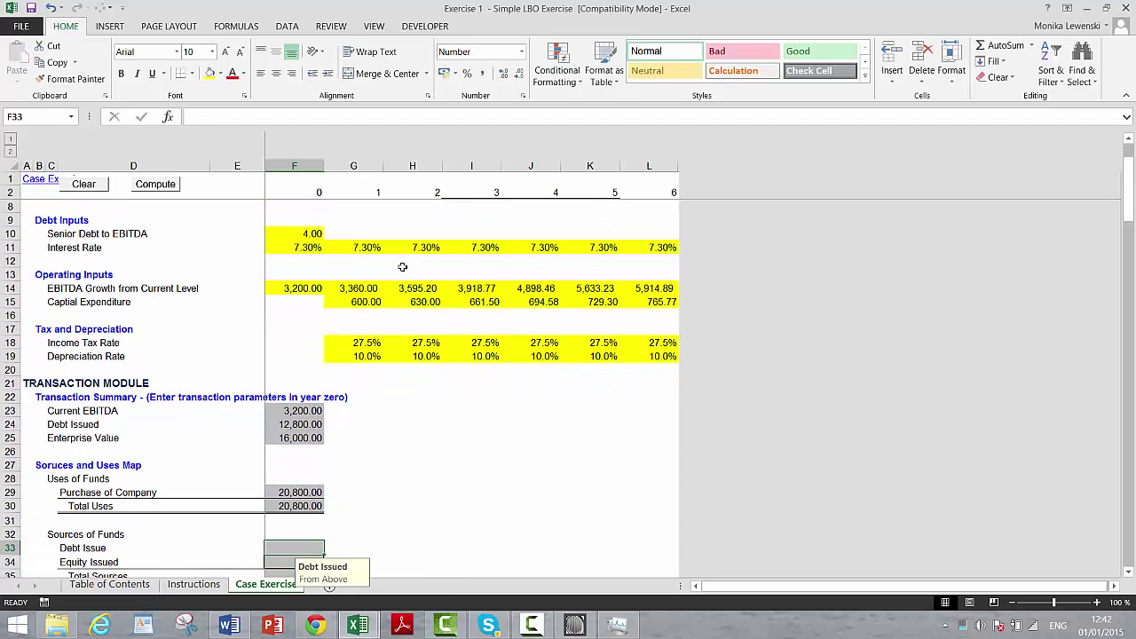
text(=)
key(Up)
key(Up)
key(Up)
key(Up)
key(Up)
key(Up)
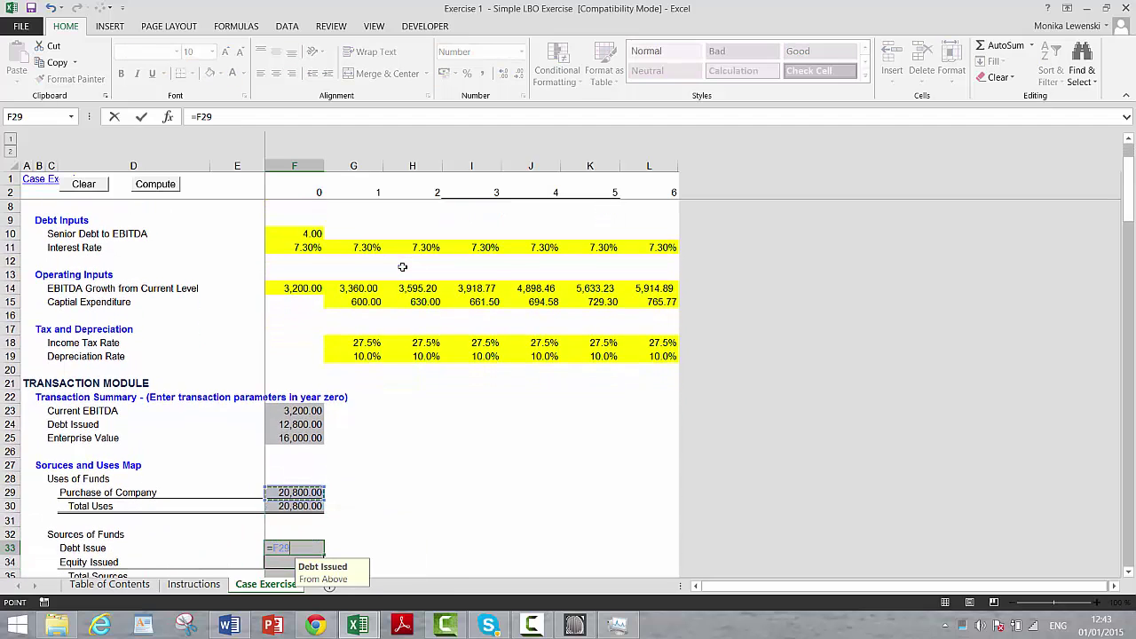
key(Up)
key(Up)
key(Up)
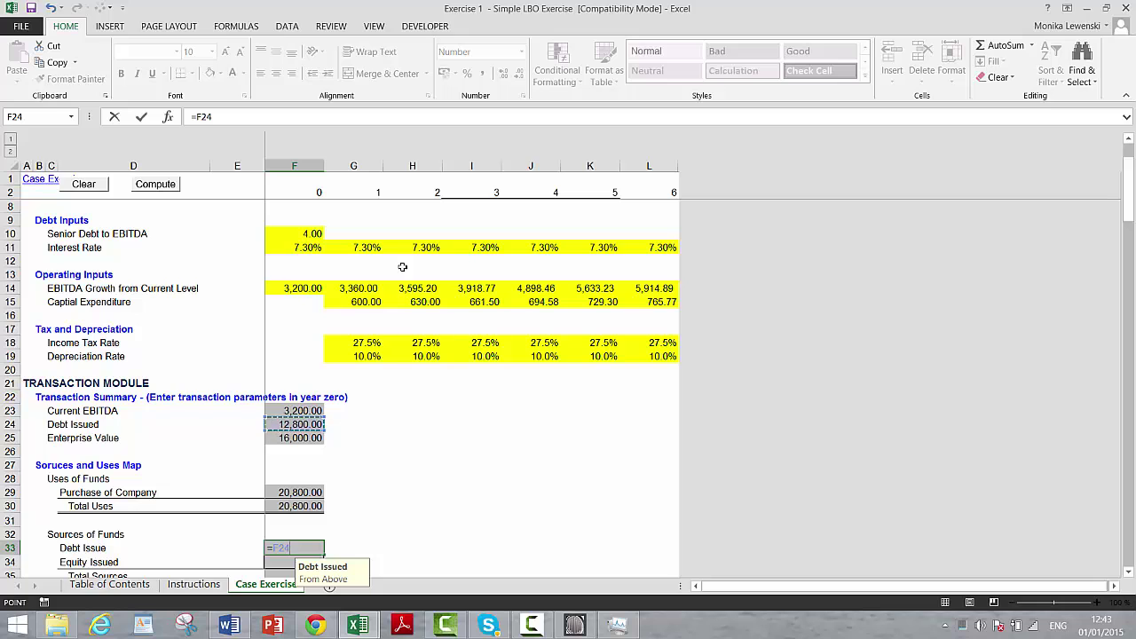
key(Return)
text(=)
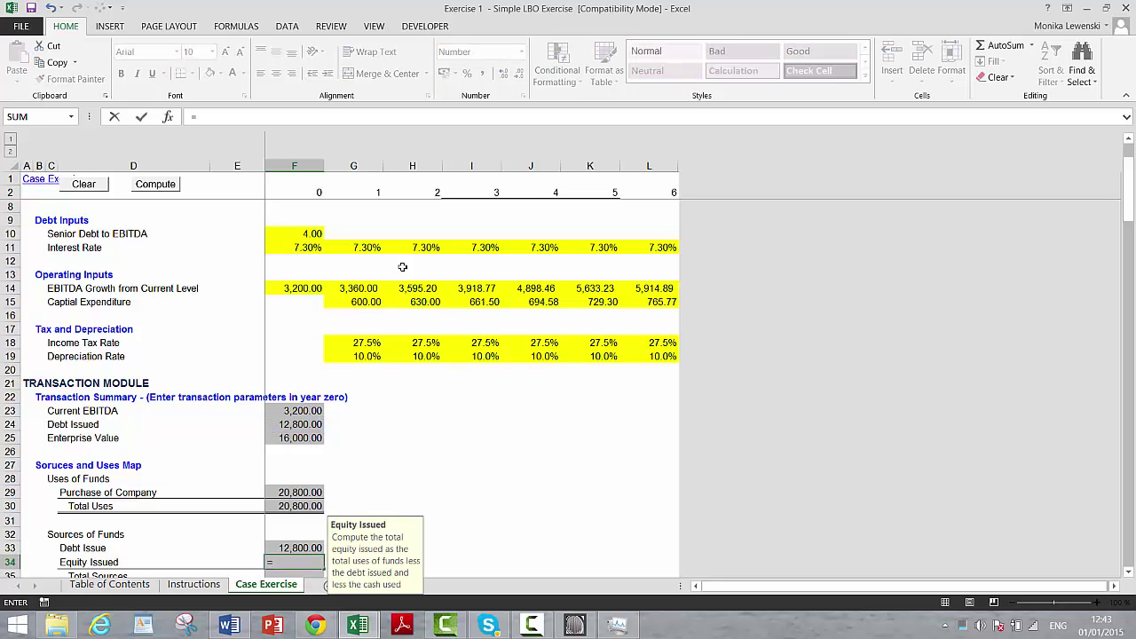
key(Up)
key(Up)
key(Up)
key(Up)
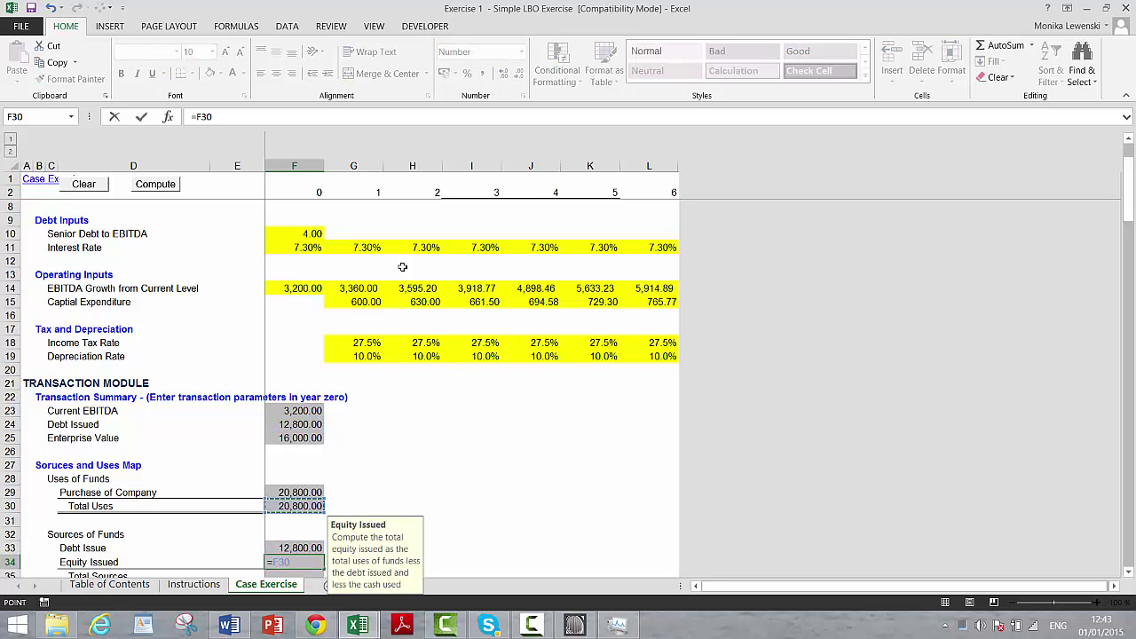
text(=)
key(Up)
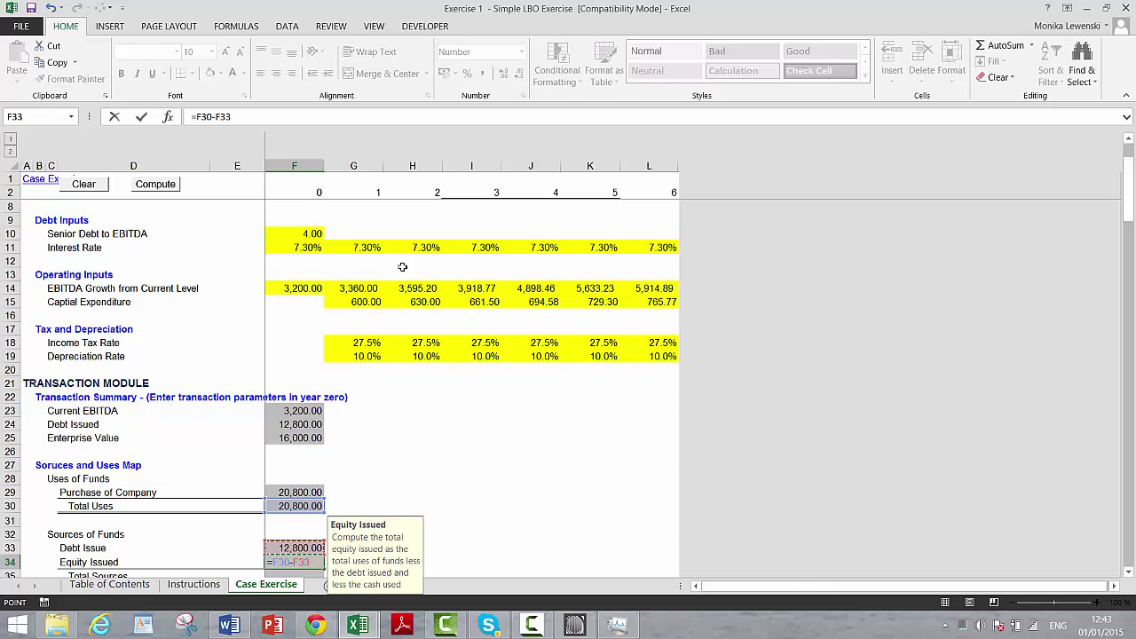
key(Return)
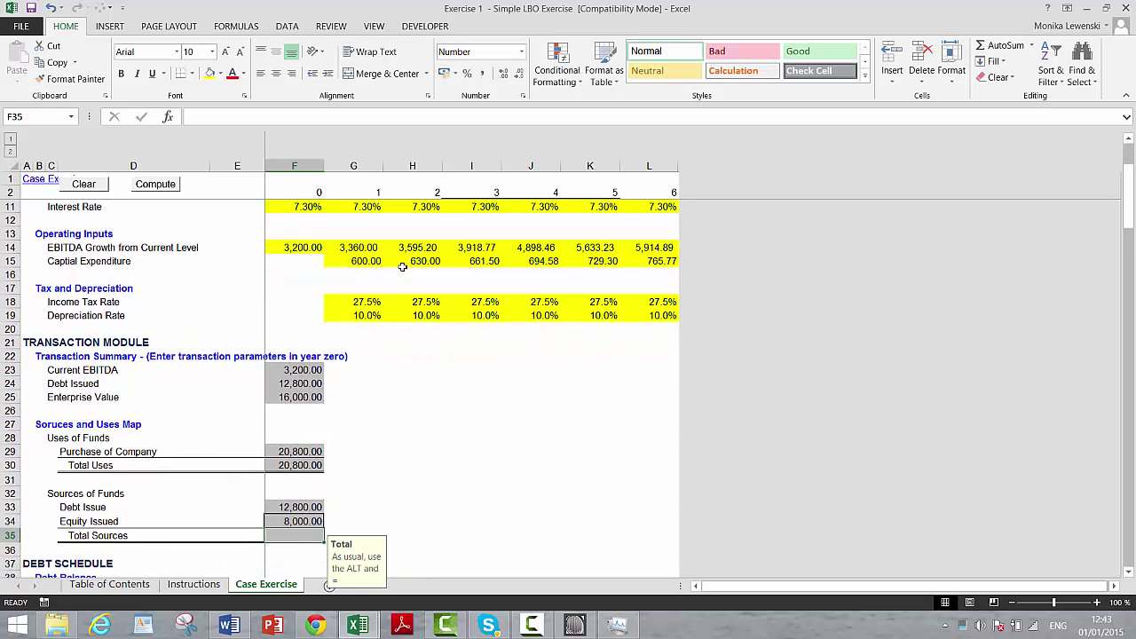
key(alt+equal)
key(Return)
key(Return)
key(Return)
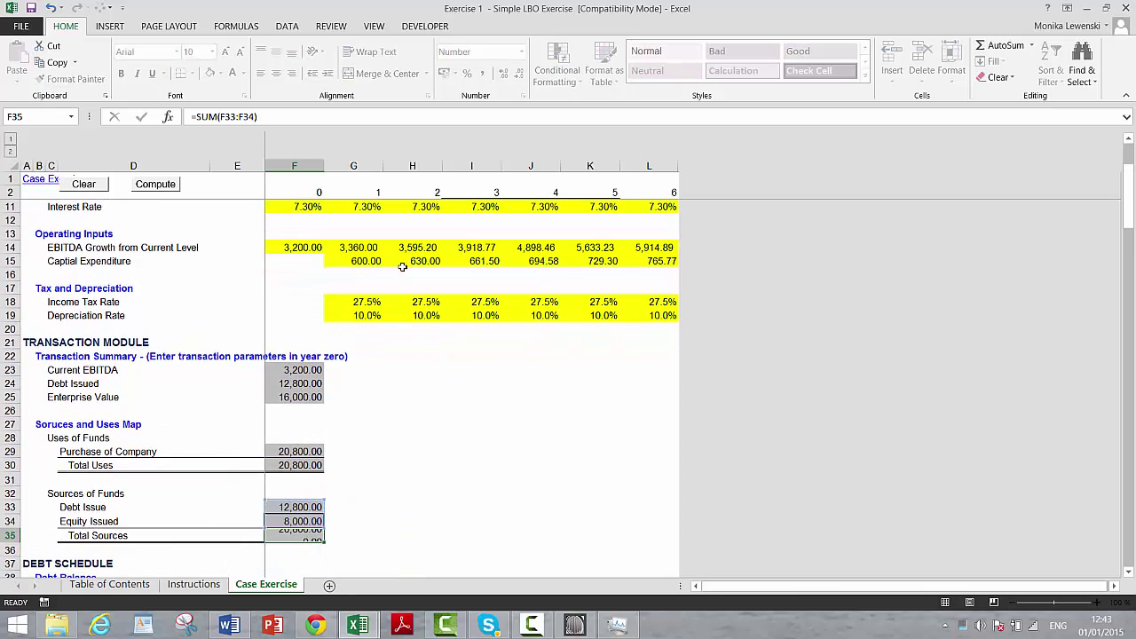
Enter a first Debt Term formula pointing at the inputs, then review the transaction inputs.
key(Return)
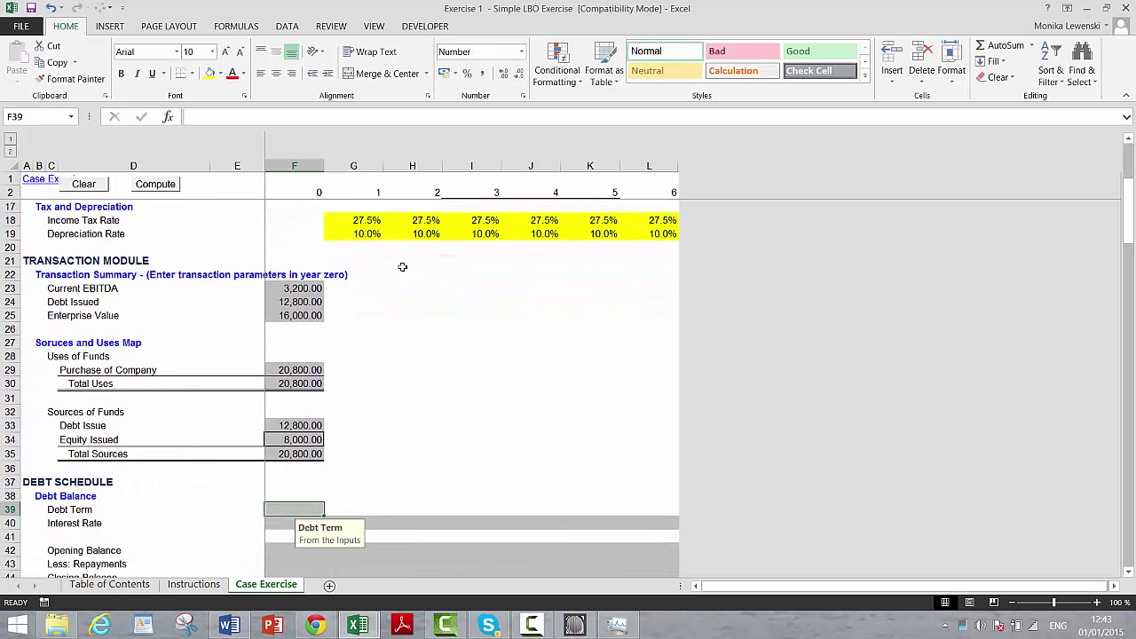
text(=)
key(Up)
key(Up)
key(Up)
key(Up)
key(Up)
key(Up)
key(Up)
key(Up)
key(Up)
key(Up)
key(Up)
key(Up)
key(Up)
key(Up)
key(Up)
key(Up)
key(Up)
key(Up)
key(Up)
key(Up)
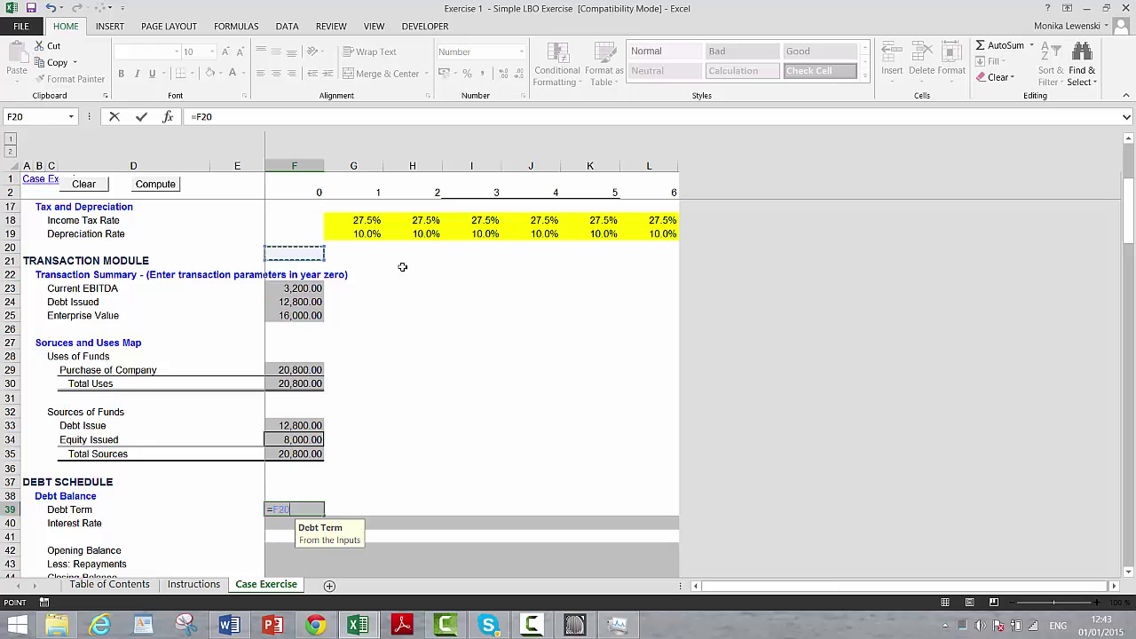
key(Up)
key(Up)
key(Up)
key(Up)
key(Up)
key(Up)
key(Up)
key(Up)
key(Up)
key(Up)
key(Up)
key(Up)
key(Up)
key(Up)
key(Up)
key(Up)
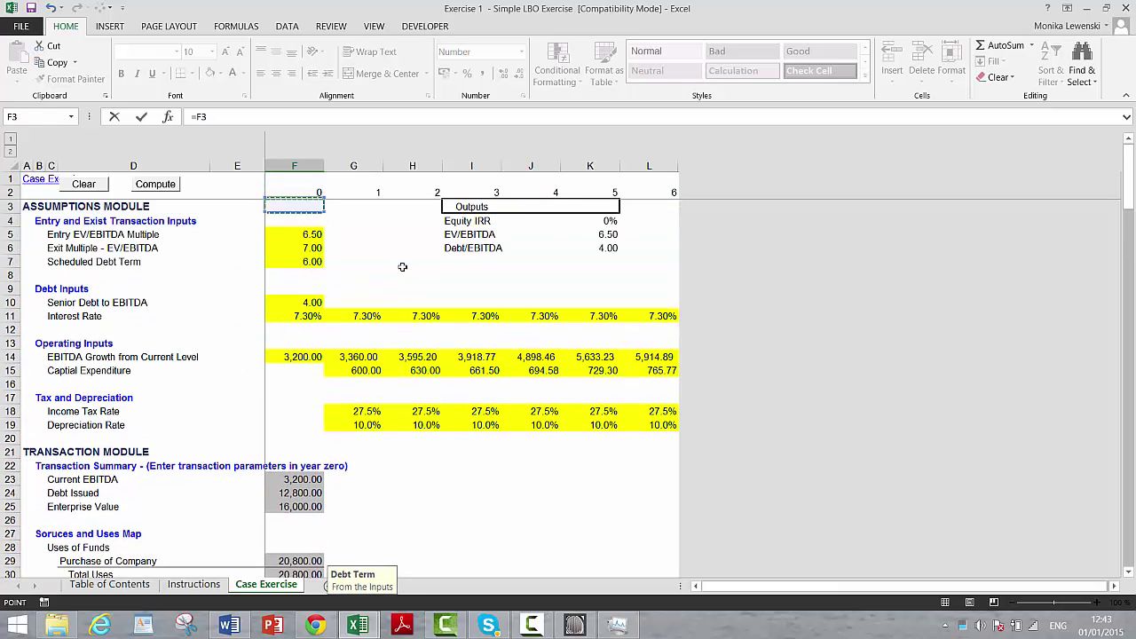
key(Down)
key(Down)
key(Down)
key(Down)
key(Down)
key(Down)
key(Down)
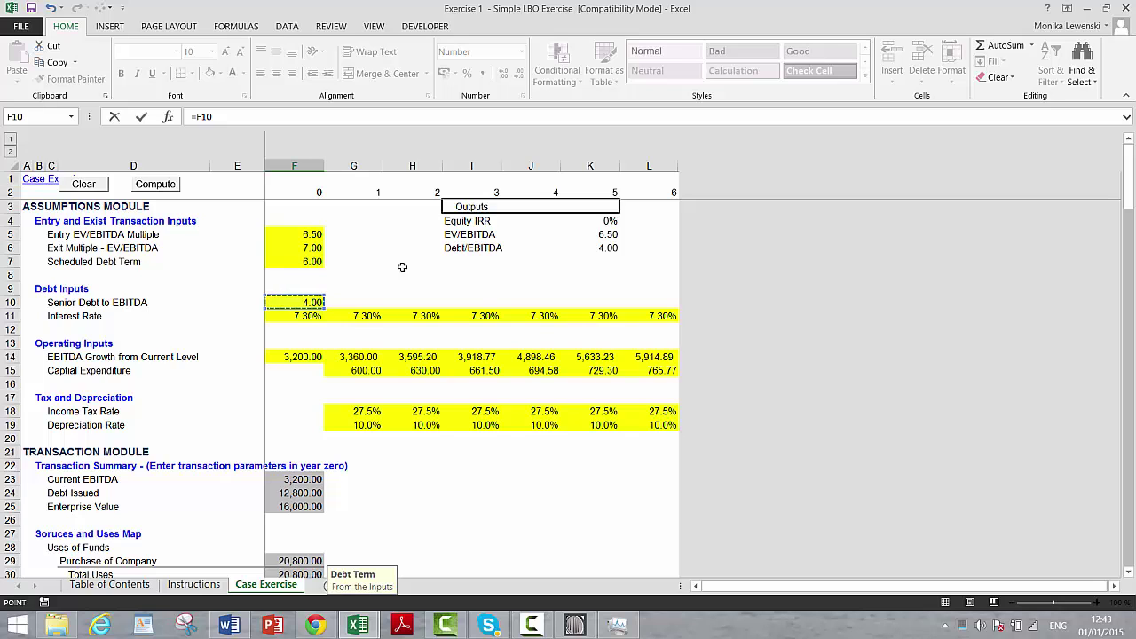
key(Down)
key(Down)
key(Down)
key(Down)
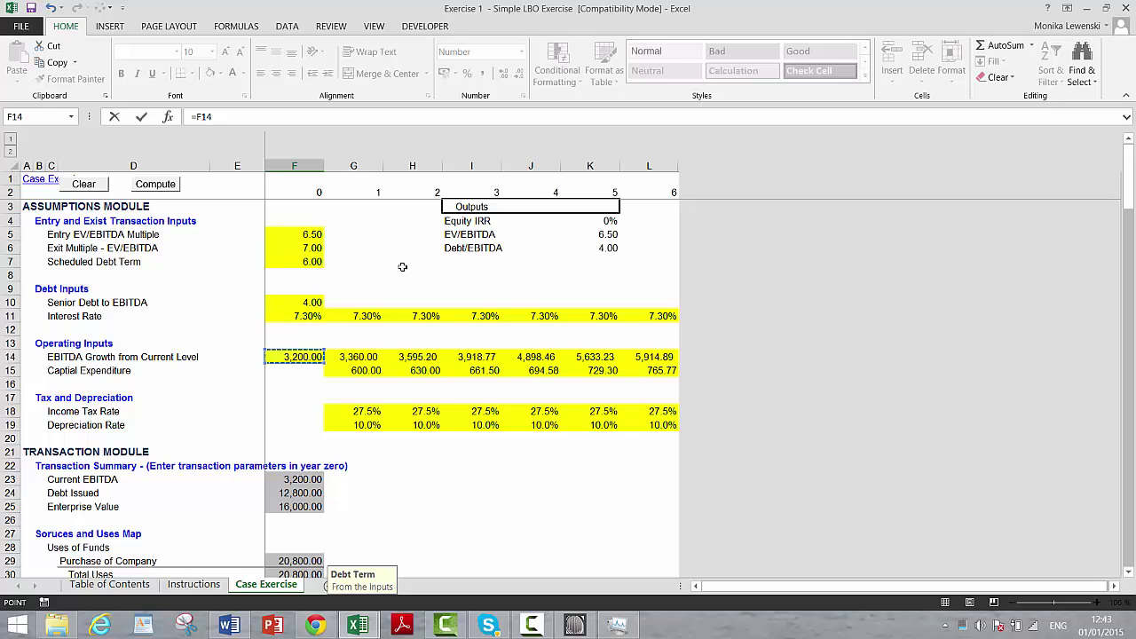
key(Return)
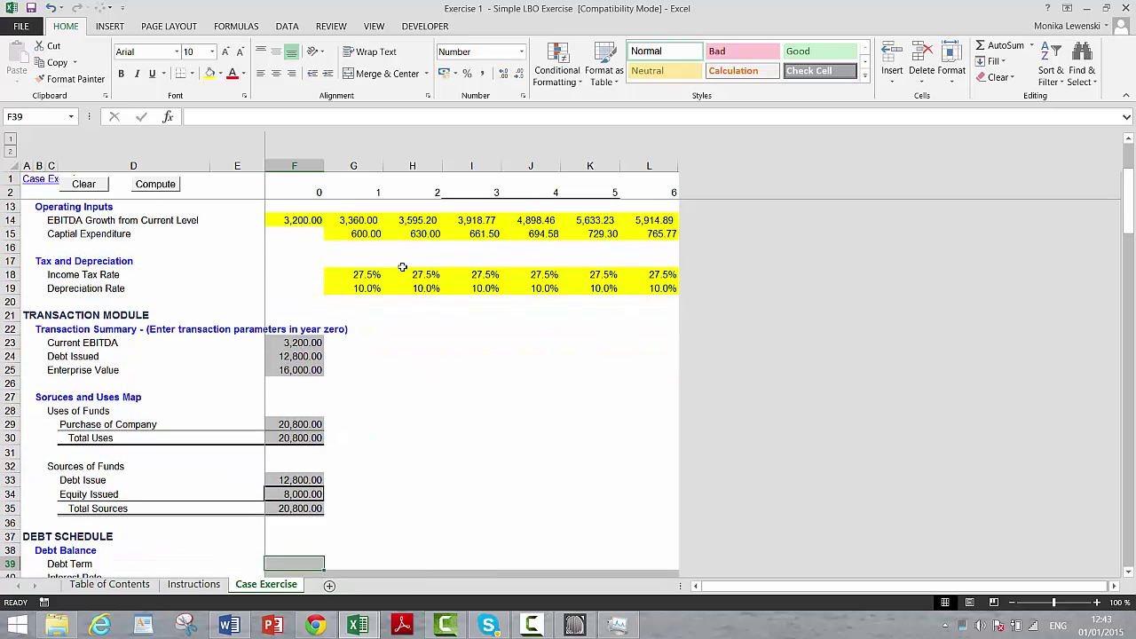
key(Up)
key(Up)
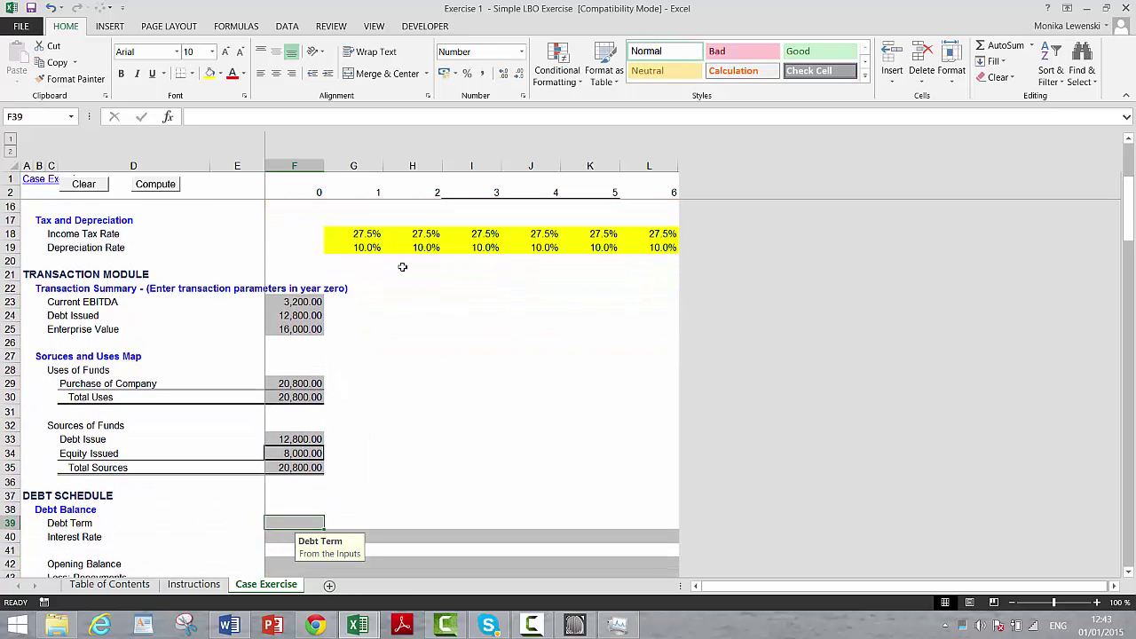
key(Up)
key(Up)
key(Up)
key(Up)
key(Up)
key(Up)
key(Up)
key(Up)
key(Up)
key(Up)
key(Up)
key(Up)
key(Up)
key(Up)
key(Up)
key(Up)
key(Up)
key(Up)
key(Up)
key(Up)
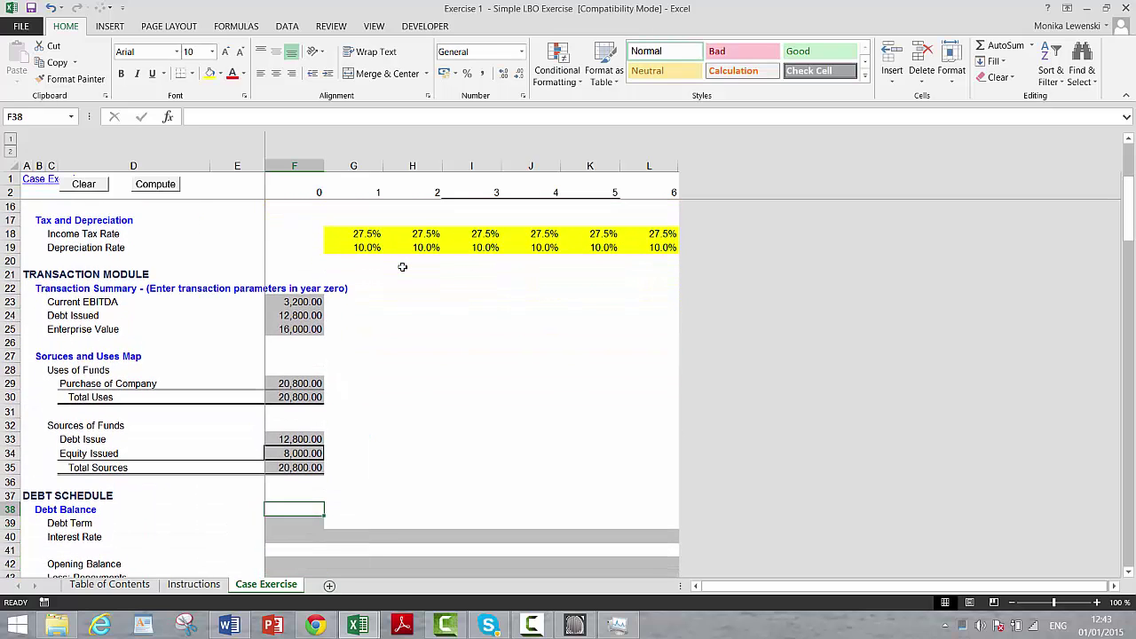
key(Up)
key(Up)
key(Up)
key(Up)
key(Up)
key(Up)
key(Up)
key(Up)
key(Up)
key(Up)
key(Up)
key(Up)
key(Up)
key(Up)
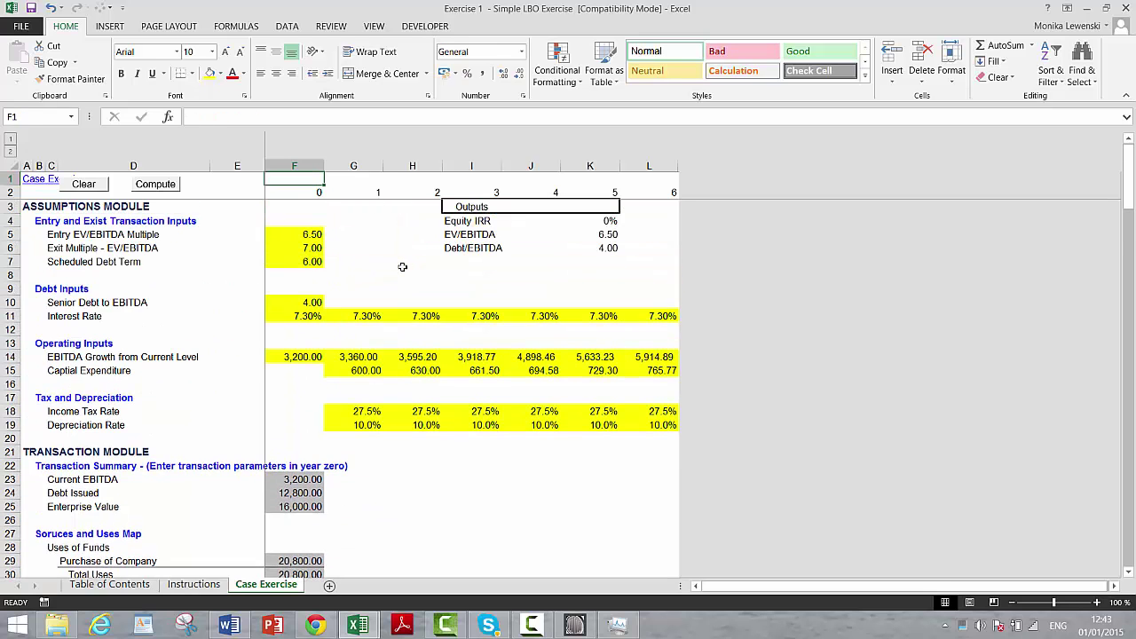
key(Down)
key(Down)
key(Down)
key(Down)
key(Down)
key(Down)
key(Down)
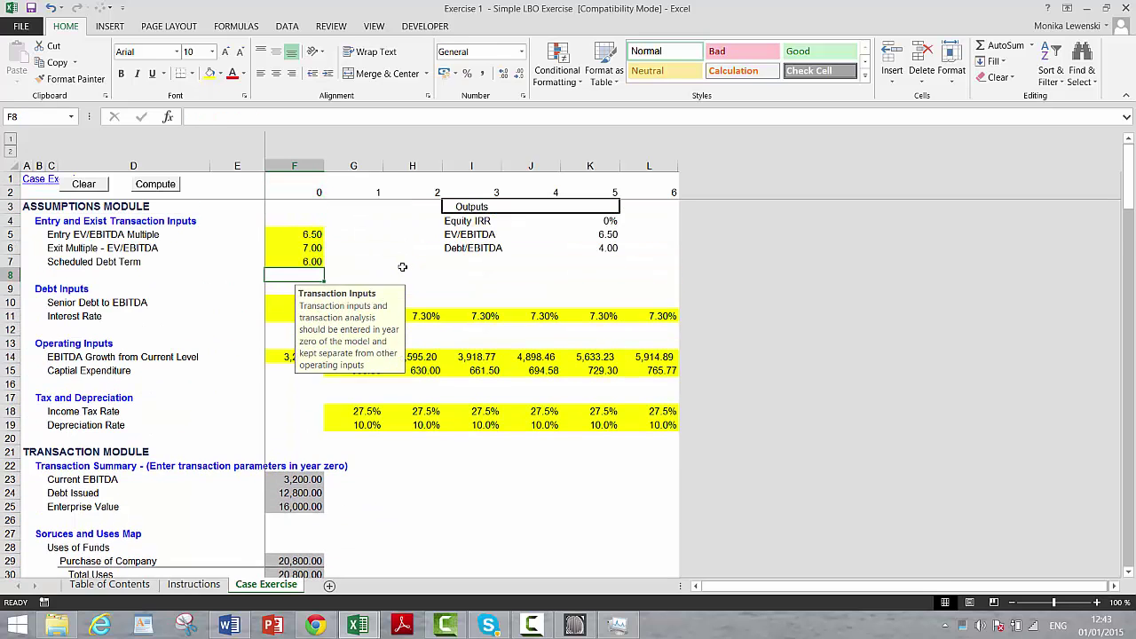
key(Up)
key(Down)
key(Down)
key(Down)
key(Down)
key(Down)
key(Down)
key(Down)
key(Down)
key(Down)
key(Down)
key(Down)
key(Down)
key(Down)
key(Down)
key(Down)
key(Down)
key(Down)
key(Down)
key(Down)
key(Down)
key(Down)
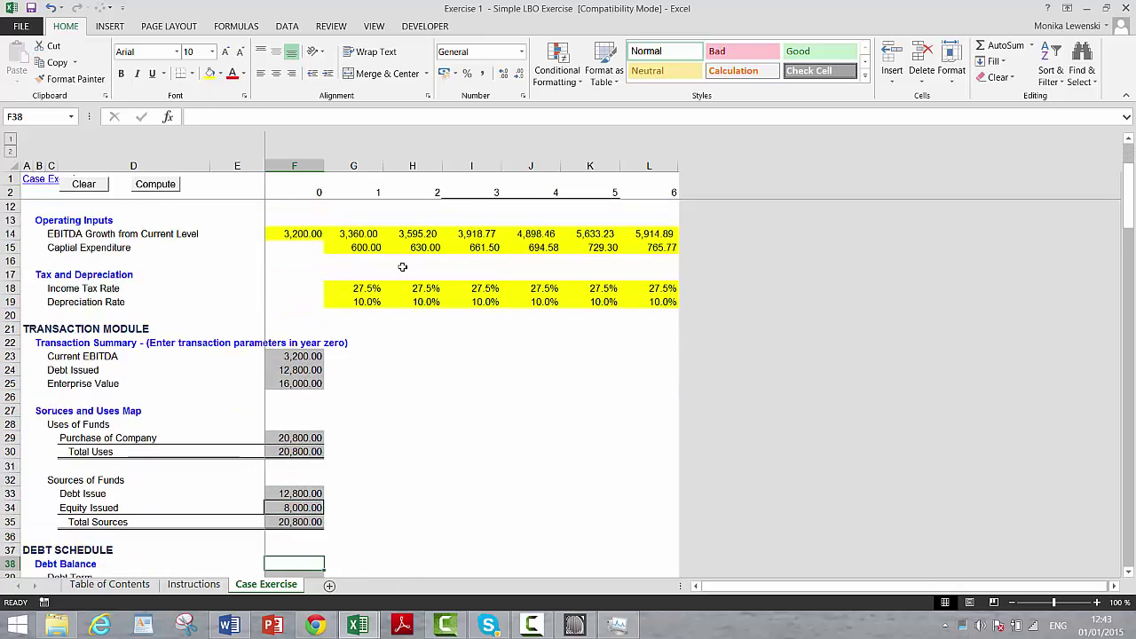
key(Up)
key(Up)
key(Up)
key(Up)
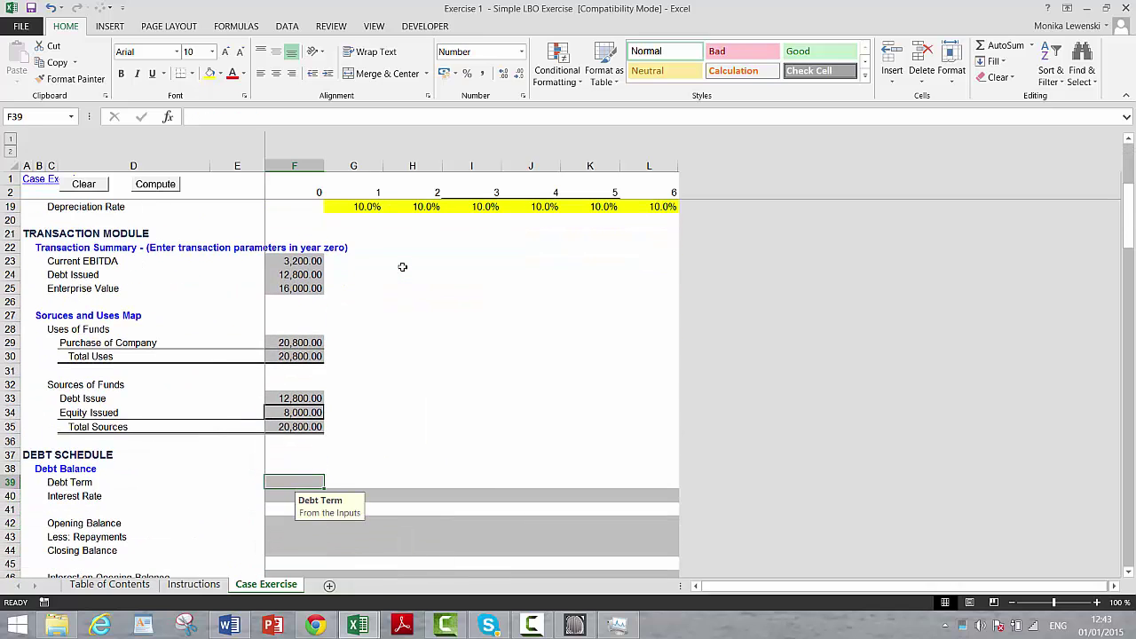
Relink Debt Term to Scheduled Debt Term in F7, giving 6.00.
text(=)
key(Up)
key(Up)
key(Up)
key(Up)
key(Up)
key(Up)
key(Up)
key(Up)
key(Up)
key(Up)
key(Up)
key(Up)
key(Up)
key(Up)
key(Up)
key(Up)
key(Up)
key(Up)
key(Up)
key(Up)
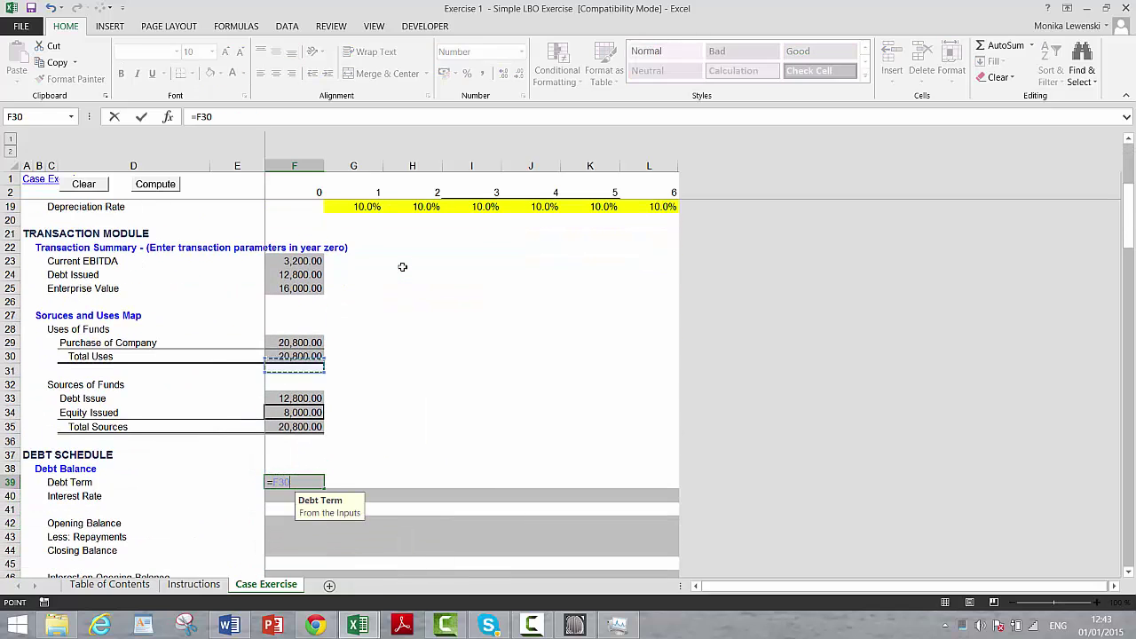
key(Up)
key(Up)
key(Up)
key(Up)
key(Up)
key(Up)
key(Up)
key(Up)
key(Up)
key(Up)
key(Up)
key(Up)
key(Up)
key(Up)
key(Up)
key(Up)
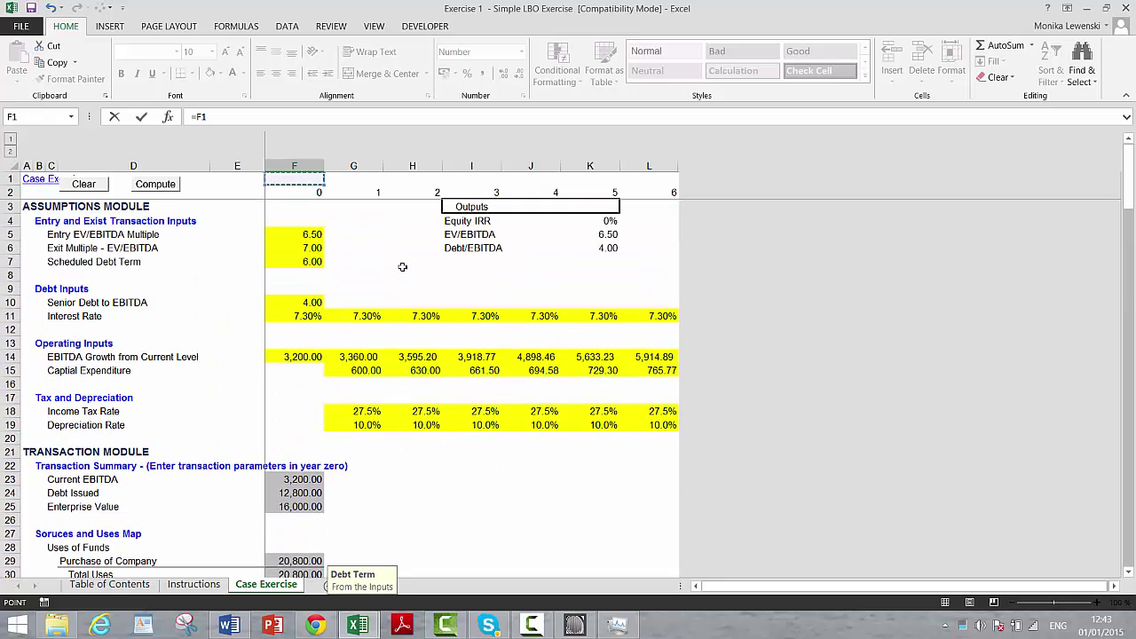
key(Down)
key(Down)
key(Down)
key(Down)
key(Down)
key(Down)
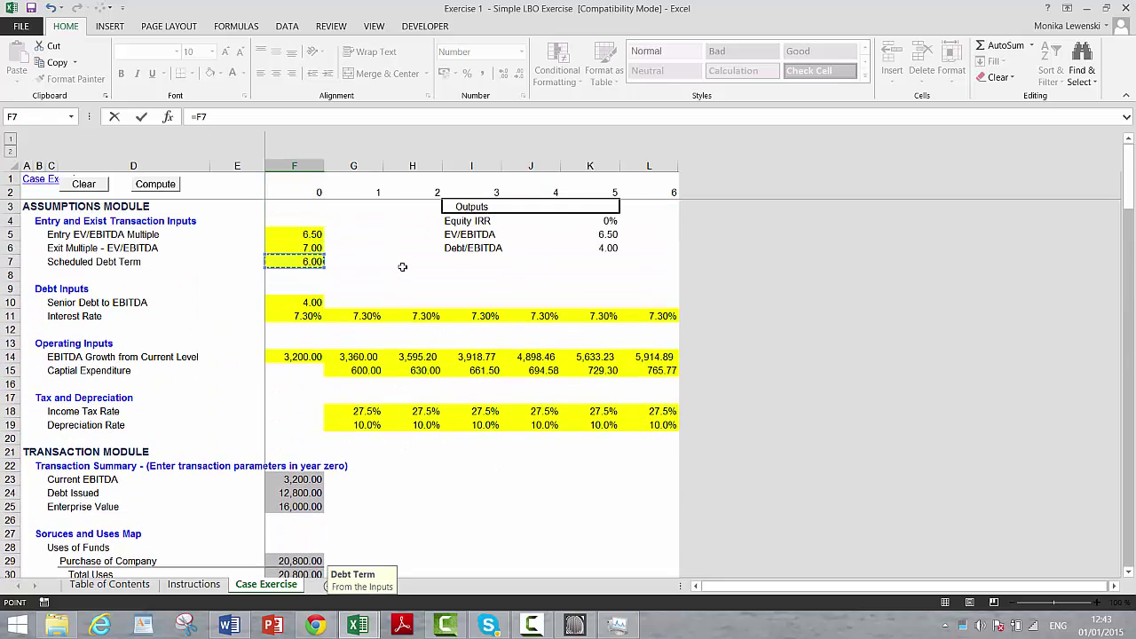
key(Return)
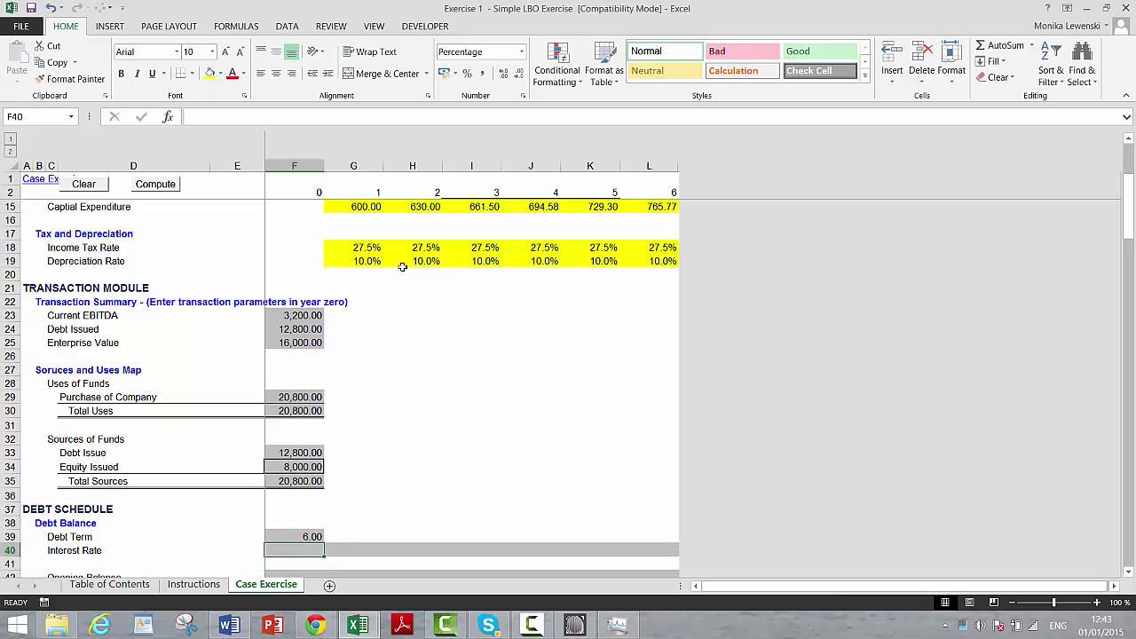
Link the year-zero Interest Rate to the 7.30% input and fill it across years 1–6.
text(=)
key(Up)
key(Up)
key(Up)
key(Up)
key(Up)
key(Up)
key(Up)
key(Up)
key(Up)
key(Up)
key(Up)
key(Up)
key(Up)
key(Up)
key(Up)
key(Up)
key(Up)
key(Up)
key(Up)
key(Up)
key(Up)
key(Up)
key(Up)
key(Up)
key(Up)
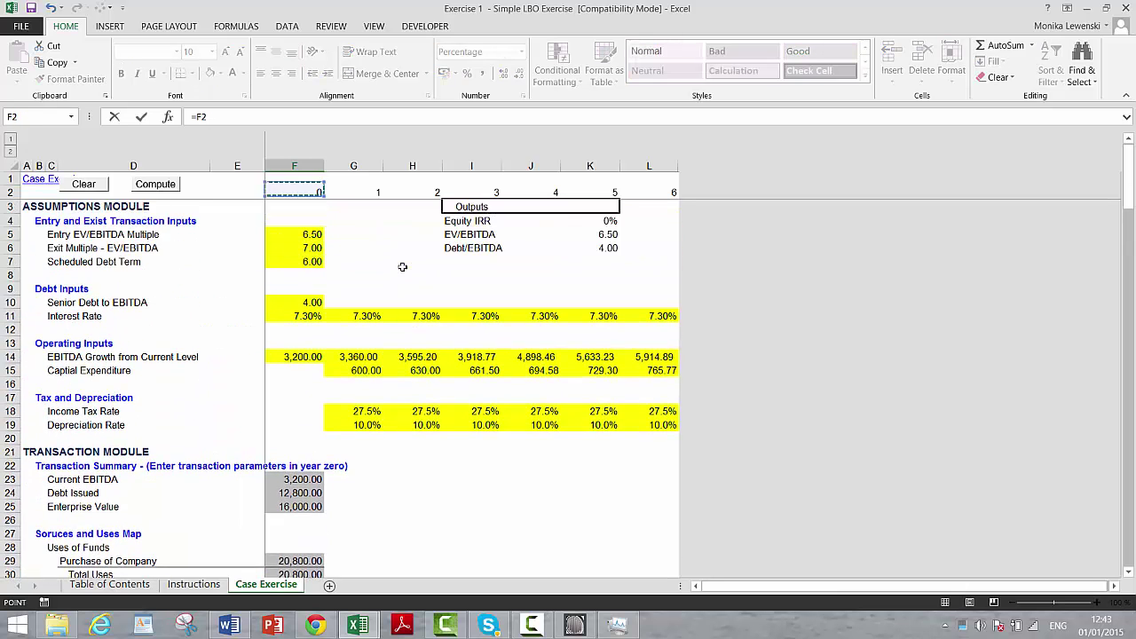
key(Down)
key(Down)
key(Down)
key(Down)
key(Down)
key(Down)
key(Down)
key(Down)
key(Down)
key(ctrl+Return)
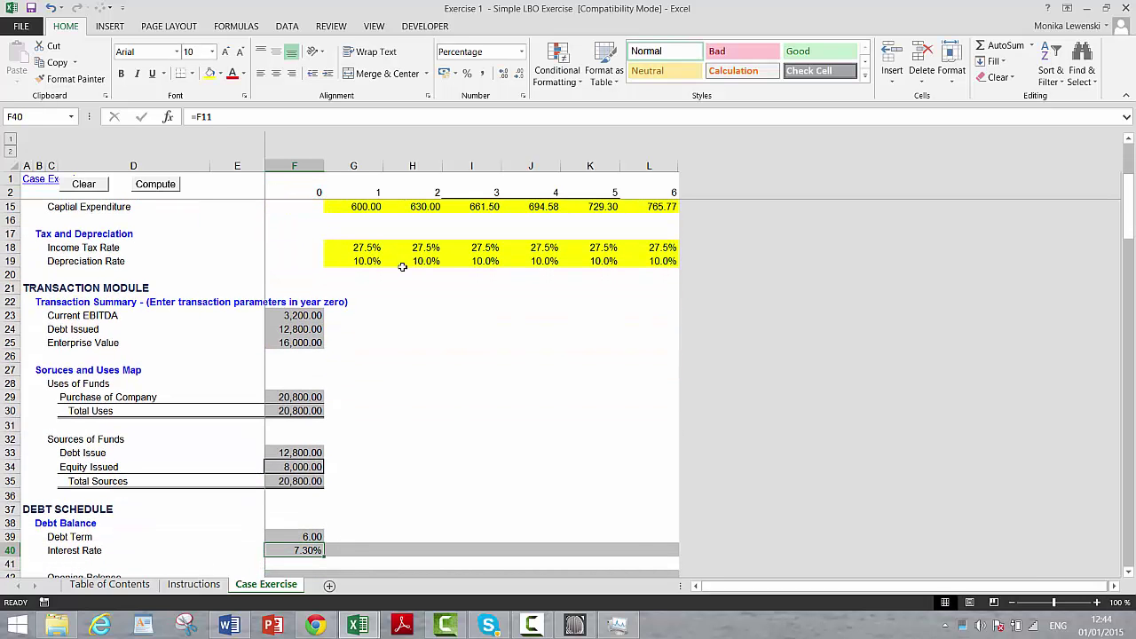
key(ctrl+shift+Right)
key(ctrl+r)
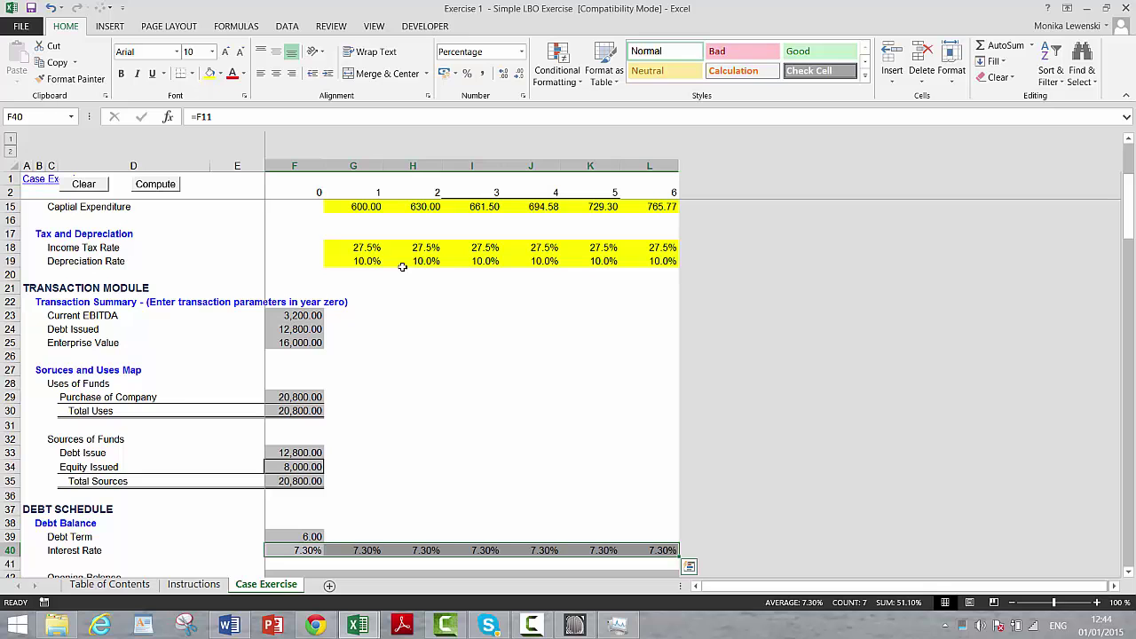
key(Down)
key(Down)
key(Down)
key(Down)
key(Down)
key(Down)
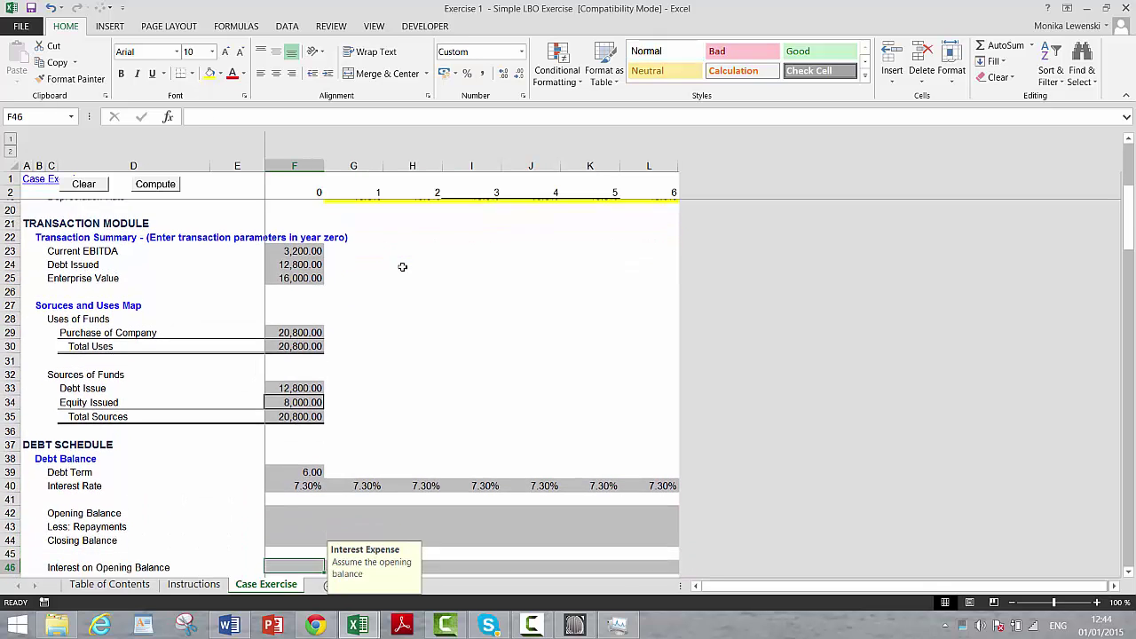
key(Up)
key(Up)
key(Up)
key(Up)
key(Down)
key(Down)
Set year-zero Closing Balance to =F33 (12,800.00) and year 1 Opening Balance to =F44.
text(=)
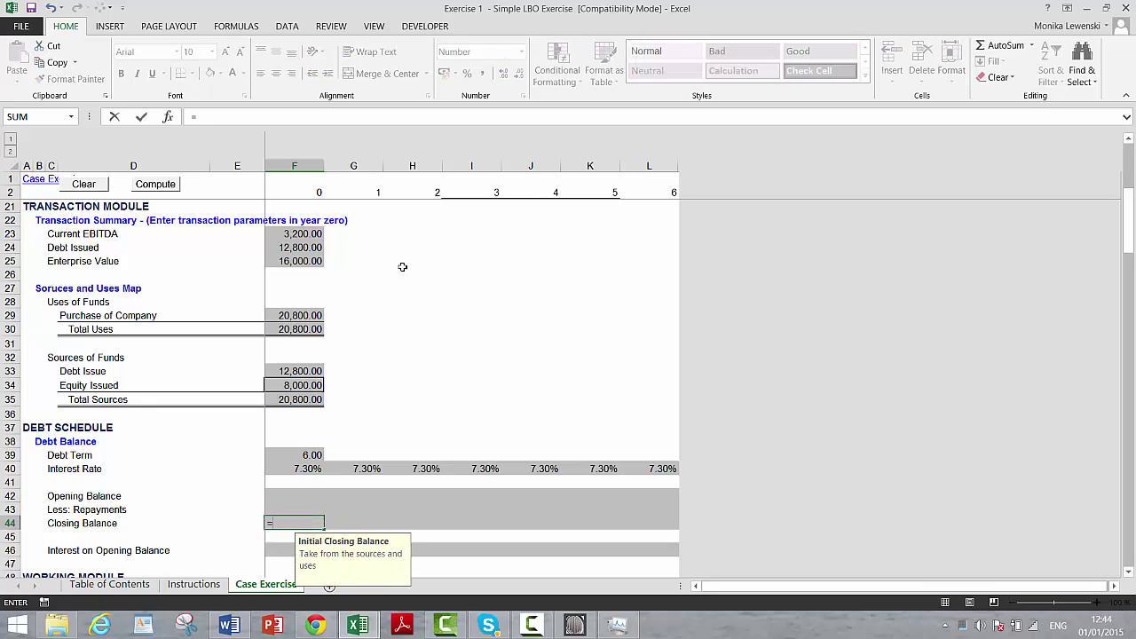
key(Up)
key(Up)
key(Up)
key(Up)
key(Up)
key(Up)
key(Up)
key(Up)
key(Up)
key(Up)
key(Up)
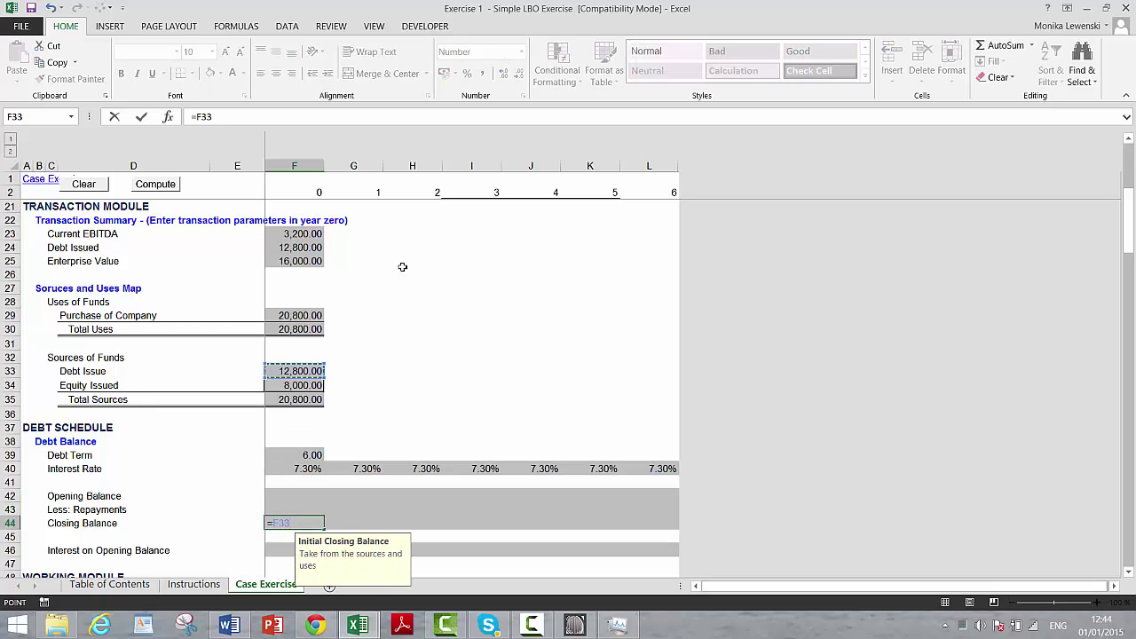
key(Return)
key(Up)
key(Up)
key(Up)
key(Right)
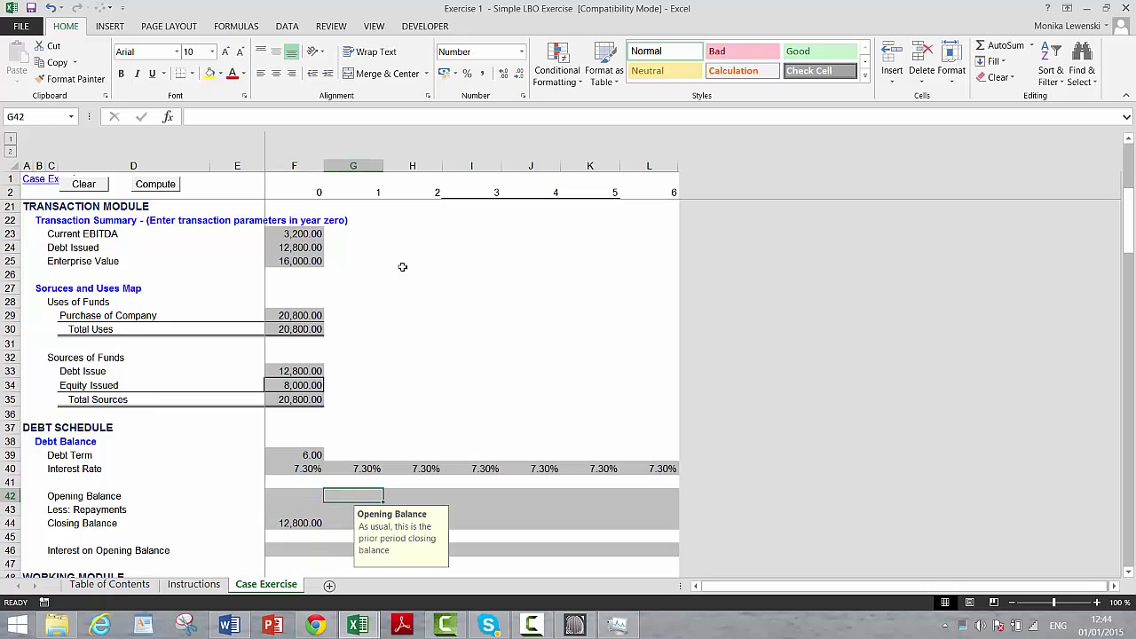
text(=)
key(Down)
key(Down)
key(Left)
key(Return)
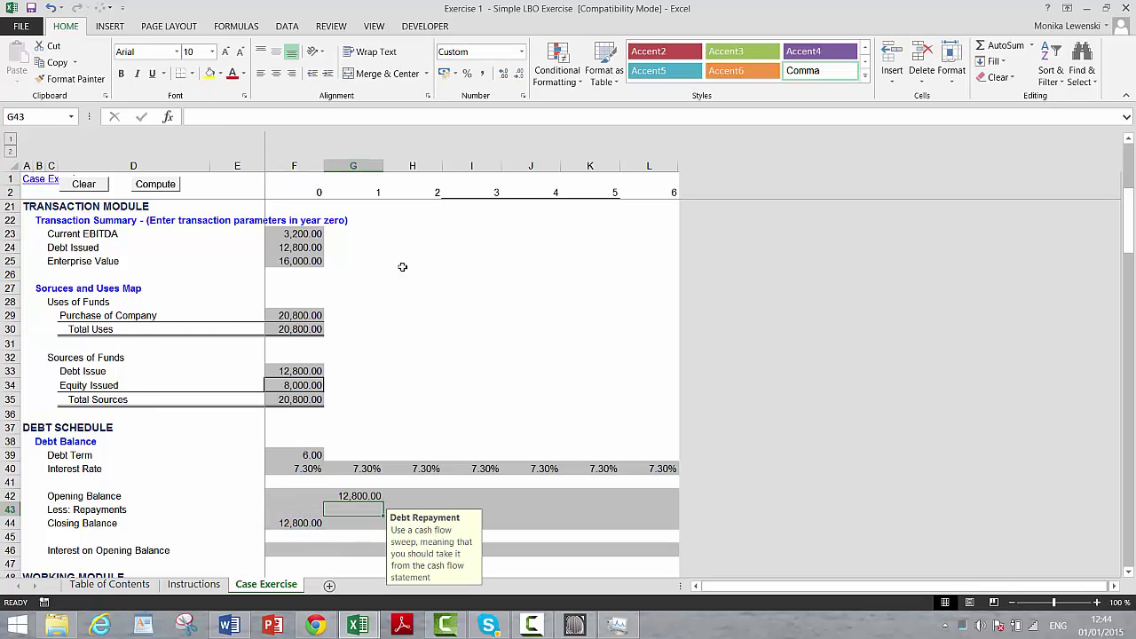
Enter year 1 Repayment as =F44, cancelling the save prompts that appear to keep the workbook open.
text(=)
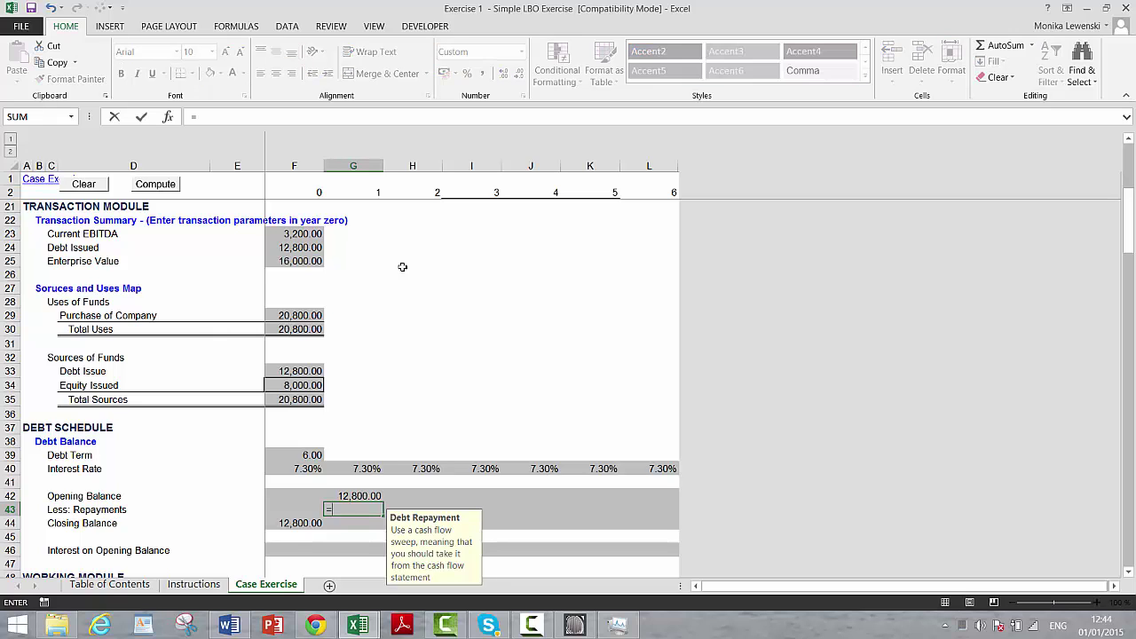
key(Left)
key(Down)
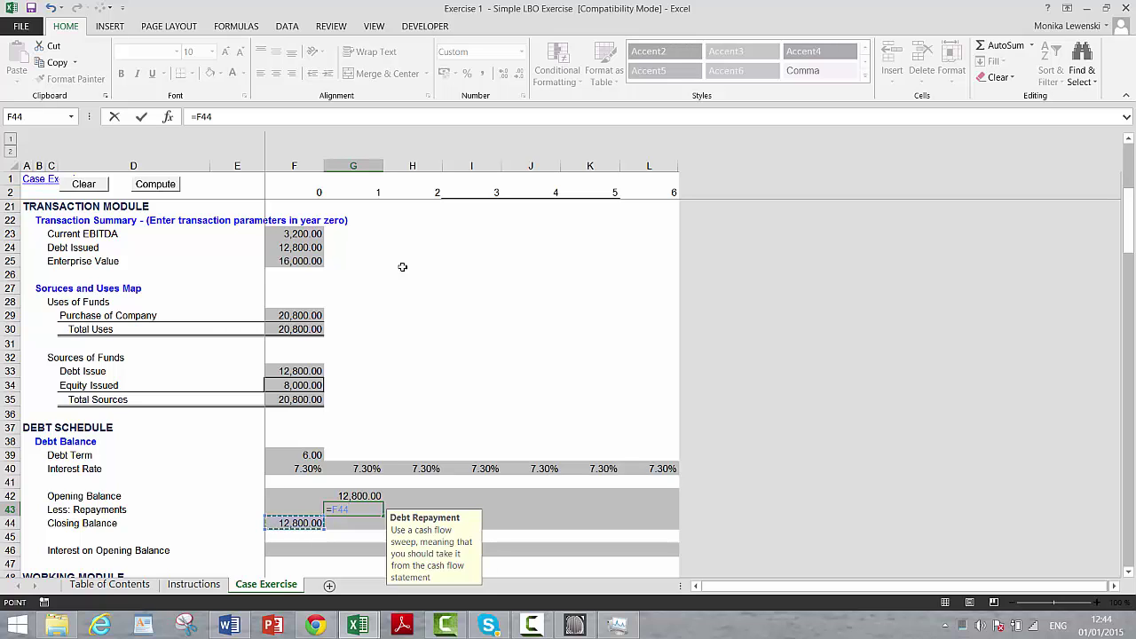
key(alt+F4)
key(Escape)
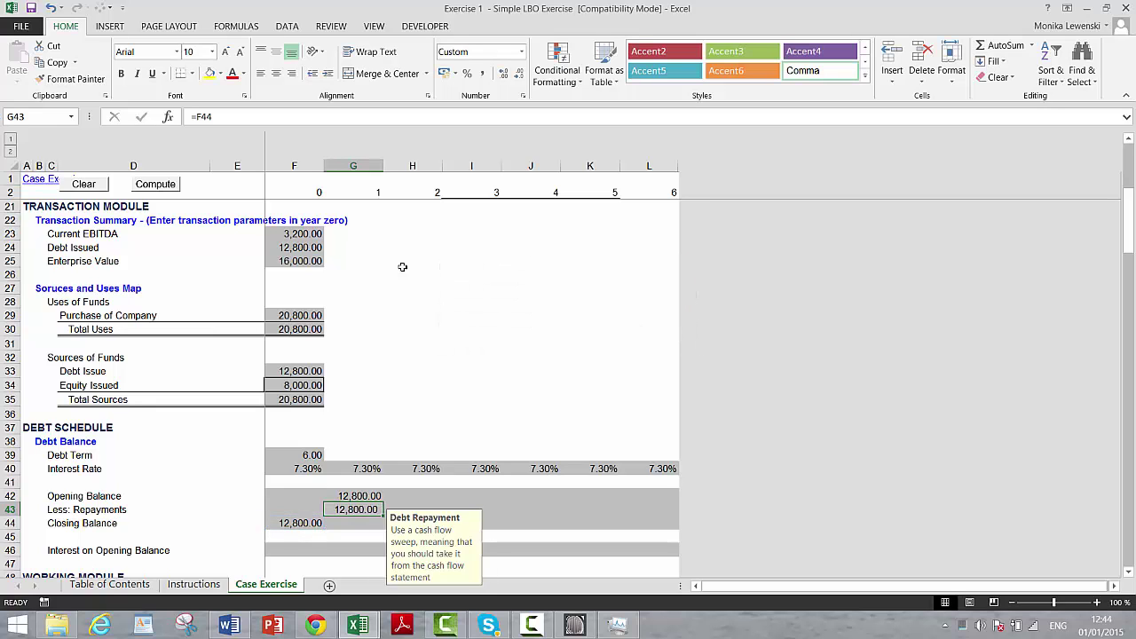
key(F2)
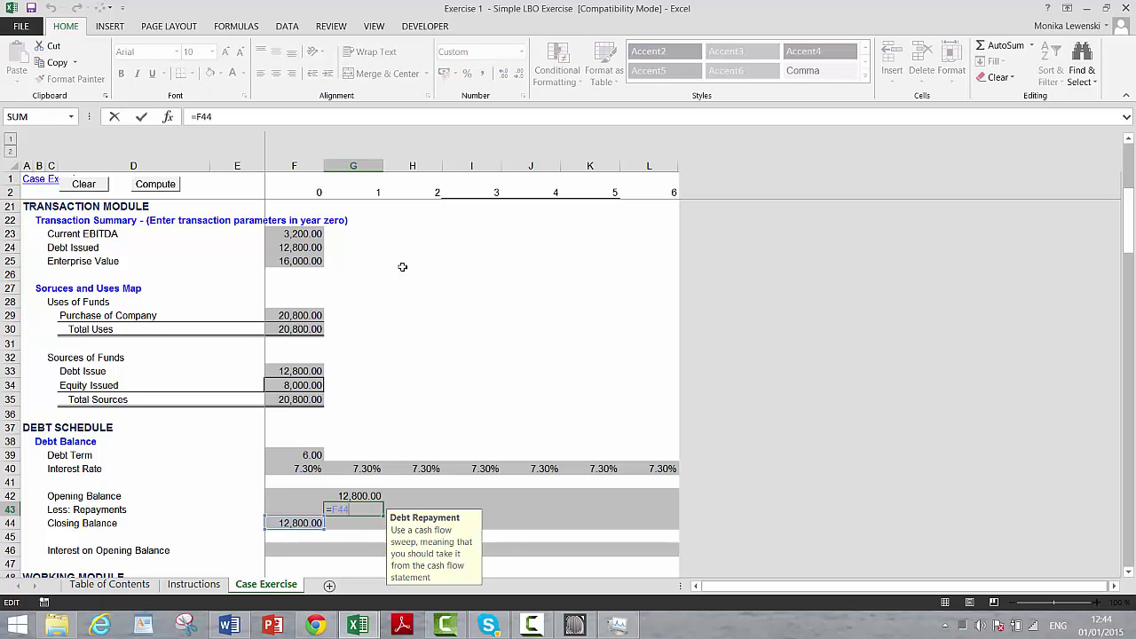
key(alt+F4)
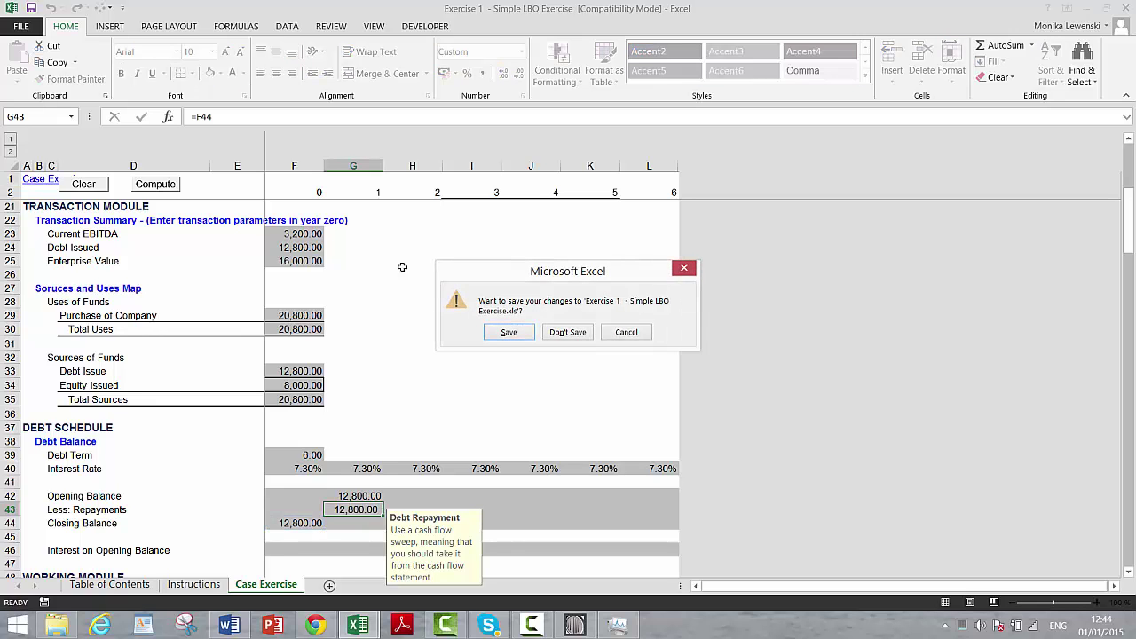
click(612, 333)
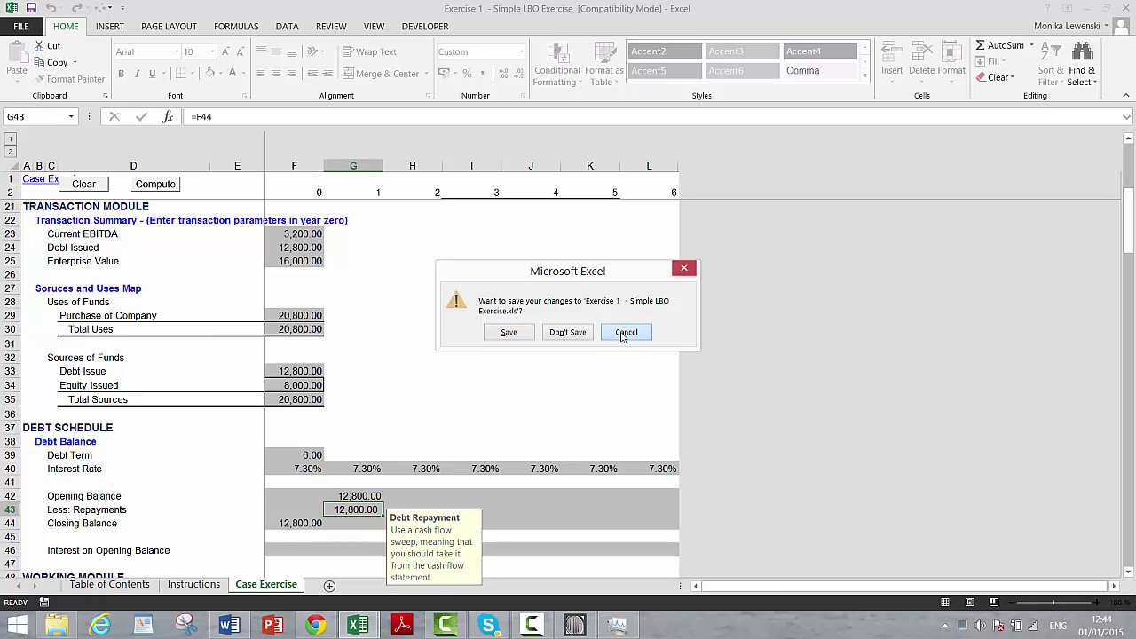
Change year 1 Repayment to =$F$44/$F$39, giving 2,133.33.
click(198, 117)
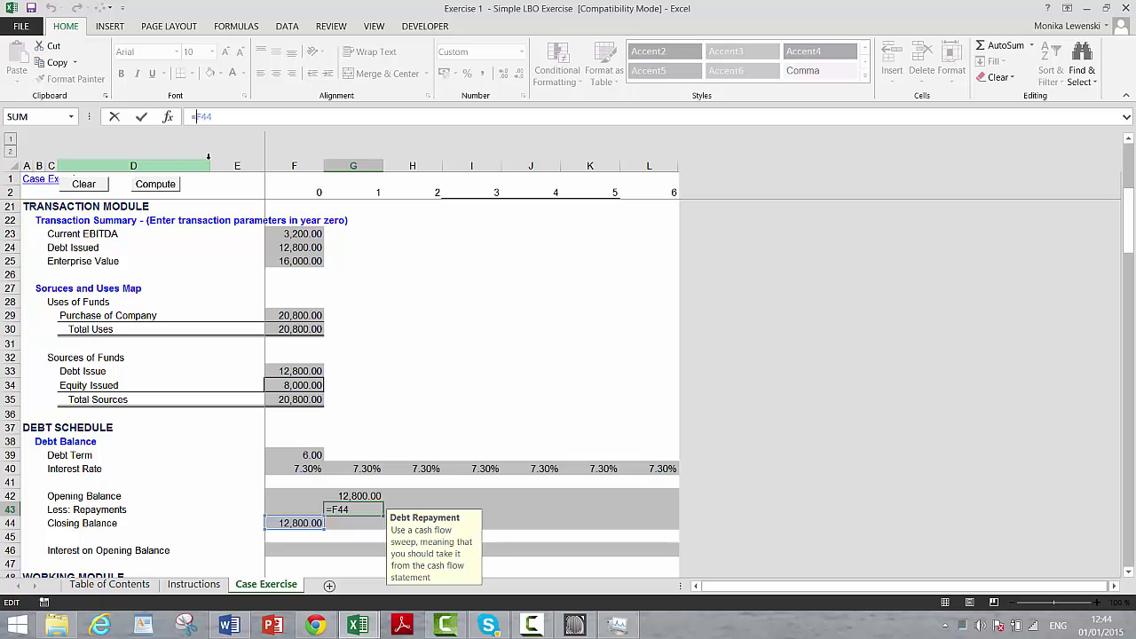
text($F$)
key(Return)
key(Up)
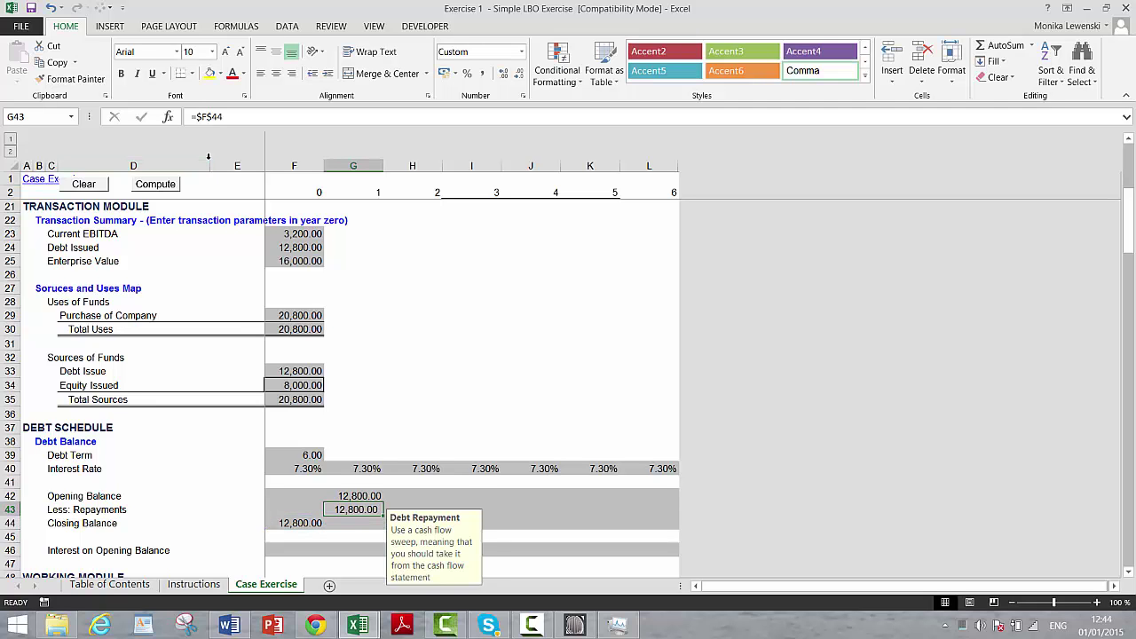
key(F2)
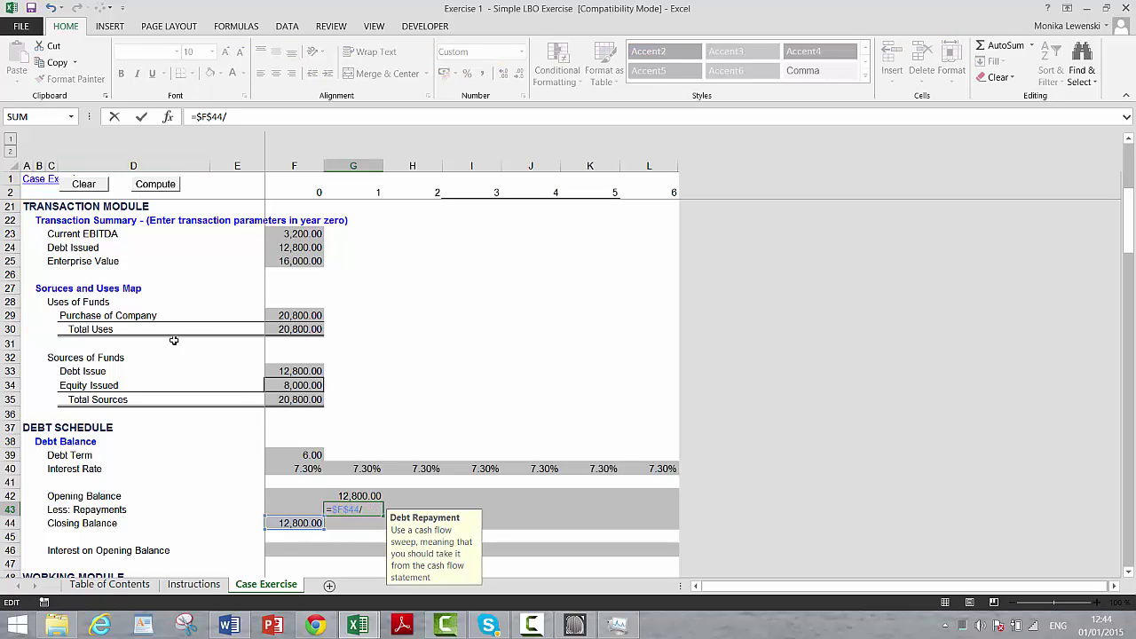
click(308, 455)
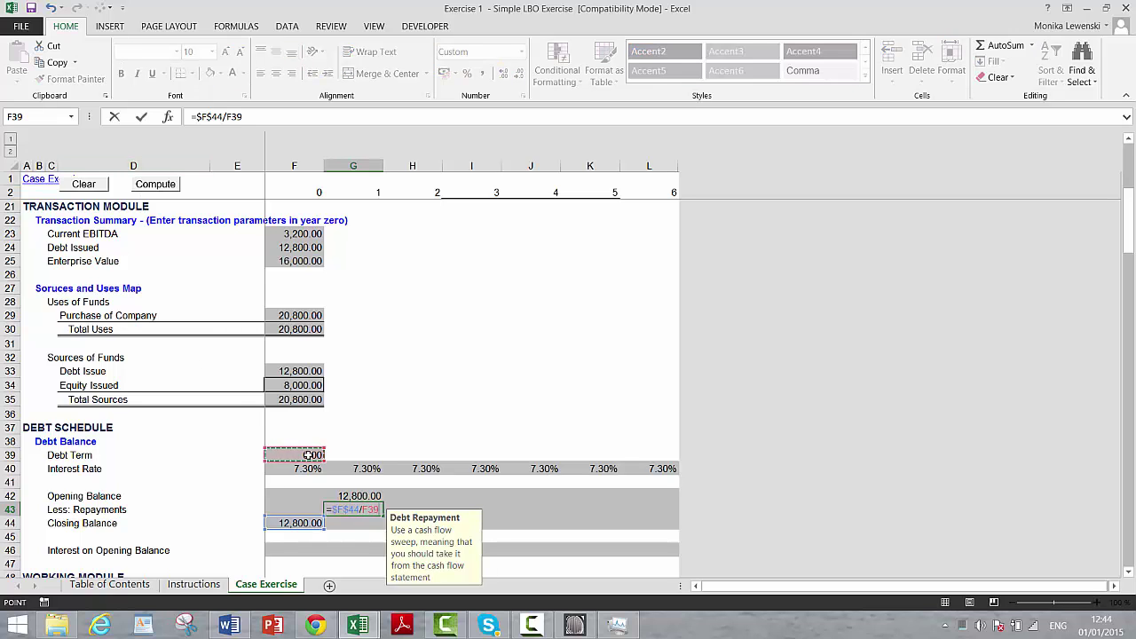
key(F4)
key(Return)
Set year 1 Closing Balance to =G42-G43 and fill G42:L44 across to year 6, reaching 0.00.
text(=)
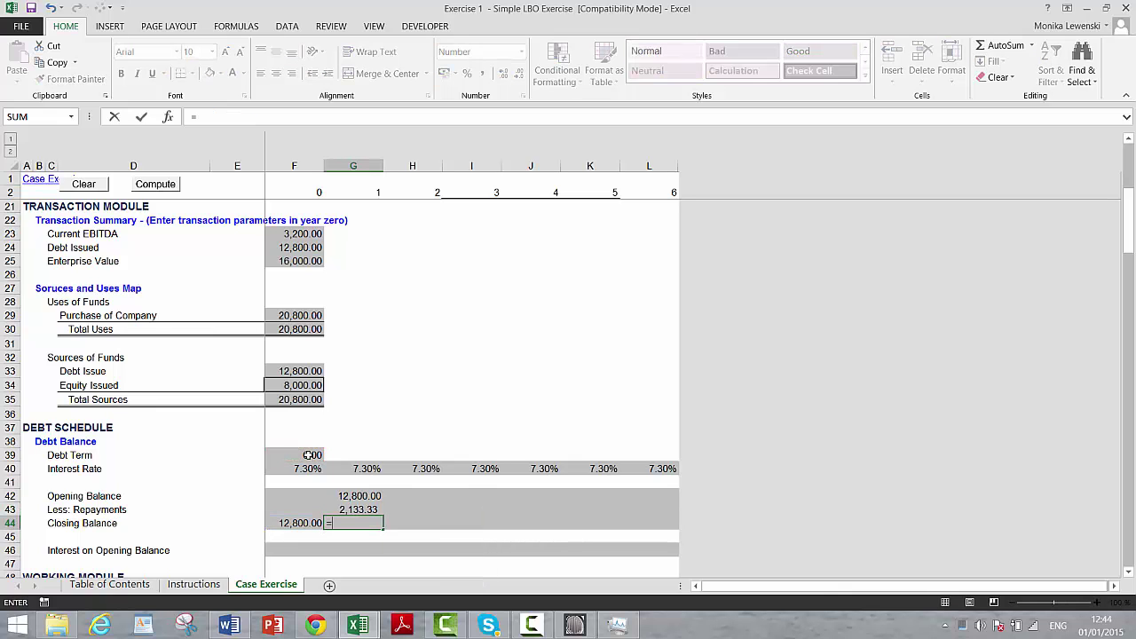
text(G42-G43)
key(Return)
key(Up)
key(Up)
key(Up)
key(shift+Down)
key(shift+Down)
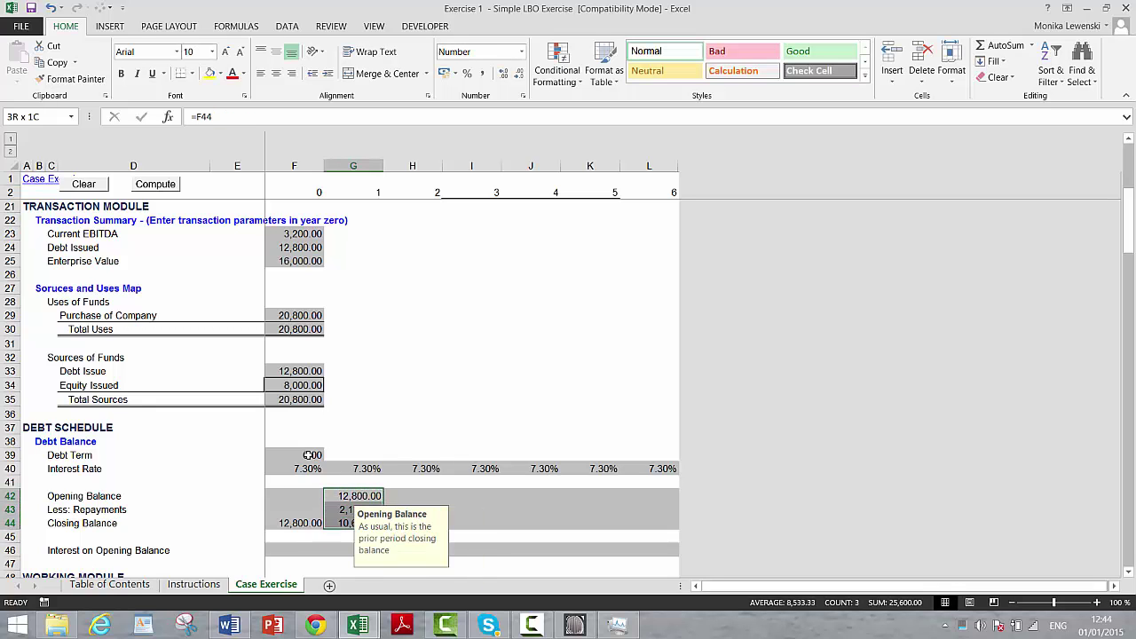
key(shift+Right)
key(shift+Right)
key(shift+Right)
key(shift+Right)
key(shift+Right)
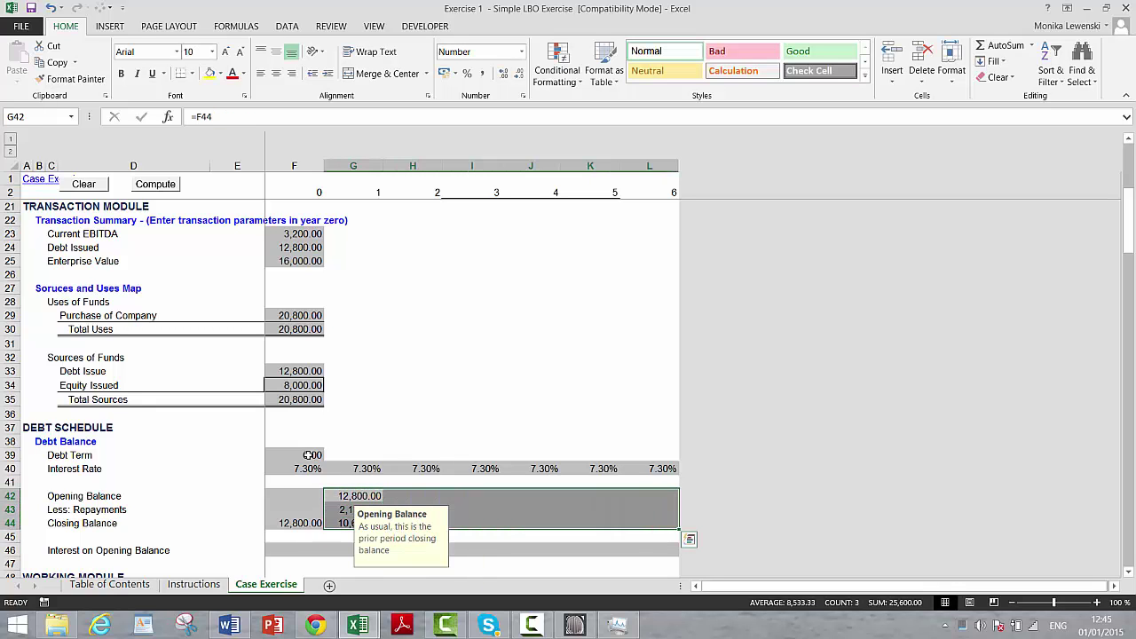
key(ctrl+r)
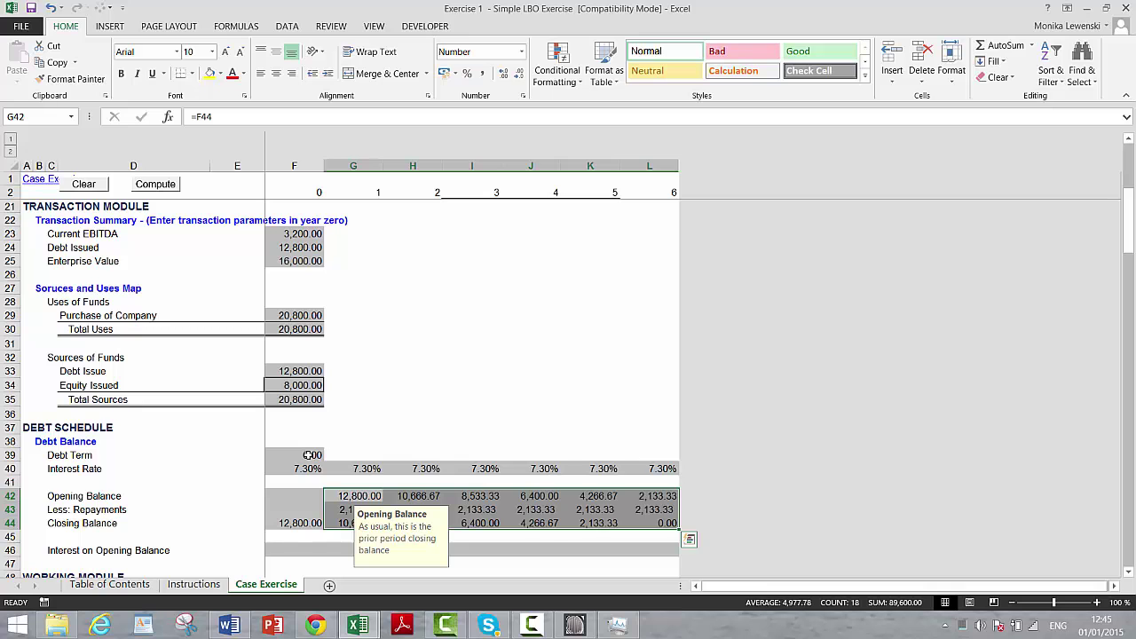
key(Down)
key(Down)
key(Down)
key(Down)
key(Down)
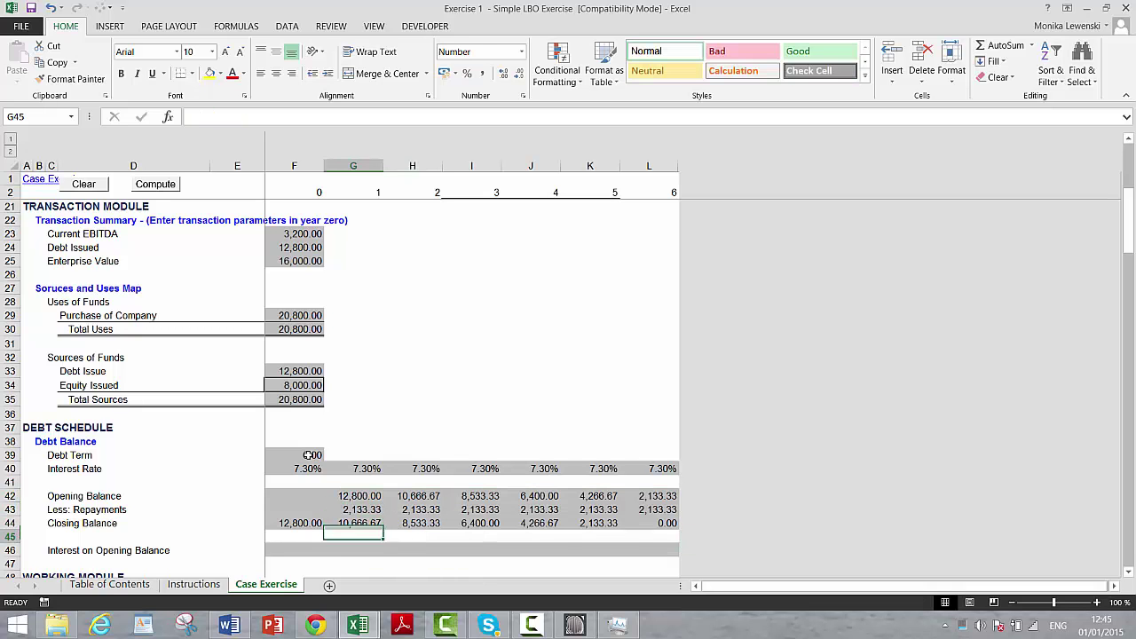
Set year 1 Interest on Opening Balance to =G42*G40 (934.40) and fill it across years 1–6.
key(Up)
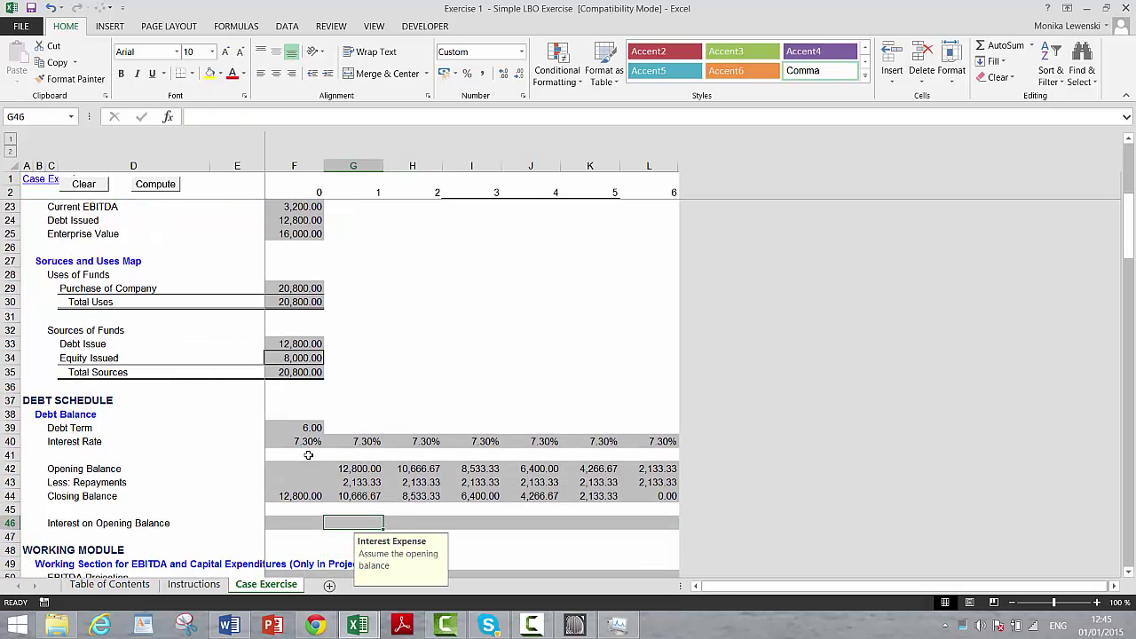
text(=)
key(Up)
key(Up)
key(Up)
key(Up)
text(*)
key(Up)
key(Up)
key(Up)
key(Up)
key(Up)
key(Up)
key(Return)
key(Up)
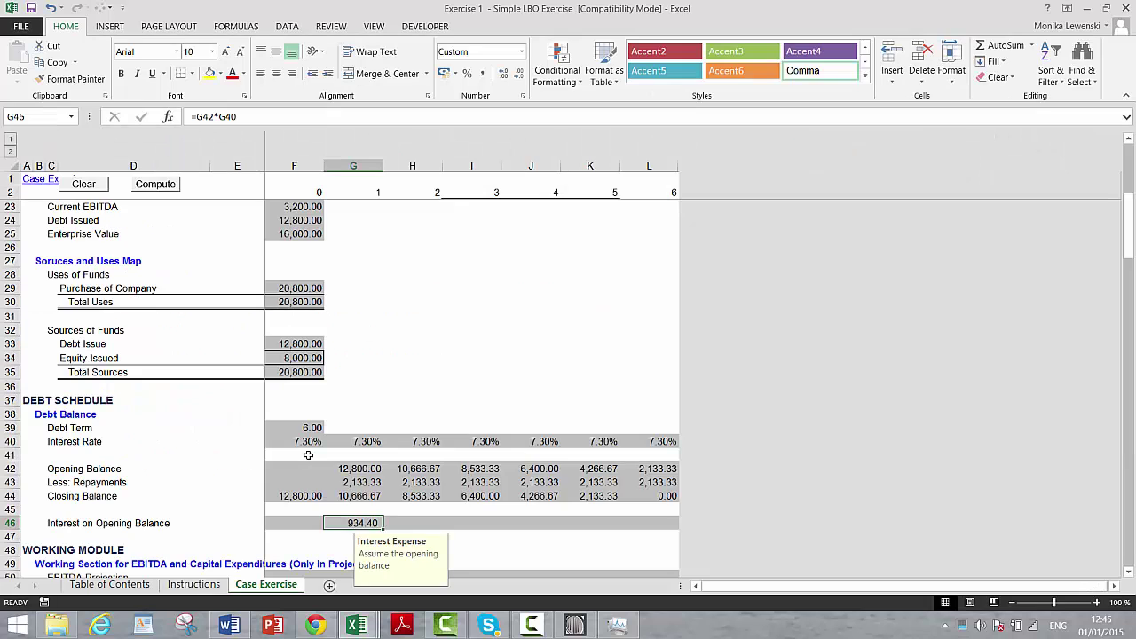
key(ctrl+shift+Right)
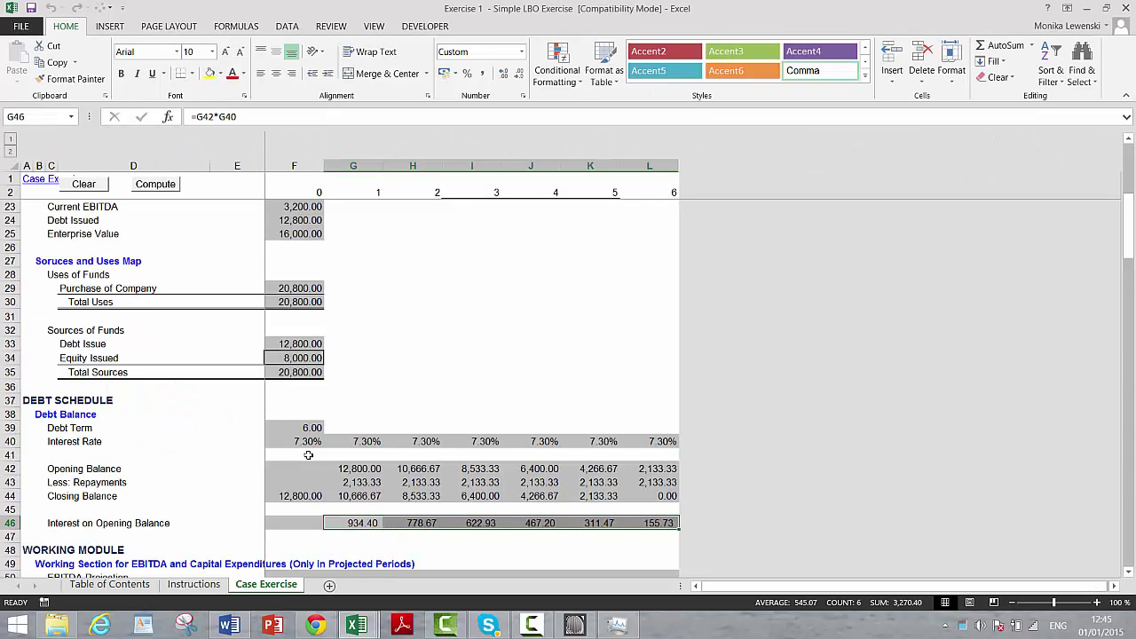
key(Down)
key(Down)
key(Down)
key(Down)
key(Down)
key(Down)
key(Down)
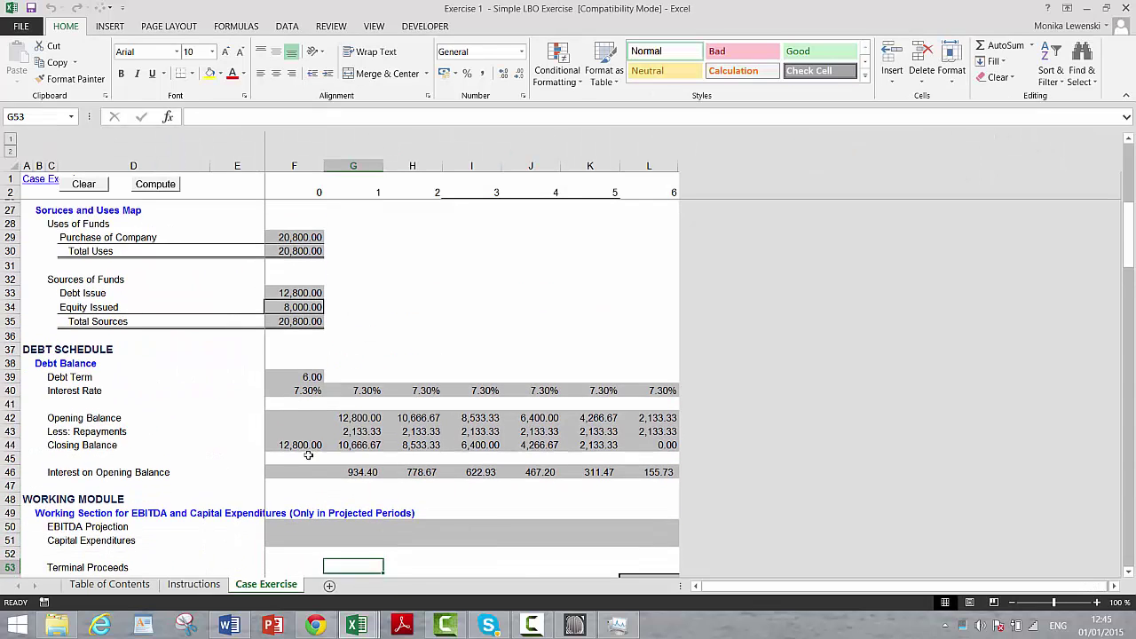
key(Up)
key(Up)
key(Up)
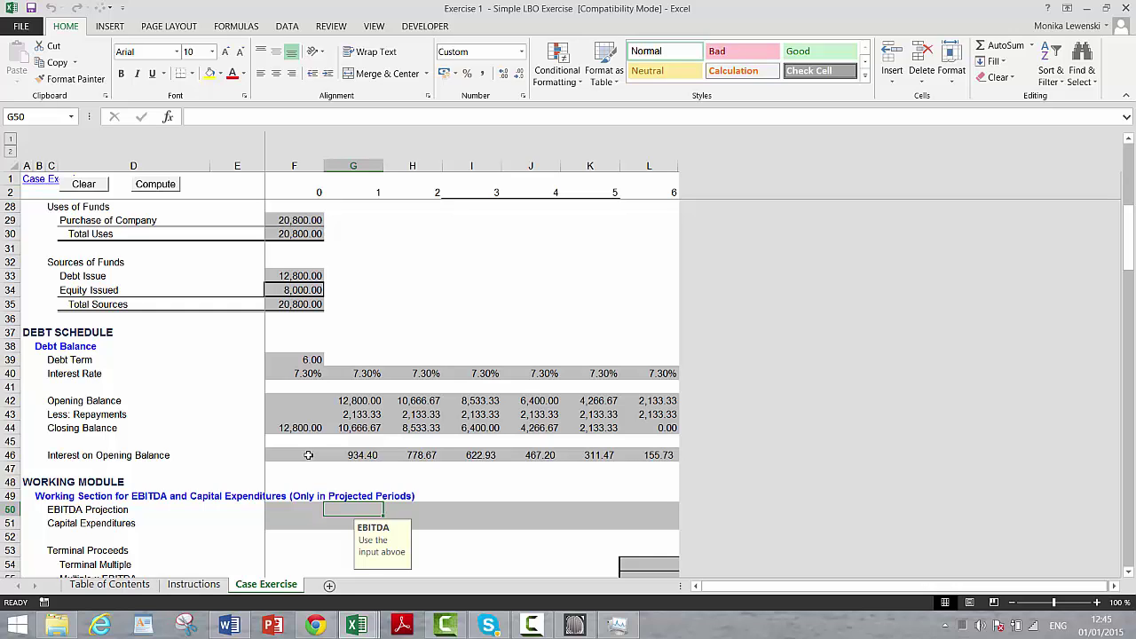
Link EBITDA Projection to the 3,200.00 year-zero EBITDA input and fill it across years 1–6.
key(Down)
key(Up)
key(Left)
key(Right)
key(Left)
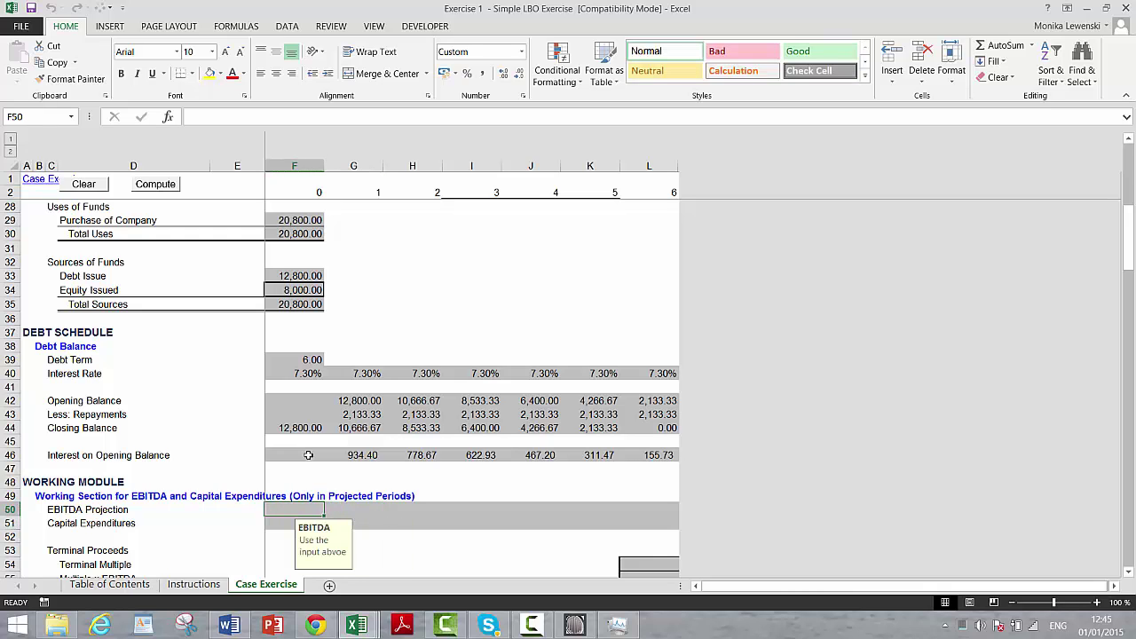
text(=)
key(Up)
key(Up)
key(Up)
key(Up)
key(Up)
key(Up)
key(Up)
key(Up)
key(Up)
key(Up)
key(Up)
key(Up)
key(Up)
key(Up)
key(Up)
key(Up)
key(Up)
key(Up)
key(Up)
key(Up)
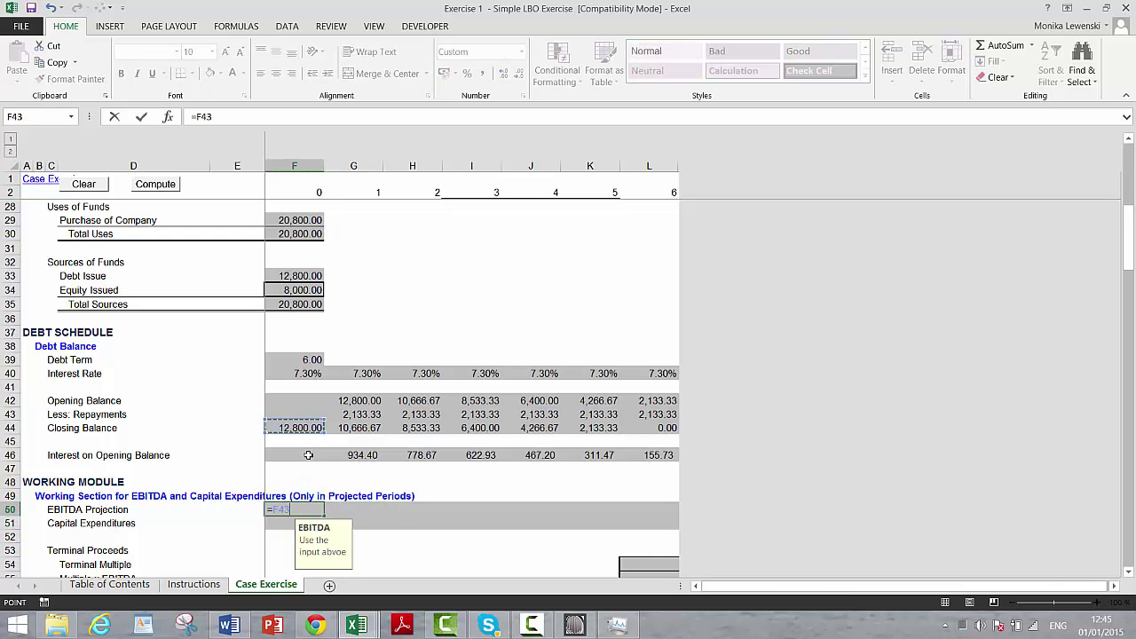
key(Up)
key(Up)
key(Up)
key(Up)
key(Up)
key(Up)
key(Up)
key(Up)
key(Up)
key(Up)
key(Up)
key(Up)
key(Up)
key(Up)
key(Up)
key(Up)
key(Up)
key(Up)
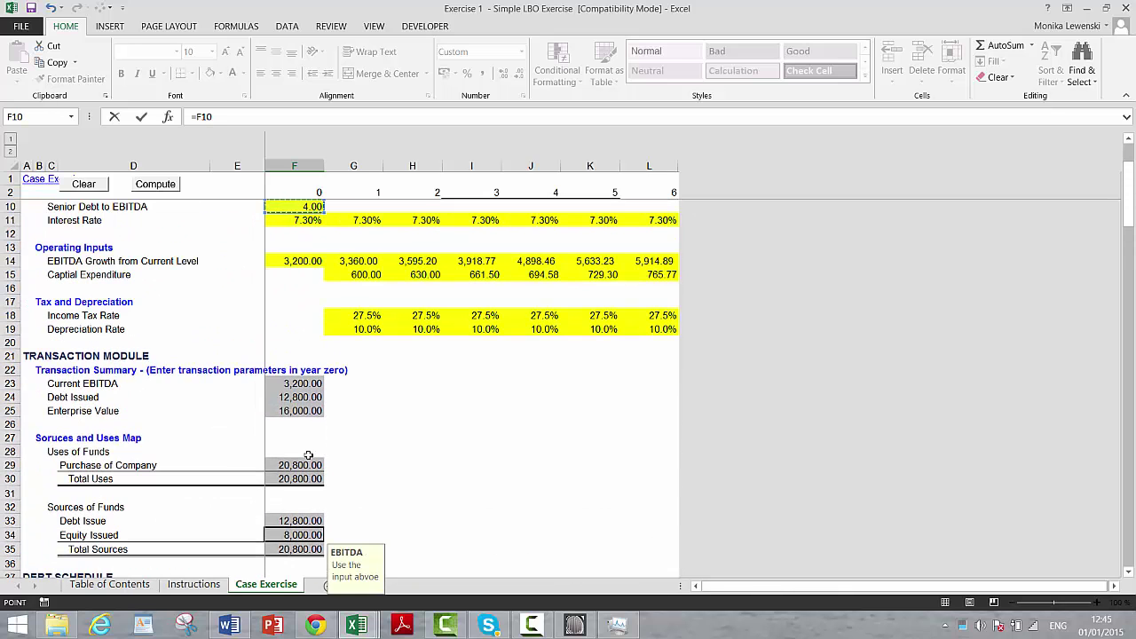
key(Down)
key(Down)
key(Down)
key(Down)
key(Return)
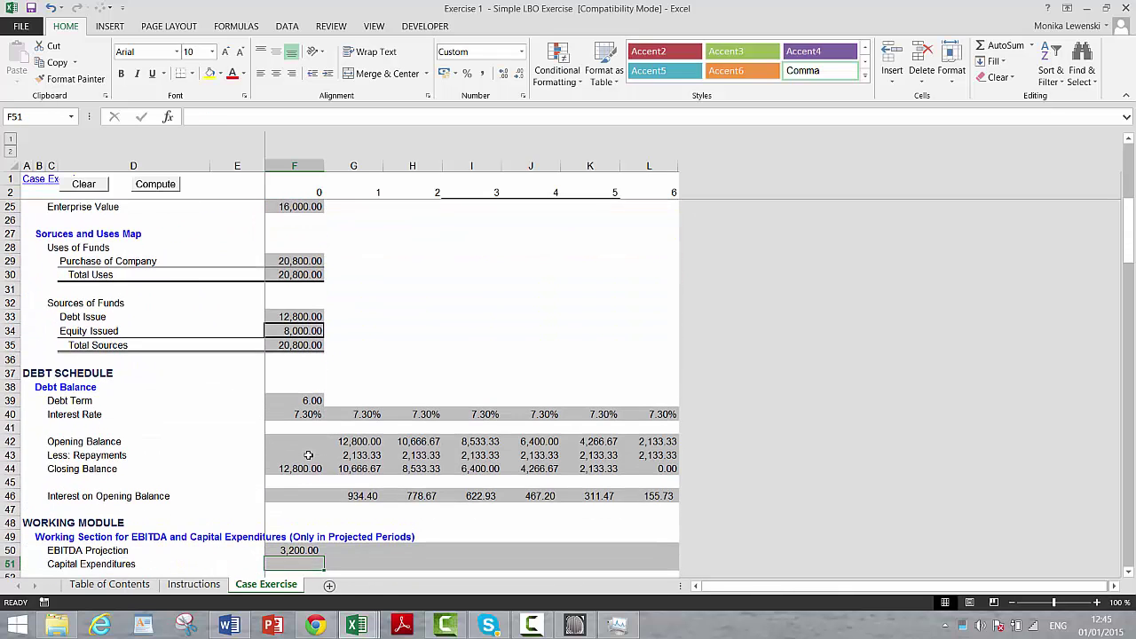
key(shift+Right)
key(shift+Right)
key(shift+Right)
key(shift+Right)
key(shift+Right)
key(shift+Right)
key(ctrl+r)
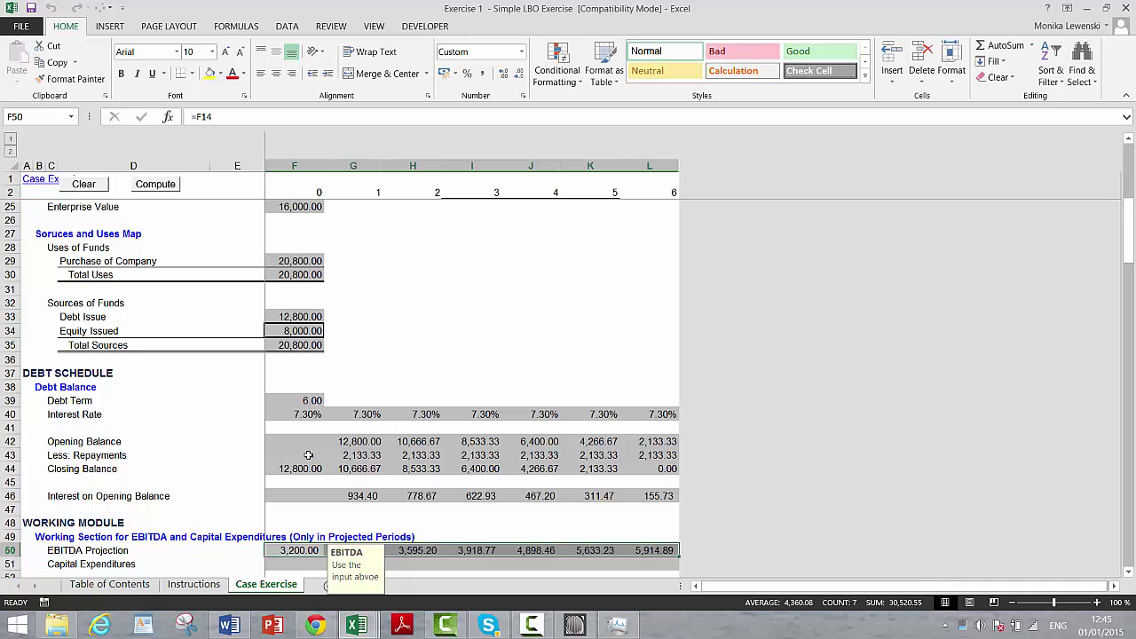
Link year 1 Capital Expenditures to the capex input and fill across years 1–6 (600.00 to 765.77).
key(Down)
scroll(308, 456, down, 1)
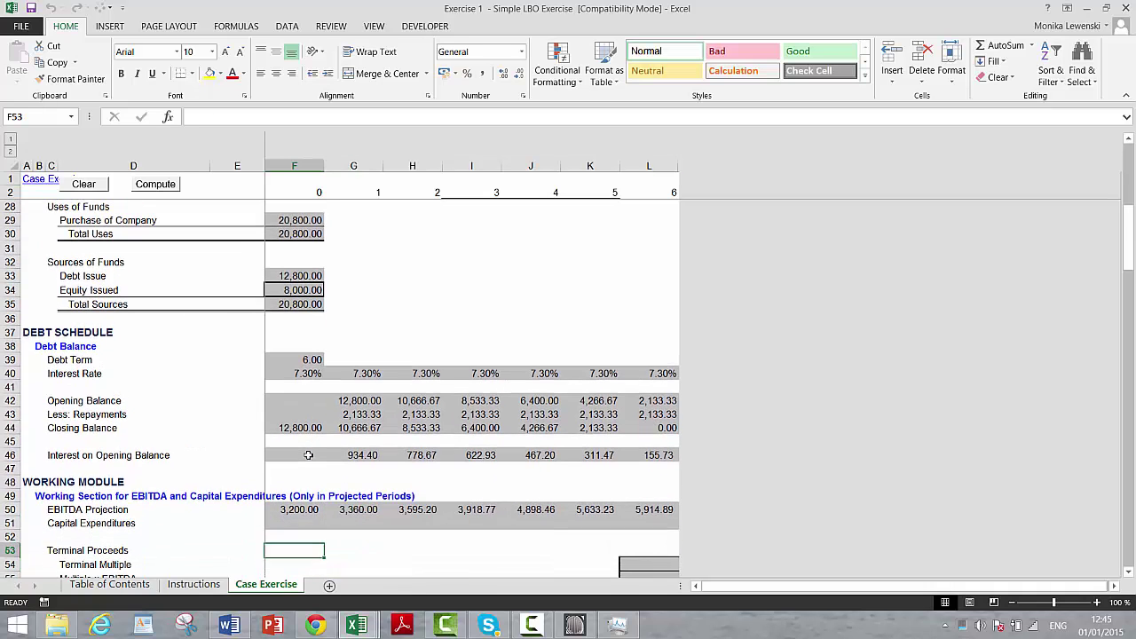
key(Up)
key(Down)
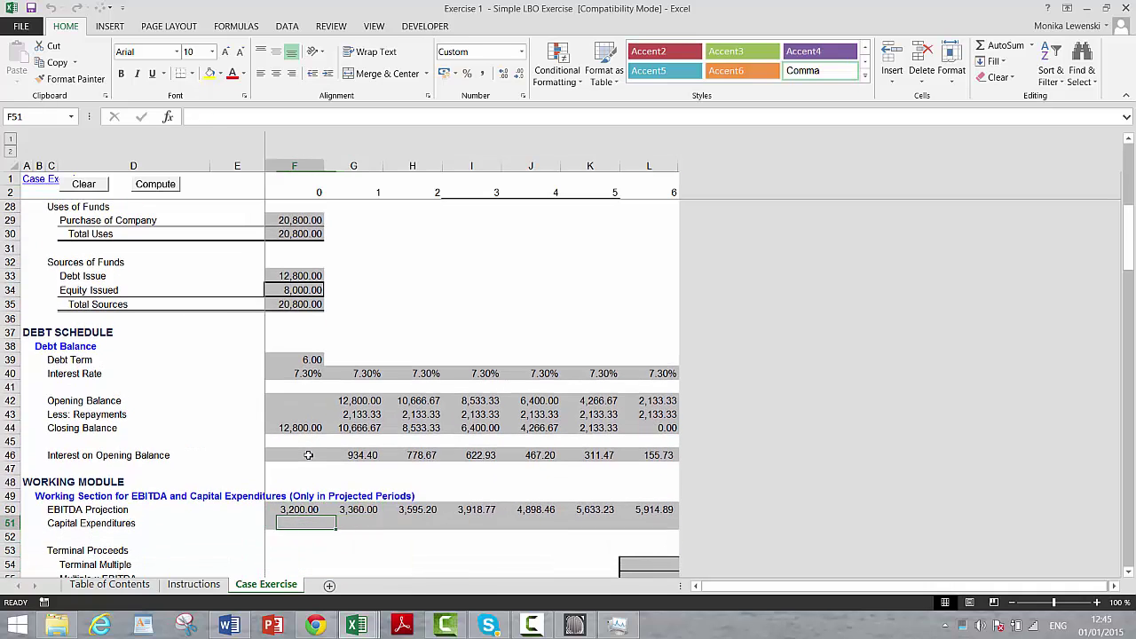
key(Right)
text(=)
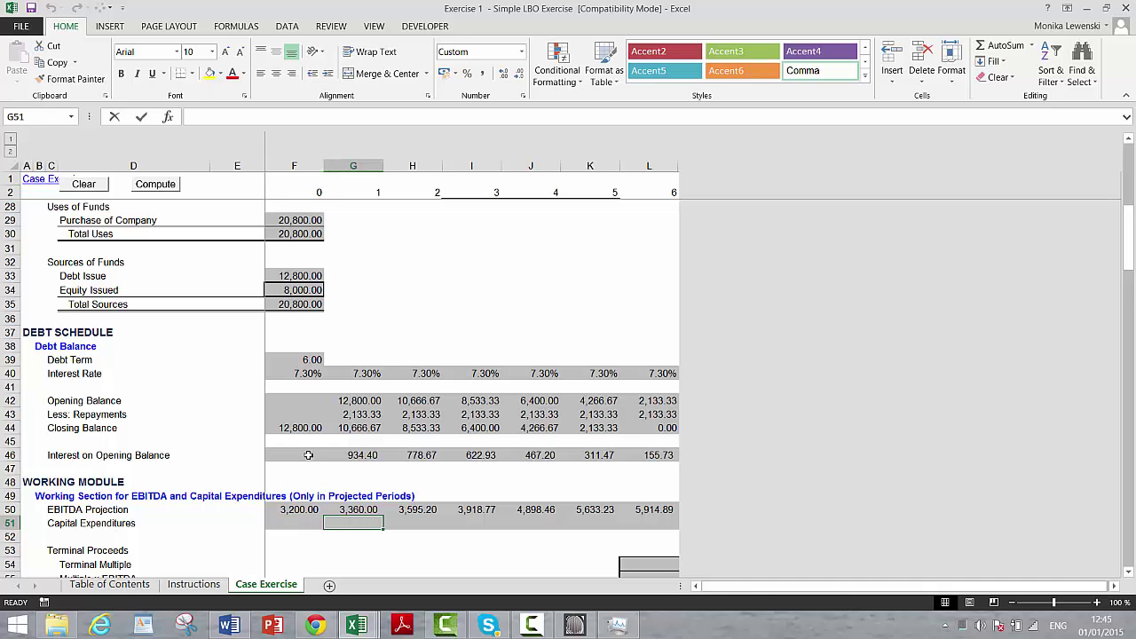
key(Page_Up)
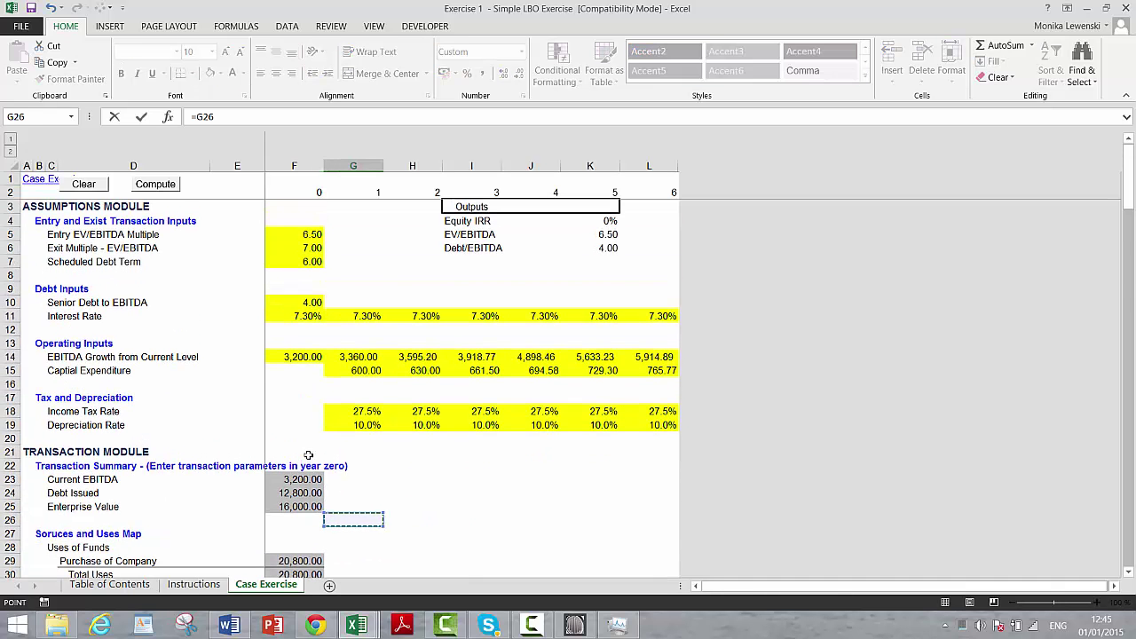
key(Up)
key(Up)
key(Up)
key(Up)
key(Up)
key(Up)
key(Up)
key(Up)
key(Up)
key(Up)
key(Up)
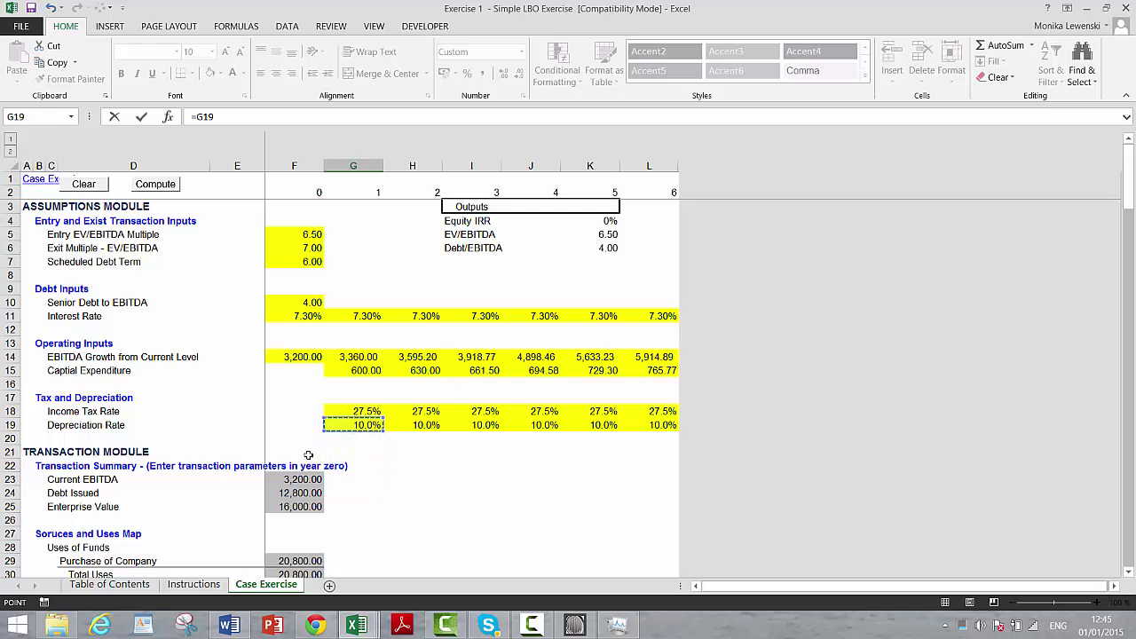
key(ctrl+Return)
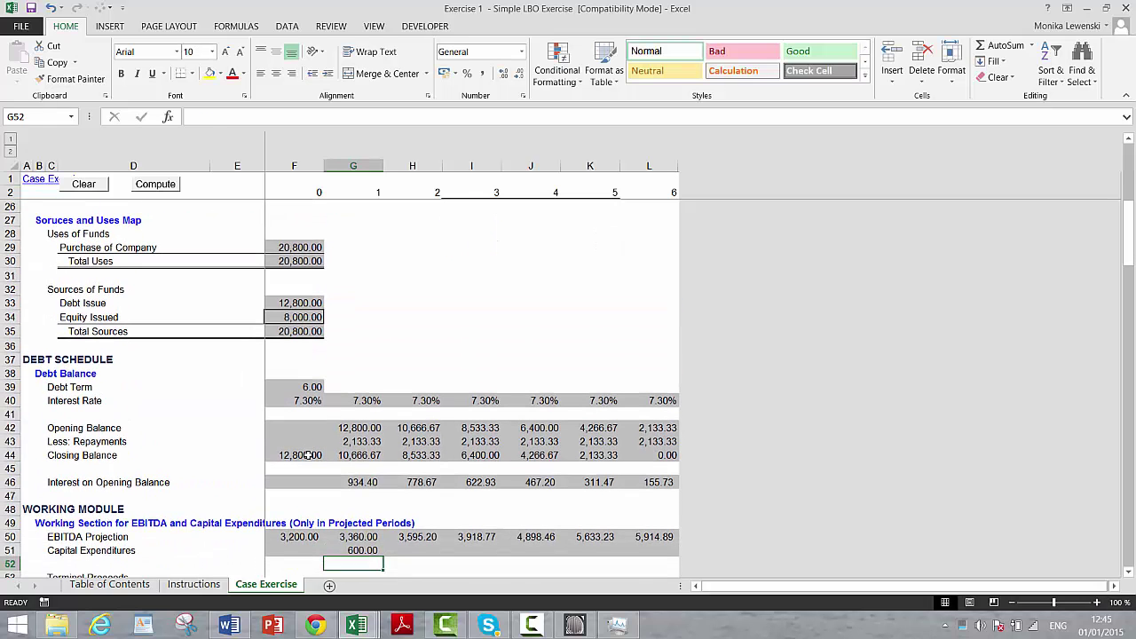
key(shift+Right)
key(shift+Right)
key(shift+Right)
key(shift+Right)
key(shift+Right)
key(ctrl+r)
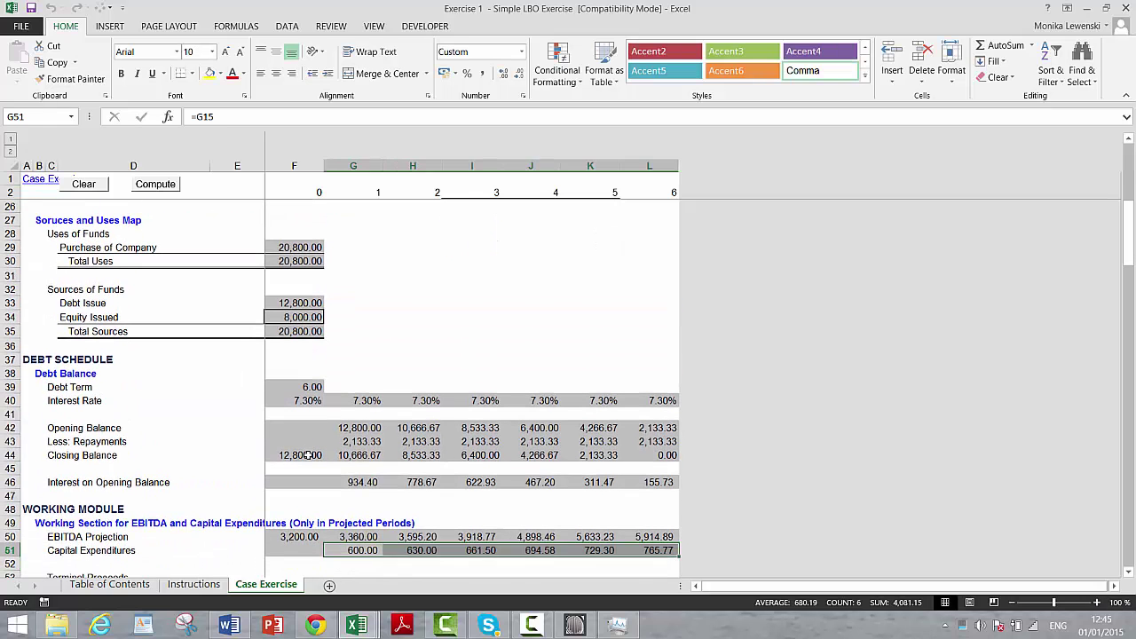
key(Down)
key(Down)
key(Down)
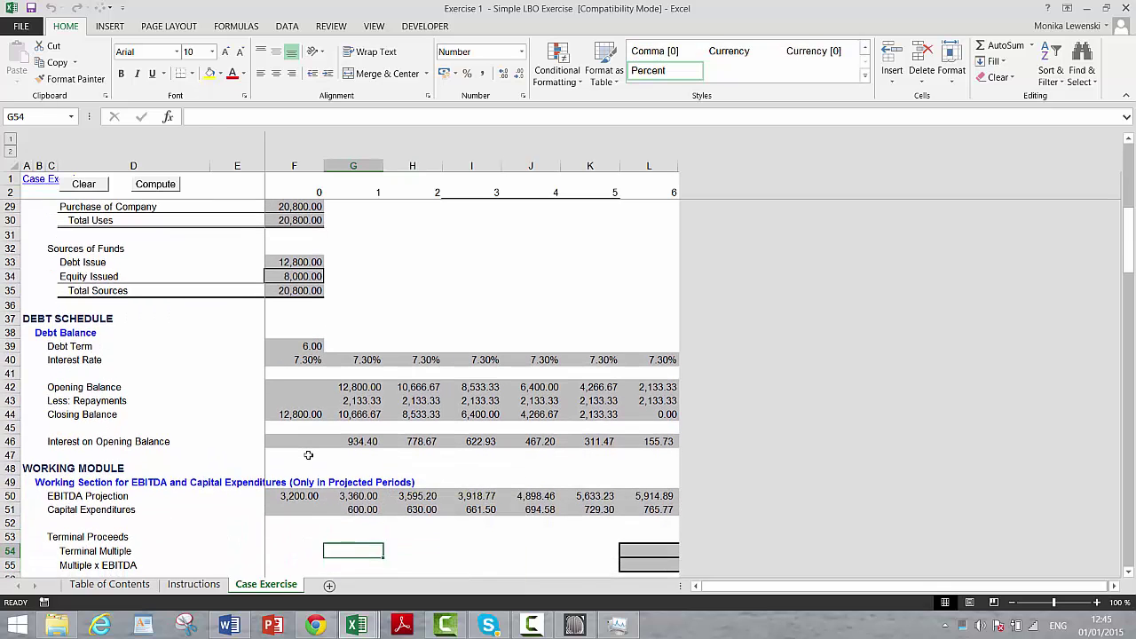
Set the year 6 Terminal Multiple to year 6 EBITDA times the 7.00 Exit Multiple, giving 41,404.23.
key(Up)
key(Up)
key(Up)
key(Up)
key(Down)
key(Down)
key(Down)
key(Down)
key(Down)
key(Down)
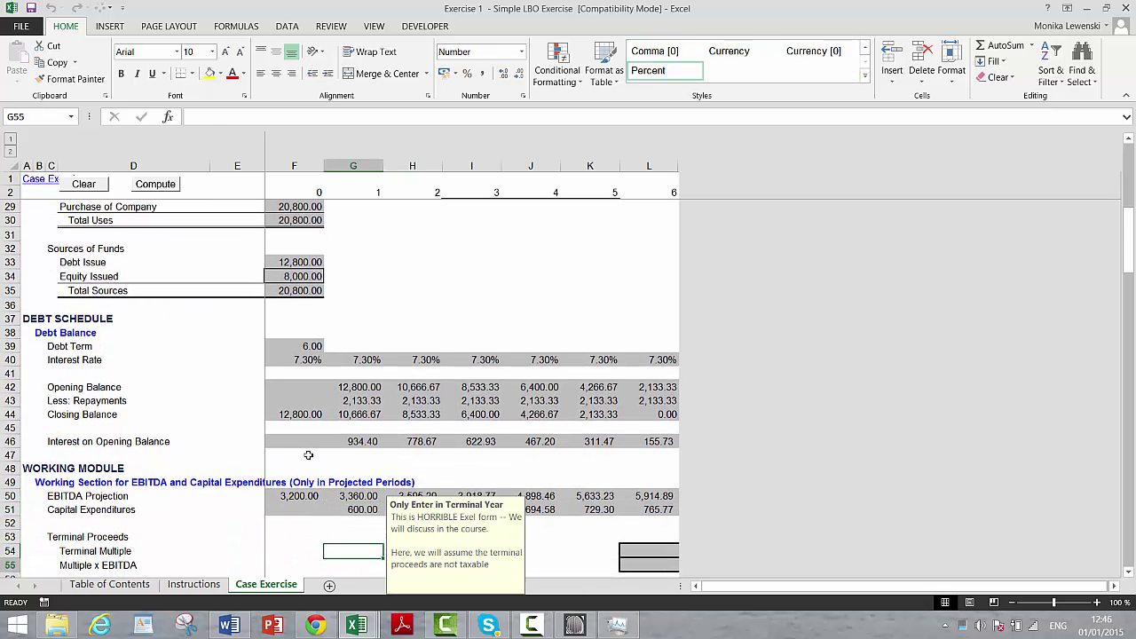
scroll(308, 455, down, 1)
key(Up)
key(Up)
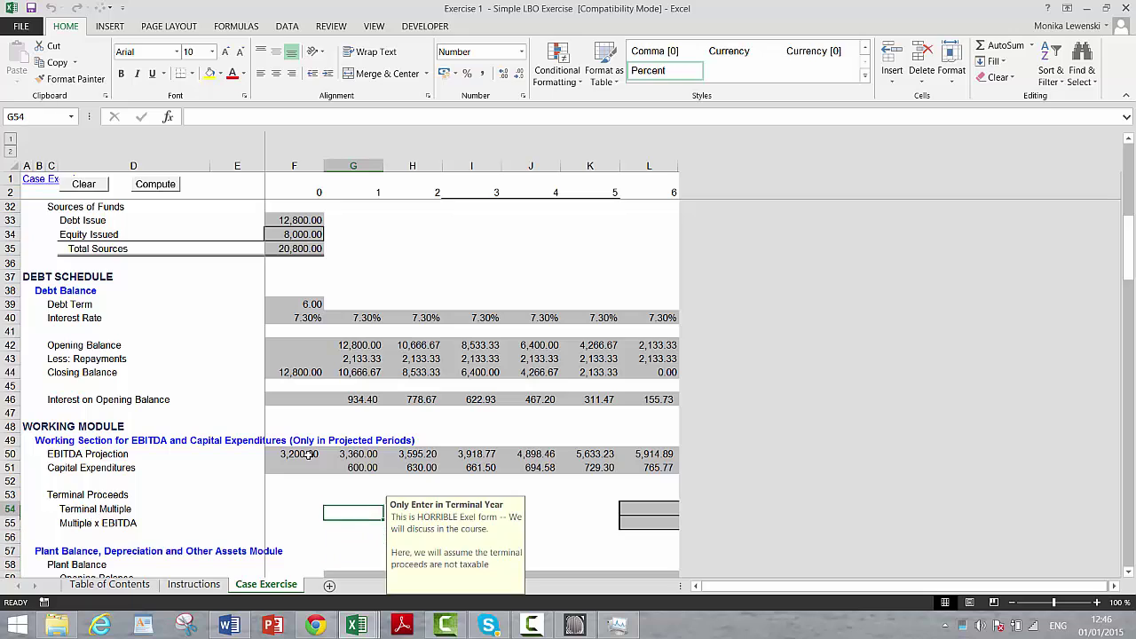
key(Up)
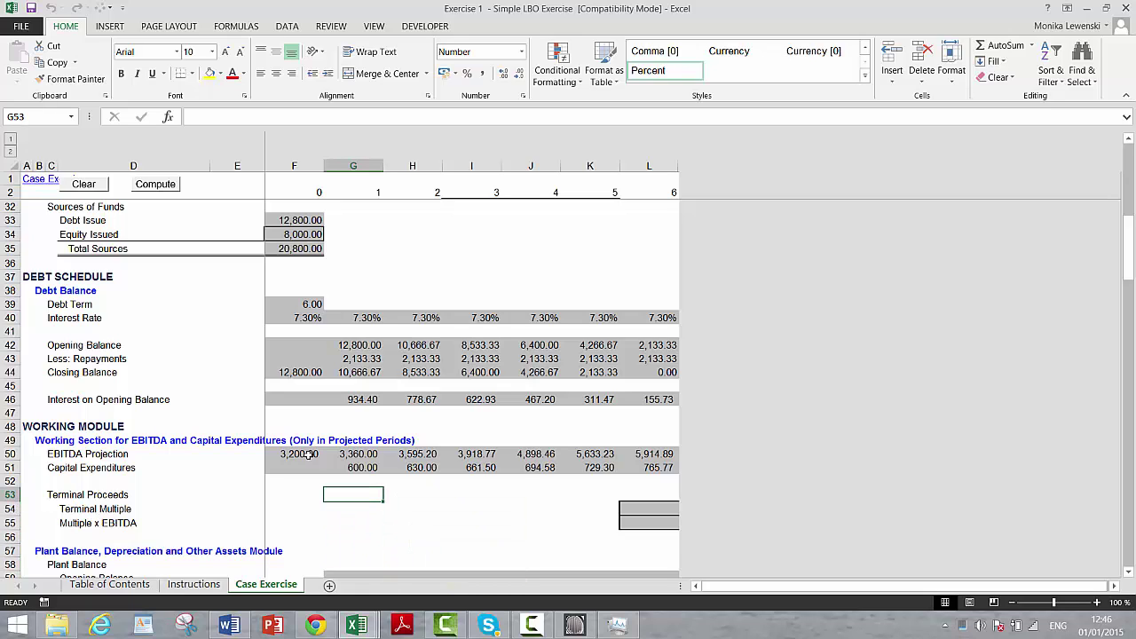
key(Down)
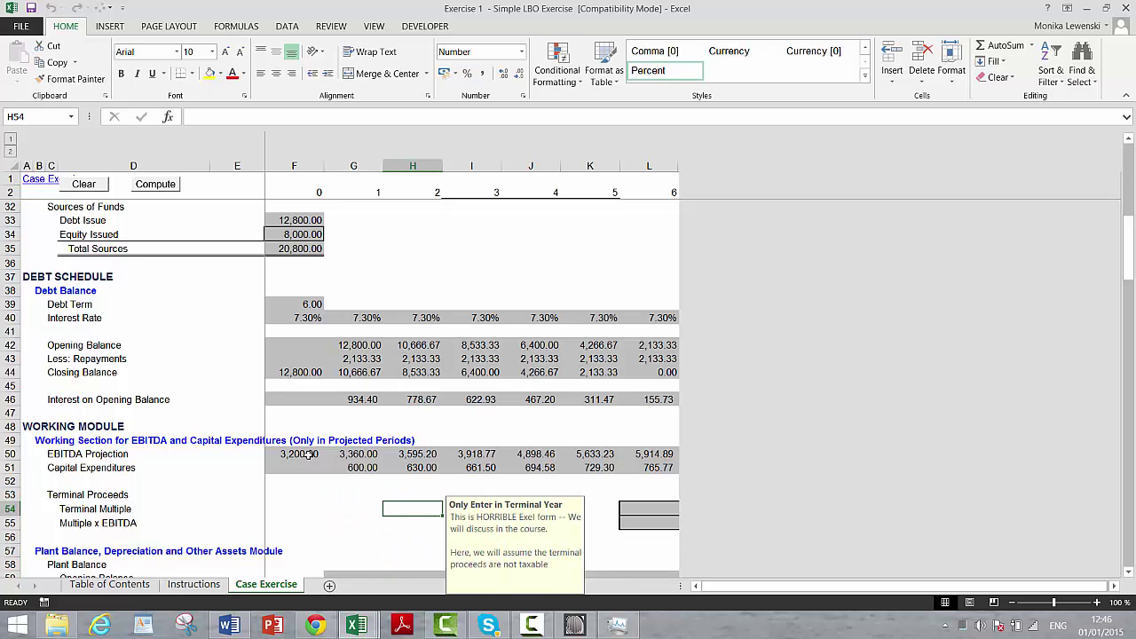
key(Right)
key(Right)
key(Right)
key(Right)
key(Right)
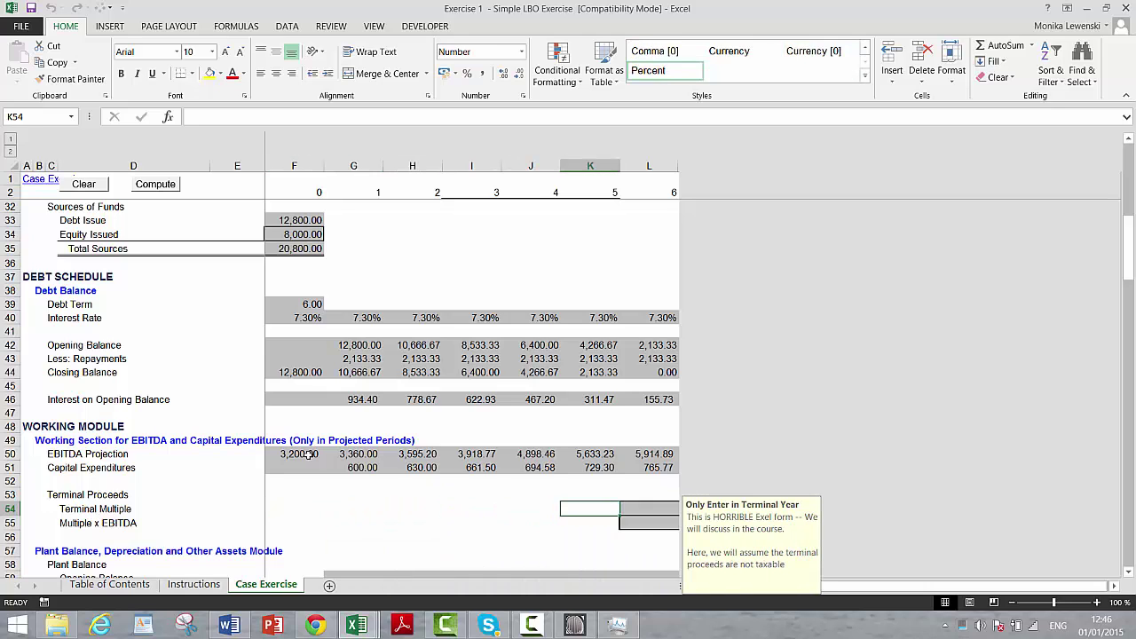
key(Down)
key(Down)
key(Up)
key(Up)
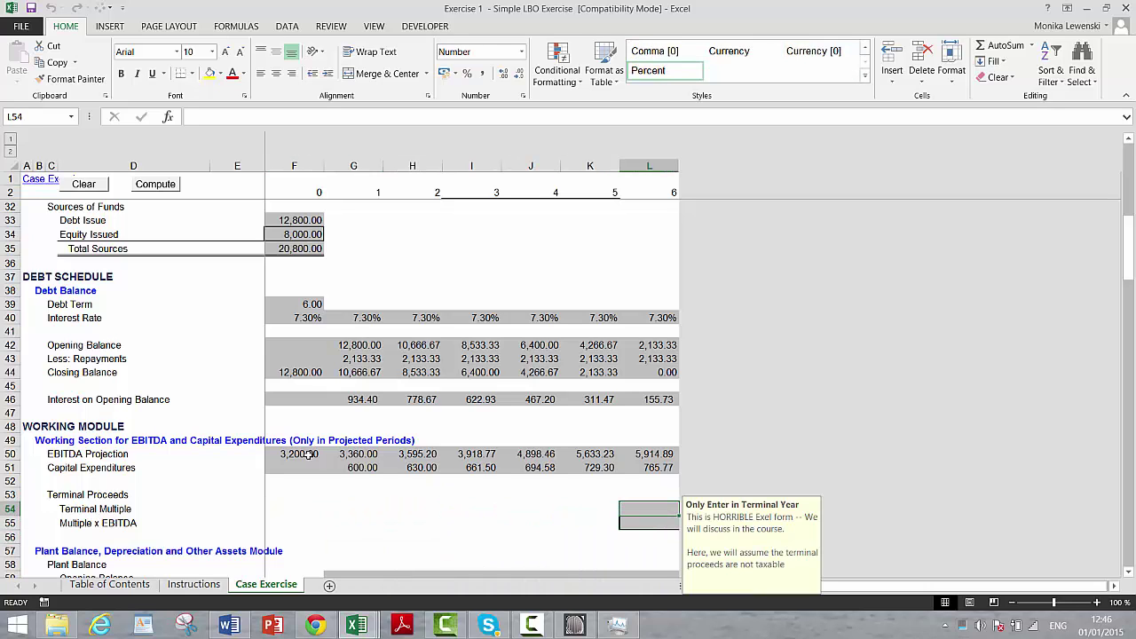
text(=)
key(Up)
key(Up)
key(Up)
key(Up)
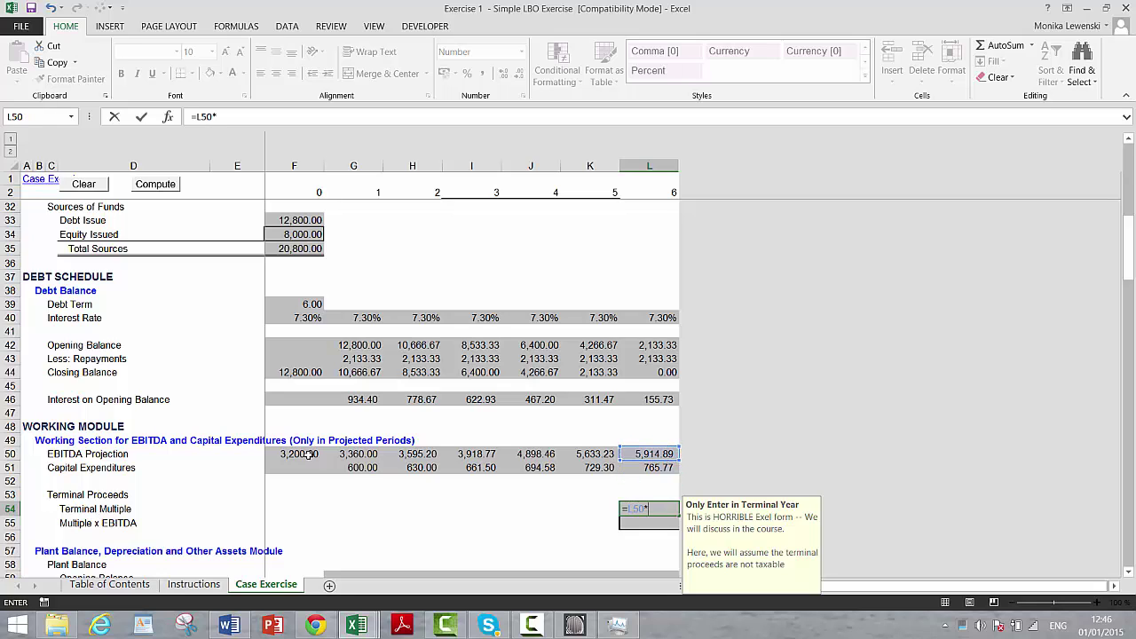
text(*)
key(Up)
key(Up)
key(Up)
key(Up)
key(Up)
key(Up)
key(Up)
key(Up)
key(Up)
key(Up)
key(Up)
key(Up)
key(Up)
key(Up)
key(Up)
key(Up)
key(Up)
key(Up)
key(Up)
key(Up)
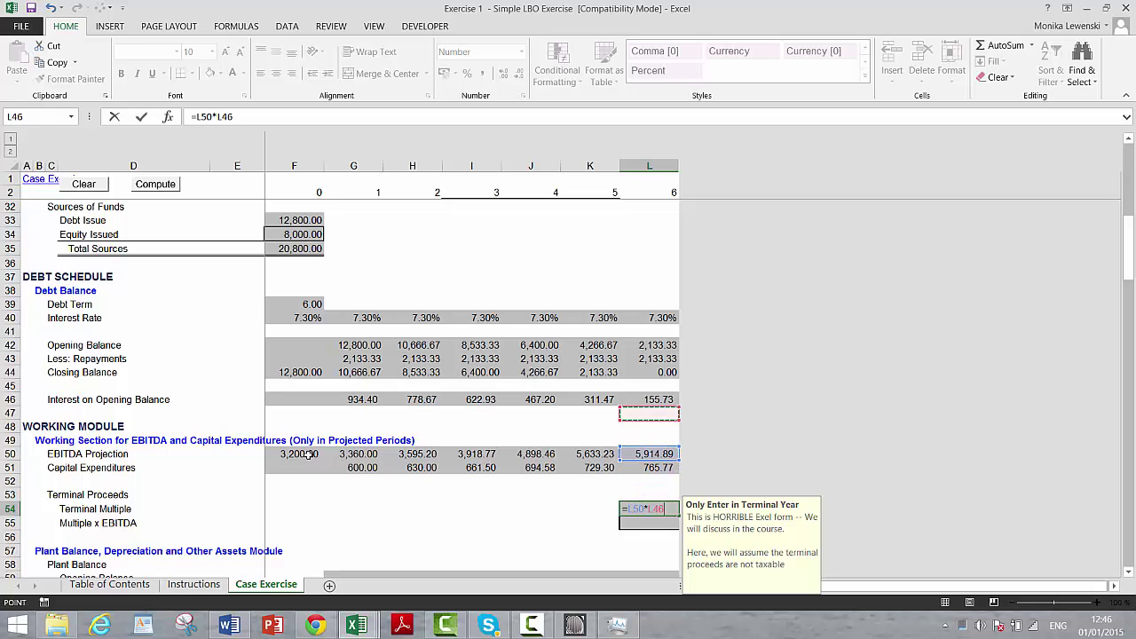
key(Up)
key(Up)
key(Up)
key(Up)
key(Up)
key(Up)
key(Up)
key(Up)
key(Up)
key(Up)
key(Up)
key(Up)
key(Up)
key(Up)
key(Up)
key(Up)
key(Up)
key(Up)
key(Up)
key(Up)
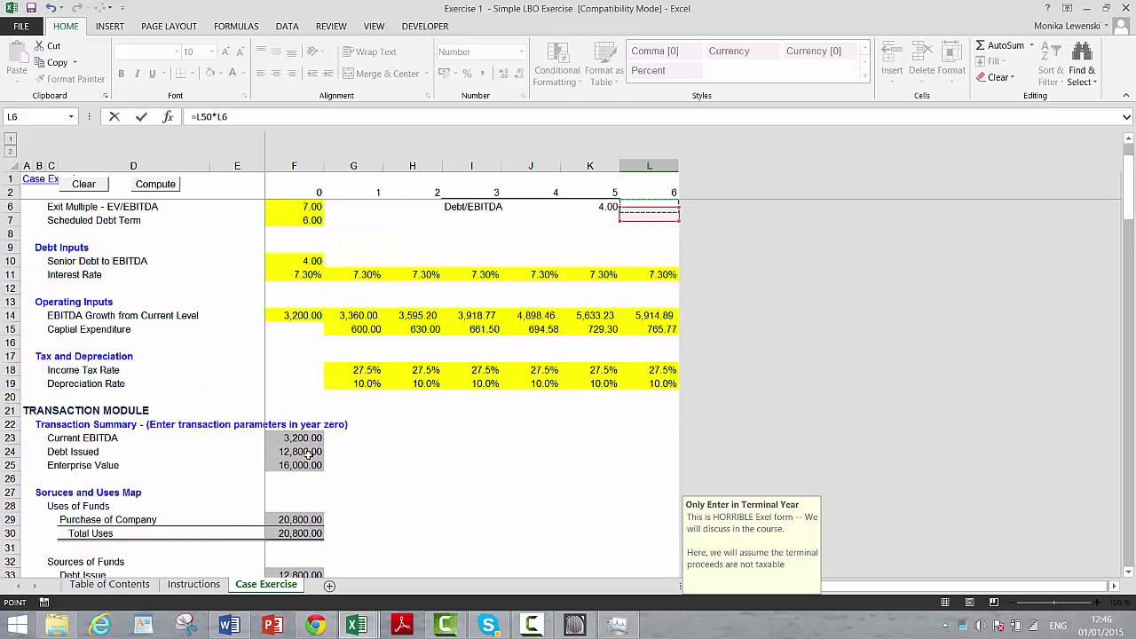
key(Down)
key(Down)
key(Left)
key(Left)
key(Left)
key(Left)
key(Left)
key(Left)
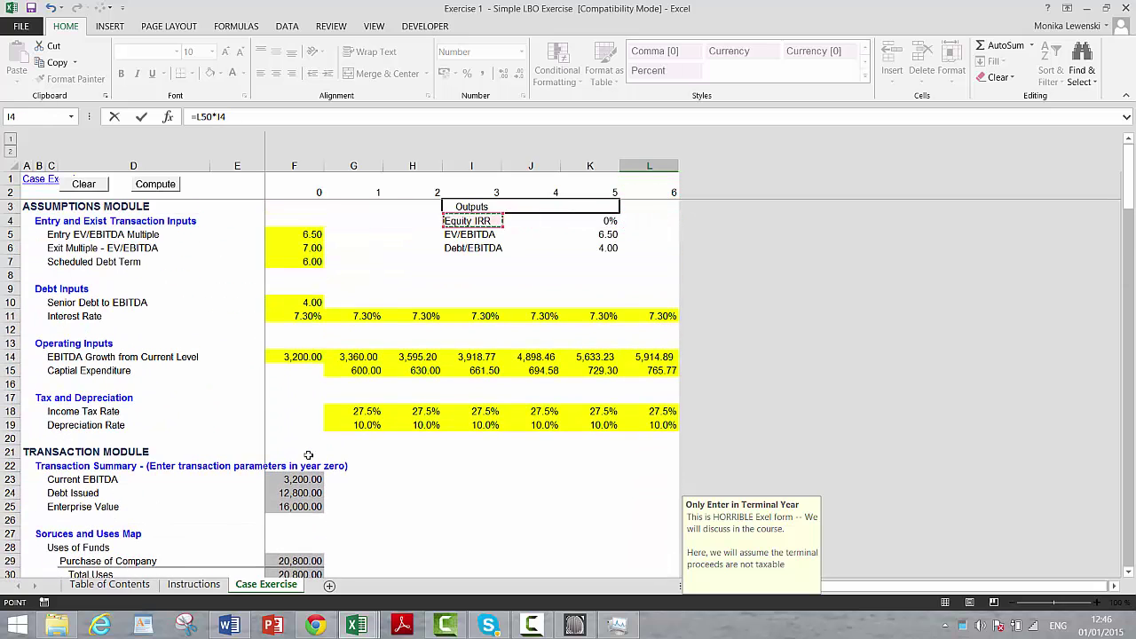
key(Down)
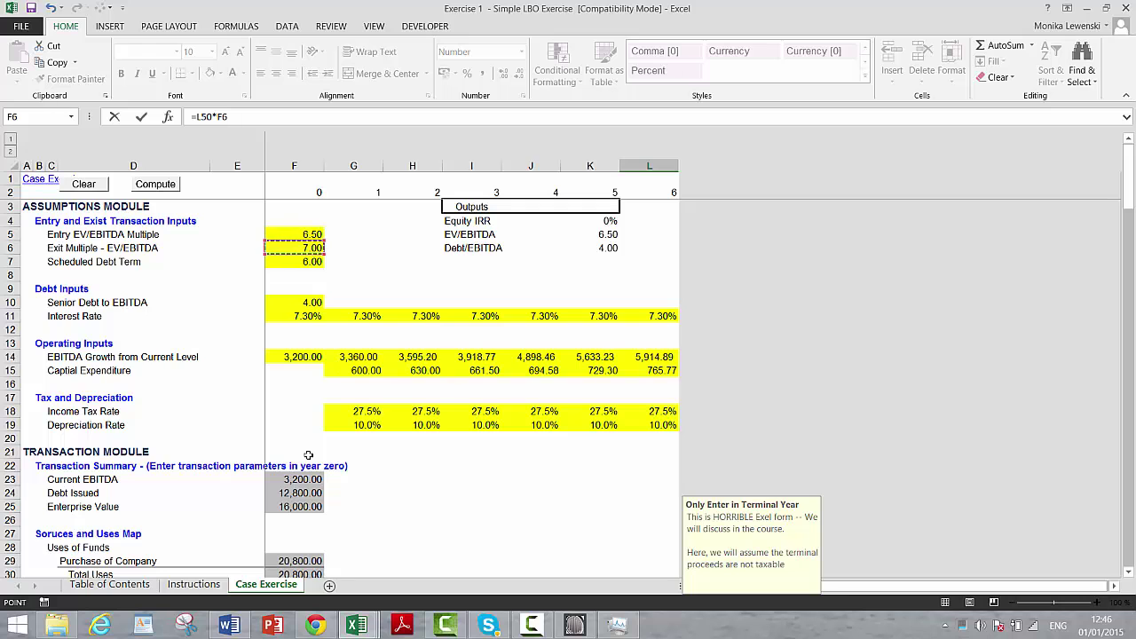
key(Return)
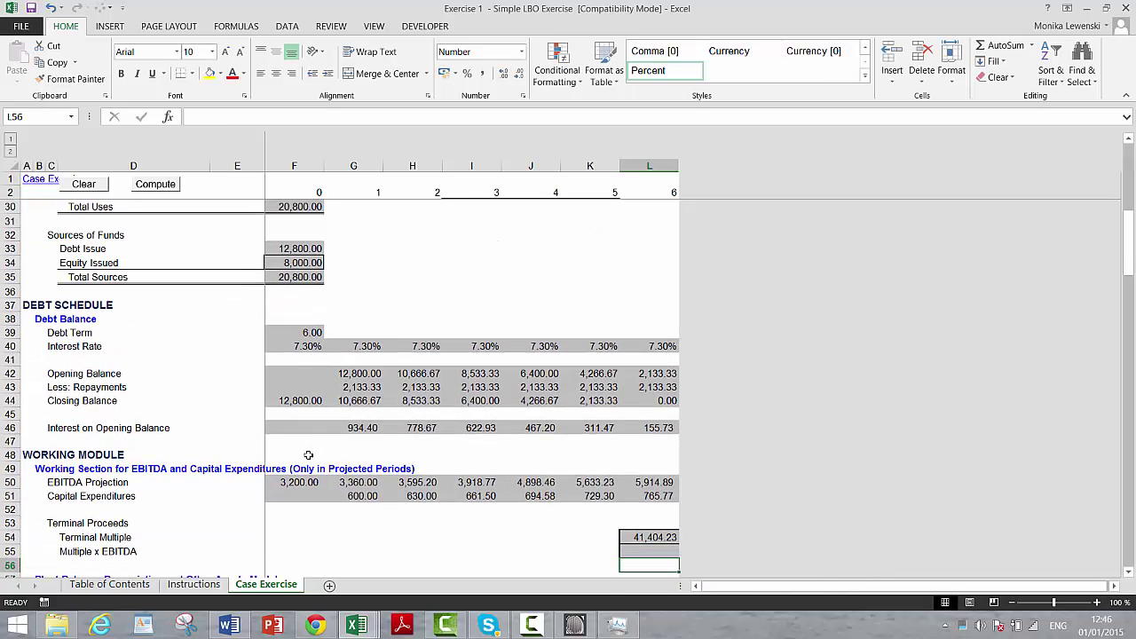
Begin a year 6 Multiple x EBITDA entry referencing the Terminal Multiple, then cancel it.
key(Down)
key(Down)
key(Down)
key(Down)
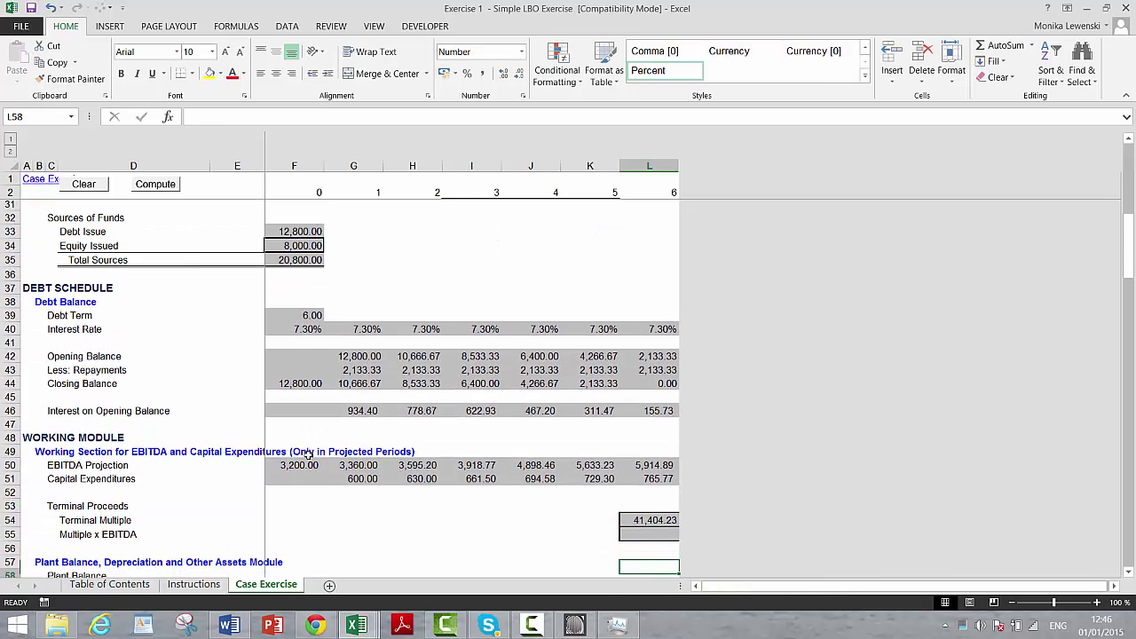
key(Up)
key(Up)
key(Up)
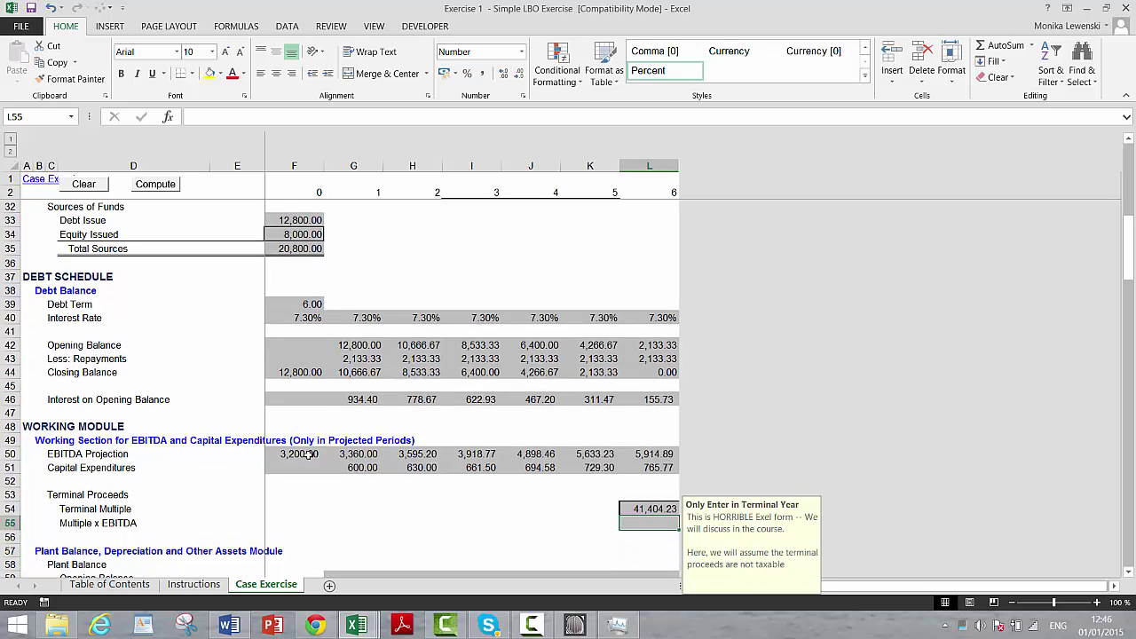
text(-)
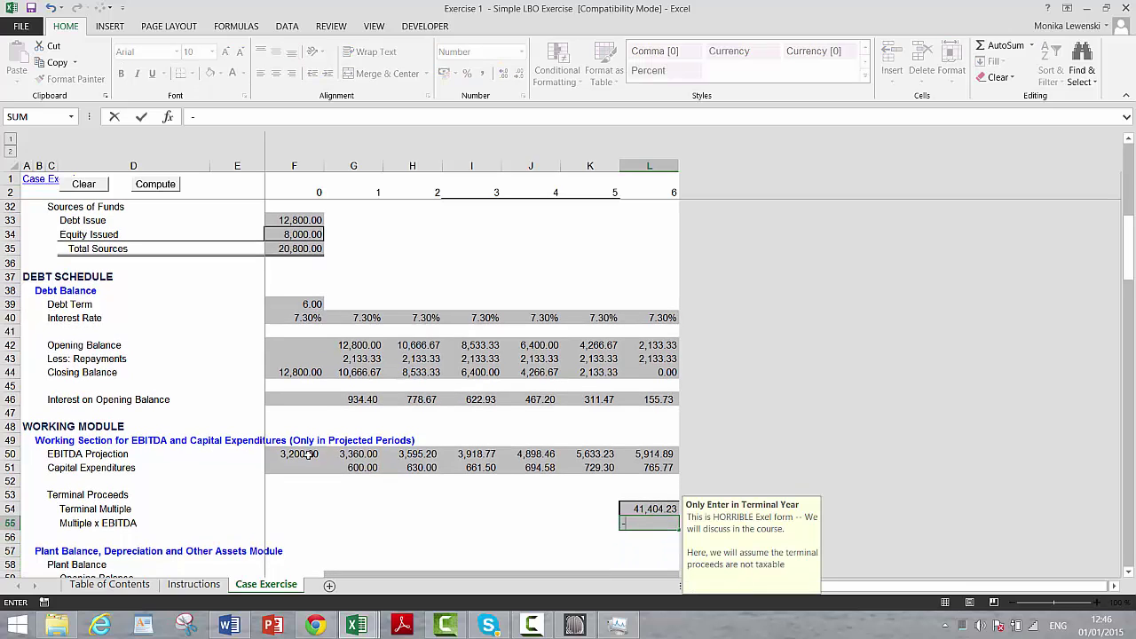
key(Up)
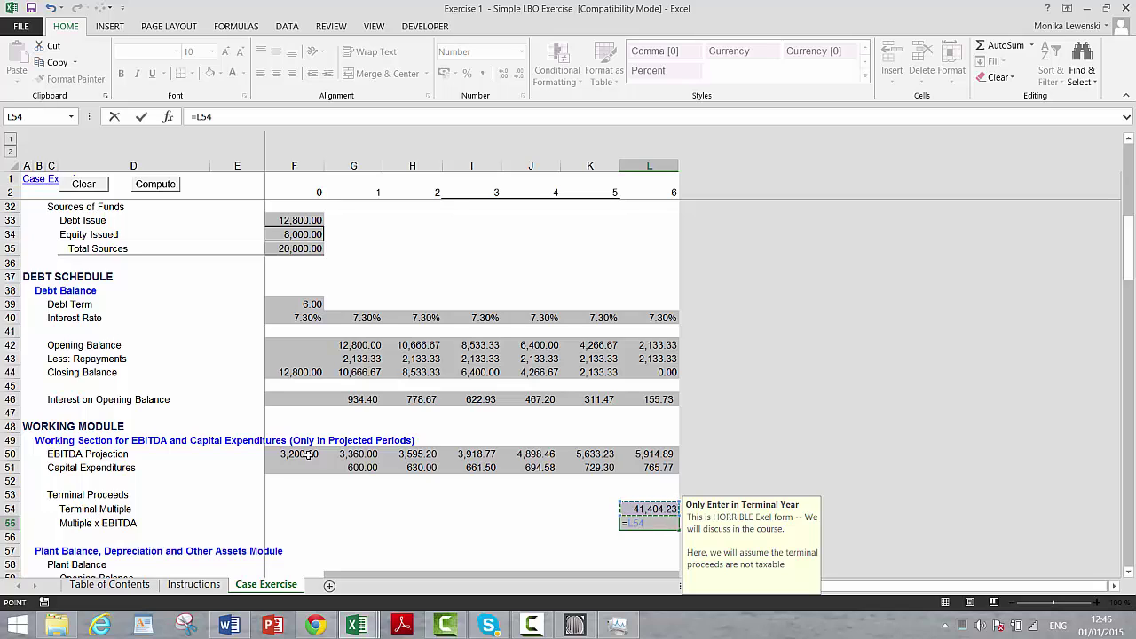
key(Escape)
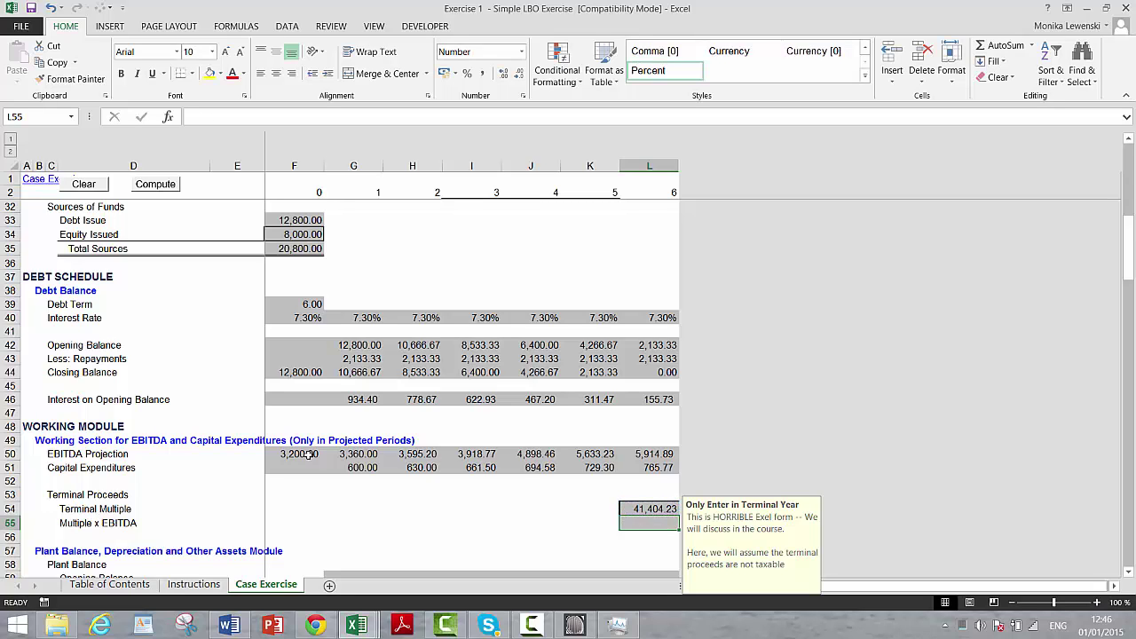
key(Up)
text(=)
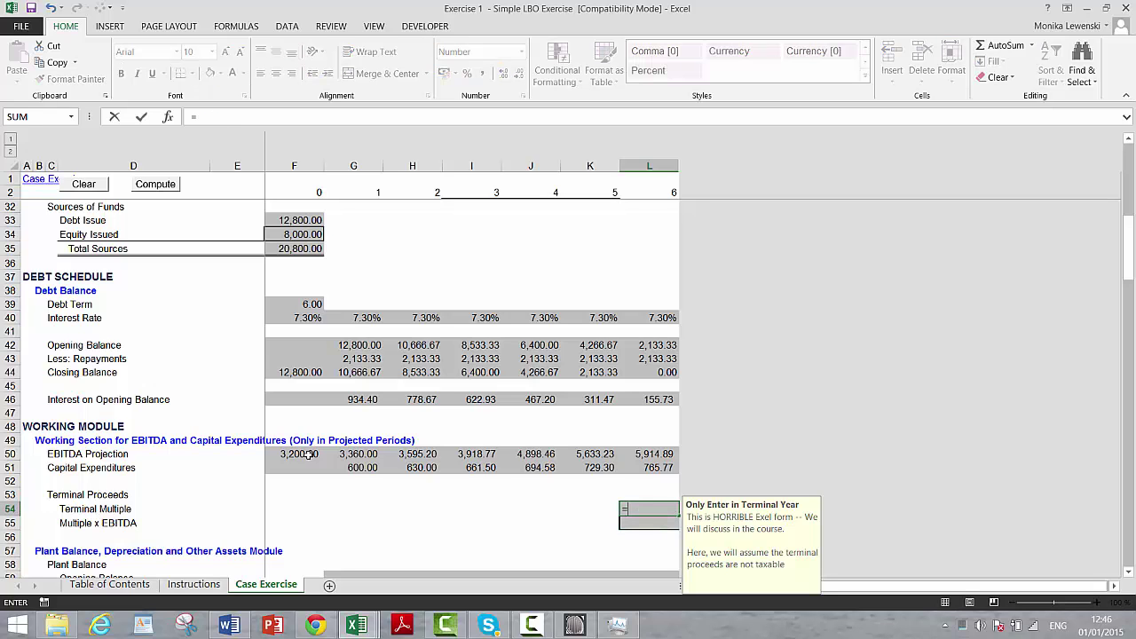
key(Page_Up)
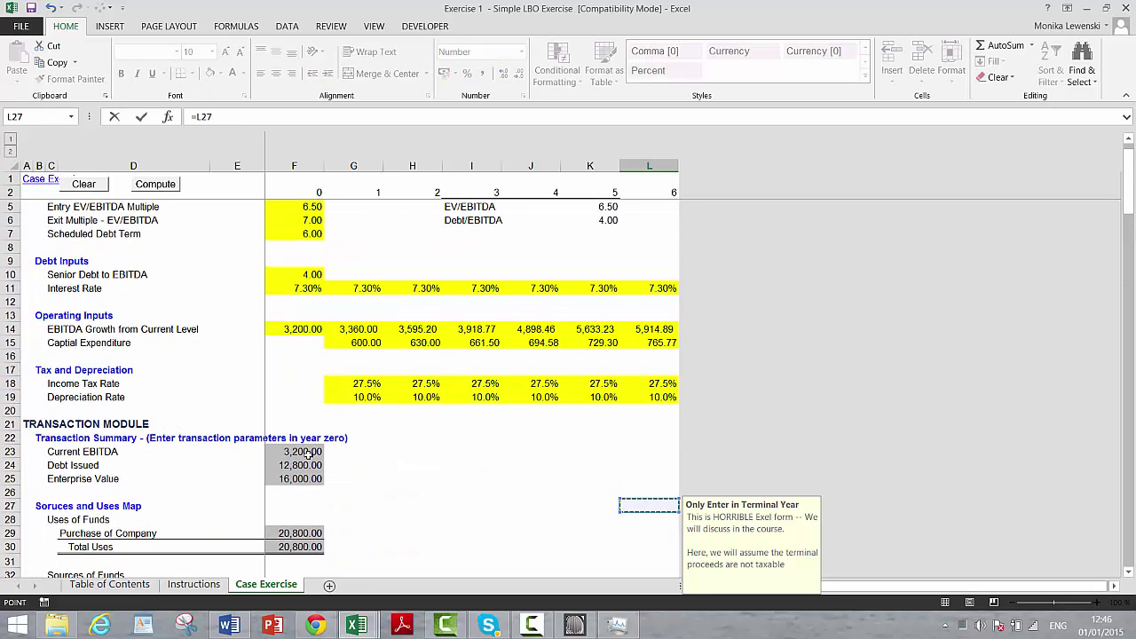
key(Up)
key(Up)
key(Up)
key(Up)
key(Up)
key(Up)
key(Up)
key(Up)
key(Up)
key(Up)
key(Up)
key(Up)
key(Up)
key(Up)
key(Up)
key(Up)
key(Up)
key(Up)
key(Up)
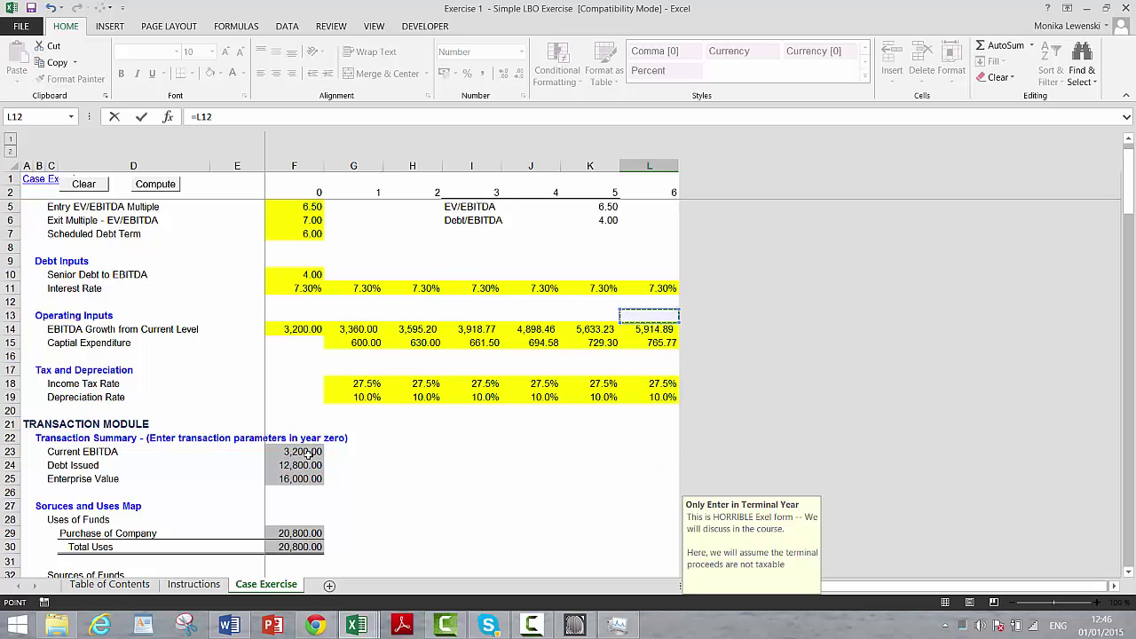
key(Left)
key(Left)
key(Left)
key(Left)
key(Left)
key(Left)
key(Up)
key(Up)
key(Return)
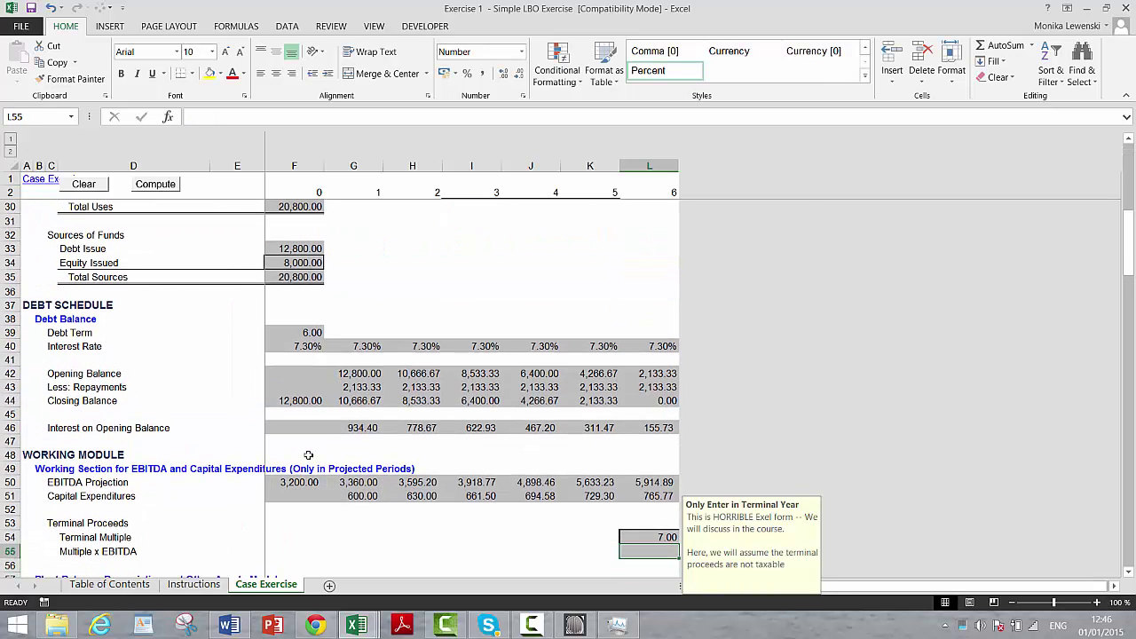
text(=)
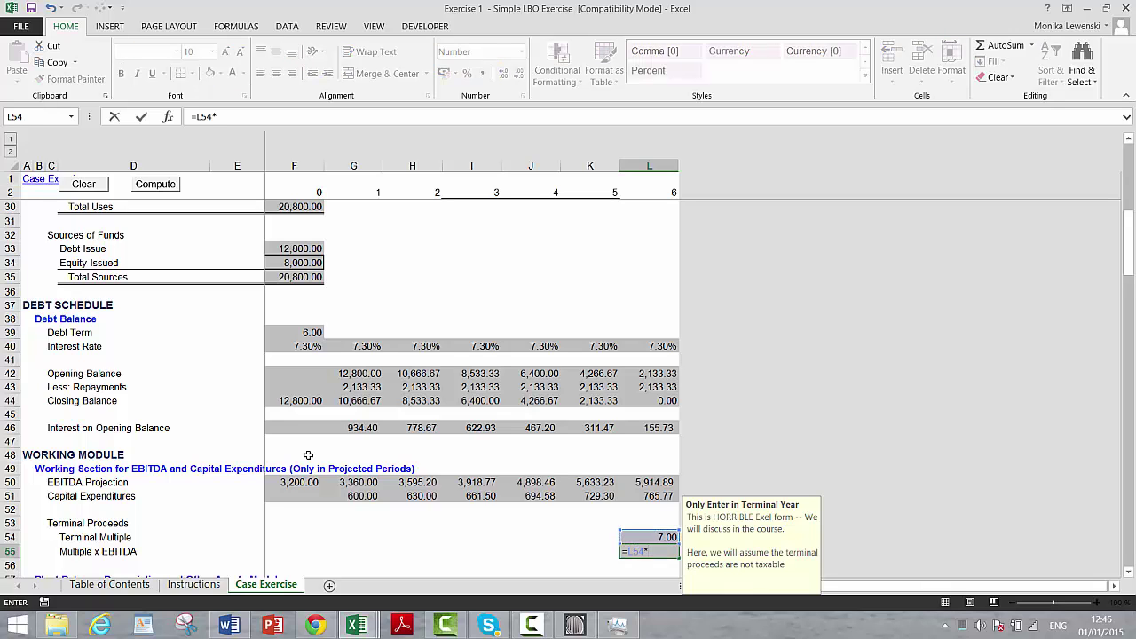
key(Up)
key(Up)
key(Up)
key(Up)
key(Up)
key(Return)
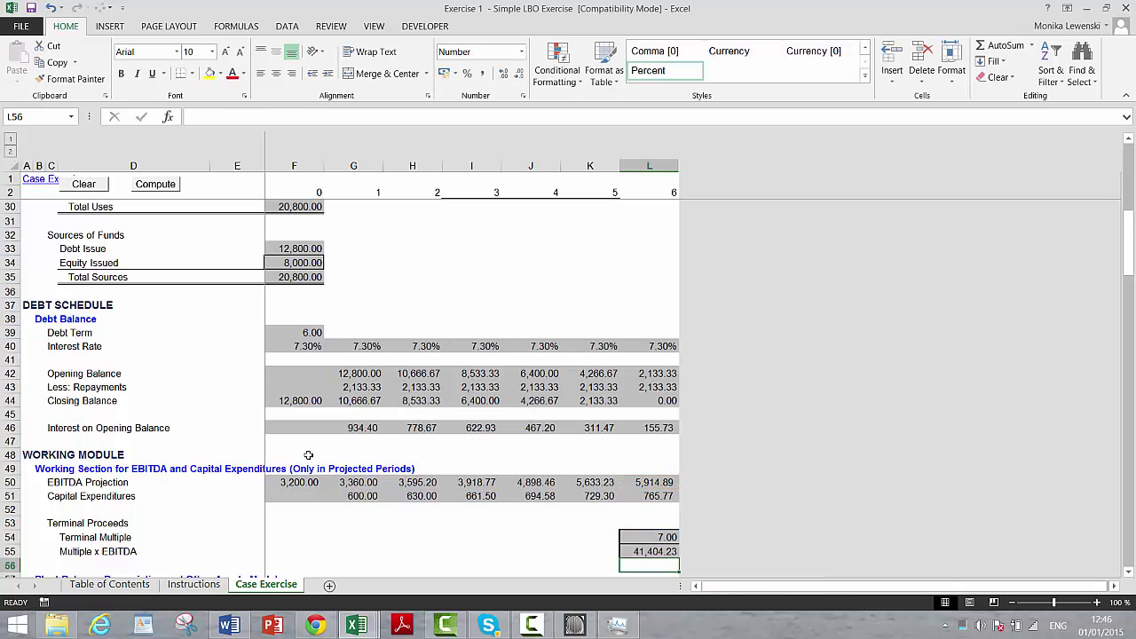
key(Down)
key(Down)
key(Down)
key(Down)
key(Down)
key(Down)
key(Down)
key(Down)
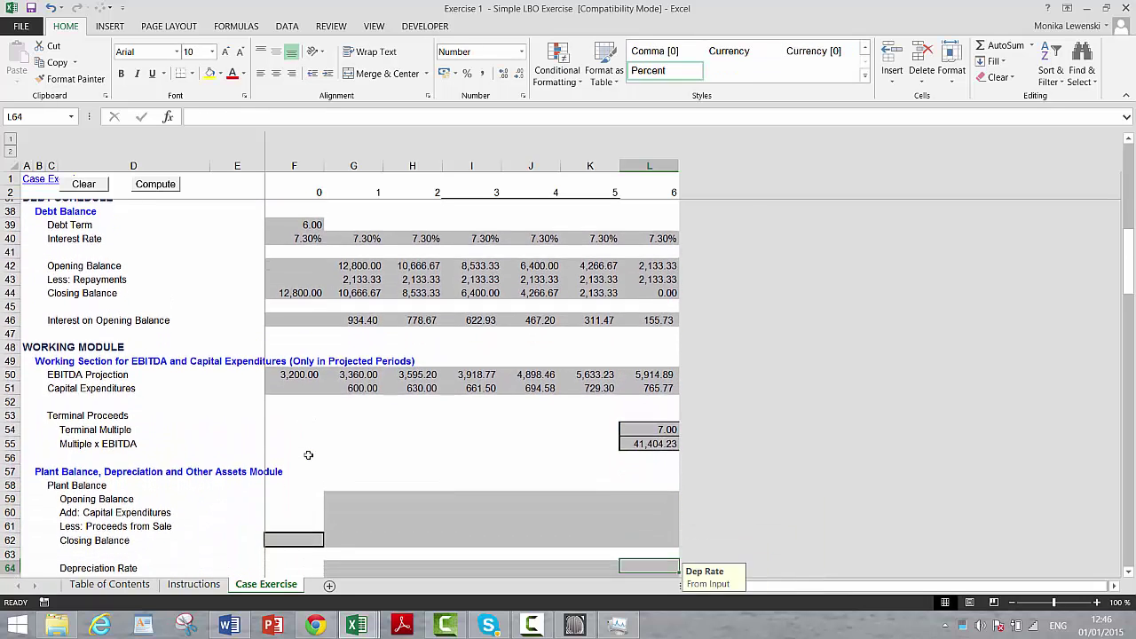
key(Up)
key(Up)
key(Up)
key(Up)
key(Left)
key(Left)
key(Left)
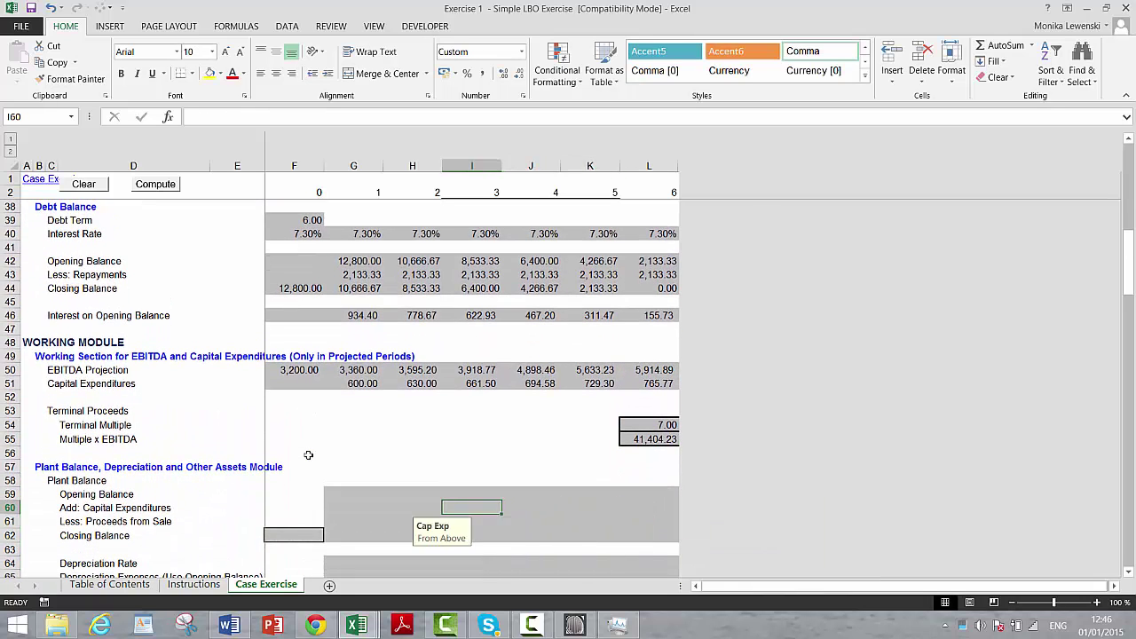
key(Home)
Set F62 to =F29 so the period 0 Closing Balance shows Purchase of Company, 20,800.00.
key(Right)
key(Right)
key(Up)
key(Up)
key(Right)
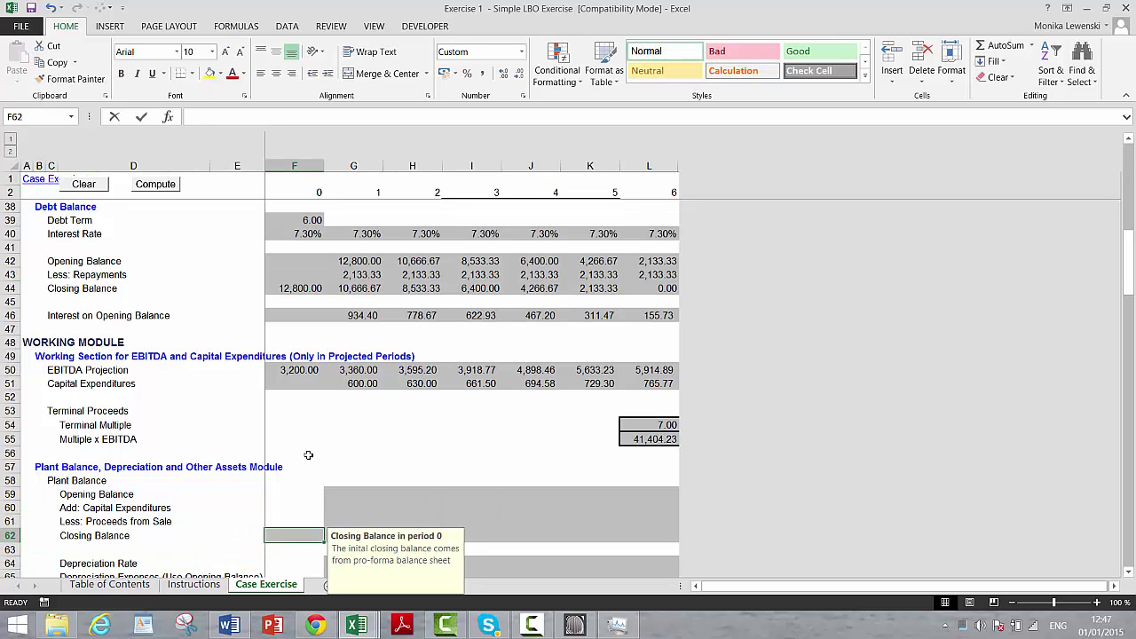
text(=)
key(Up)
key(Up)
key(Up)
key(Up)
key(Up)
key(Up)
key(Up)
key(Up)
key(Up)
key(Up)
key(Up)
key(Up)
key(Up)
key(Up)
key(Up)
key(Up)
key(Up)
key(Up)
key(Up)
key(Up)
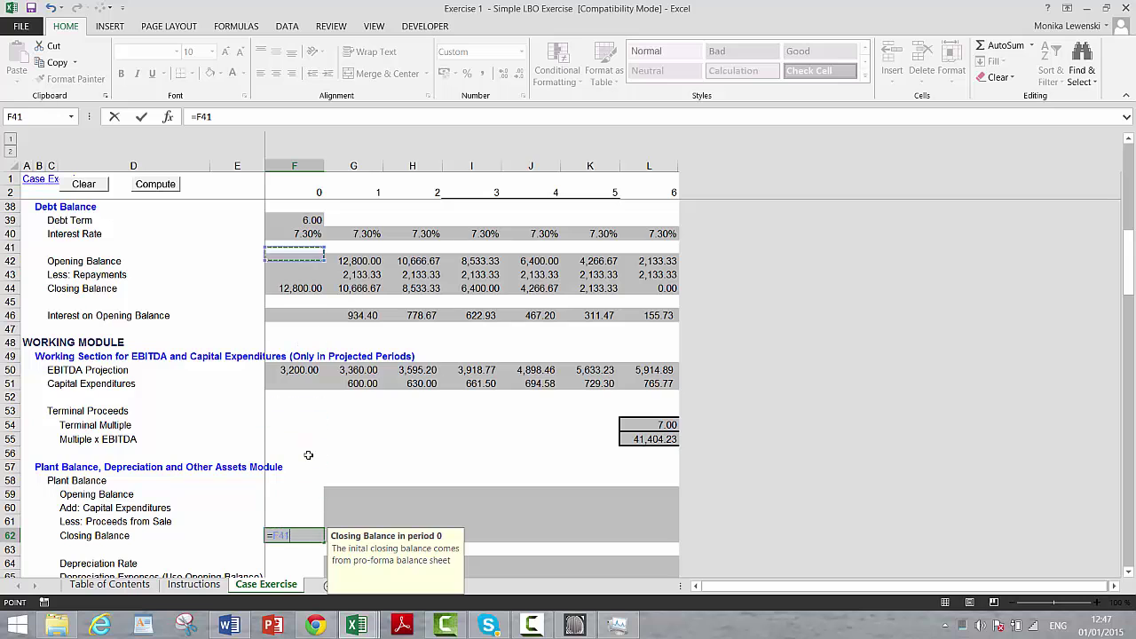
key(Up)
key(Up)
key(Up)
key(Up)
key(Up)
key(Up)
key(Up)
key(Up)
key(Up)
key(Up)
key(Up)
key(Up)
key(Up)
key(Up)
key(Up)
key(Up)
key(Up)
key(Up)
key(Up)
key(Up)
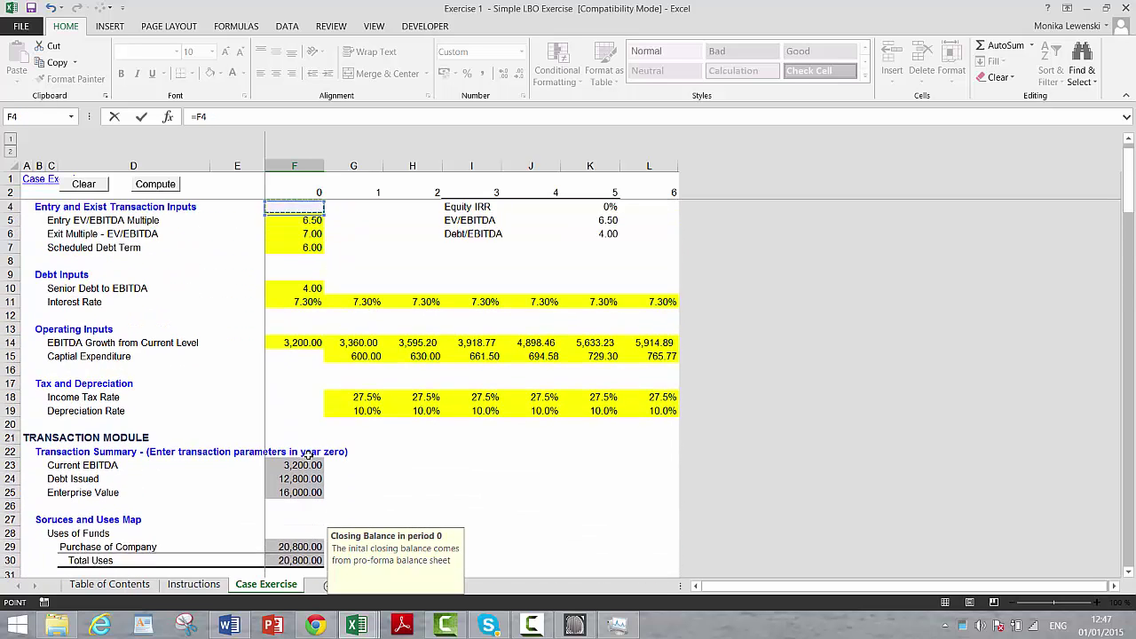
key(Up)
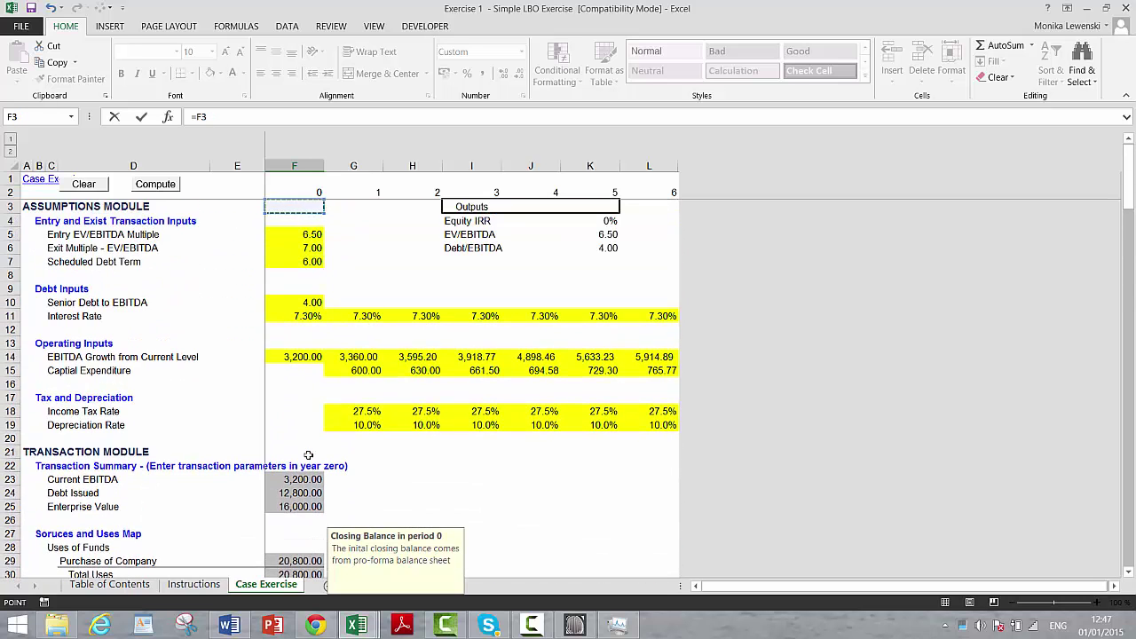
key(Up)
key(Up)
key(Down)
key(Down)
key(Down)
key(Down)
key(Down)
key(Down)
key(Down)
key(Down)
key(Down)
key(Down)
key(Down)
key(Up)
key(Up)
key(Up)
key(Up)
key(Up)
key(Up)
key(Up)
key(Up)
key(Up)
key(Up)
key(Up)
key(Down)
key(Down)
key(Down)
key(Down)
key(Down)
key(Down)
key(Down)
key(Down)
key(Down)
key(Down)
key(Down)
key(Down)
key(Down)
key(Down)
key(Down)
key(Down)
key(Down)
key(Down)
key(Down)
key(Down)
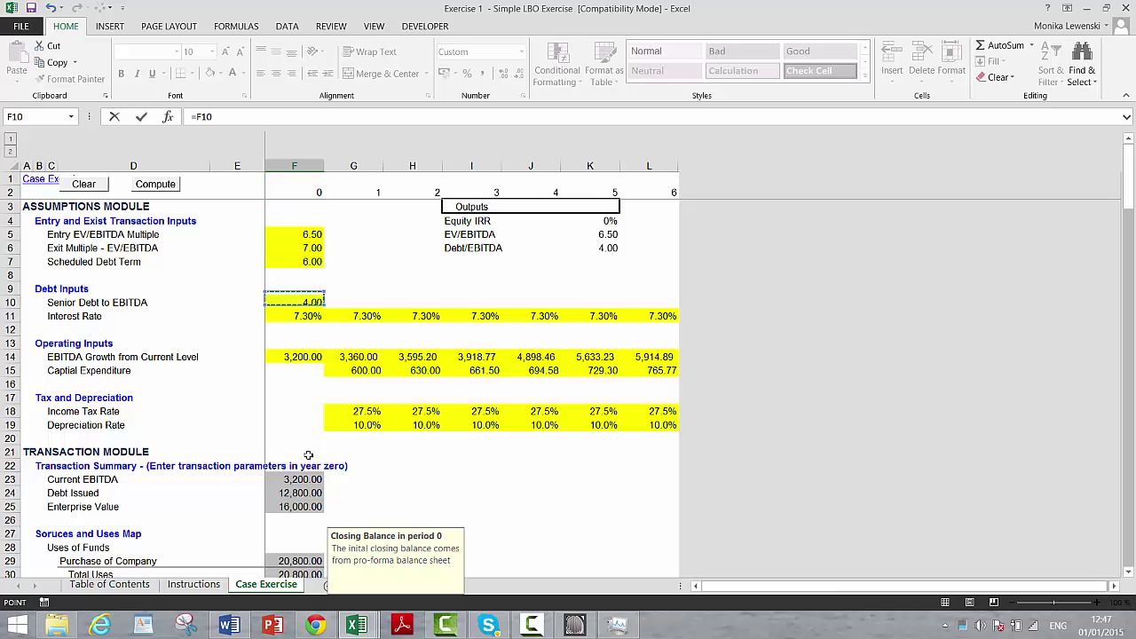
key(Down)
key(Down)
key(Down)
key(Down)
key(Down)
key(Down)
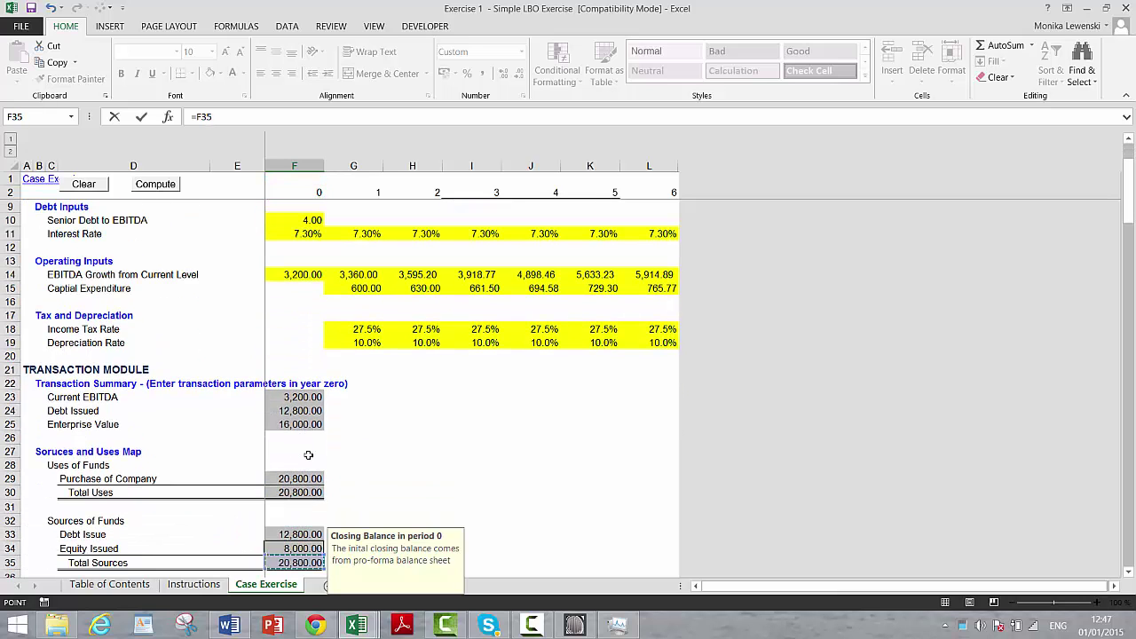
key(Up)
key(Up)
key(Up)
key(Up)
key(Up)
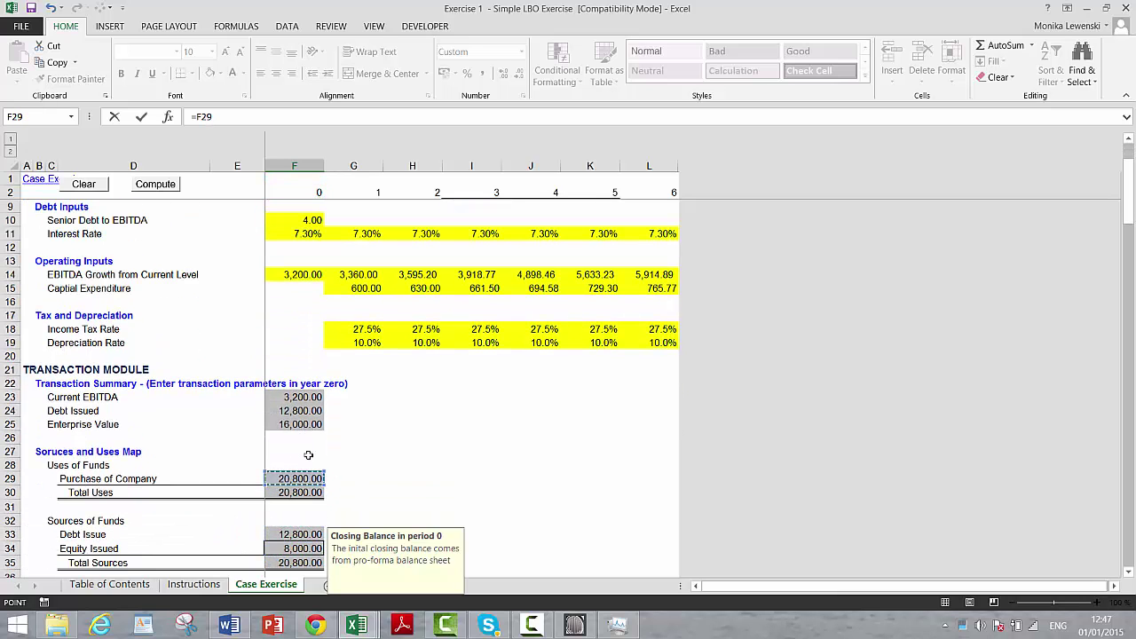
key(Return)
key(Up)
key(Up)
key(Up)
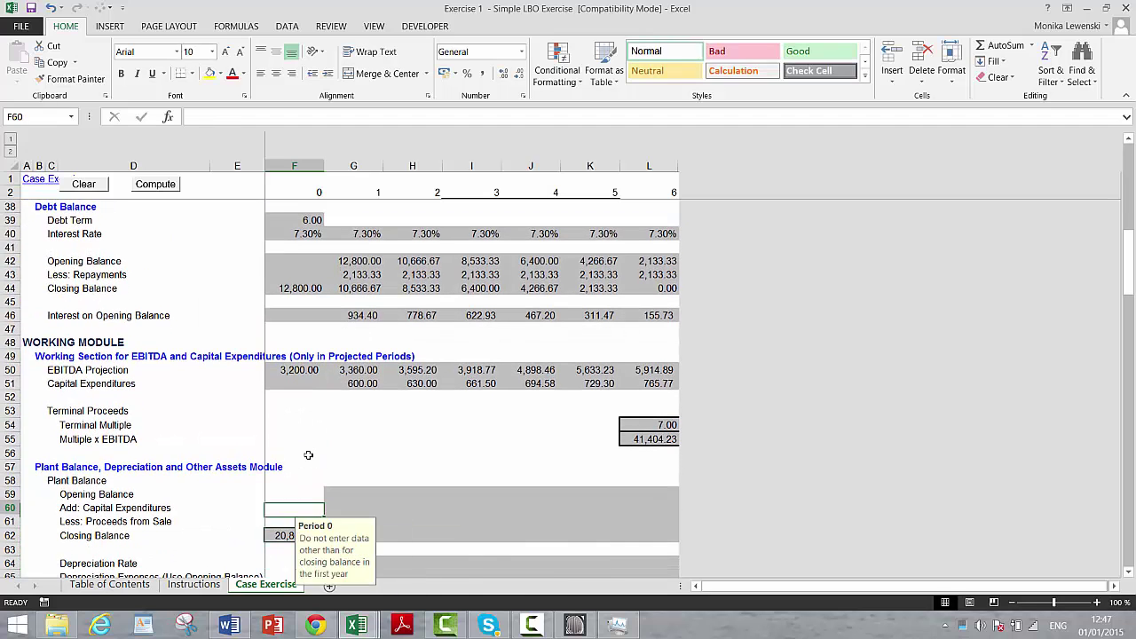
key(Down)
key(Down)
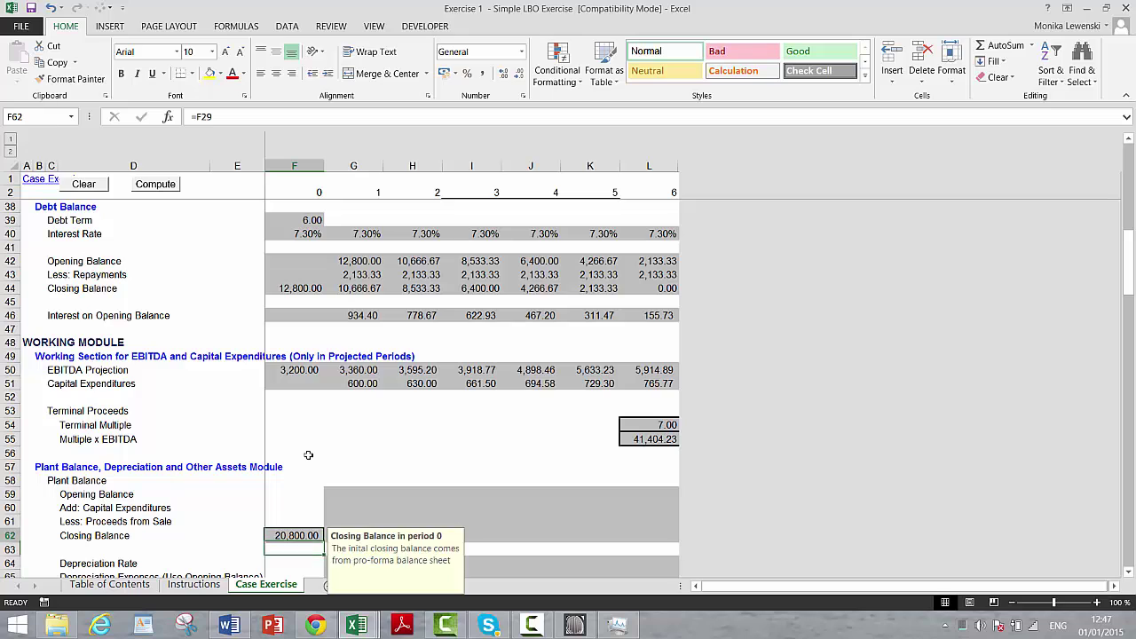
Link year 1 Opening Balance to the prior 20,800.00 closing balance and Capital Expenditures to 600.00.
key(Up)
key(Up)
key(Up)
key(Right)
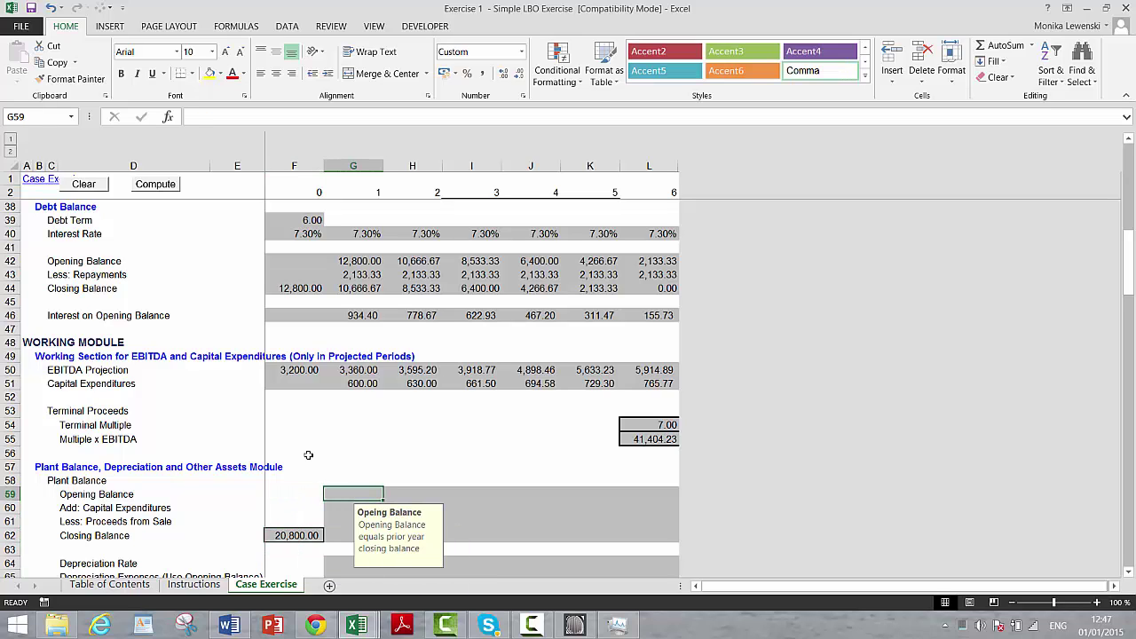
key(Down)
key(Up)
text(=)
key(Down)
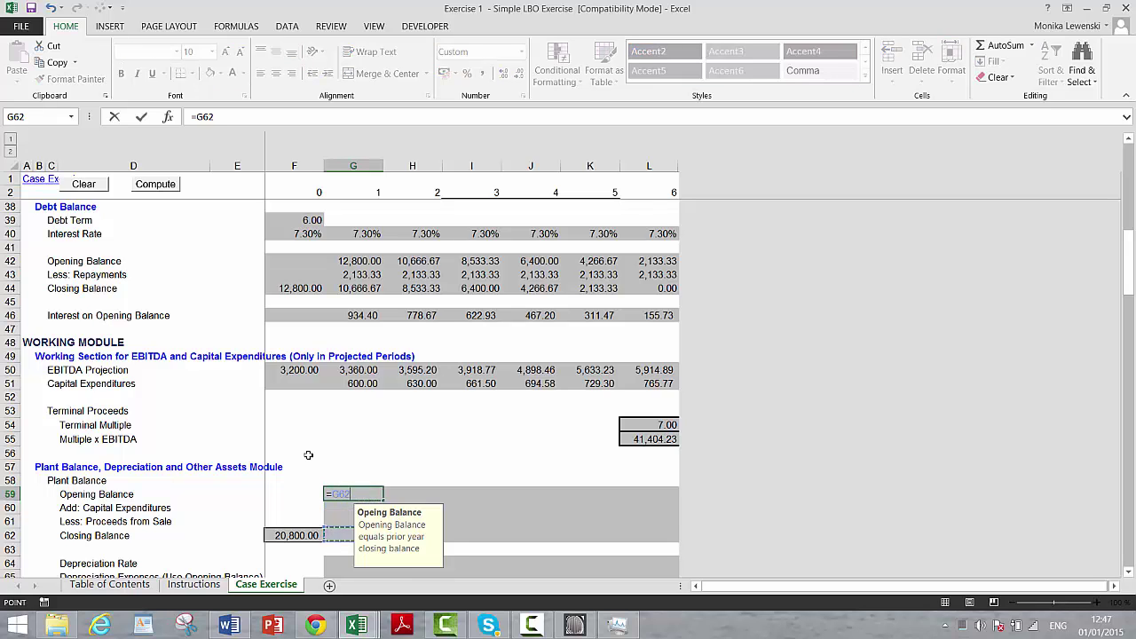
key(Return)
text(=)
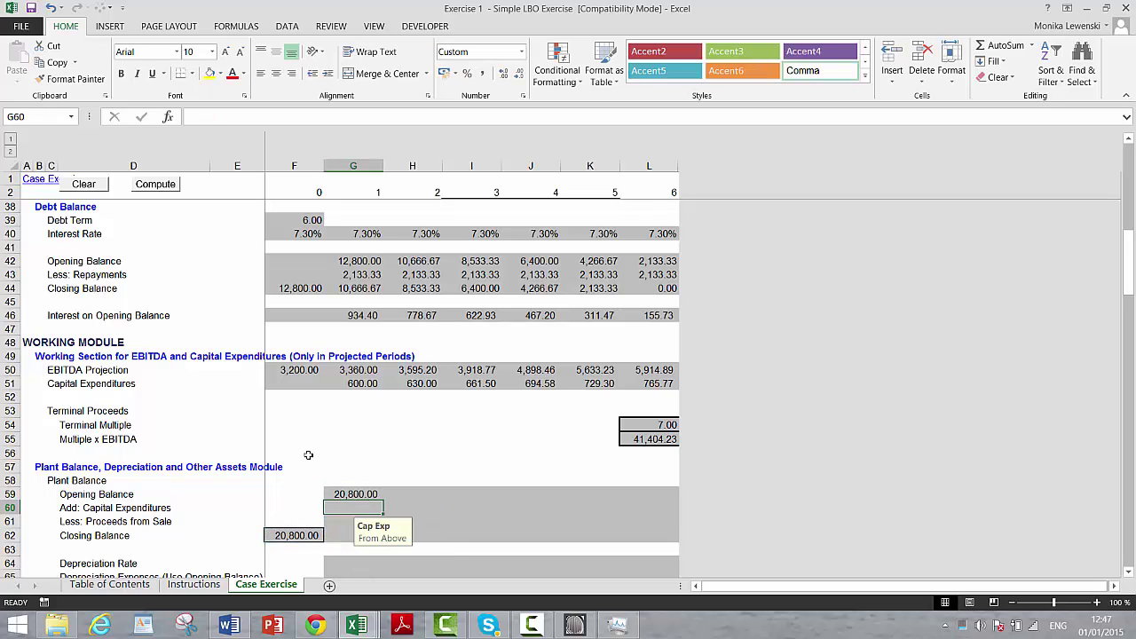
key(Up)
key(Up)
key(Up)
key(Up)
key(Up)
key(Up)
key(Up)
key(Up)
key(Up)
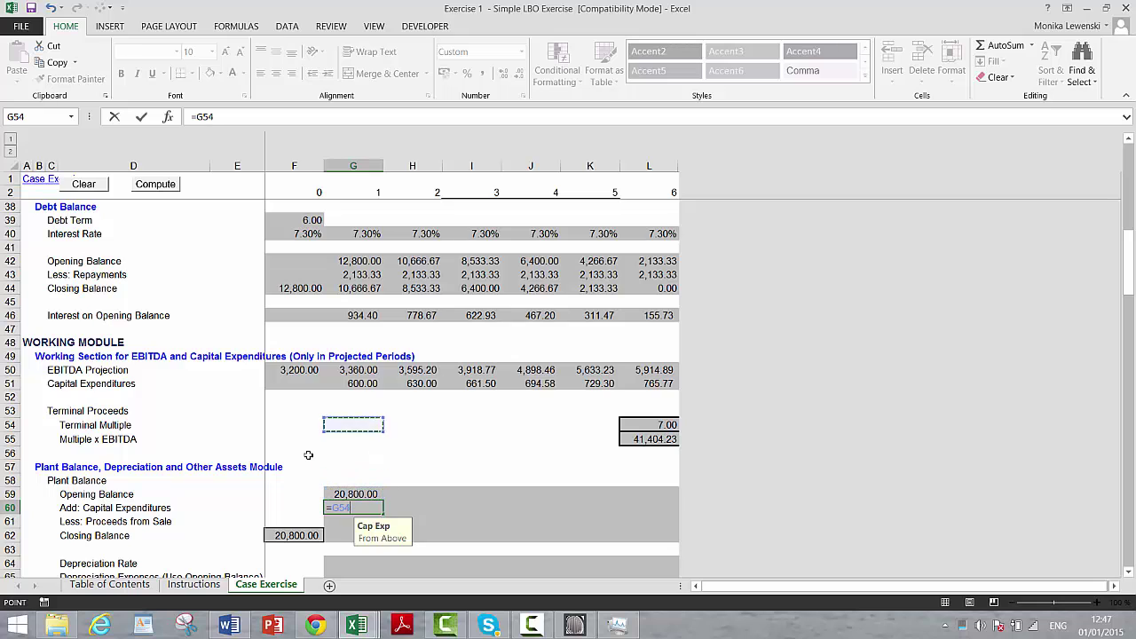
key(Return)
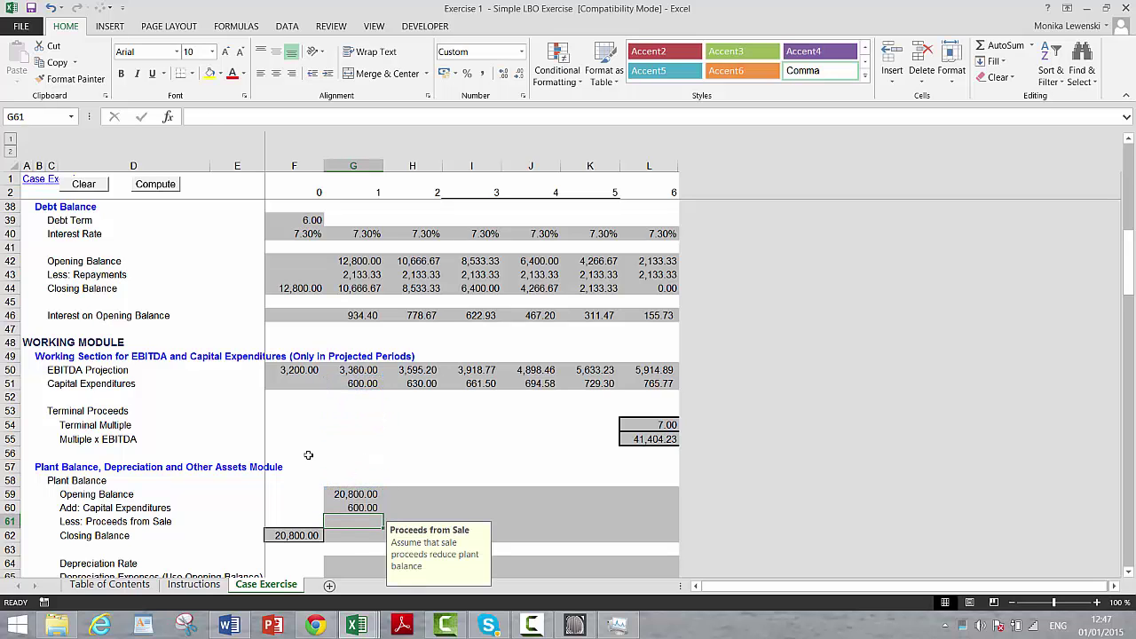
Link year 1 Proceeds from Sale to the Multiple x EBITDA row and begin the Closing Balance formula.
text(=)
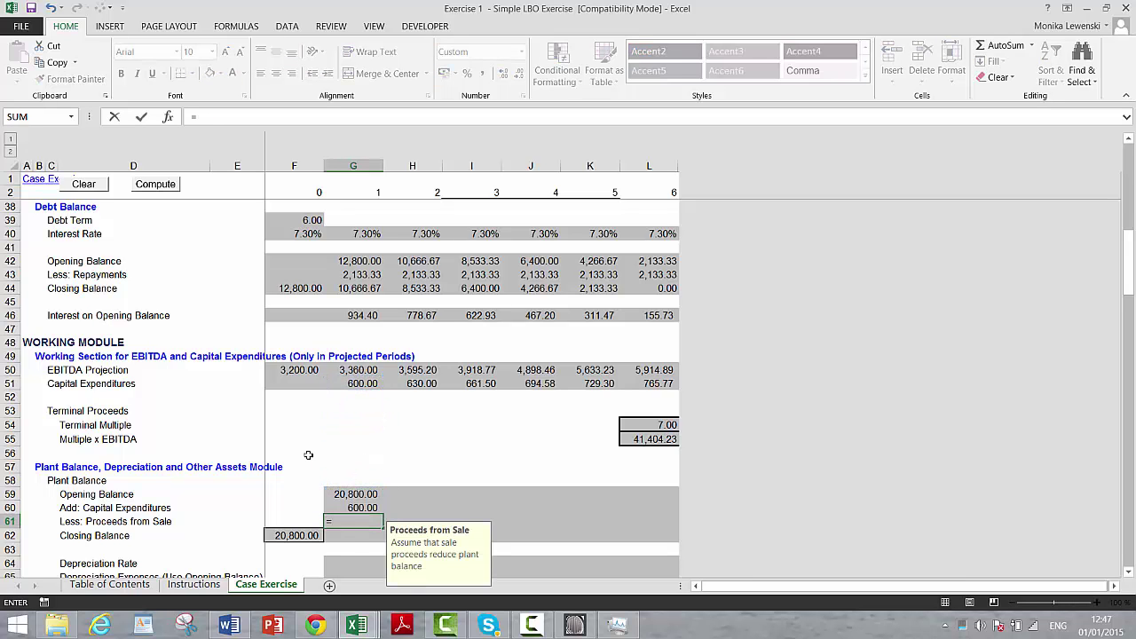
key(Up)
key(Up)
key(Up)
key(Up)
key(Up)
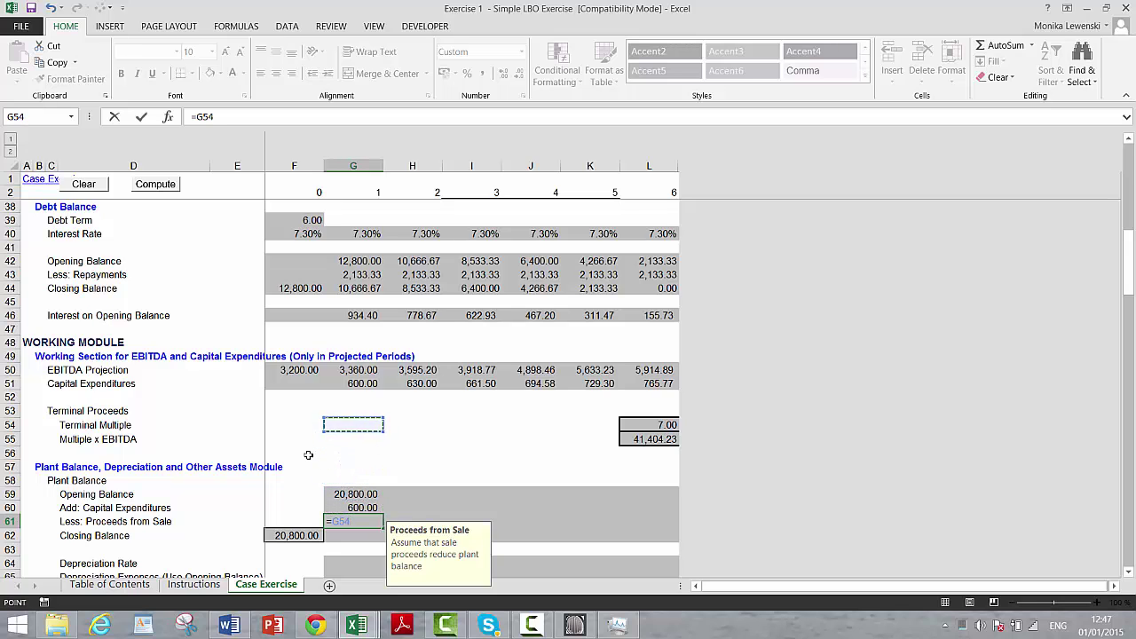
key(Down)
key(Return)
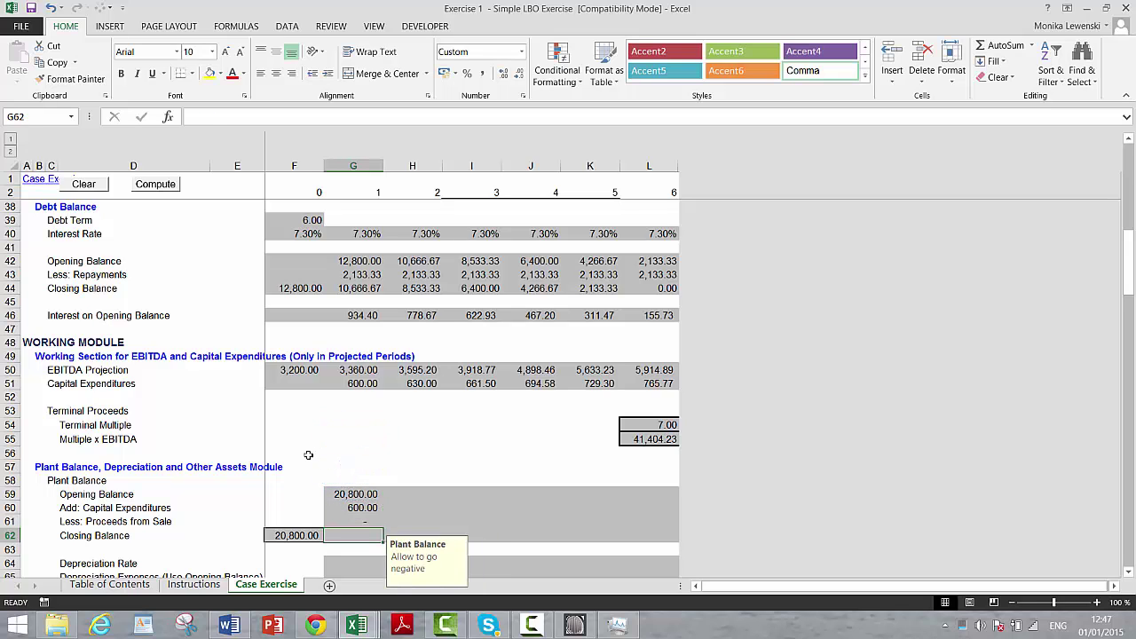
text(=)
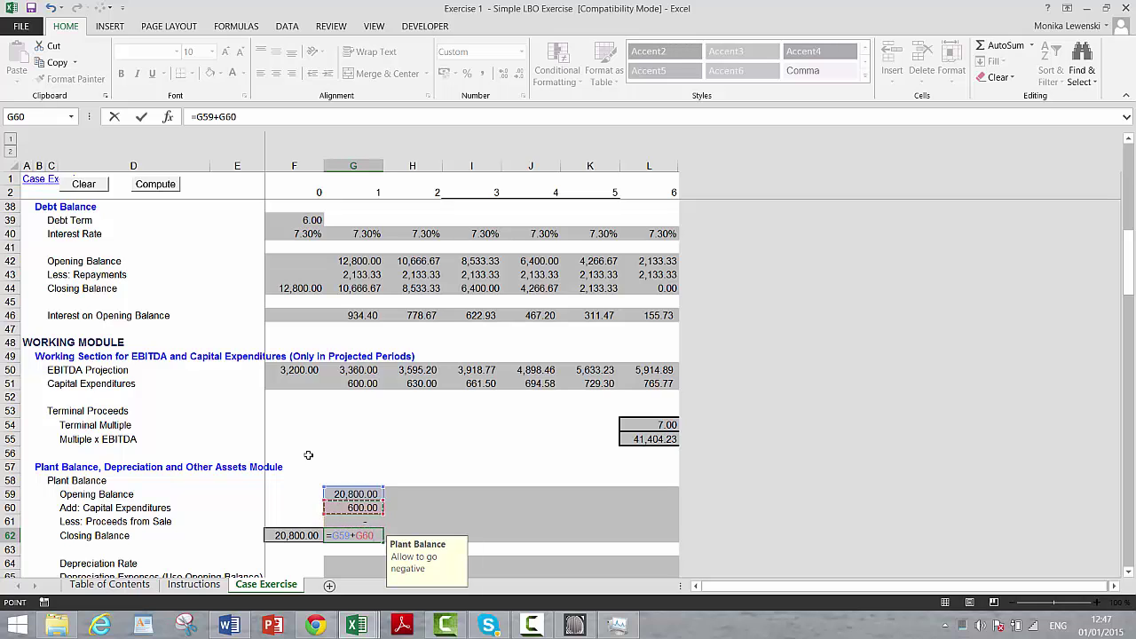
Fill the year 1 plant balance formulas in G59:G62 across years 1–6 with Ctrl+R.
key(Escape)
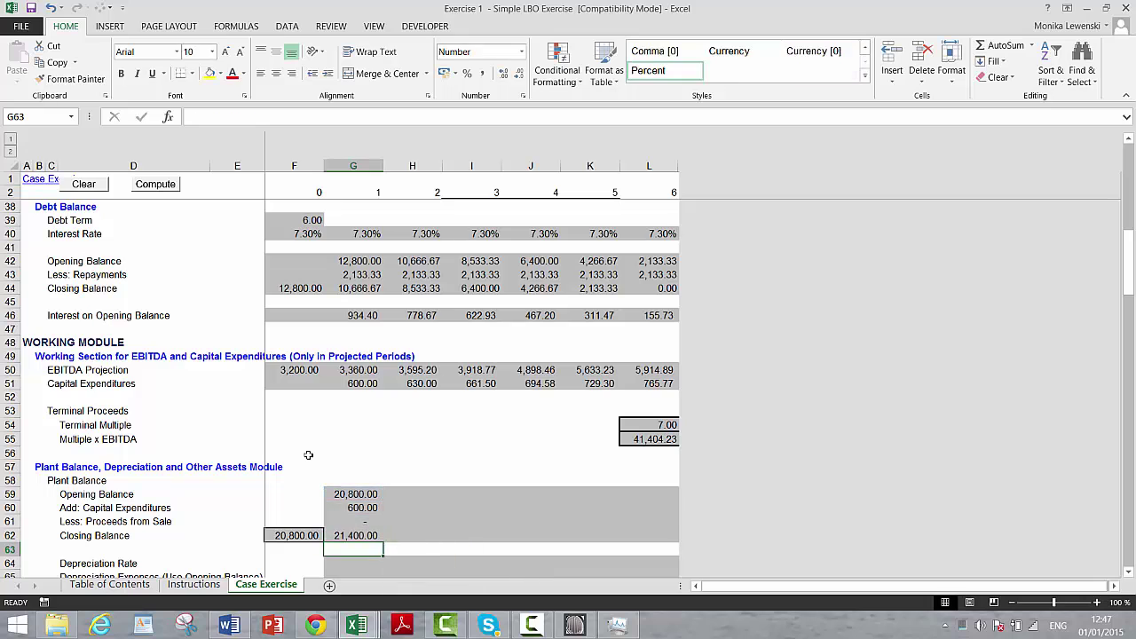
key(Up)
key(Up)
key(Up)
key(shift+Down)
key(shift+Down)
key(shift+Down)
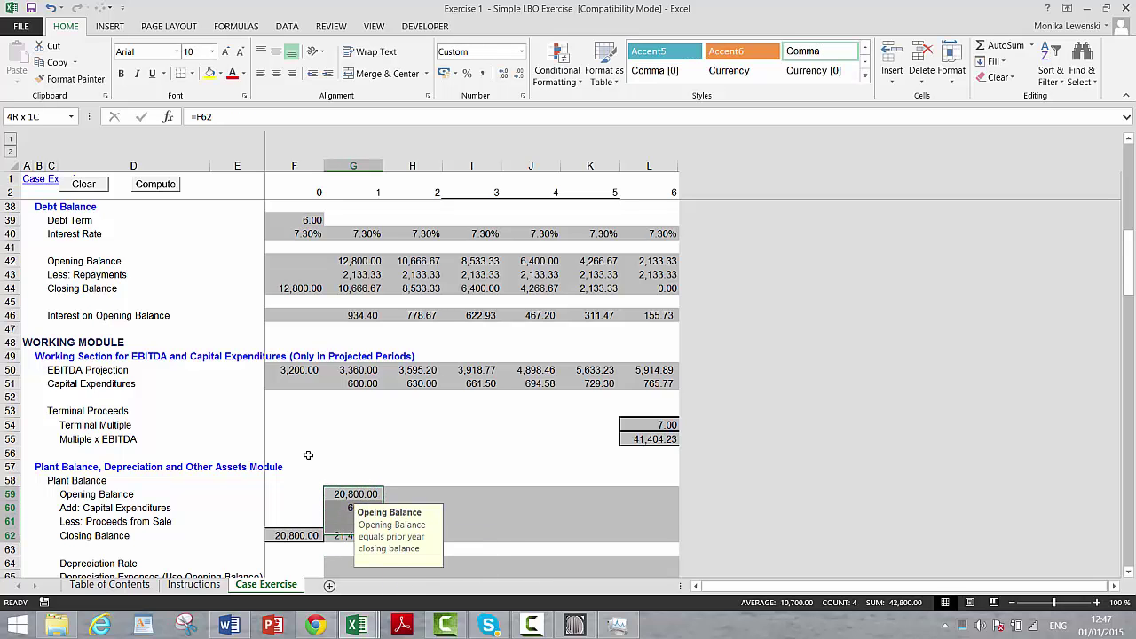
key(ctrl+shift+Right)
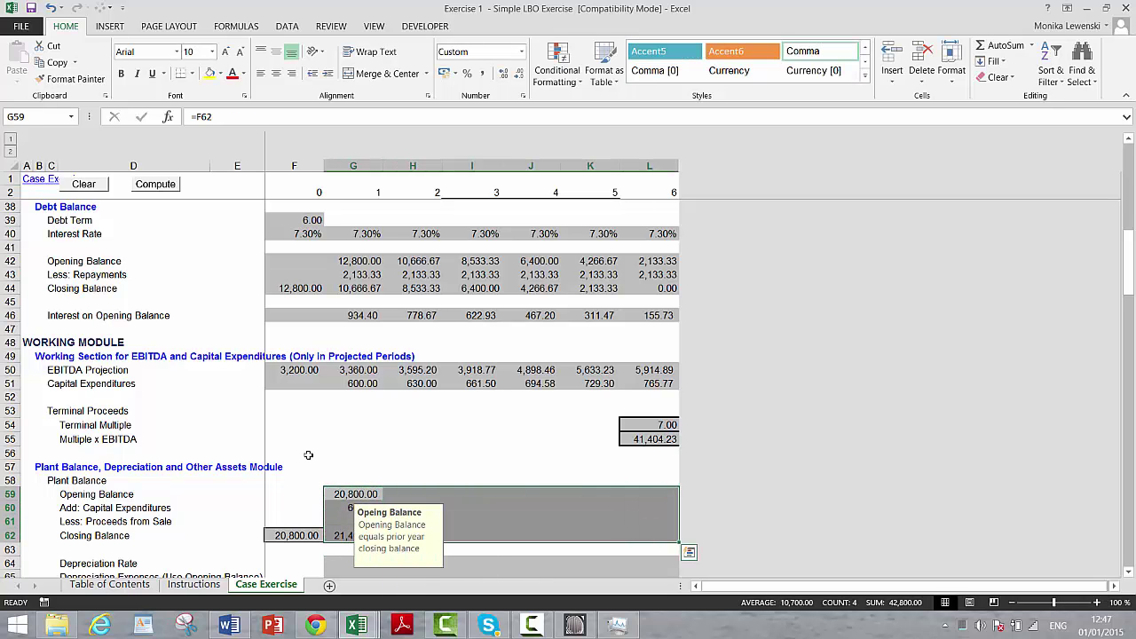
key(ctrl+q)
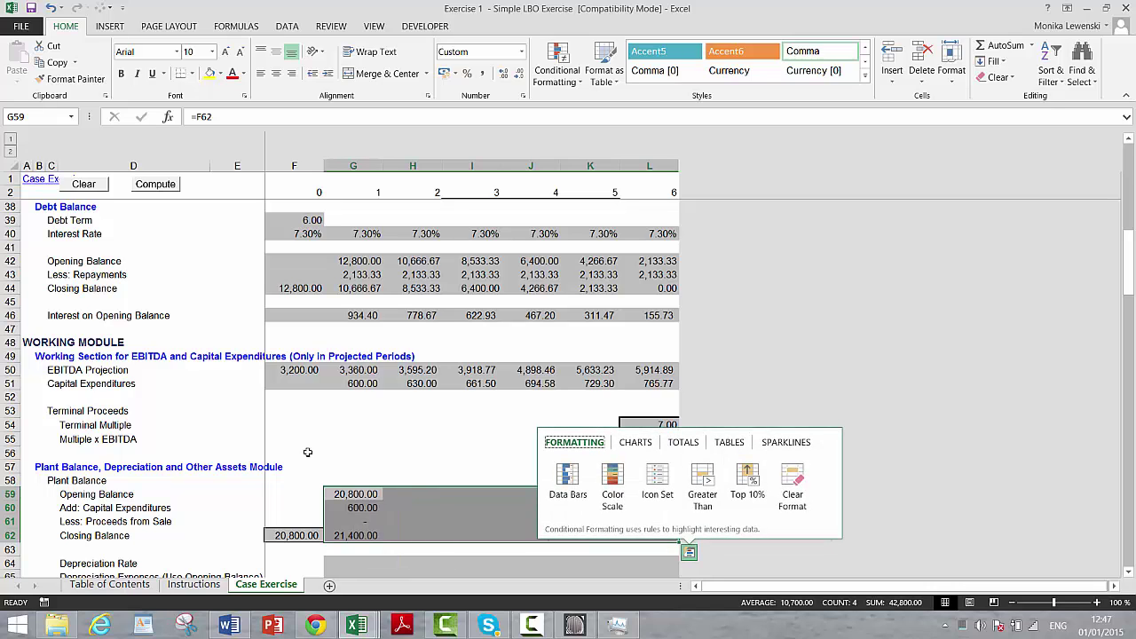
key(Escape)
key(ctrl+shift+Left)
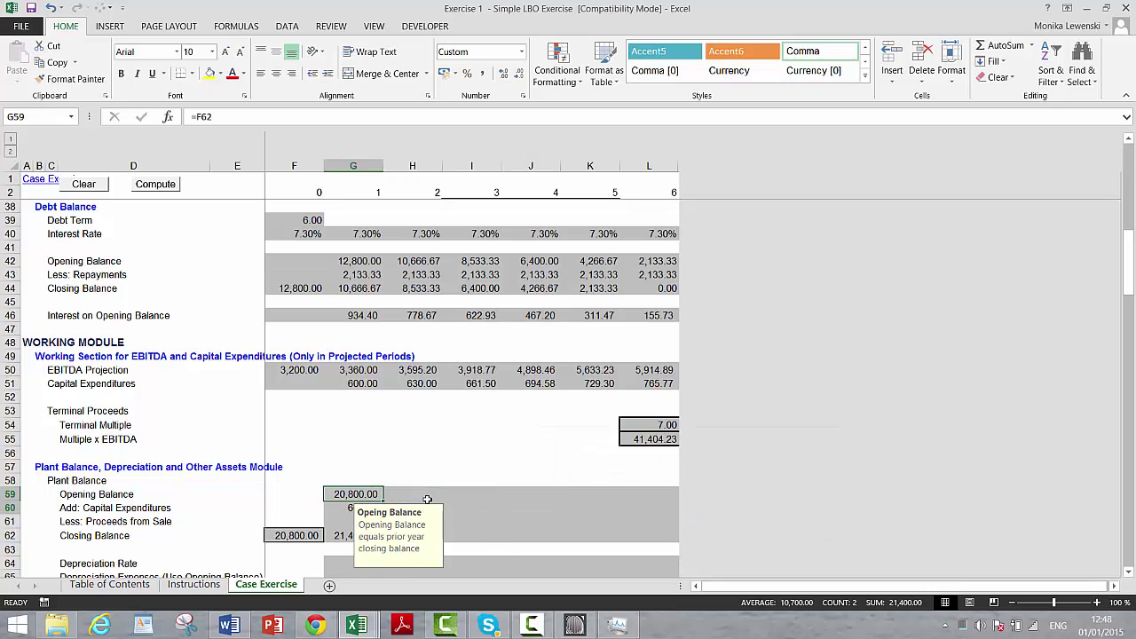
key(shift+Up)
key(shift+Down)
key(ctrl+shift+Right)
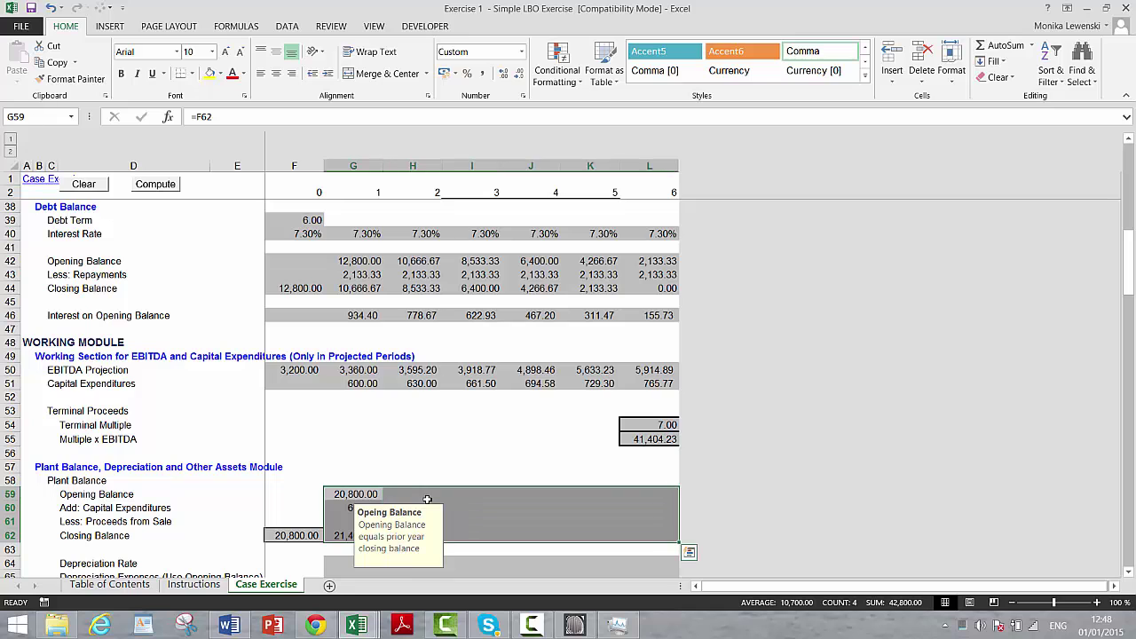
key(ctrl+r)
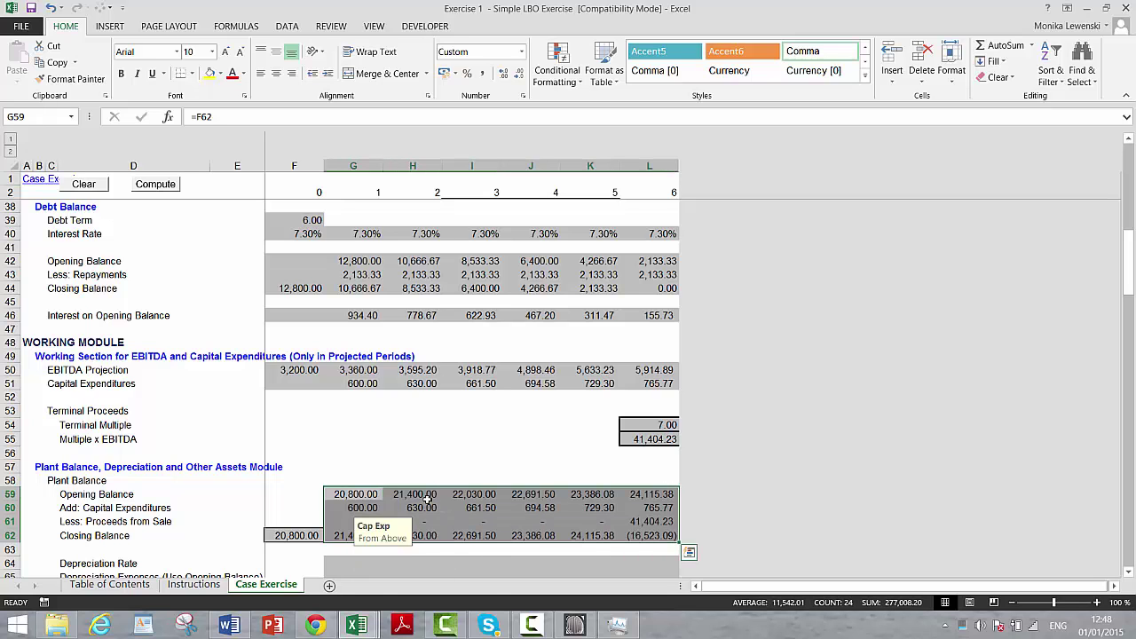
Check the year 5–6 plant formulas: 41,404.23 sale proceeds and (16,523.09) year 6 closing balance.
key(Down)
key(Down)
key(Down)
key(Down)
scroll(426, 496, down, 2)
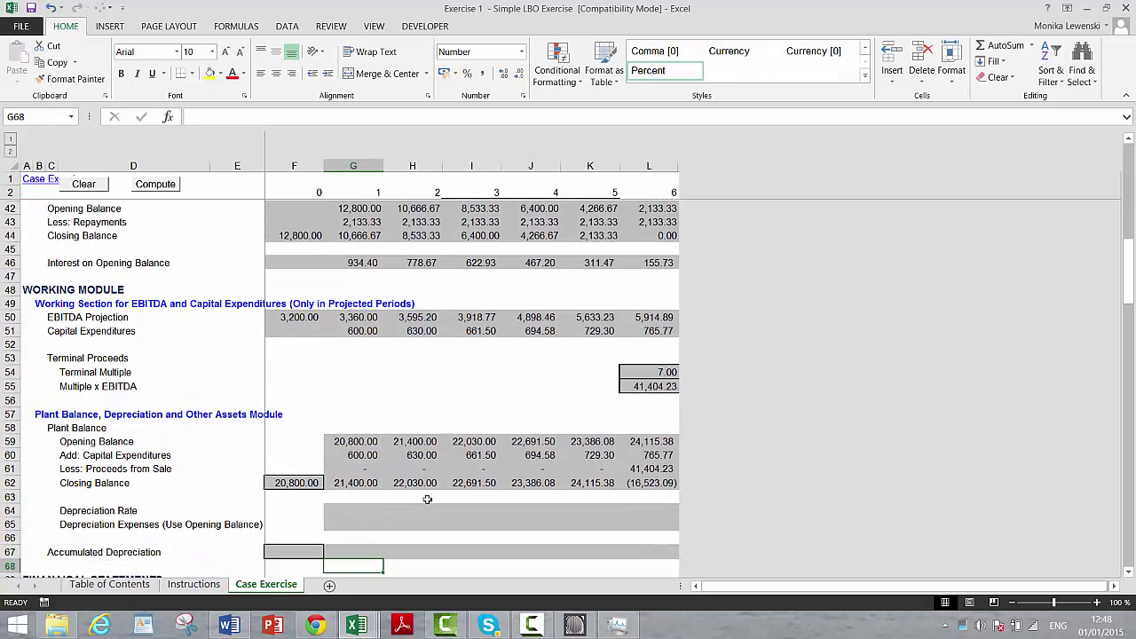
key(Up)
key(Up)
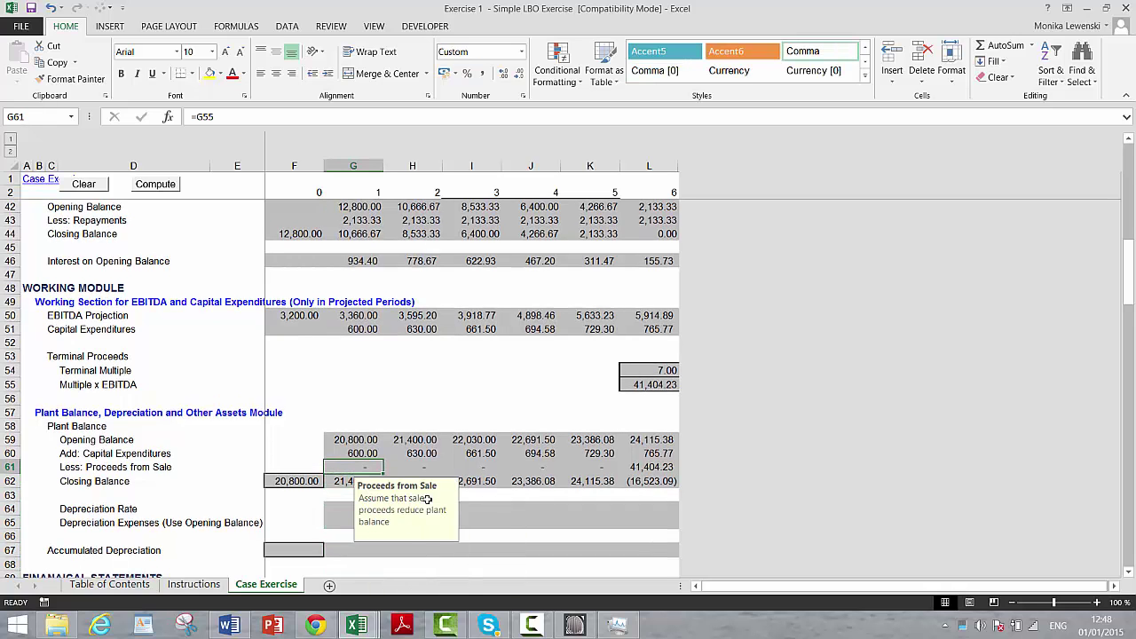
key(Right)
key(Right)
key(Right)
key(Right)
key(Right)
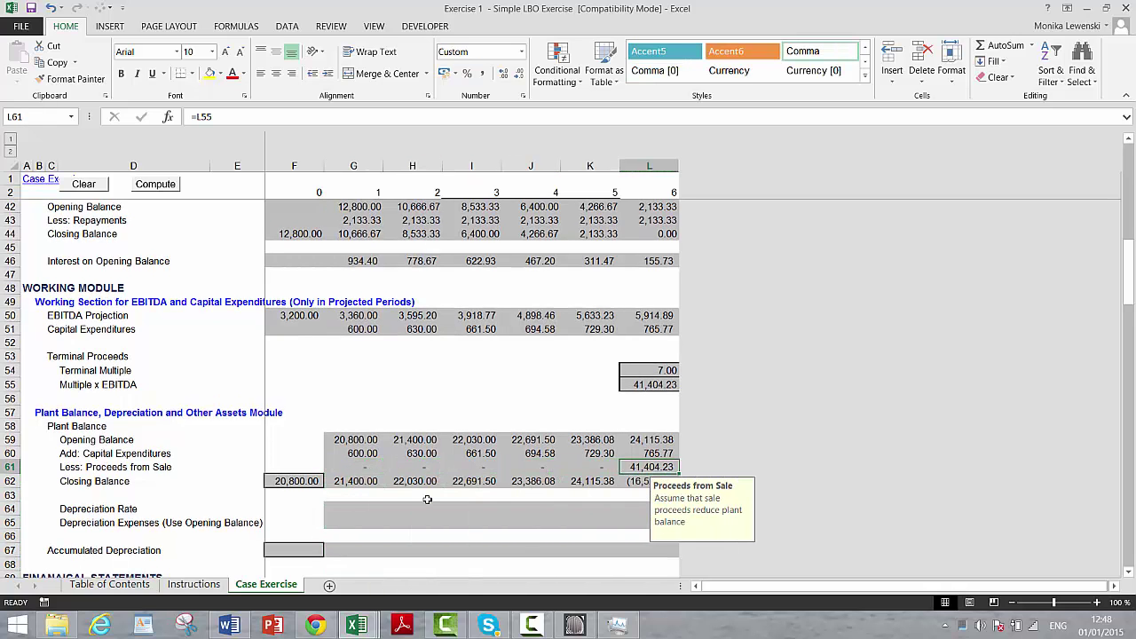
key(Up)
key(Up)
key(Down)
key(Down)
key(Up)
key(Up)
key(Down)
key(Down)
key(Down)
key(Down)
key(Down)
key(Down)
key(Down)
key(Up)
key(Up)
key(Up)
key(Up)
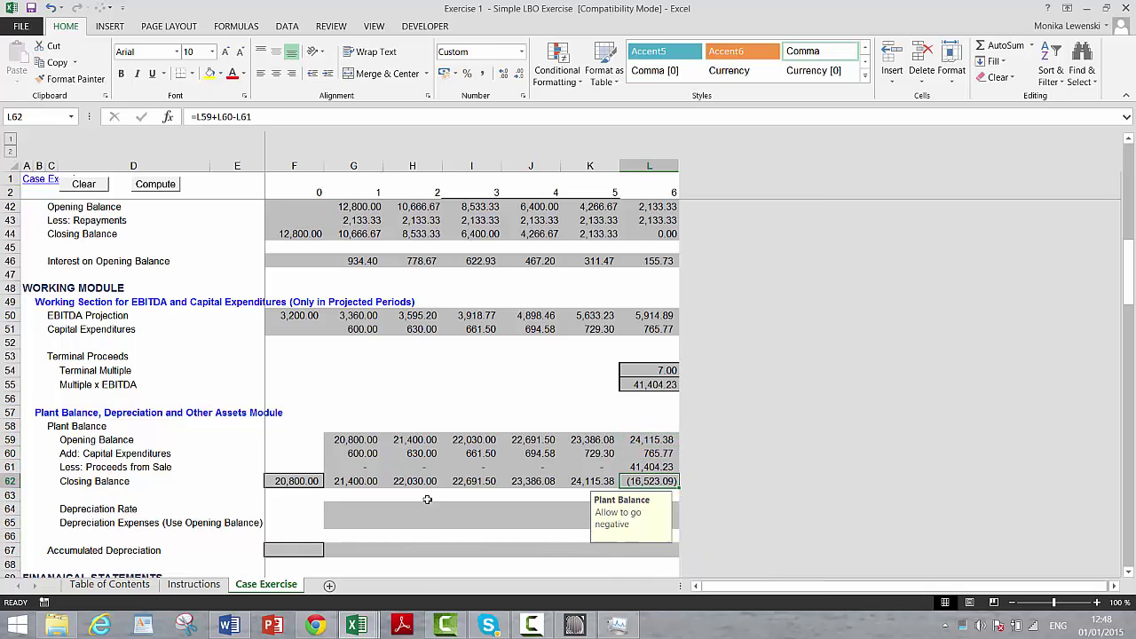
key(Left)
key(Up)
key(Down)
key(Down)
key(Down)
key(Left)
key(Left)
key(Left)
key(Left)
key(Left)
key(Left)
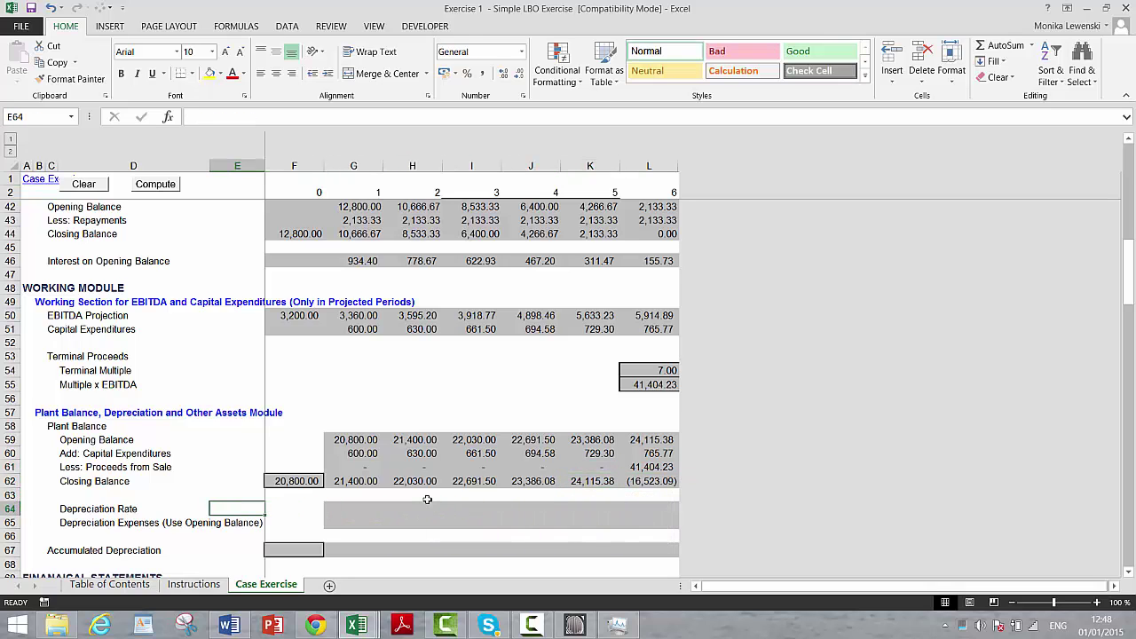
Link the depreciation rate row for years 1–6 to the 10.0% depreciation rate input.
key(Right)
key(Right)
text(=)
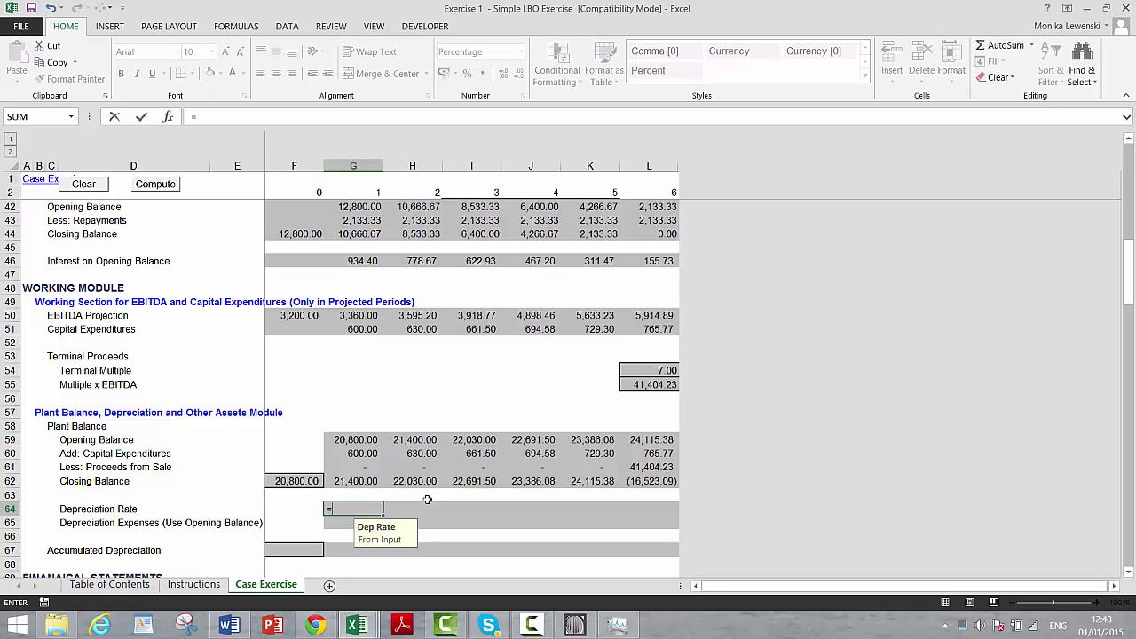
key(Up)
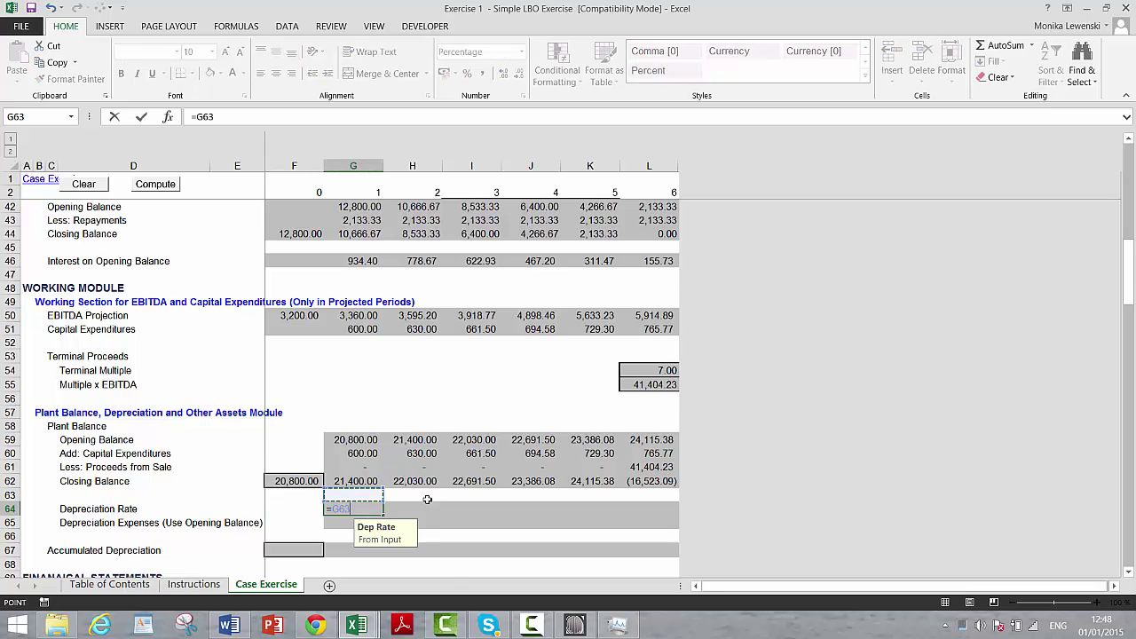
key(Page_Up)
scroll(427, 500, up, 3)
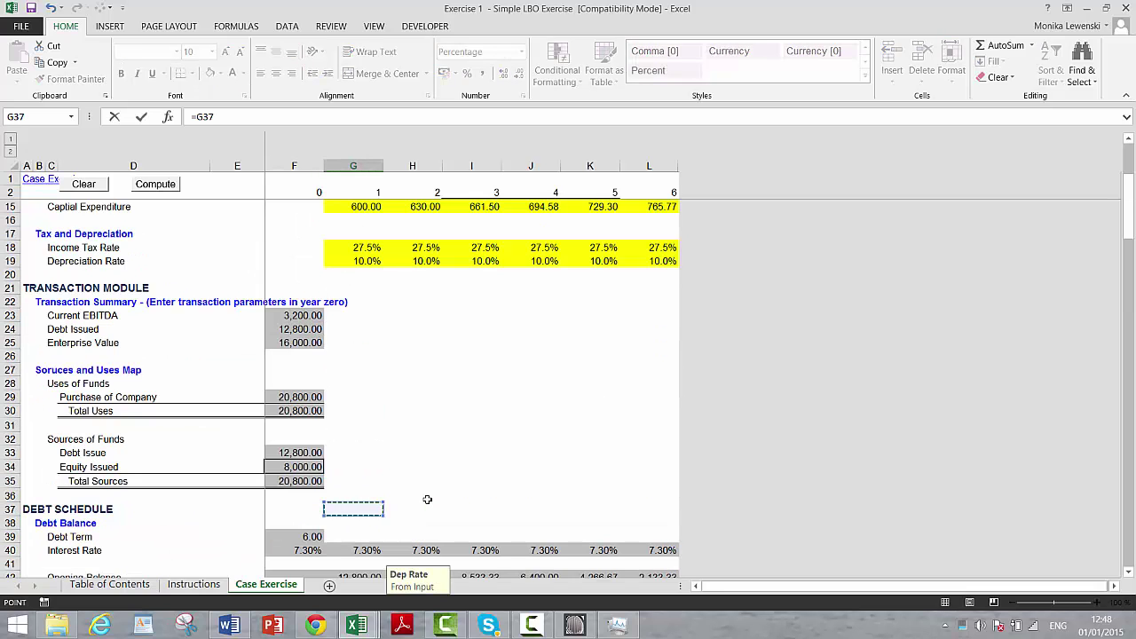
key(Up)
key(Up)
key(Up)
key(Up)
key(Up)
key(Up)
key(Up)
key(Up)
key(Up)
key(Up)
key(Up)
key(Up)
key(Up)
key(Up)
key(Up)
key(Up)
key(Up)
key(Up)
key(Up)
key(Up)
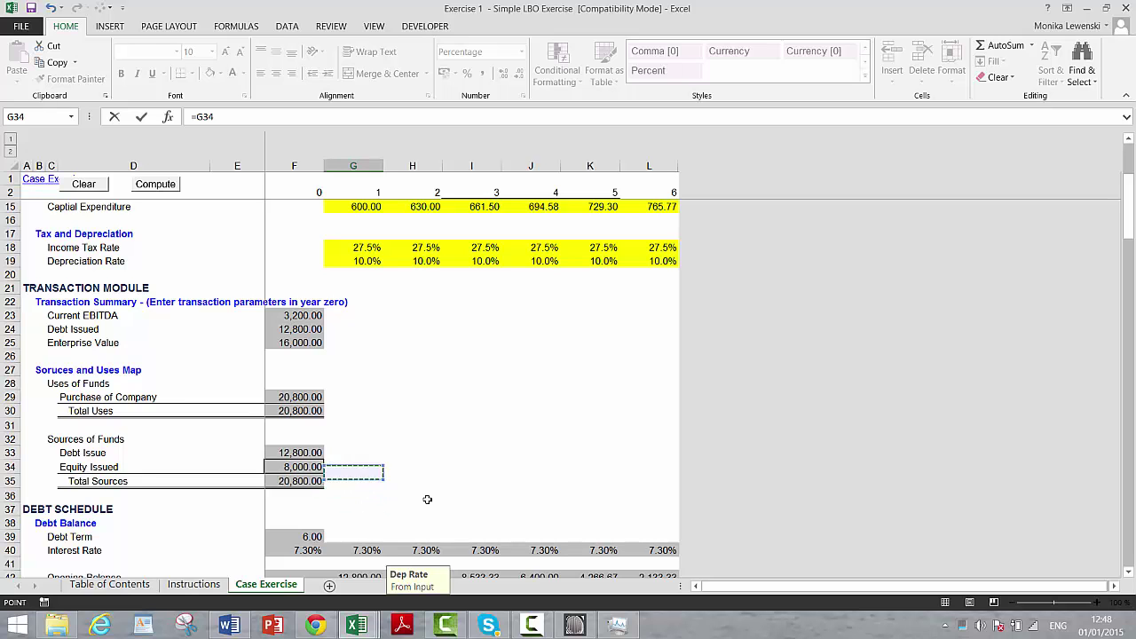
key(Down)
key(Return)
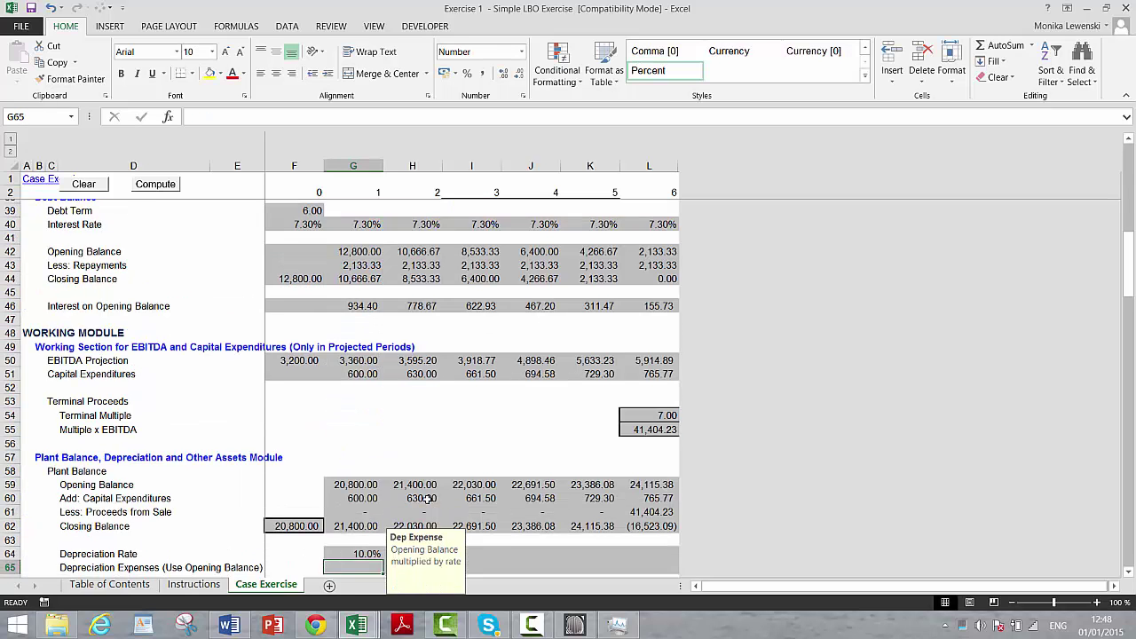
key(shift+Right)
key(shift+Right)
key(shift+Right)
key(shift+Right)
key(shift+Right)
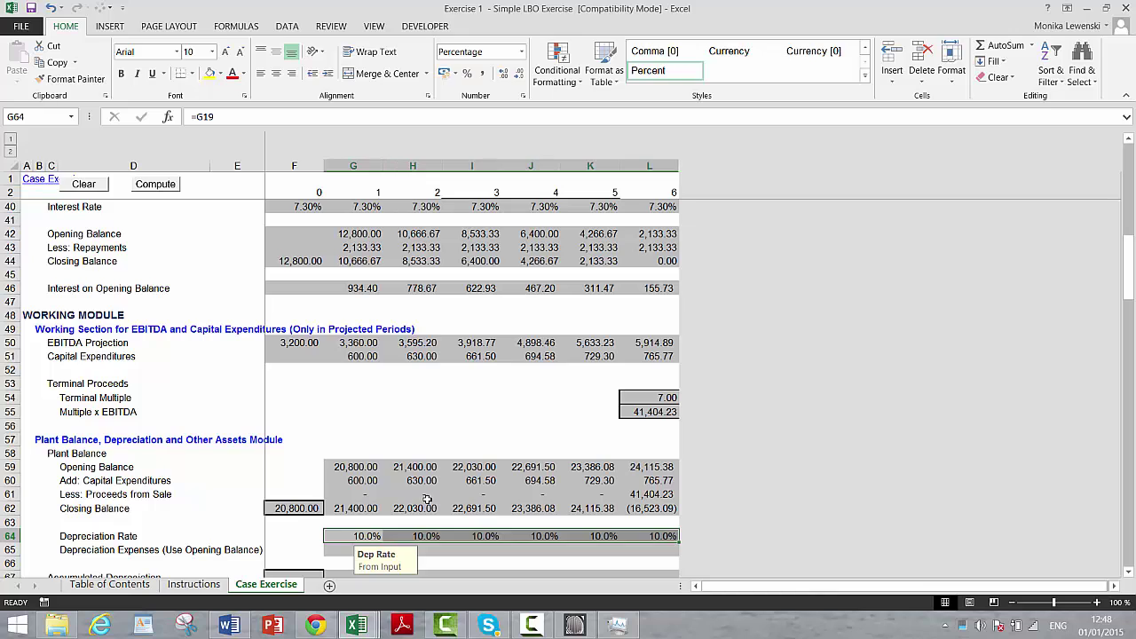
key(ctrl+r)
Fill depreciation expense across years 1–6 as rate times opening plant balance, starting at 2,080.00.
key(Down)
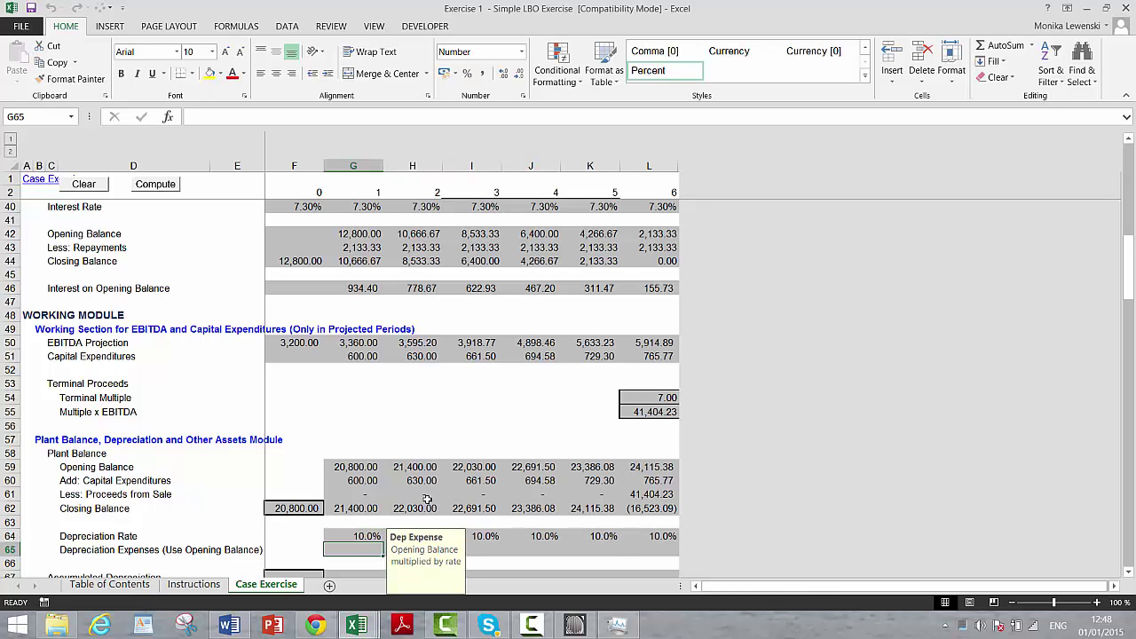
text(=)
key(Up)
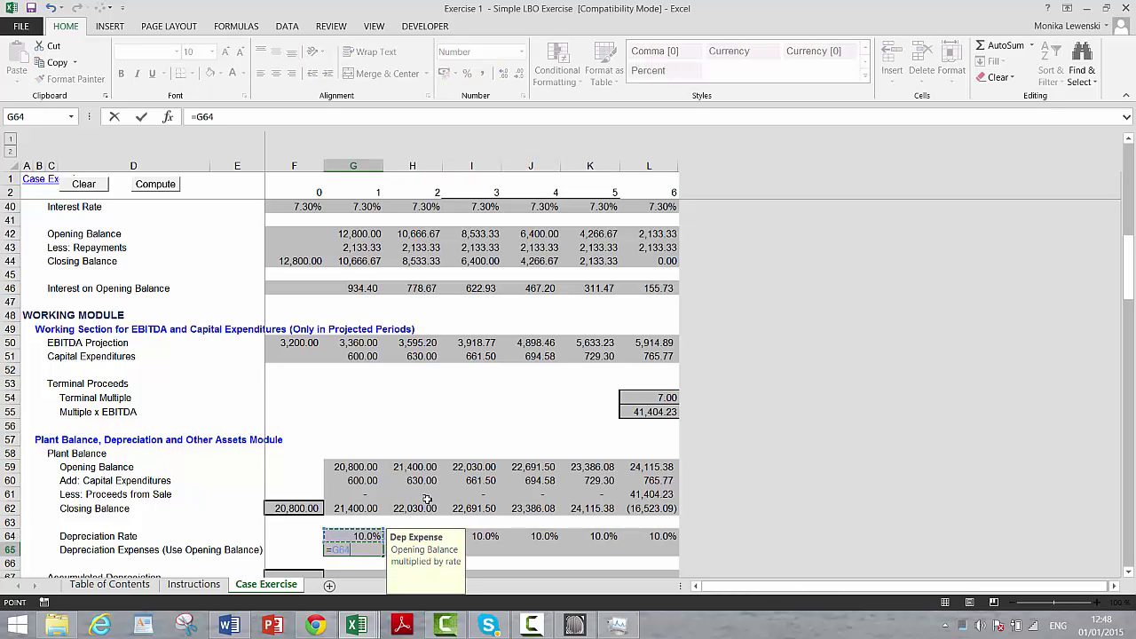
key(Up)
key(Up)
key(Up)
key(Up)
key(Up)
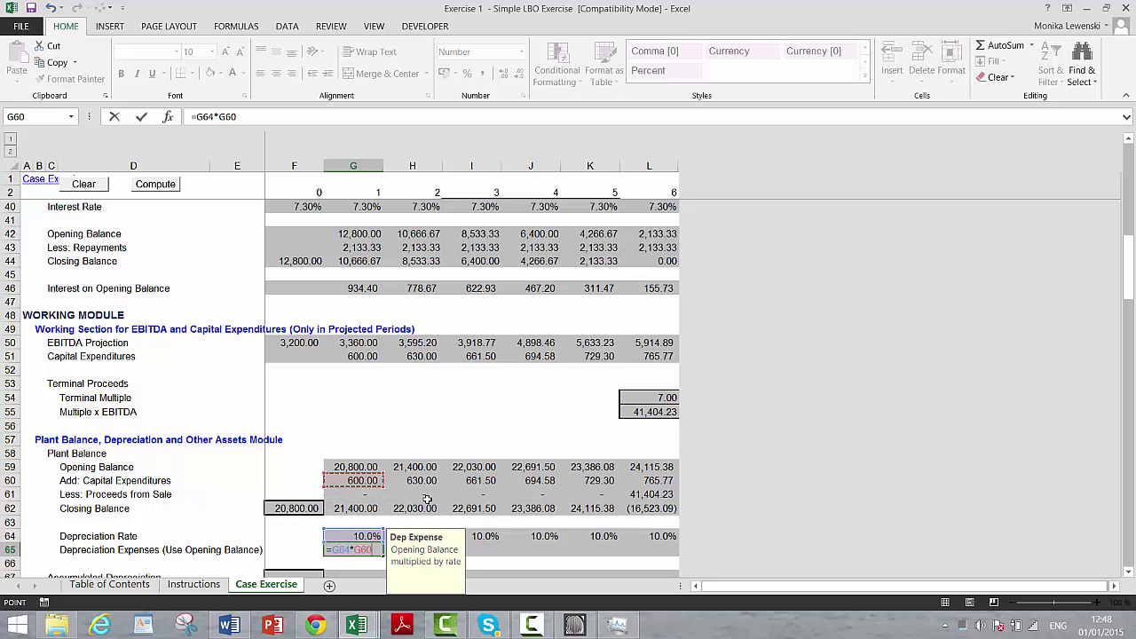
key(Return)
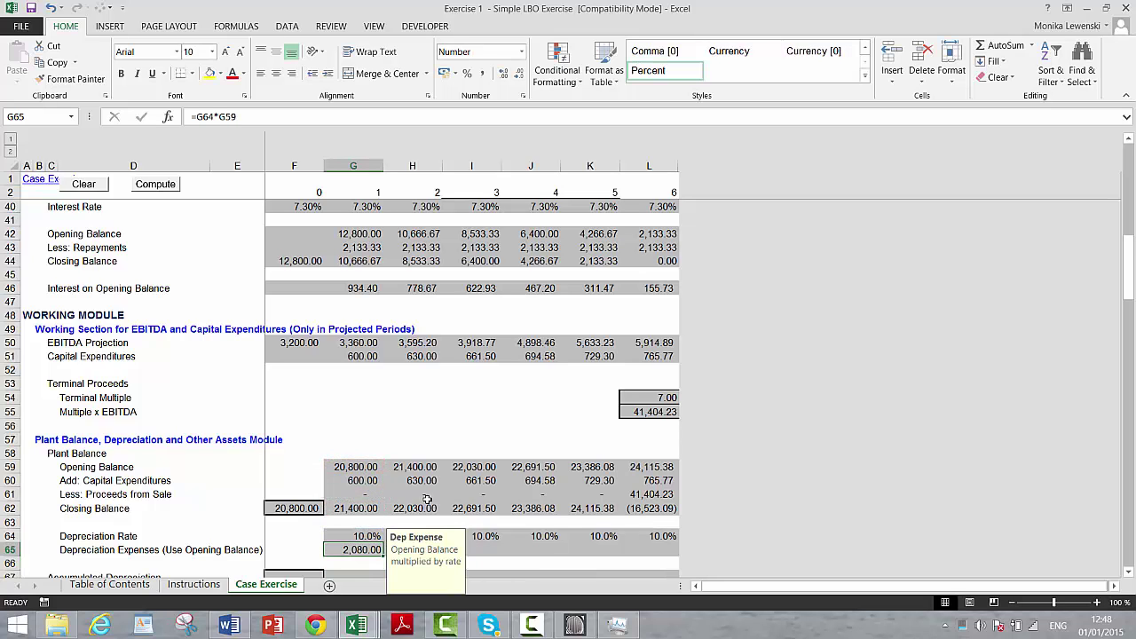
key(shift+Right)
key(shift+Right)
key(shift+Right)
key(shift+Right)
key(shift+Right)
key(ctrl+r)
Set year-0 accumulated depreciation to 0 and accumulate expenses across years 1–6 to 13,442.30.
key(Down)
key(Down)
key(Down)
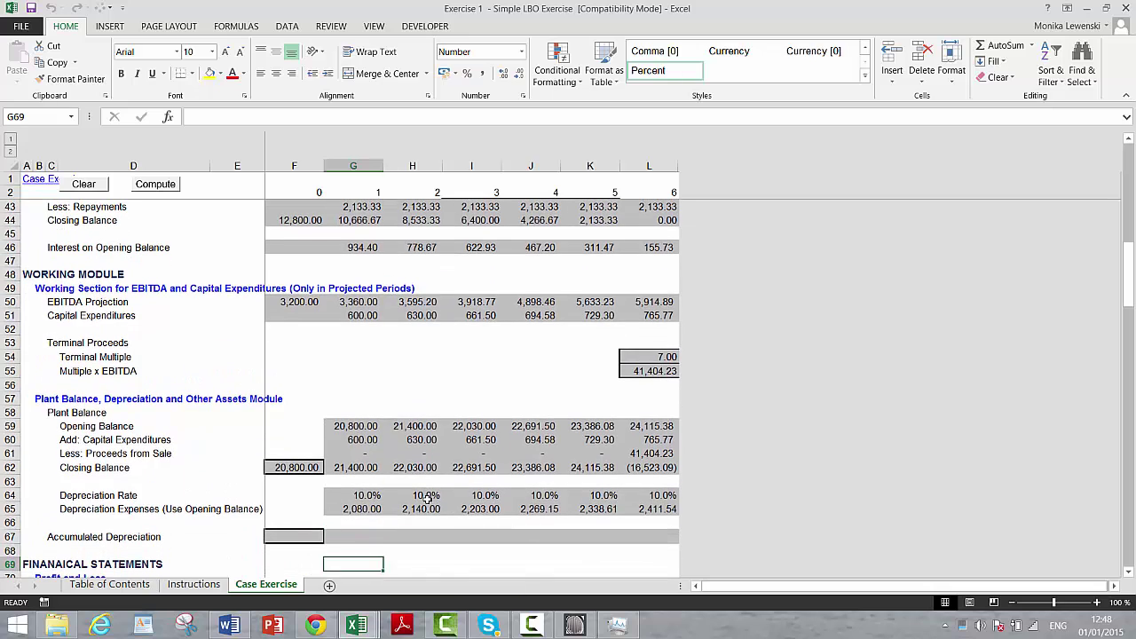
key(Up)
key(Left)
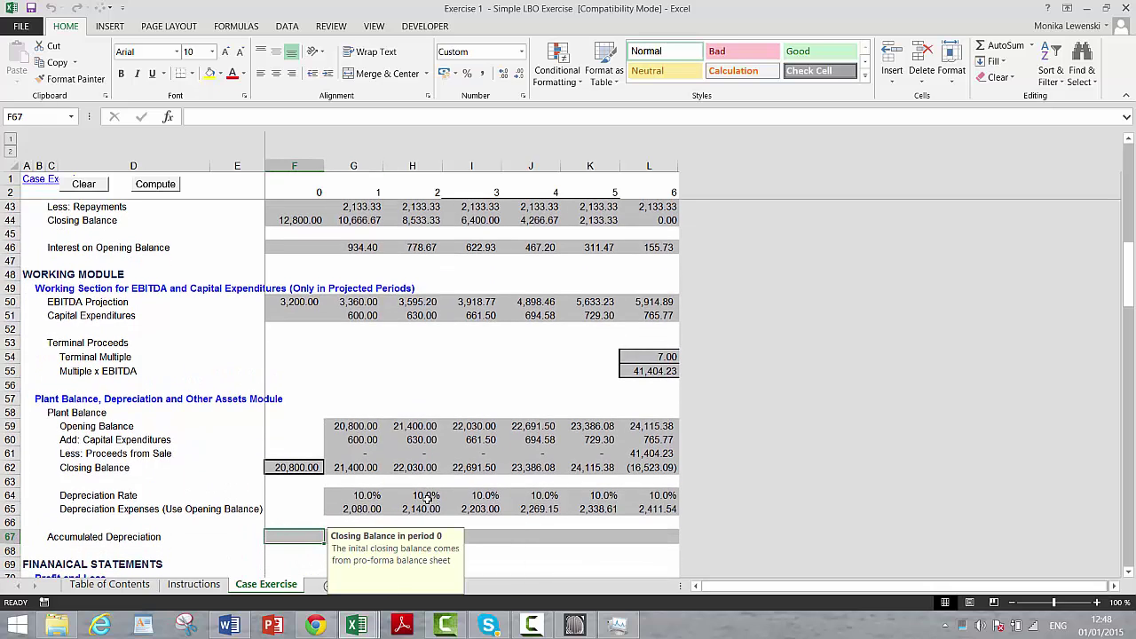
text(0)
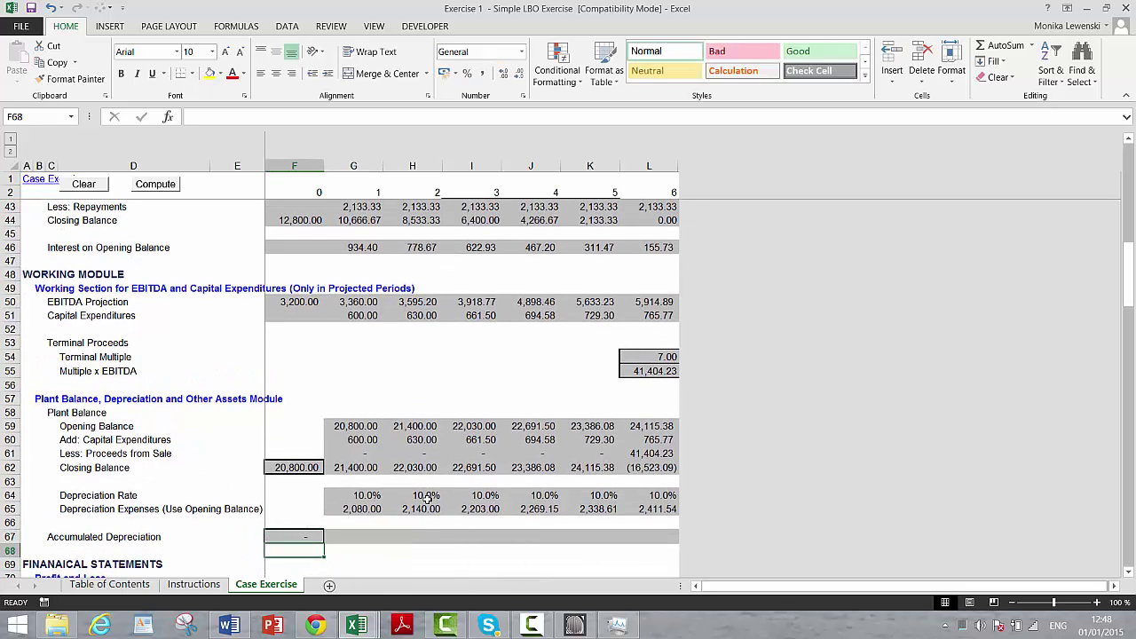
key(Up)
key(Right)
text(=)
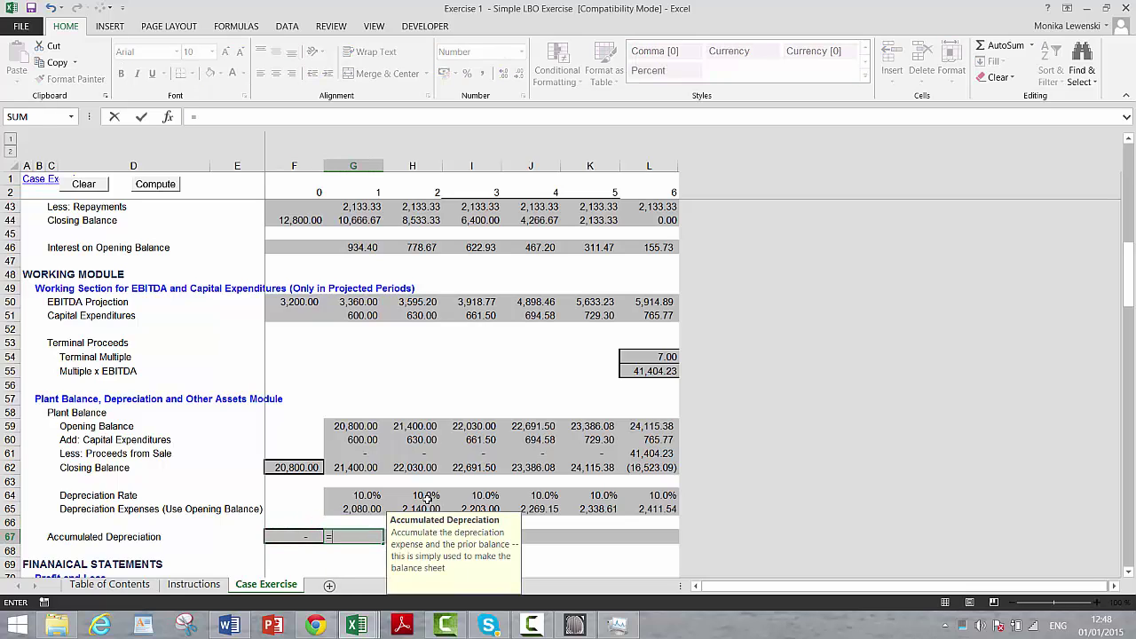
key(Left)
text(+)
key(Up)
key(Up)
key(ctrl+Return)
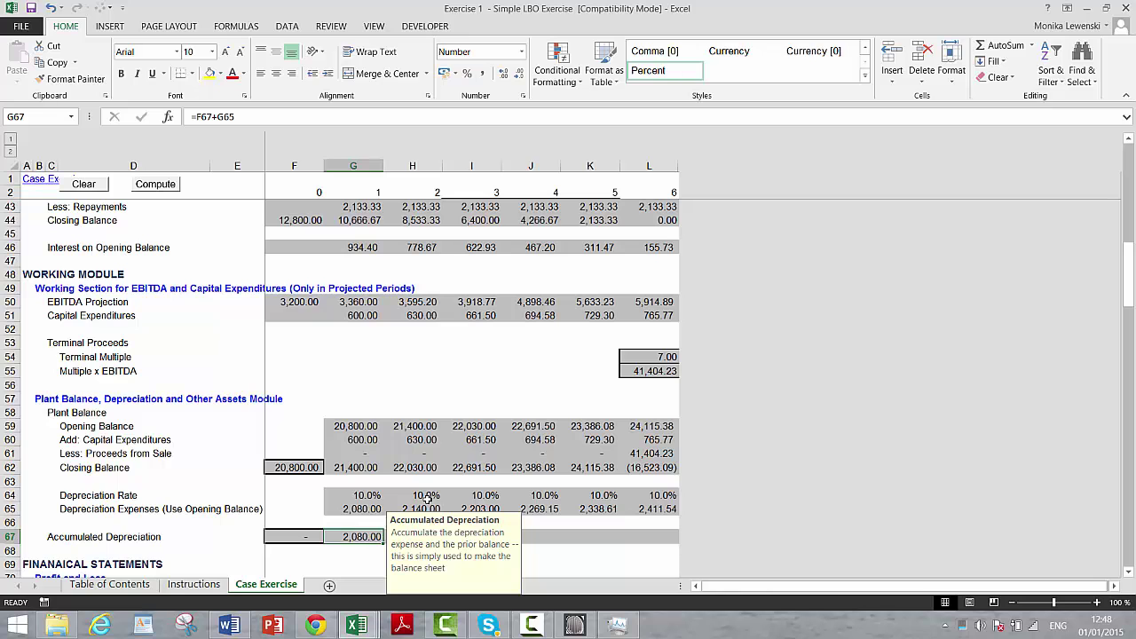
key(shift+Right)
key(shift+Right)
key(shift+Right)
key(shift+Right)
key(shift+Right)
key(ctrl+r)
key(Down)
key(Down)
key(Down)
key(Down)
key(Down)
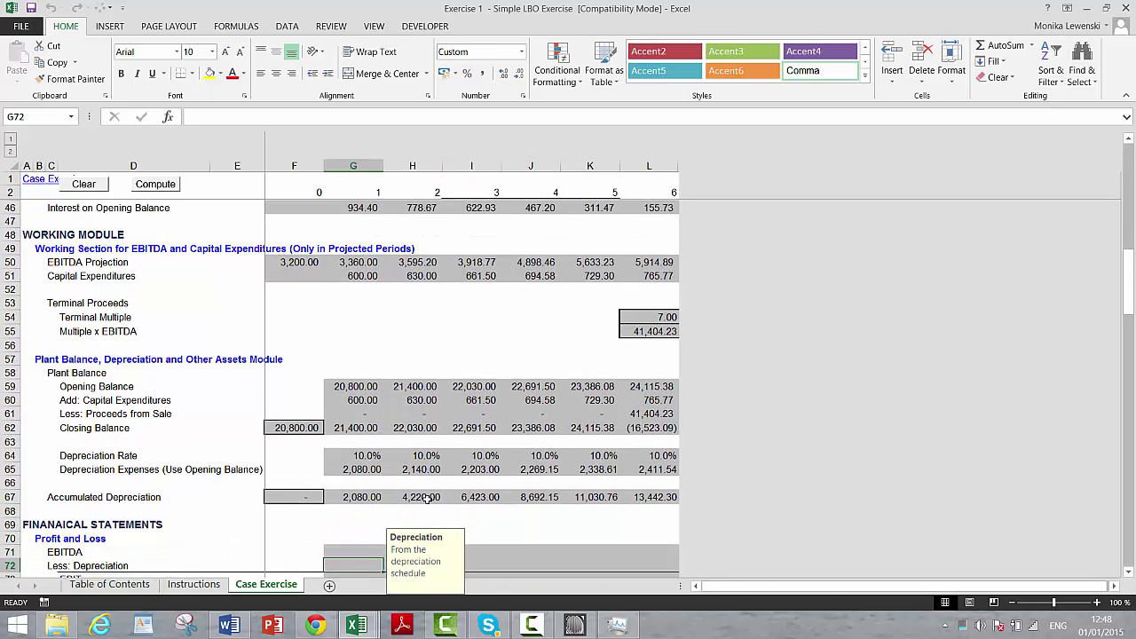
Link year-1 EBITDA (3,360.00) and depreciation (2,080.00), and compute EBIT as their difference.
key(Down)
key(Down)
key(Up)
key(Up)
key(Up)
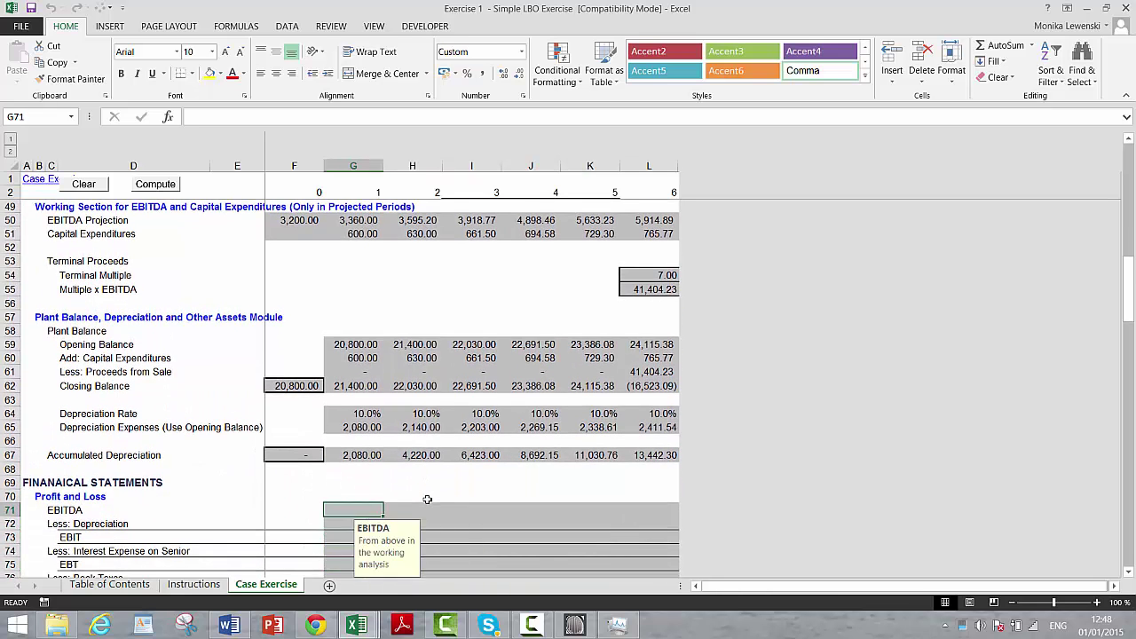
text(=)
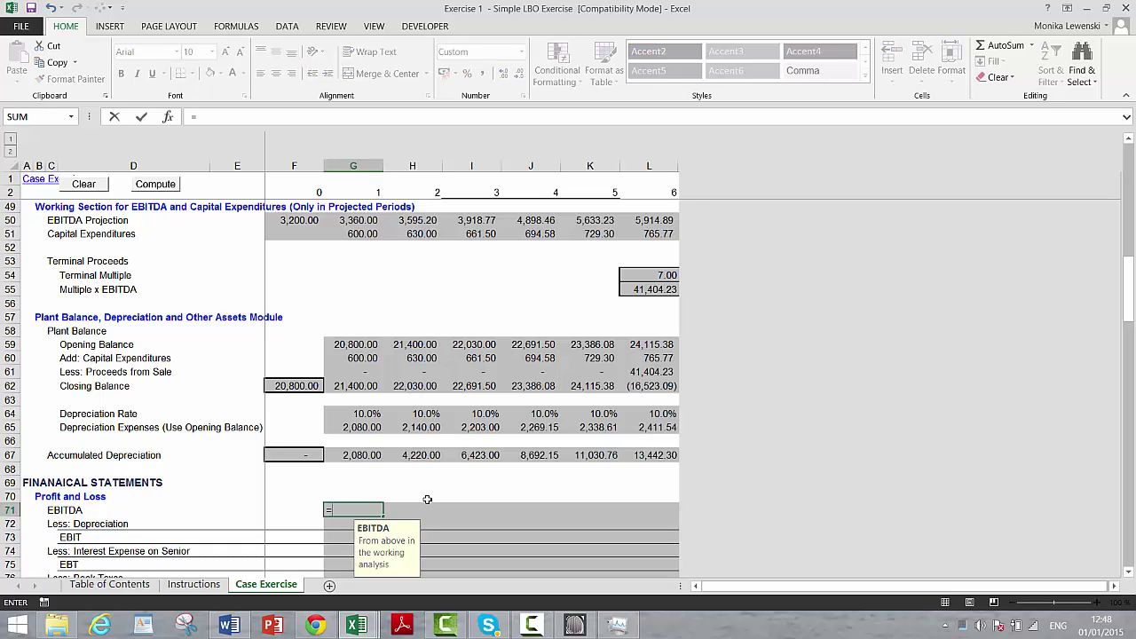
key(Up)
key(Up)
key(Up)
key(Up)
key(Up)
key(Up)
key(Up)
key(Up)
key(Up)
key(Up)
key(Up)
key(Up)
key(Up)
key(Up)
key(Up)
key(Up)
key(Up)
key(Up)
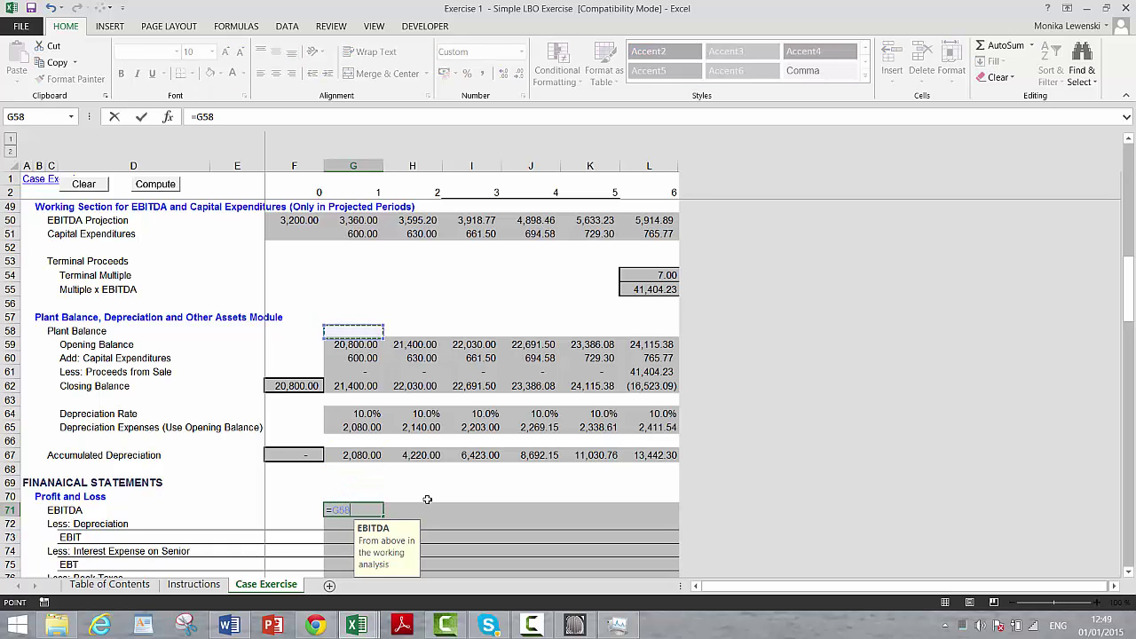
key(Up)
key(Up)
key(Up)
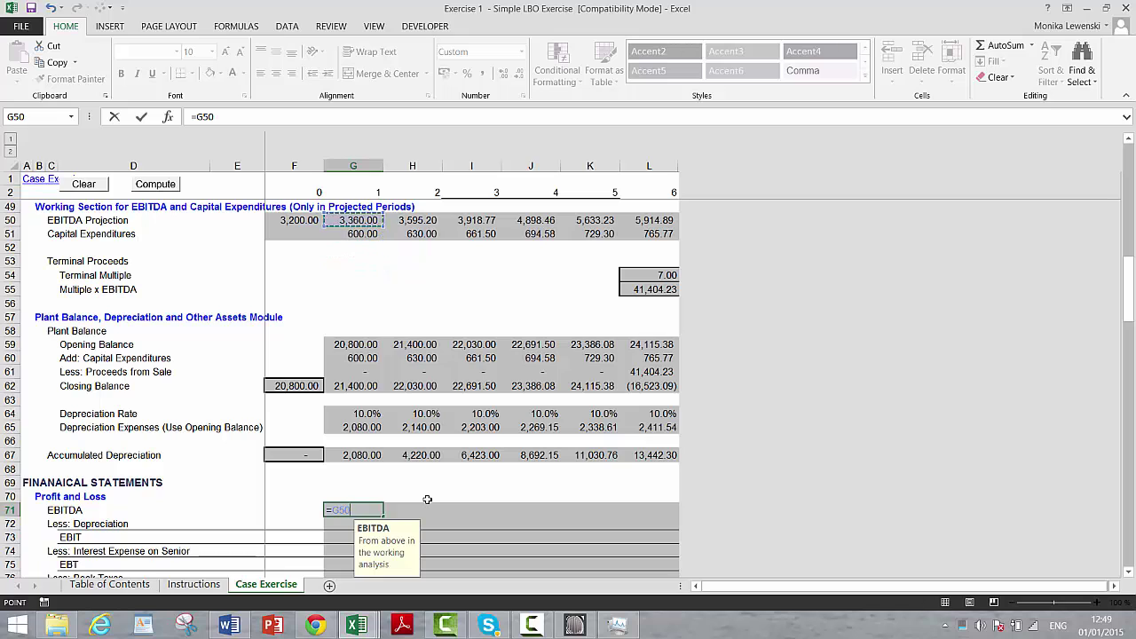
key(Return)
text(=)
key(Up)
key(Up)
key(Up)
key(Up)
key(Up)
key(Up)
key(Up)
key(Return)
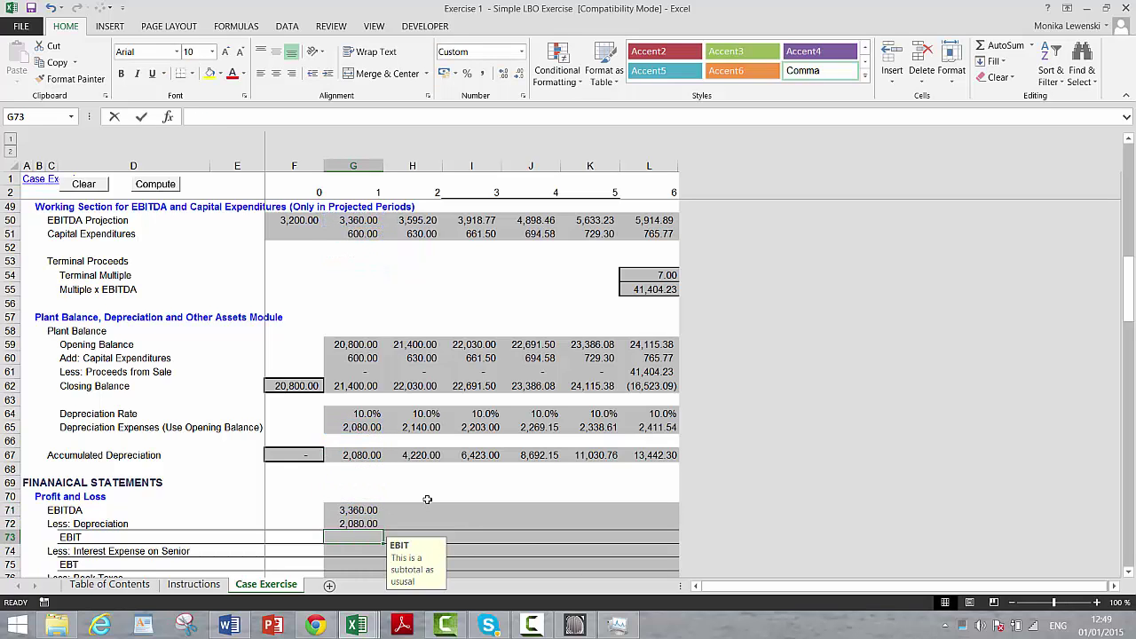
text(=)
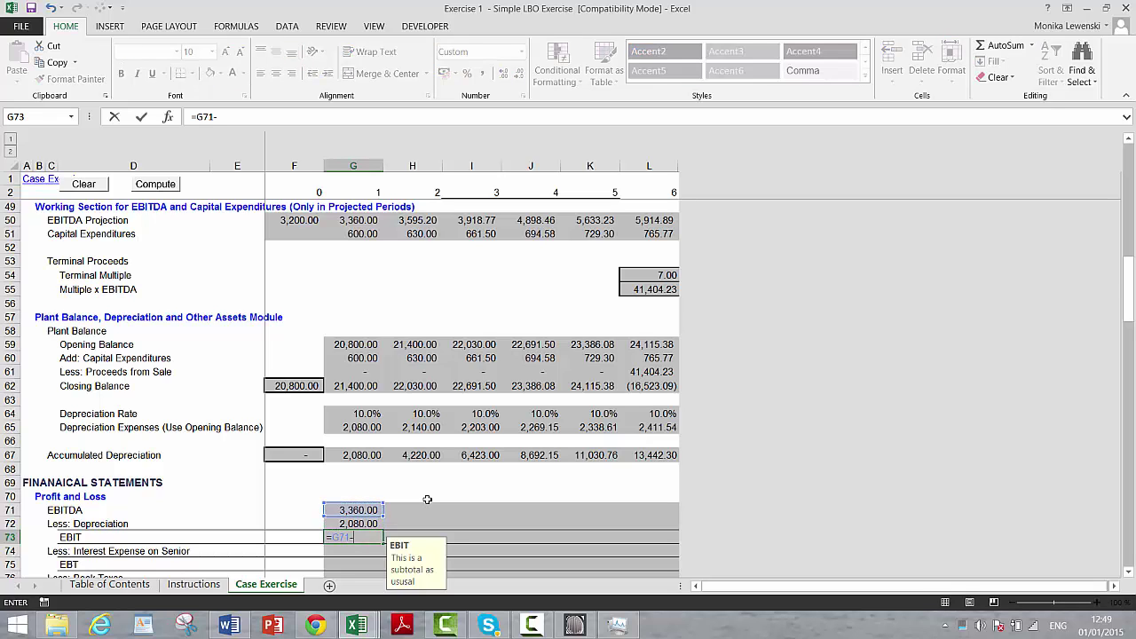
key(Return)
Link year-1 interest expense of 934.40 and compute EBT of 345.60.
text(=)
key(Up)
key(Up)
key(Up)
key(Up)
key(Up)
key(Up)
key(Up)
key(Up)
key(Up)
key(Up)
key(Up)
key(Up)
key(Up)
key(Up)
key(Up)
key(Up)
key(Up)
key(Up)
key(Up)
key(Up)
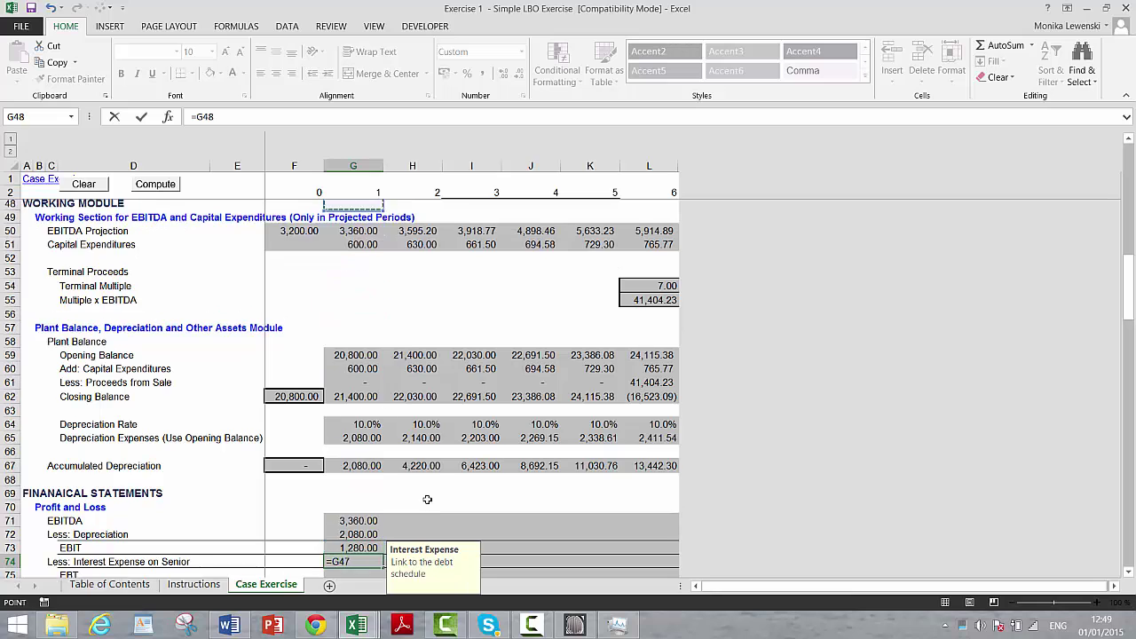
key(Up)
key(Up)
key(Up)
key(Up)
key(Up)
key(Up)
key(Up)
key(Up)
key(Up)
key(Up)
key(Up)
key(Up)
key(Up)
key(Up)
key(Up)
key(Up)
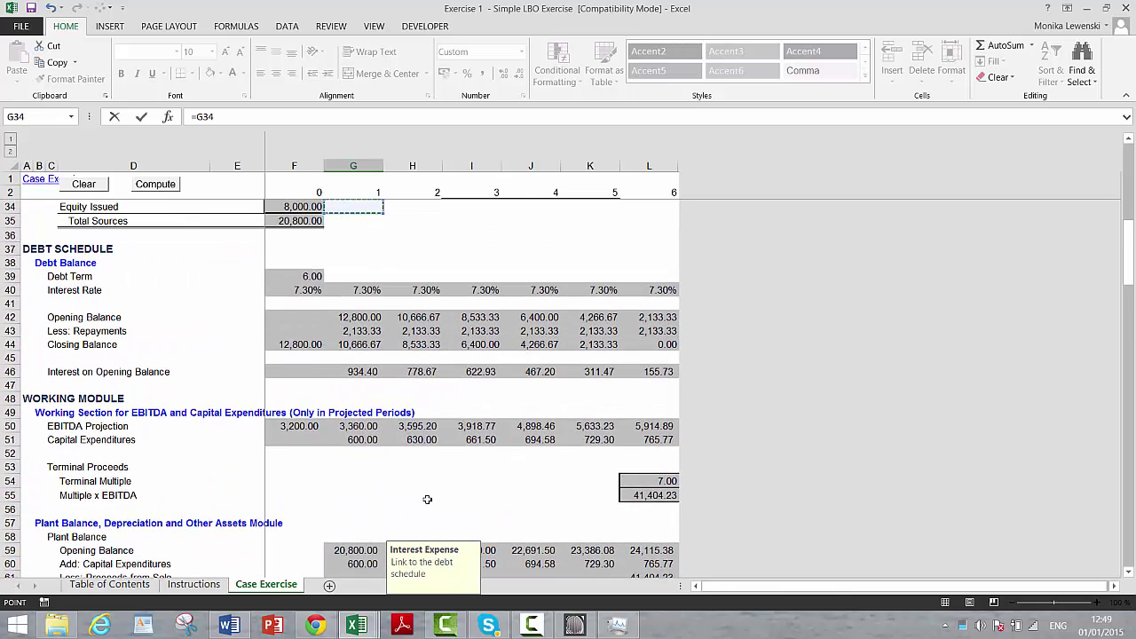
key(Down)
key(Down)
key(Down)
key(Down)
key(Down)
key(Down)
key(Down)
key(Down)
key(Down)
key(Down)
key(Down)
key(Down)
key(Down)
key(Down)
key(Down)
key(Down)
key(Down)
key(Down)
key(Down)
key(Down)
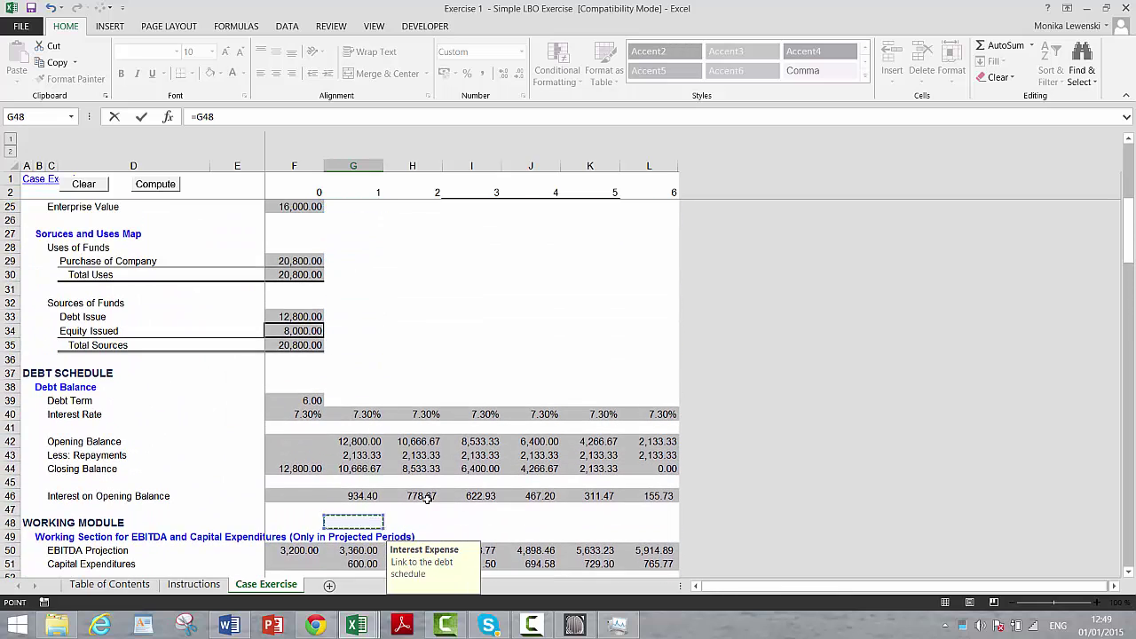
key(Up)
key(Return)
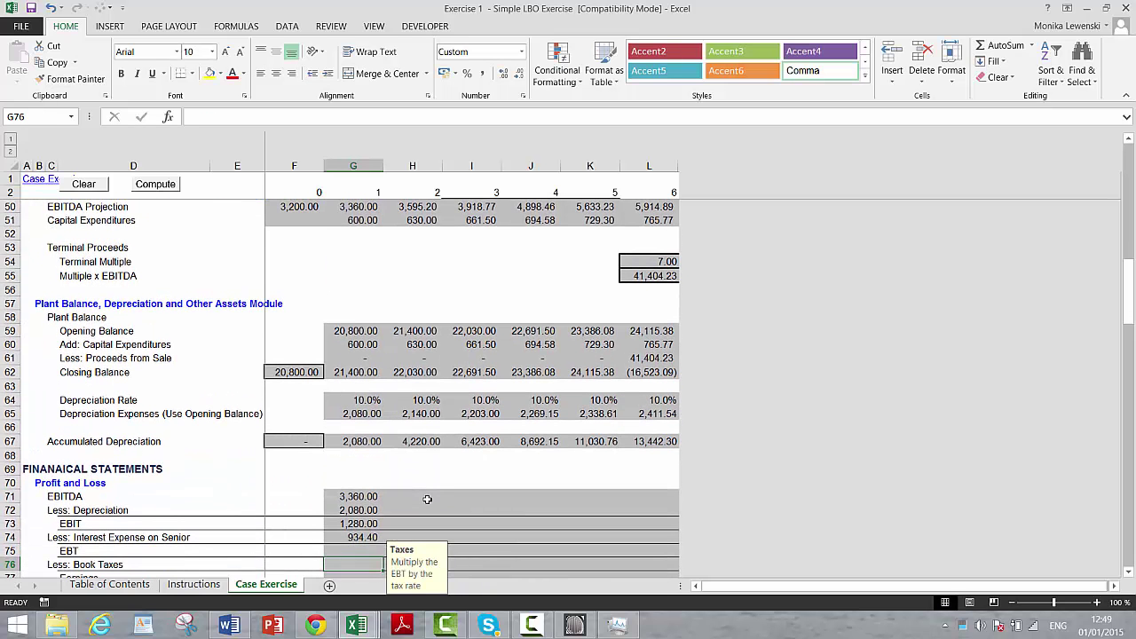
text(=)
key(Up)
key(Up)
text(-)
key(Return)
Compute year-1 book taxes of 95.04 from the tax rate and Earnings of 250.56.
text(=)
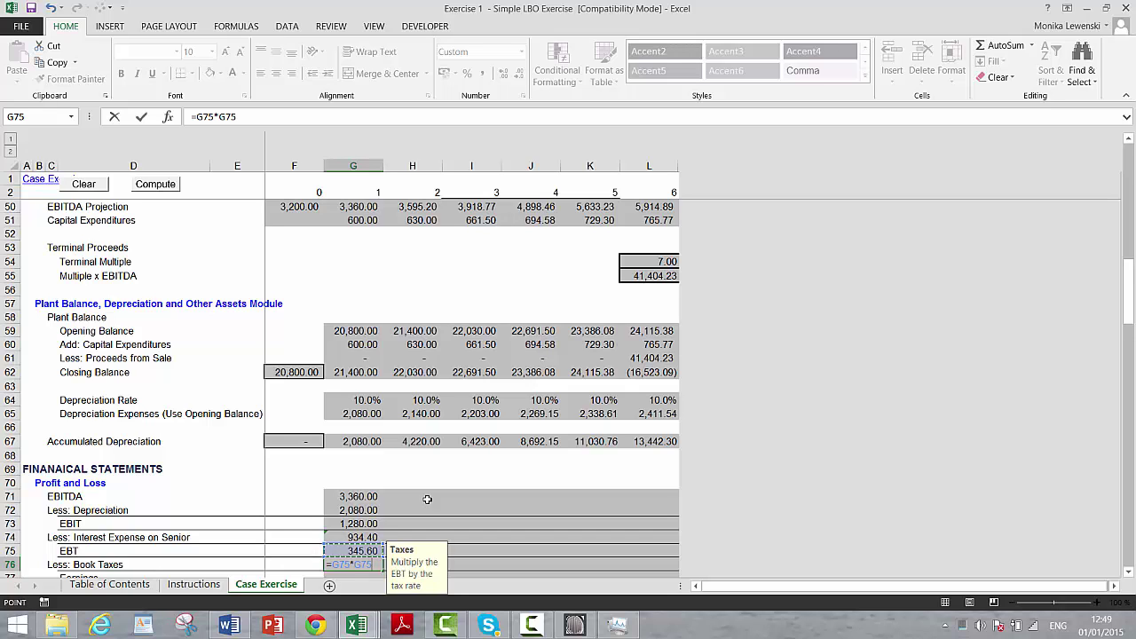
key(Up)
key(Up)
key(Up)
key(Up)
key(Up)
key(Up)
key(Up)
key(Up)
key(Up)
key(Up)
key(Up)
key(Up)
key(Up)
key(Up)
key(Up)
key(Up)
key(Up)
key(Up)
key(Up)
key(Up)
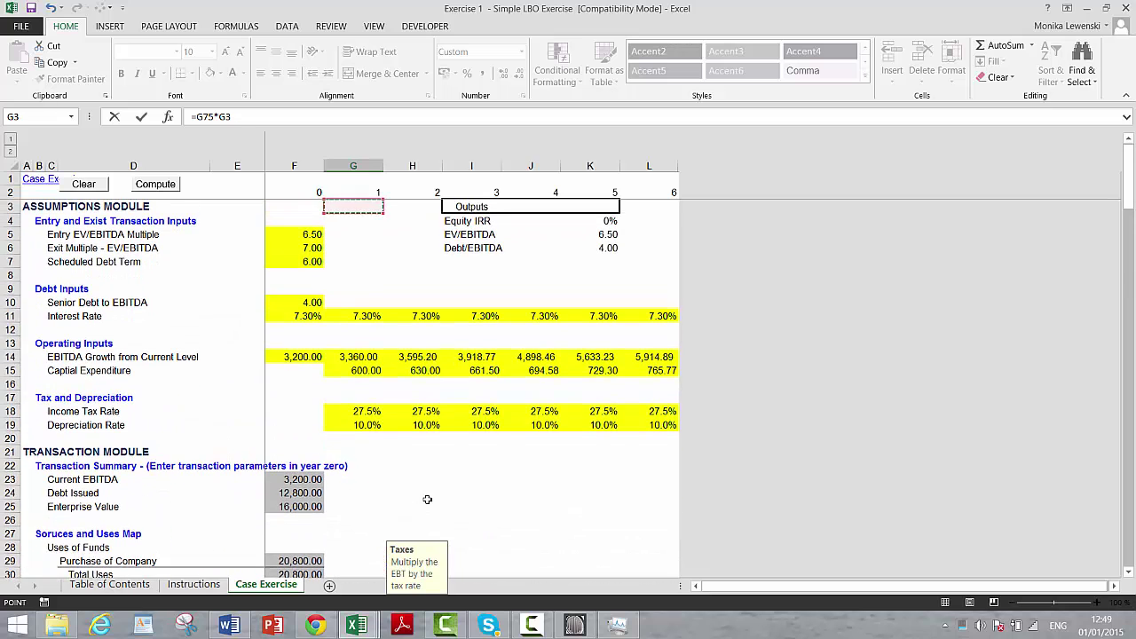
key(Down)
key(Down)
key(Down)
key(Down)
key(Down)
key(Down)
key(Down)
key(Down)
key(Down)
key(Down)
key(Down)
key(Down)
key(Down)
key(Down)
key(Down)
key(Down)
key(Down)
key(Up)
key(Up)
key(Return)
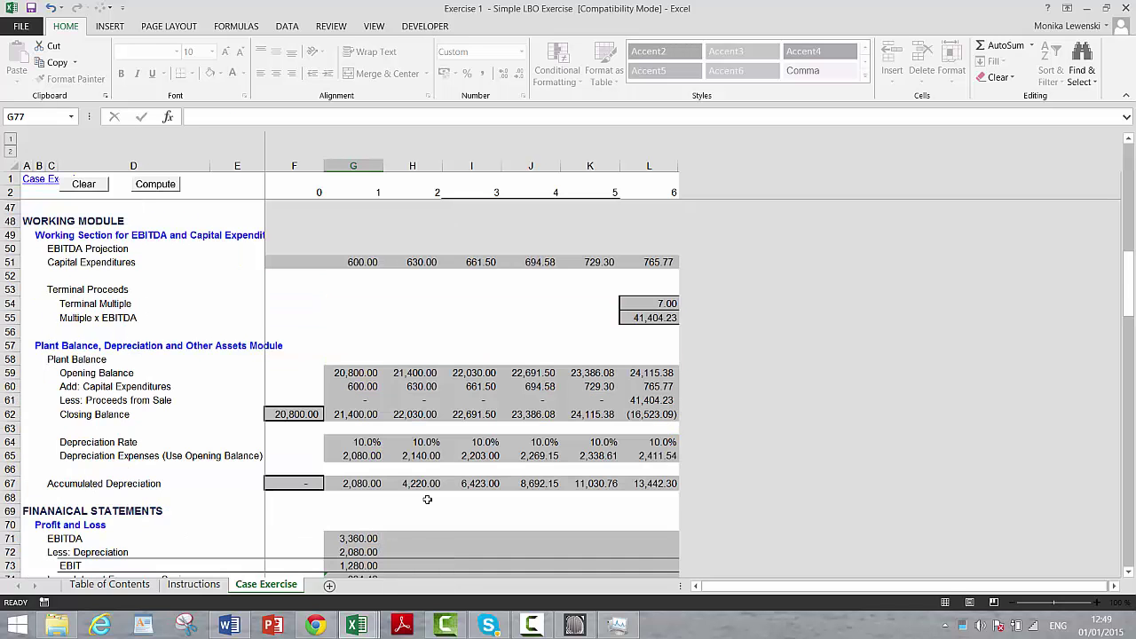
text(=)
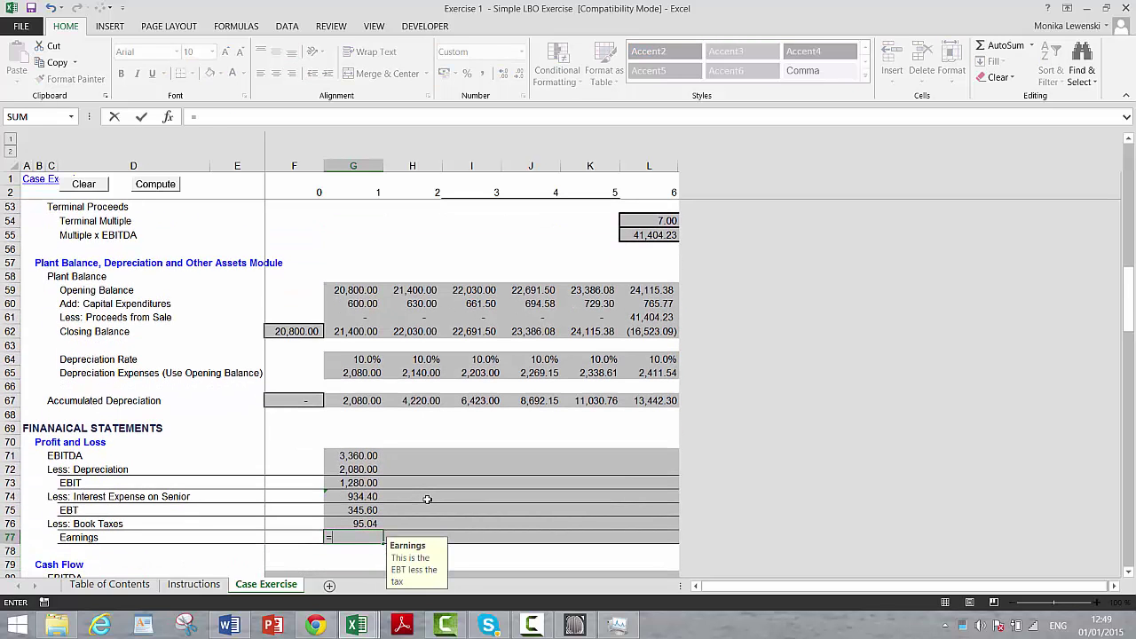
key(Up)
key(Up)
key(Up)
key(Down)
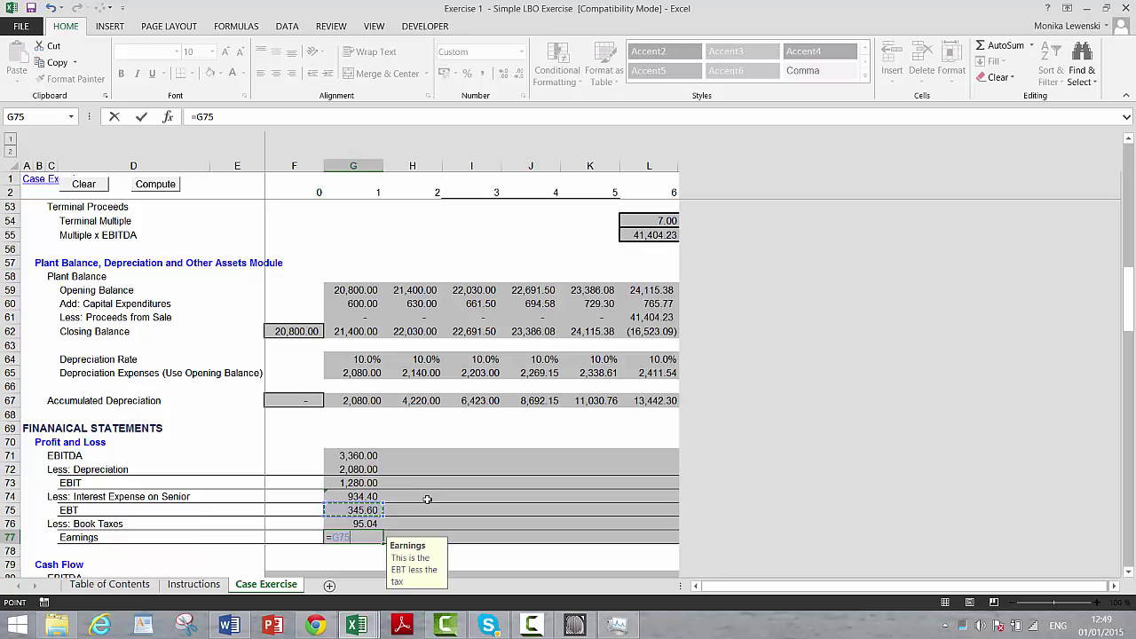
text(-)
key(Up)
key(Return)
key(Down)
key(Down)
key(Down)
key(Down)
key(Down)
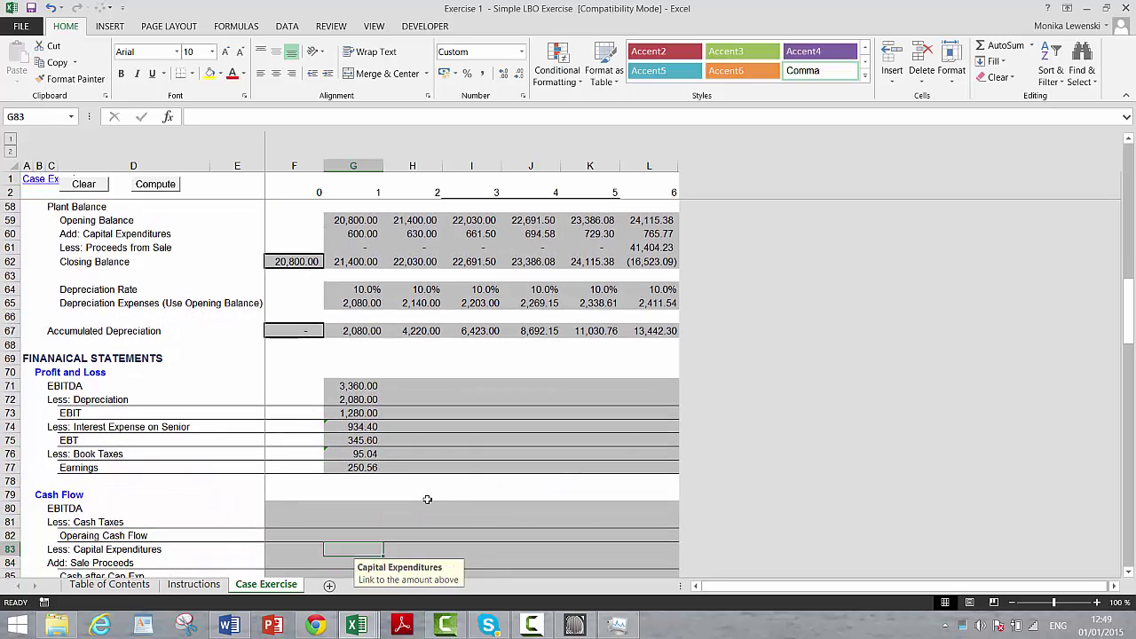
Link year-1 cash flow EBITDA 3,360.00, cash taxes 95.04 and operating cash flow 3,264.96.
key(Up)
key(Up)
key(Up)
text(=)
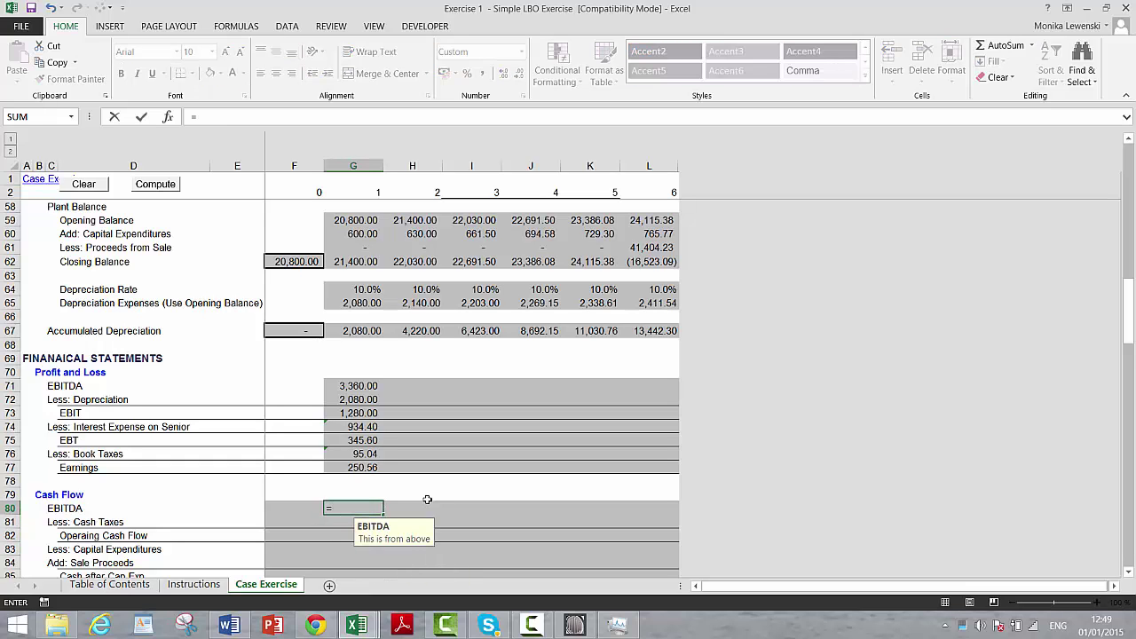
key(Up)
key(Up)
key(Up)
key(Up)
key(Up)
key(Up)
key(Up)
key(Up)
key(Up)
key(Up)
key(Up)
key(Down)
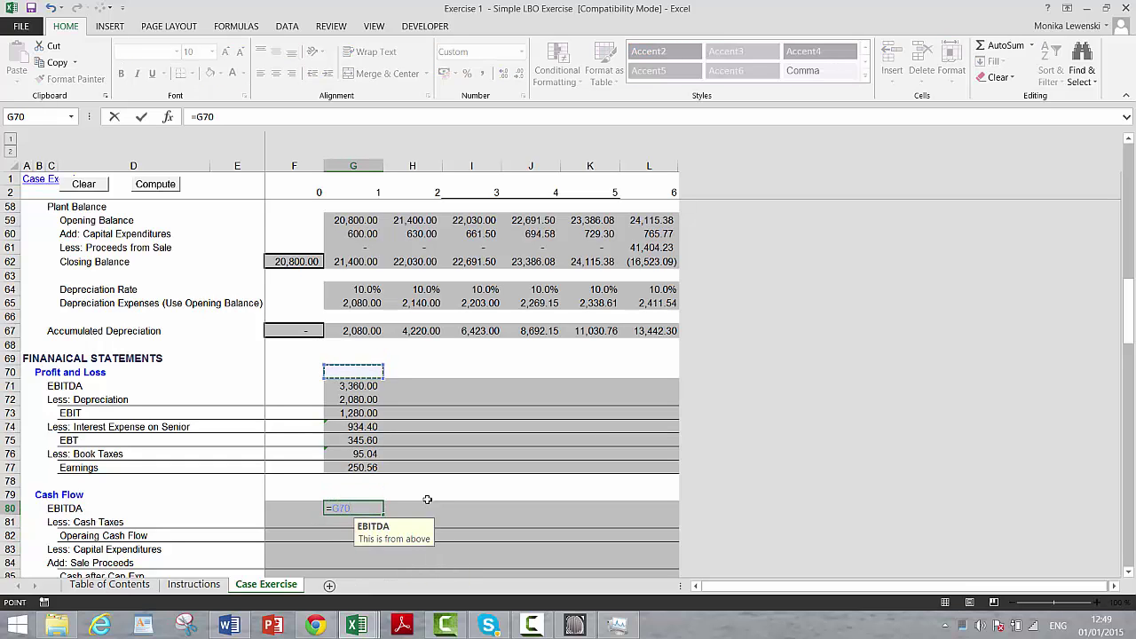
key(Return)
text(=)
key(Up)
key(Up)
key(Up)
key(Up)
key(Up)
key(Return)
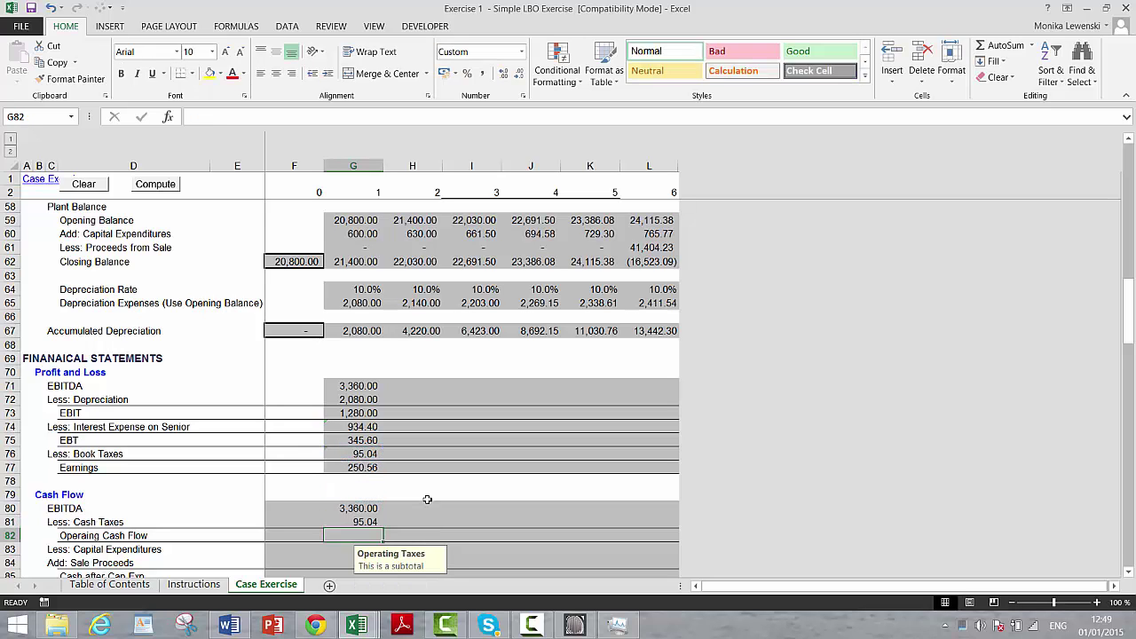
text(=)
key(Up)
key(Up)
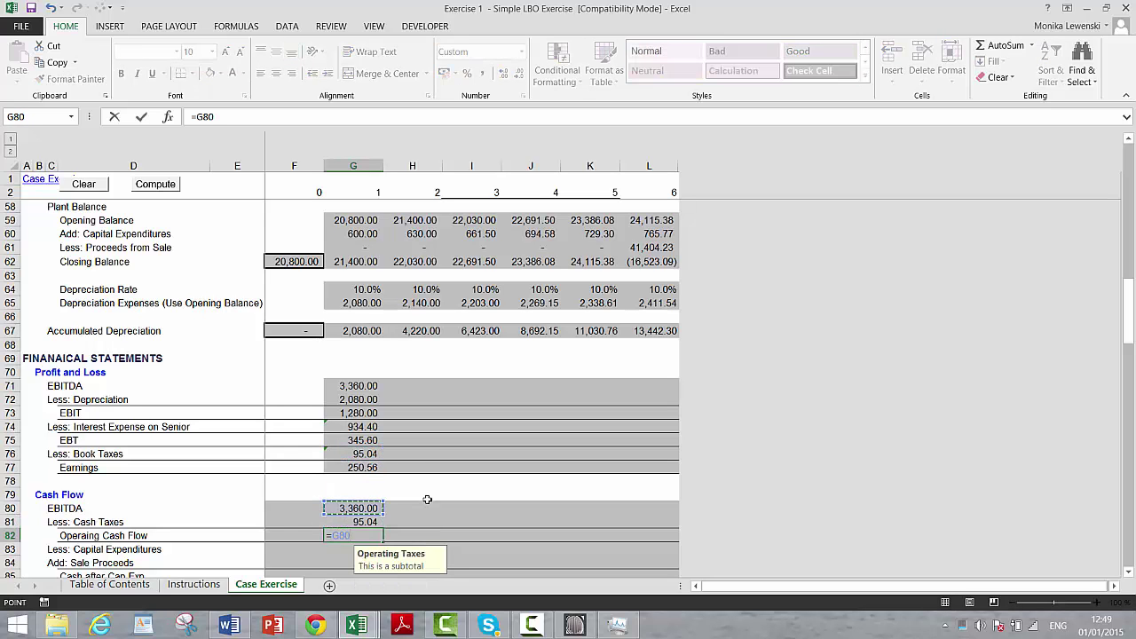
key(Return)
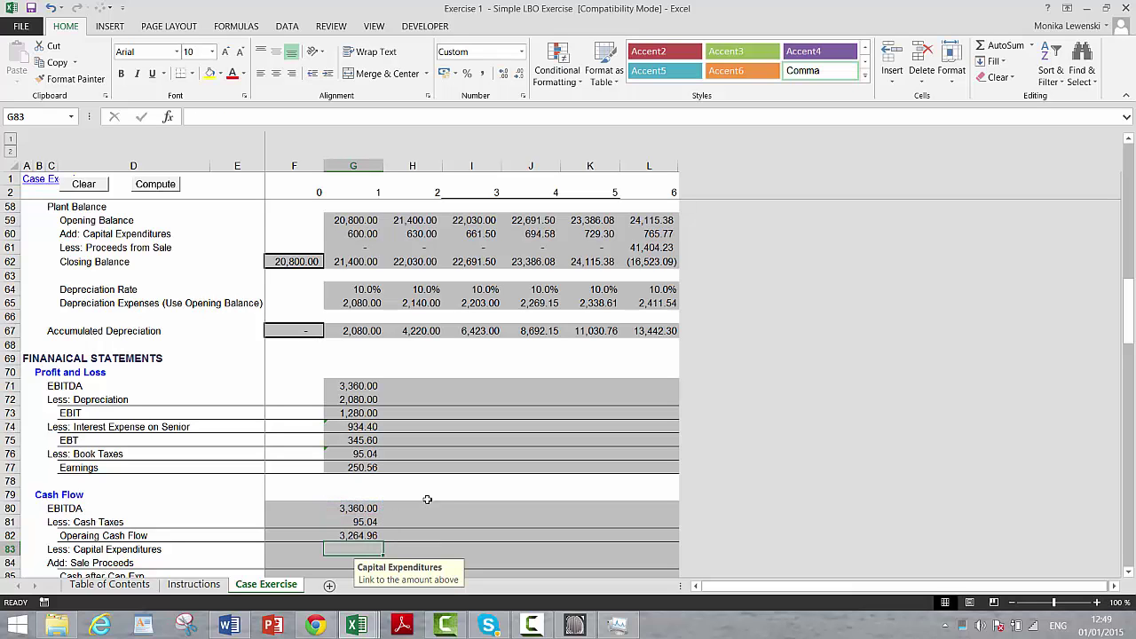
Link year-1 capital expenditures of 600.00 and sale proceeds, and begin the Cash after Cap Exp formula.
text(=)
key(Up)
key(Up)
key(Up)
key(Up)
key(Up)
key(Up)
key(Up)
key(Up)
key(Up)
key(Up)
key(Up)
key(Up)
key(Up)
key(Up)
key(Up)
key(Up)
key(Up)
key(Up)
key(Up)
key(Up)
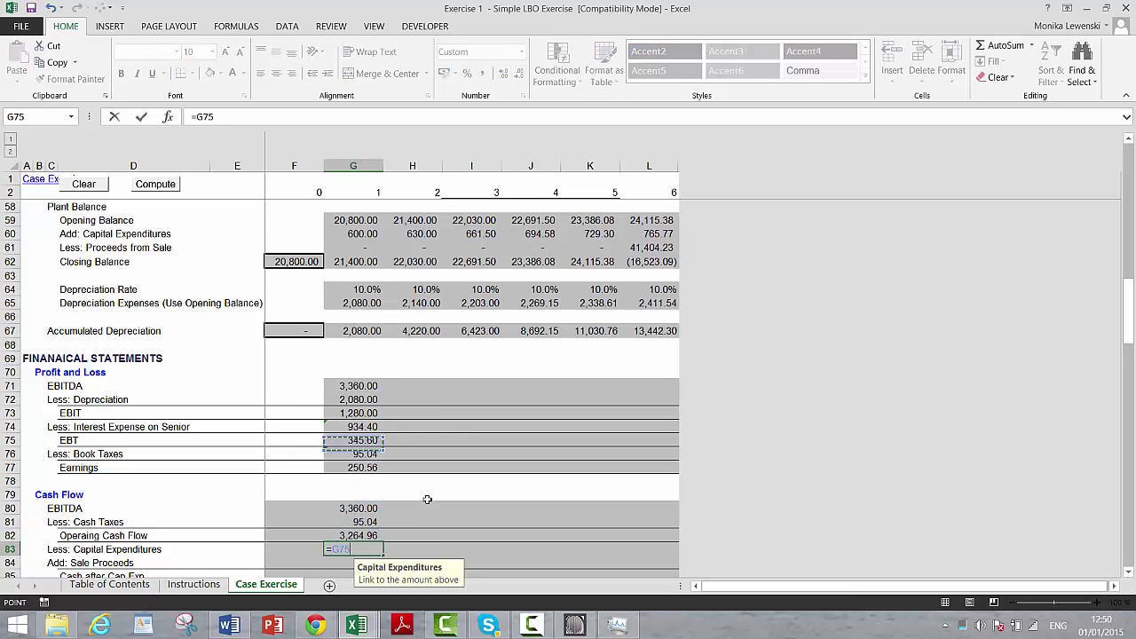
key(Up)
key(Up)
key(Return)
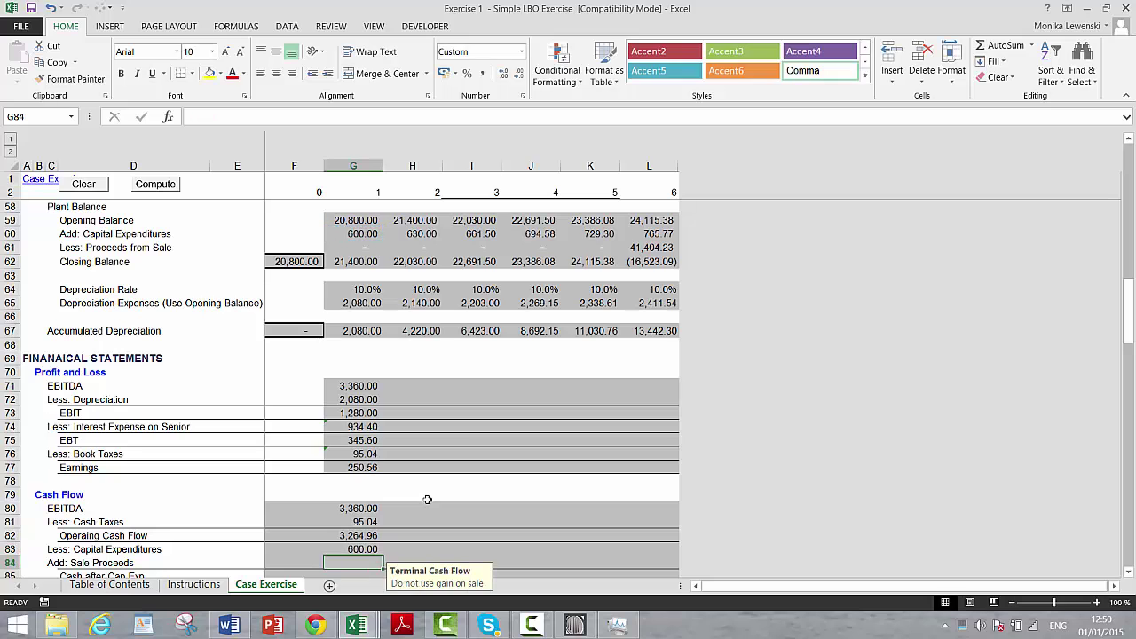
text(=)
key(Up)
key(Up)
key(Up)
key(Up)
key(Up)
key(Up)
key(Up)
key(Up)
key(Up)
key(Up)
key(Up)
key(Up)
key(Up)
key(Up)
key(Up)
key(Up)
key(Up)
key(Up)
key(Up)
key(Up)
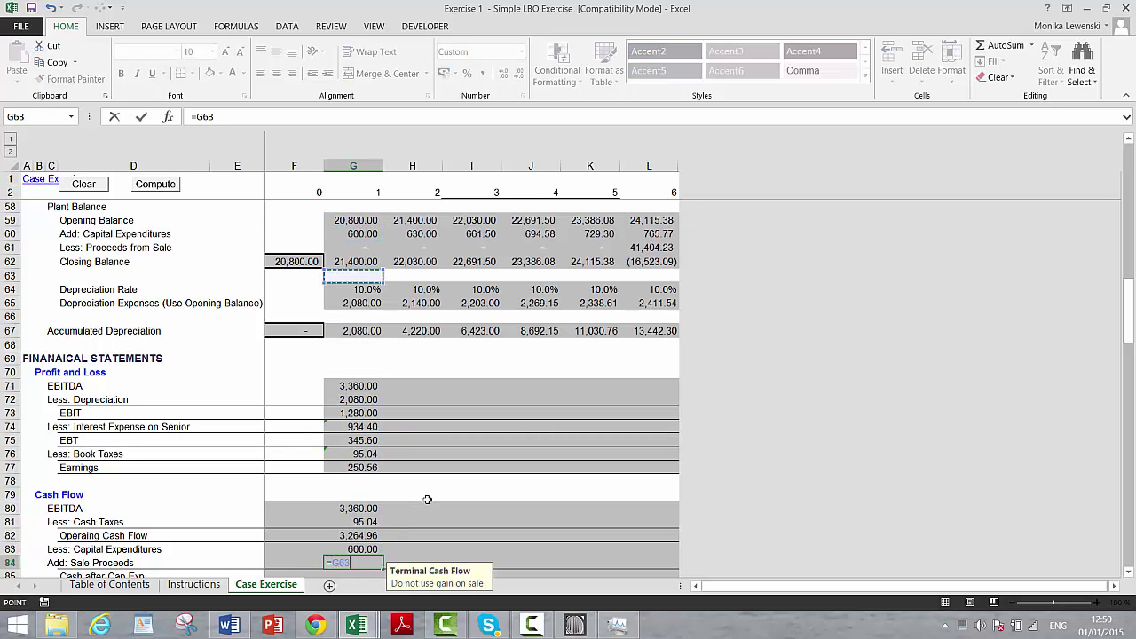
key(Up)
key(Up)
key(Return)
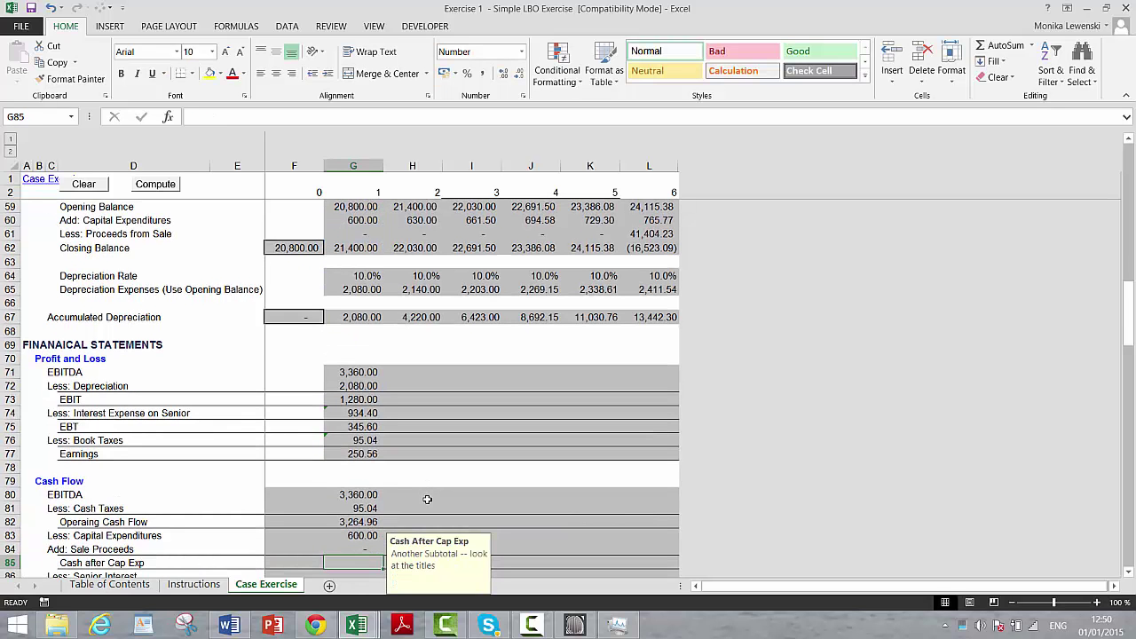
text(=)
key(Up)
key(Up)
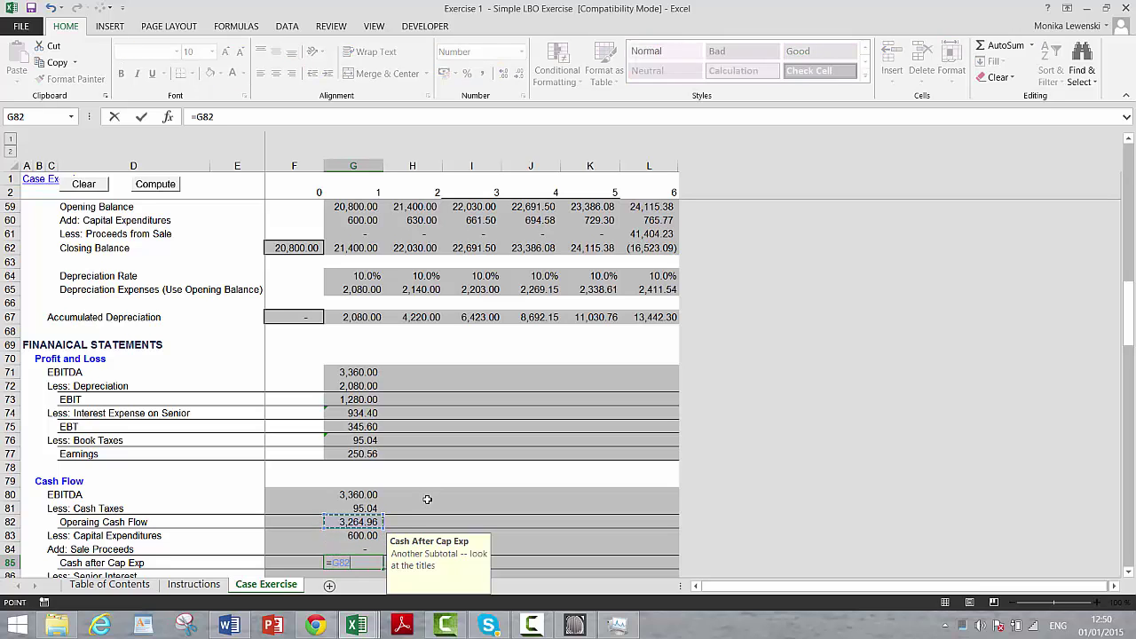
key(Up)
key(Up)
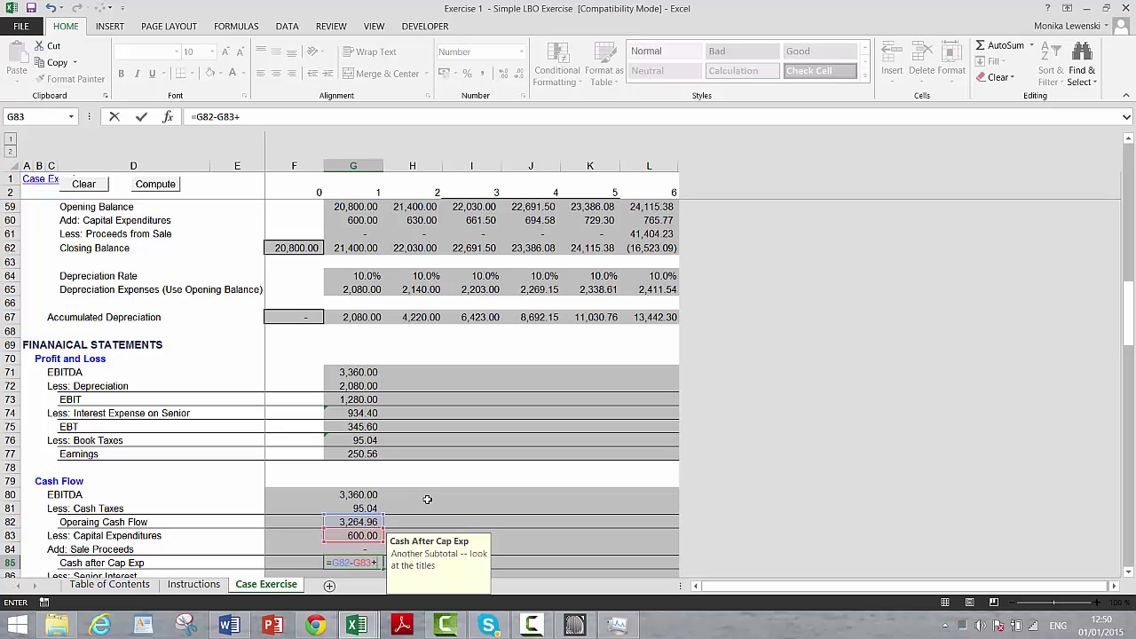
Complete Cash after Cap Exp at 2,664.96, link senior interest 934.40, and compute cash for debt.
key(Up)
key(Return)
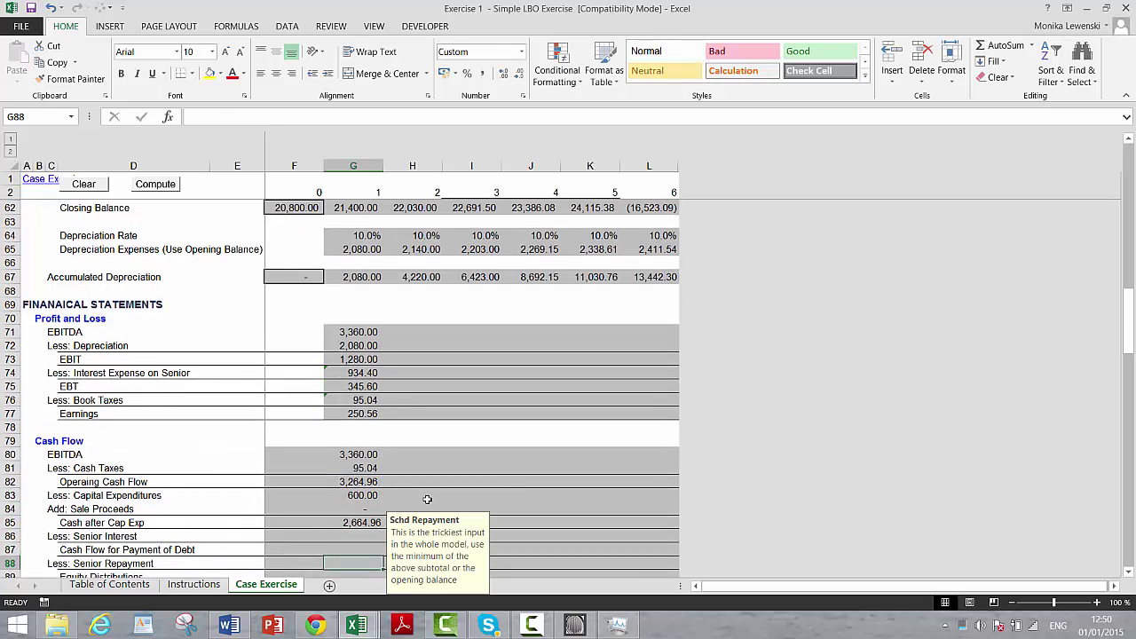
text(=)
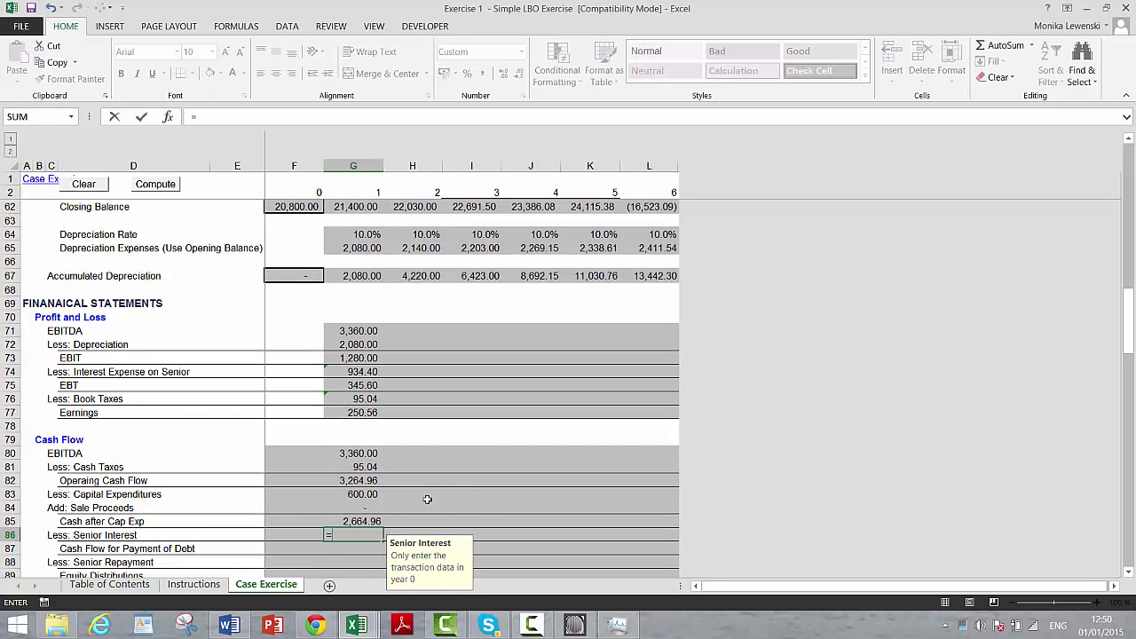
key(Up)
key(Up)
key(Up)
key(Up)
key(Up)
key(Up)
key(Up)
key(Up)
key(Up)
key(Up)
key(Up)
key(Up)
key(Up)
key(Up)
key(Up)
key(Up)
key(Up)
key(Up)
key(Up)
key(Up)
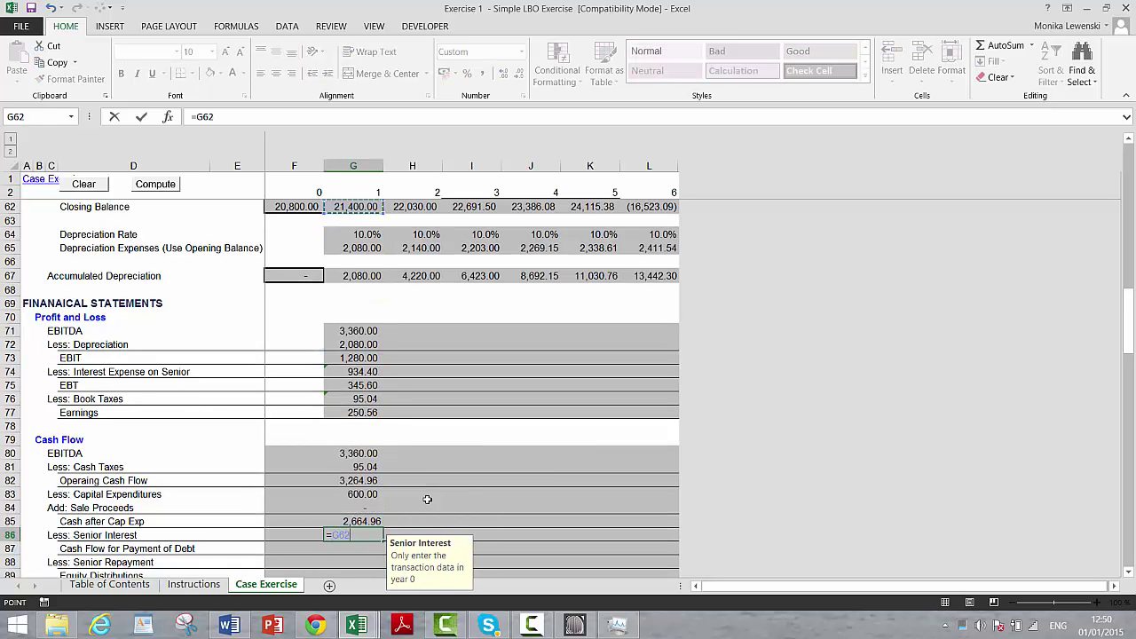
key(Up)
key(Up)
key(Up)
key(Up)
key(Up)
key(Down)
key(Down)
key(Down)
key(Down)
key(Down)
key(Down)
key(Down)
key(Down)
key(Down)
key(Down)
key(Down)
key(Down)
key(Down)
key(Down)
key(Down)
key(Down)
key(Down)
key(Up)
key(Up)
key(Up)
key(Return)
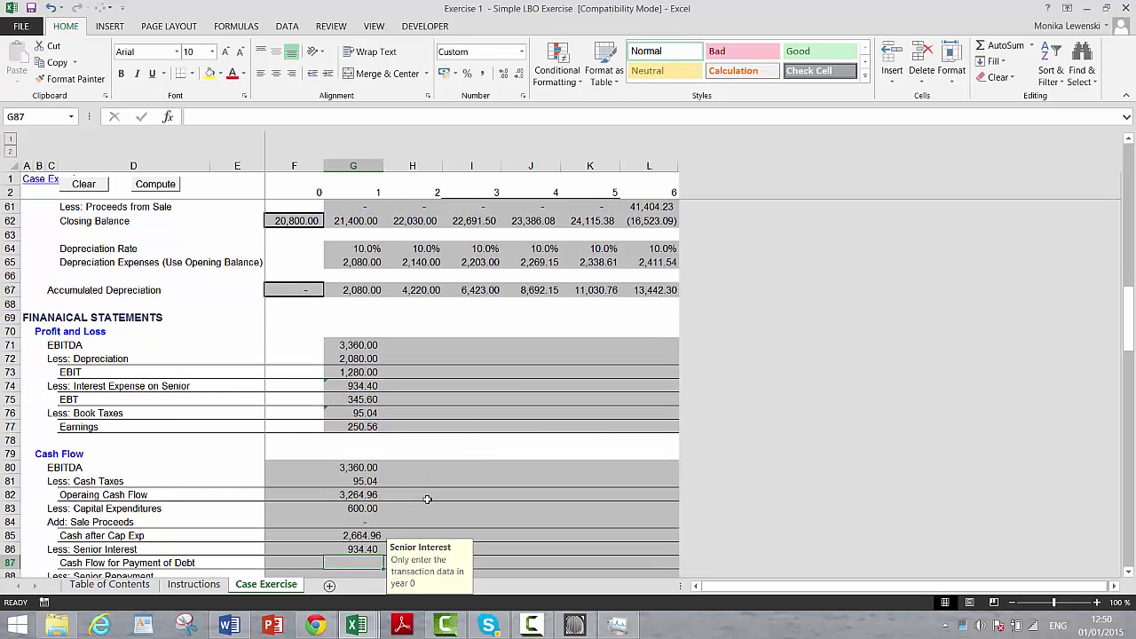
text(=)
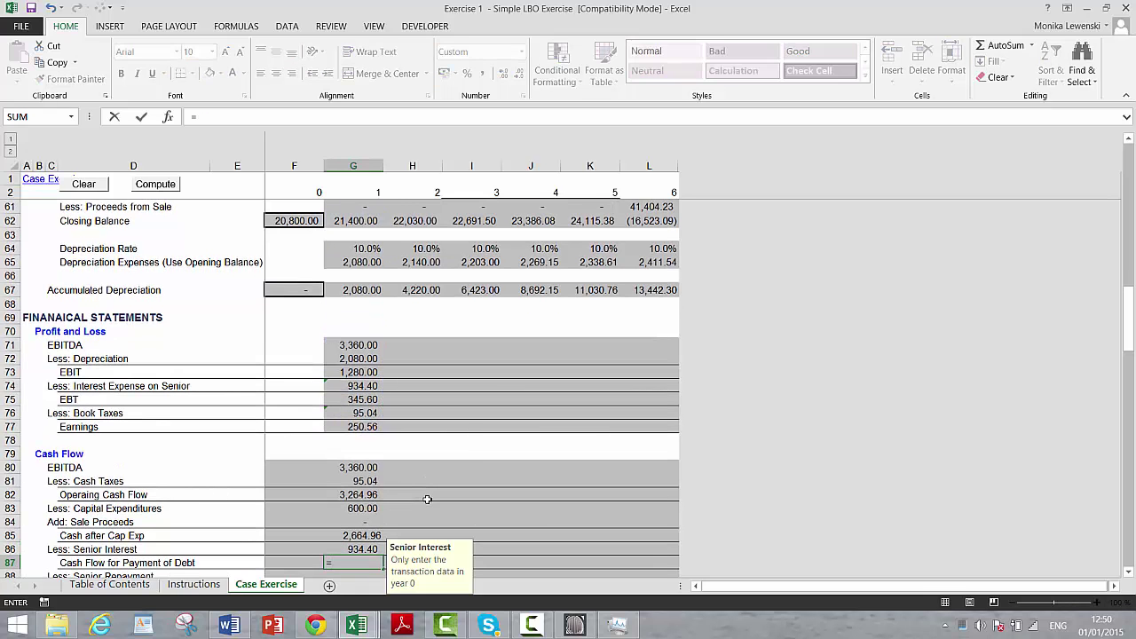
key(Up)
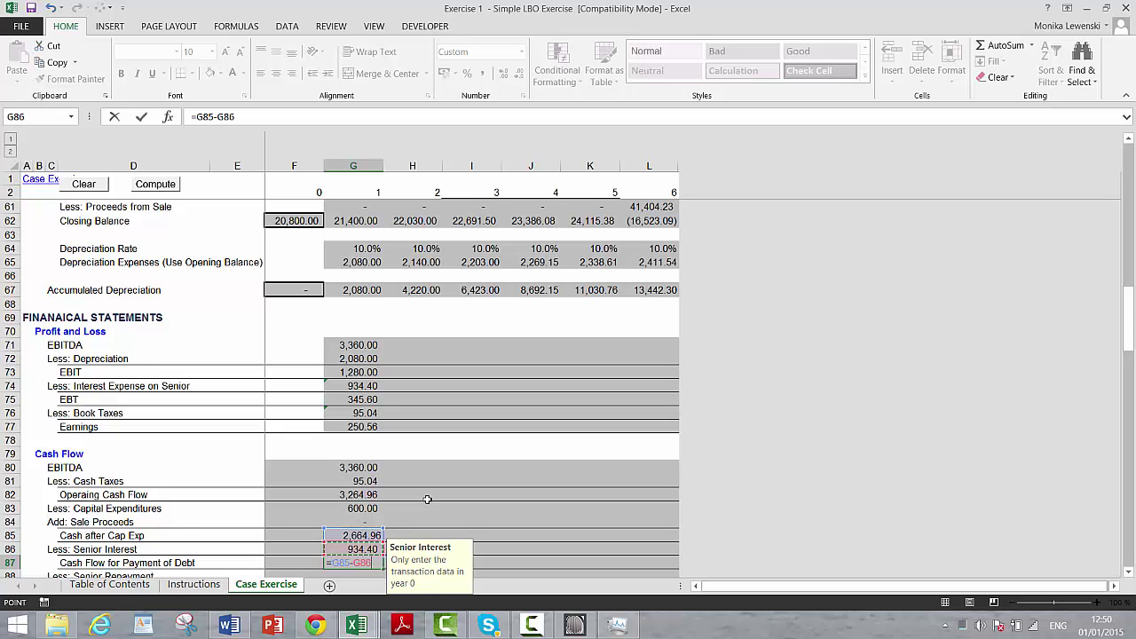
key(Return)
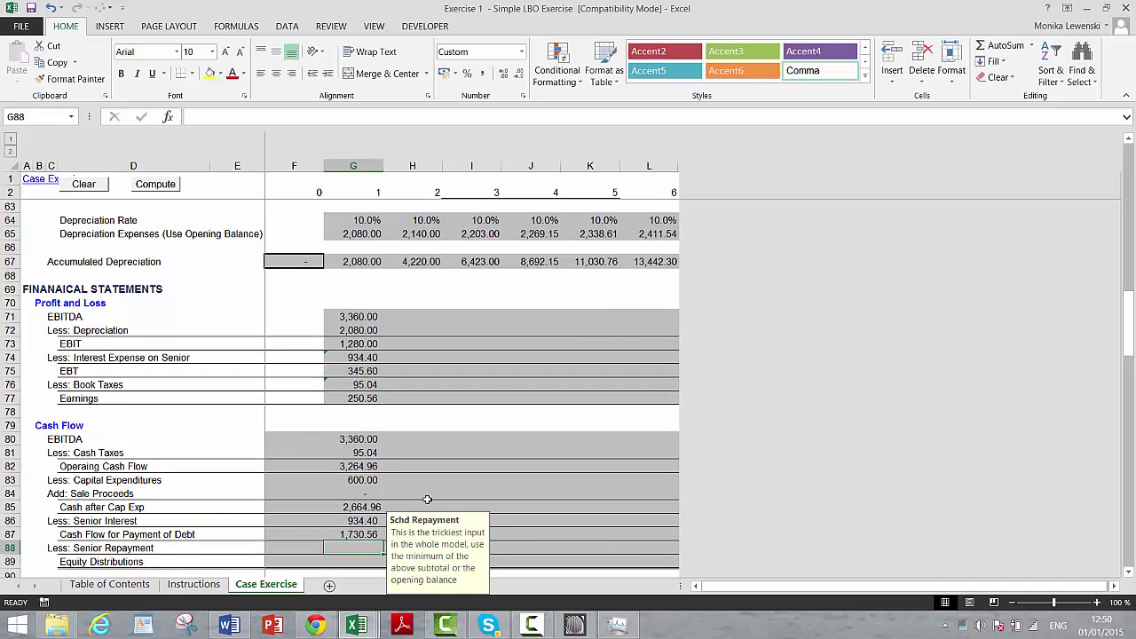
Link year-1 senior repayment to the scheduled repayments row (2,133.33).
text(=)
key(Up)
key(Up)
key(Up)
key(Up)
key(Up)
key(Up)
key(Up)
key(Up)
key(Up)
key(Up)
key(Up)
key(Up)
key(Up)
key(Up)
key(Up)
key(Up)
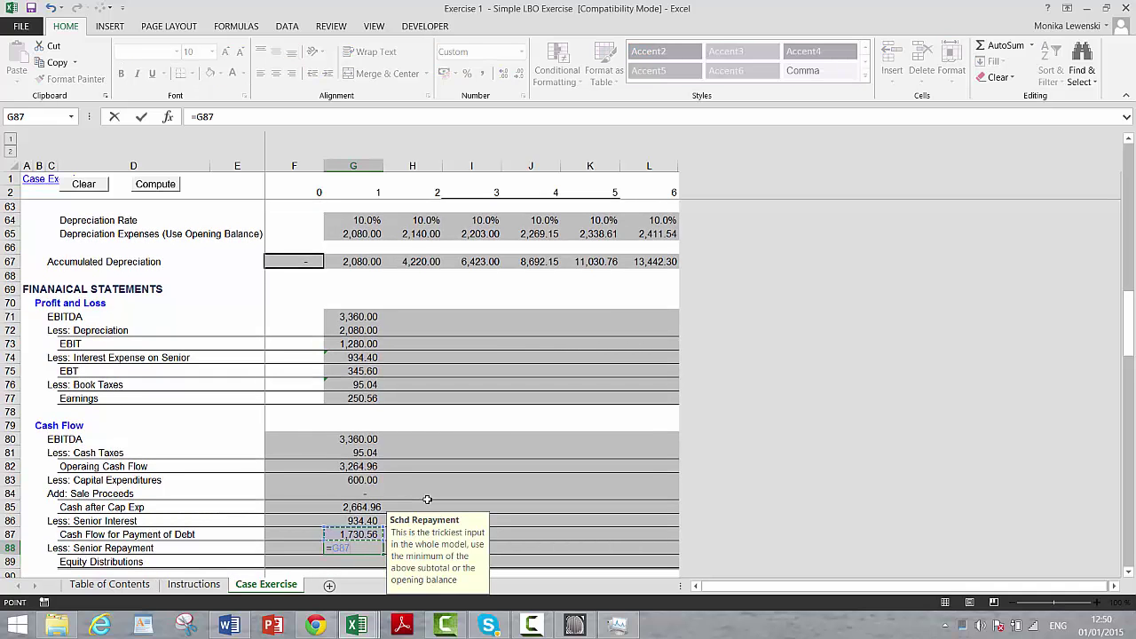
key(Up)
key(Up)
key(Up)
key(Up)
key(Up)
key(Up)
key(Up)
key(Up)
key(Up)
key(Up)
key(Up)
key(Up)
key(Up)
key(Up)
key(Up)
key(Up)
key(Up)
key(Up)
key(Up)
key(Up)
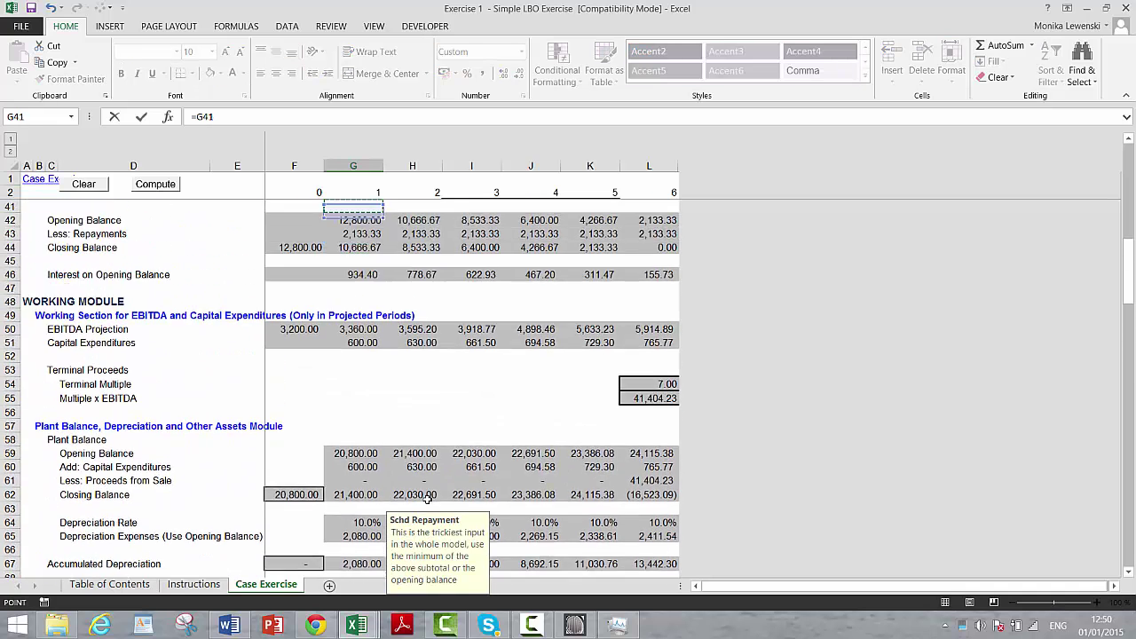
key(Up)
key(Up)
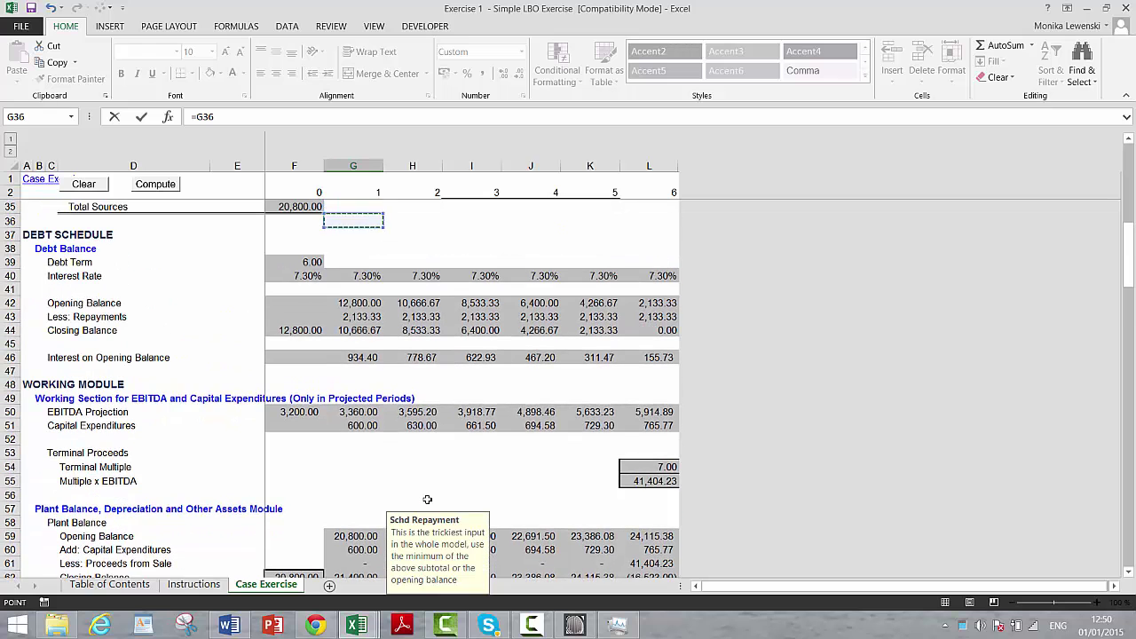
key(Down)
key(Down)
key(Down)
key(Down)
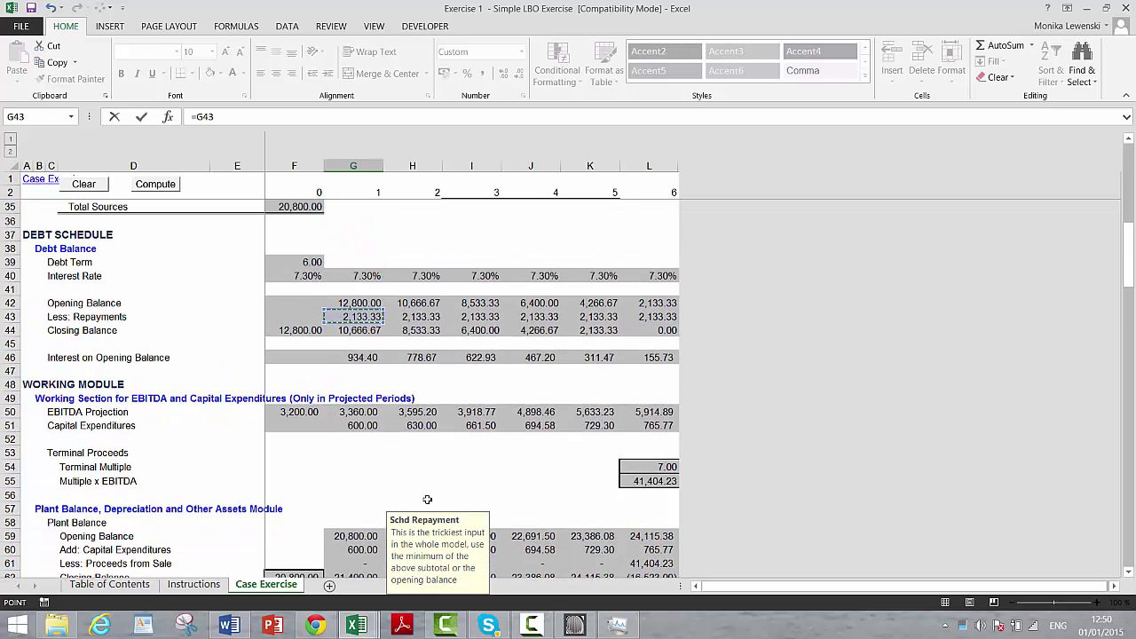
key(Return)
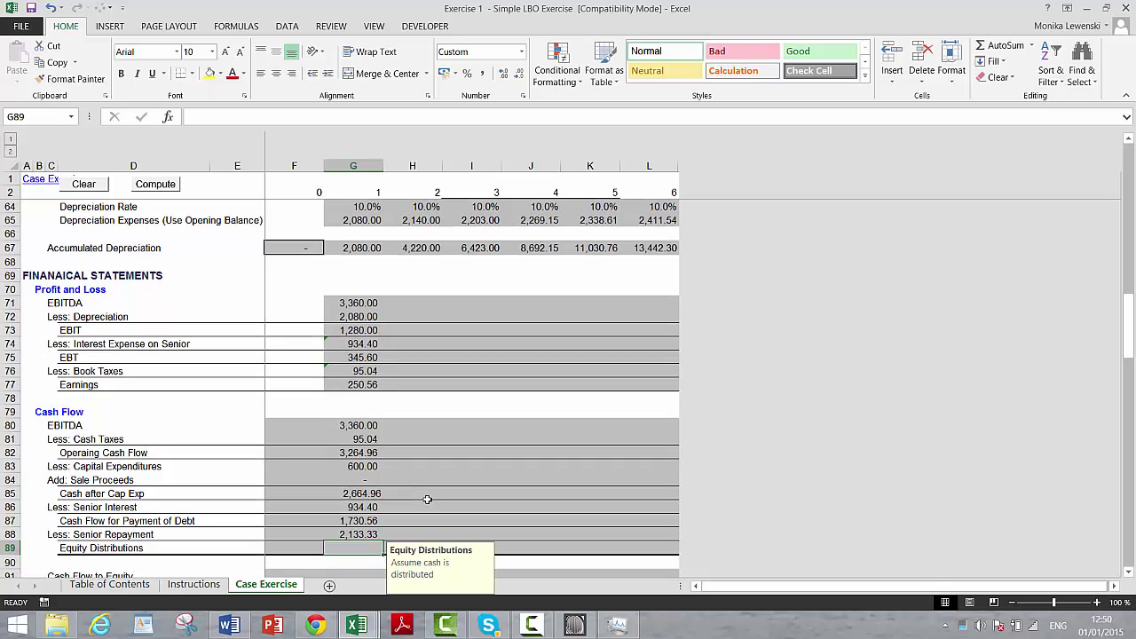
Re-trace the senior repayment reference to scheduled repayments, then cancel, keeping the existing link.
text(=)
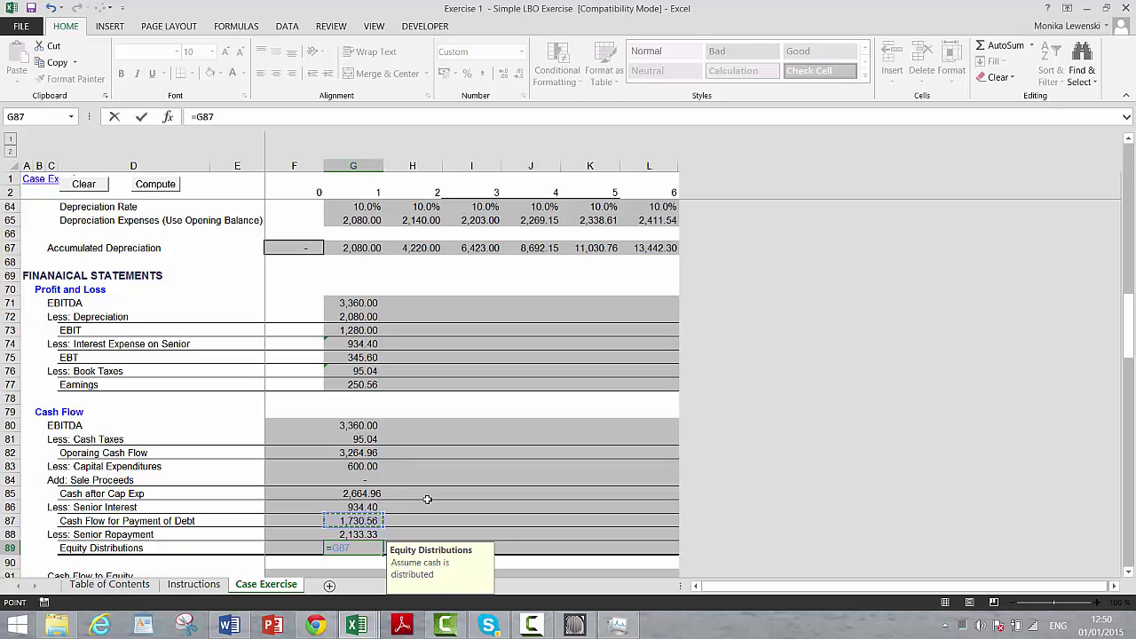
key(Escape)
key(Up)
text(=)
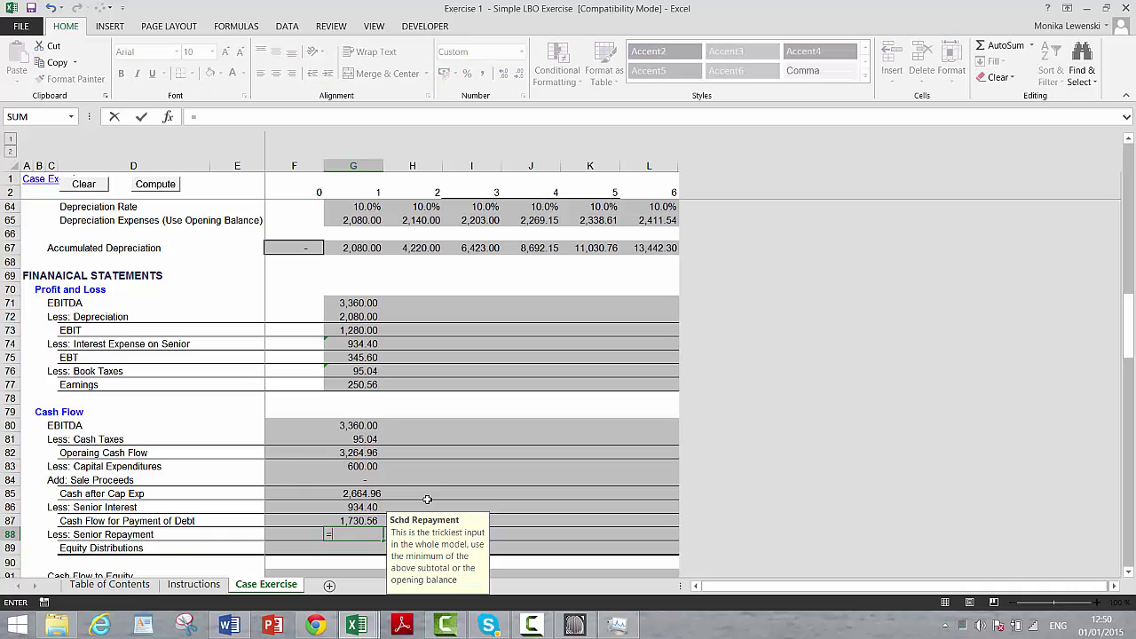
key(Up)
key(Up)
key(Up)
key(Up)
key(Up)
key(Up)
key(Up)
key(Up)
key(Up)
key(Up)
key(Up)
key(Up)
key(Up)
key(Up)
key(Up)
key(Up)
key(Up)
key(Up)
key(Up)
key(Up)
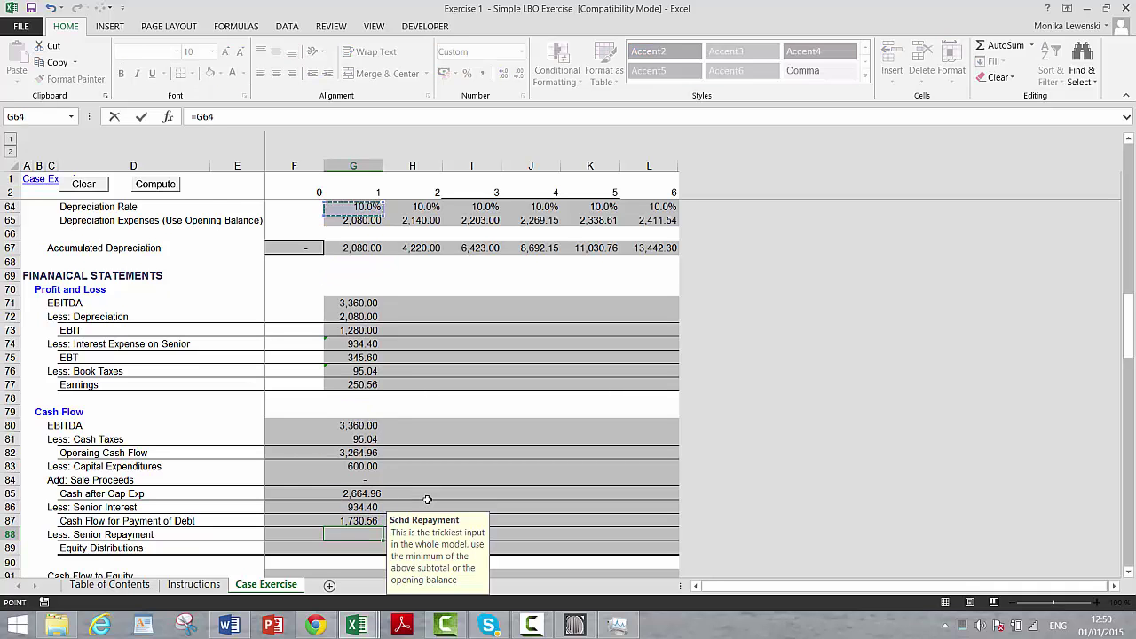
key(Up)
key(Down)
key(Down)
key(Down)
key(Up)
key(Up)
key(Up)
key(Up)
key(Up)
key(Up)
key(Up)
key(Up)
key(Up)
key(Up)
key(Up)
key(Up)
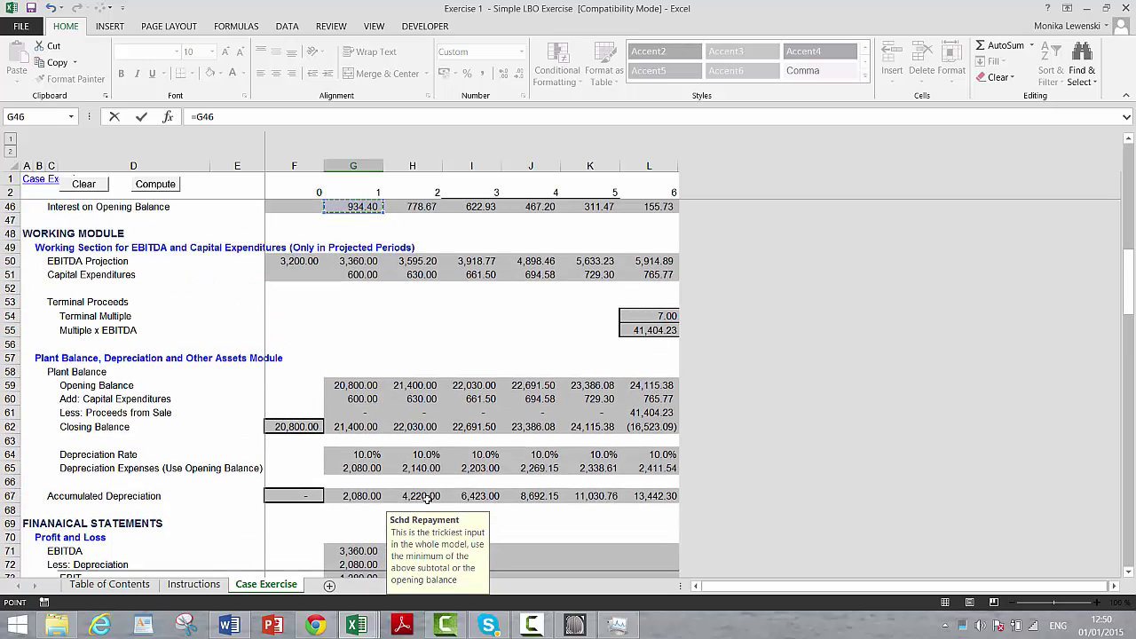
key(Up)
key(Up)
key(Up)
key(Up)
key(Up)
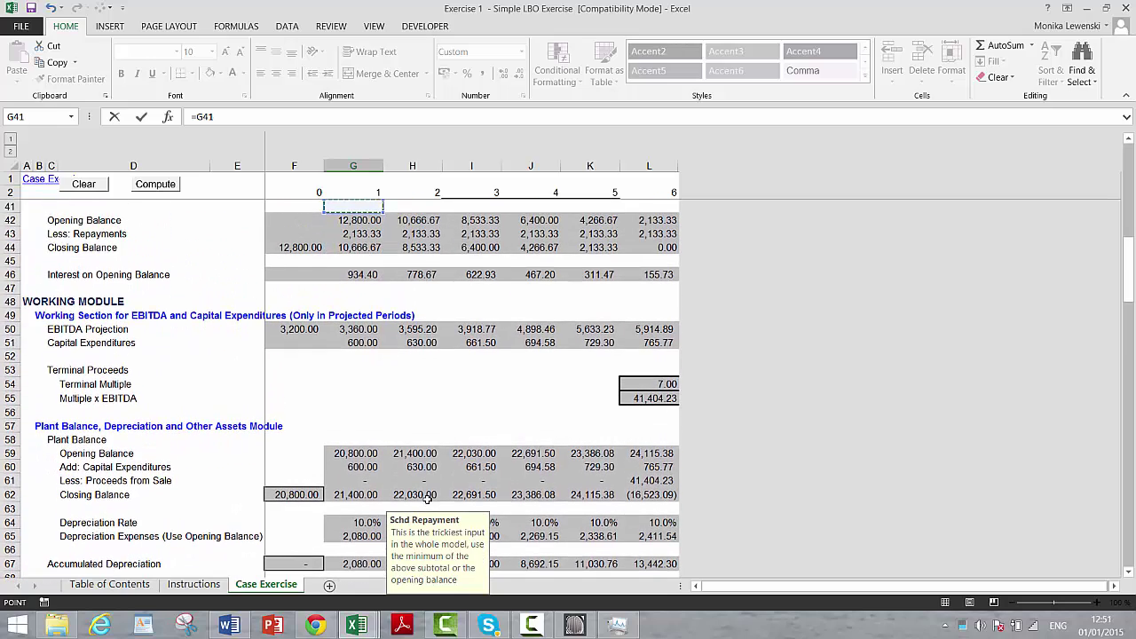
key(Up)
key(Up)
key(Down)
key(Down)
key(Down)
key(Down)
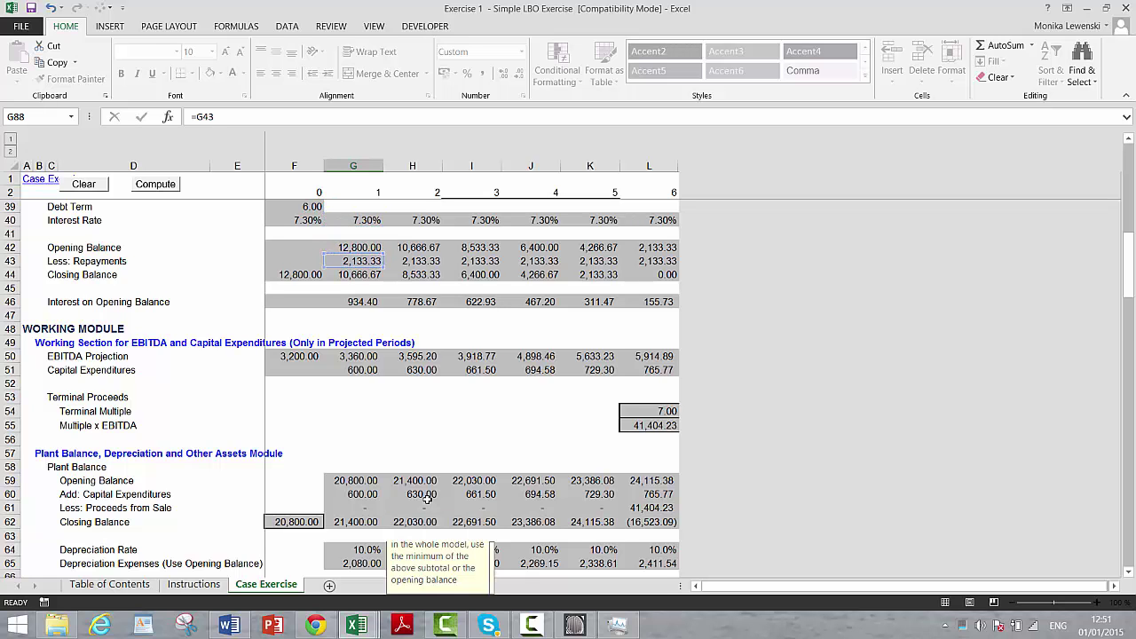
key(Escape)
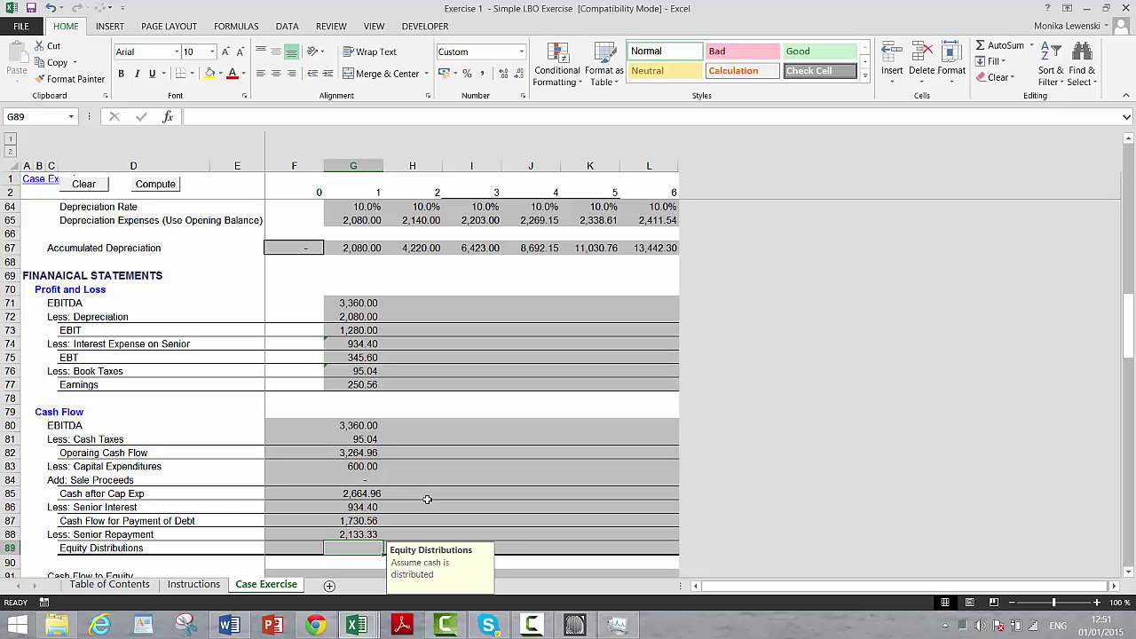
Enter equity distributions as cash for debt less senior repayment, giving (402.77).
text(=)
key(Up)
key(Up)
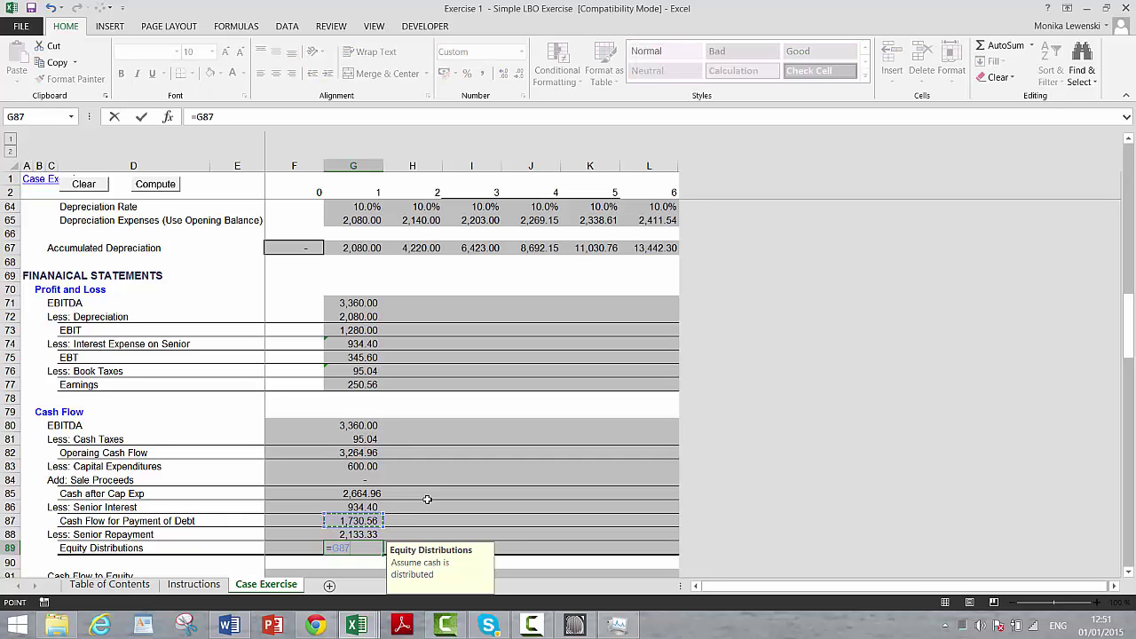
text(-)
key(Up)
Confirm equity distributions of (402.77) and link year-1 Cash Flow to Equity to them.
key(Return)
key(Down)
key(Down)
key(Down)
key(Up)
key(Up)
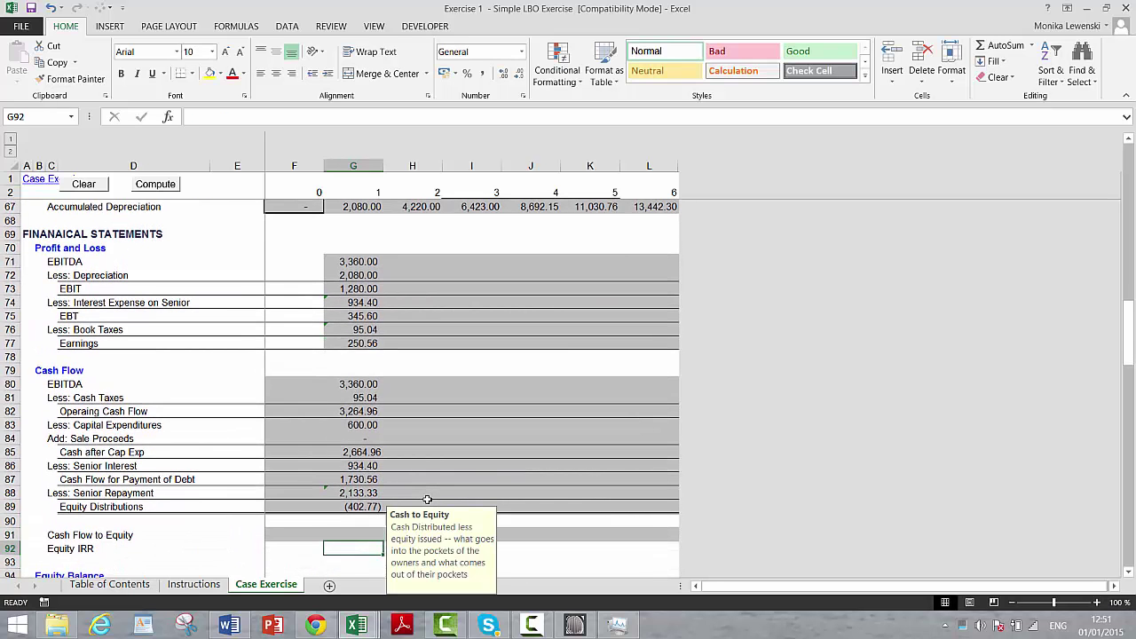
text(=)
key(Up)
key(Up)
key(Return)
Set year-0 Cash Flow to Equity to minus Equity Issued (F34), giving -8,000.00.
key(Up)
key(Left)
text(=)
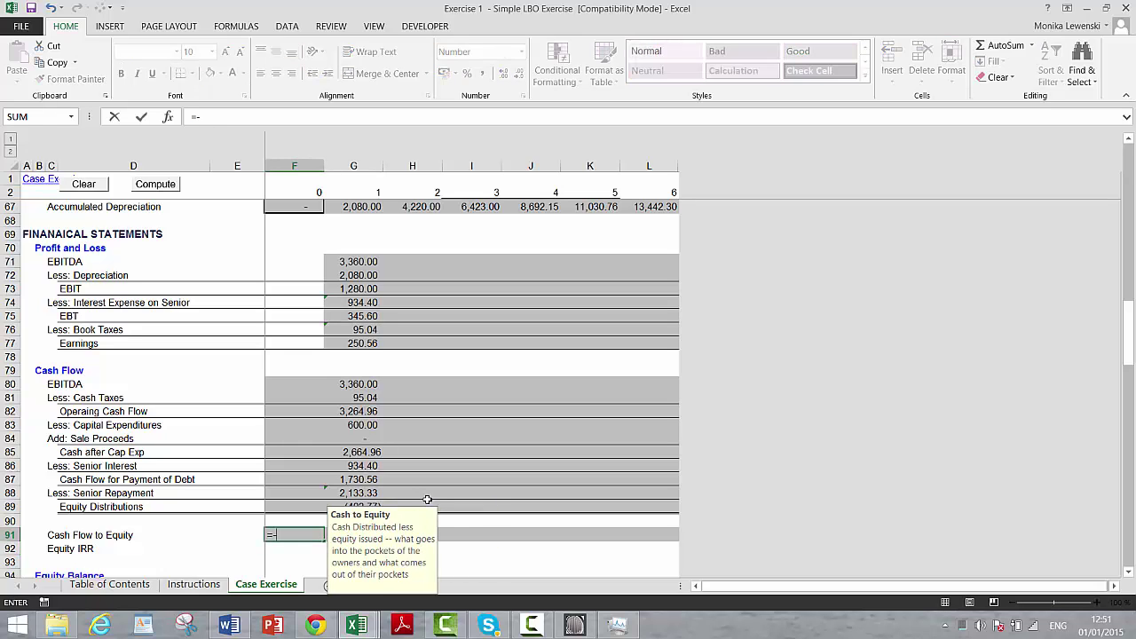
key(Page_Up)
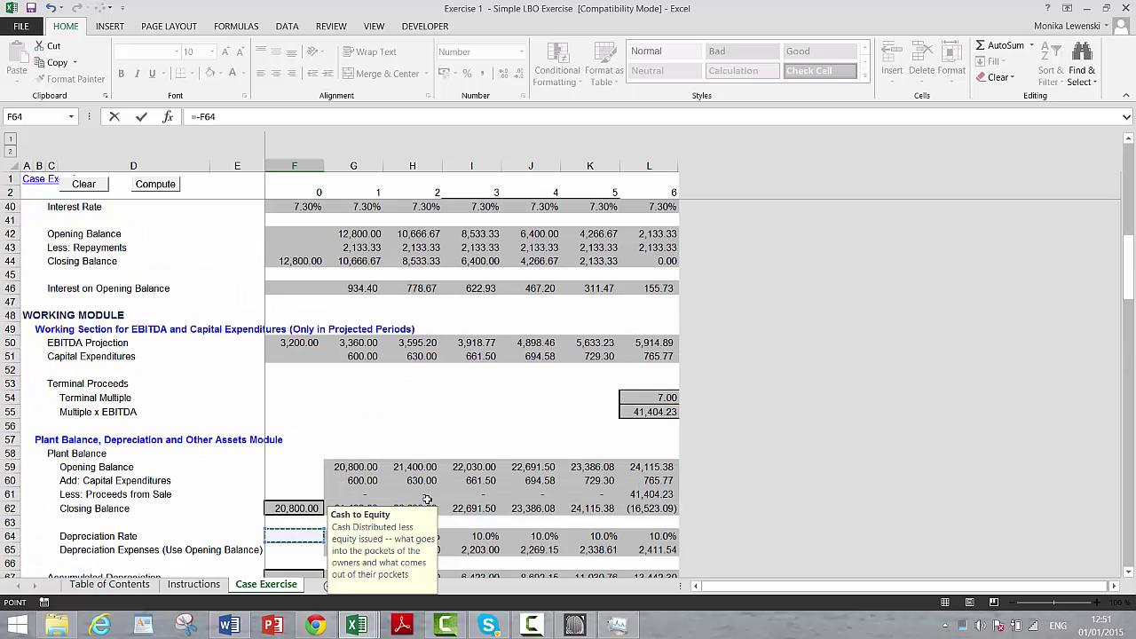
key(Up)
key(Up)
key(Up)
key(Up)
key(Up)
key(Up)
key(Up)
key(Up)
key(Up)
key(Up)
key(Up)
key(Up)
key(Up)
key(Up)
key(Up)
key(Up)
key(Up)
key(Up)
key(Up)
key(Up)
key(Up)
key(Up)
key(Up)
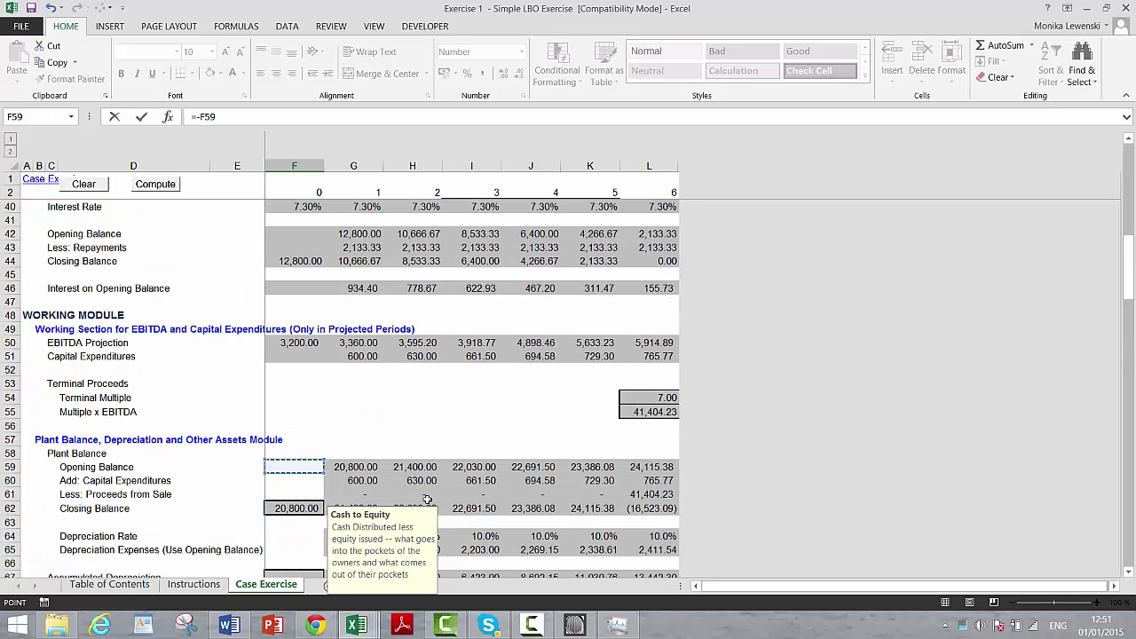
key(Up)
key(Up)
key(Up)
key(Up)
key(Up)
key(Up)
key(Up)
key(Up)
key(Up)
key(Up)
key(Up)
key(Up)
key(Up)
key(Up)
key(Up)
key(Up)
key(Up)
key(Up)
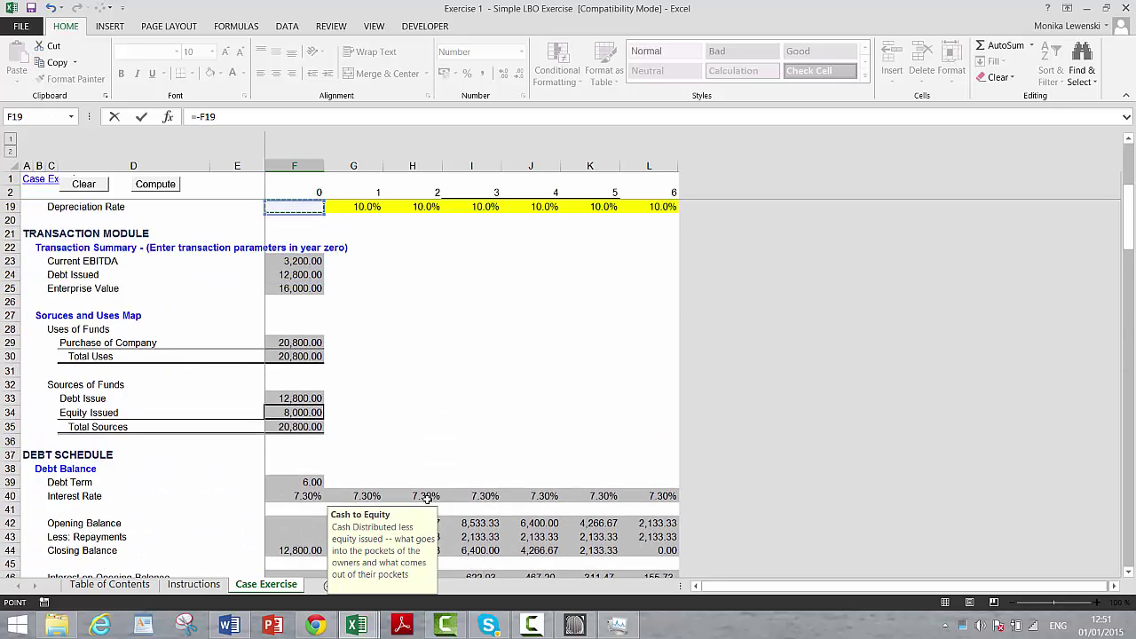
key(Down)
key(Down)
key(Down)
key(Down)
key(Down)
key(Down)
key(Down)
key(Down)
key(Down)
key(Down)
key(Down)
key(Down)
key(Down)
key(Down)
key(Down)
key(Down)
key(Down)
key(Down)
key(Down)
key(Down)
key(Down)
key(Down)
key(Down)
key(Down)
key(Down)
key(Down)
key(Down)
key(Down)
key(Down)
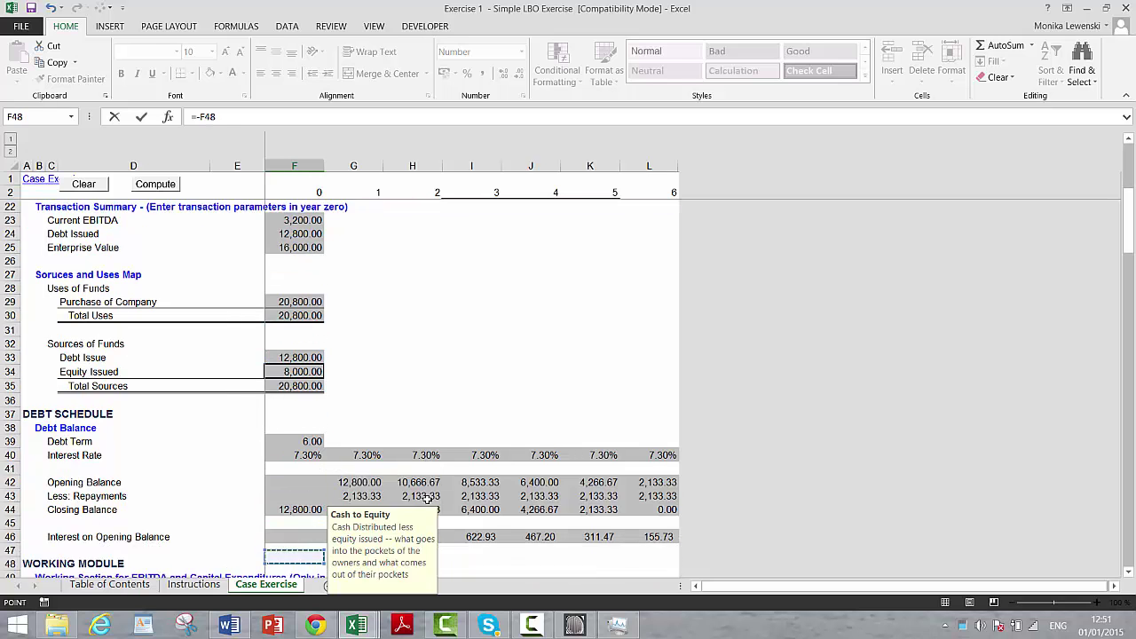
key(Down)
key(Down)
key(Down)
key(Down)
key(Down)
key(Down)
key(Down)
key(Down)
key(Down)
key(Down)
key(Down)
key(Down)
key(Down)
key(Down)
key(Down)
key(Down)
key(Down)
key(Down)
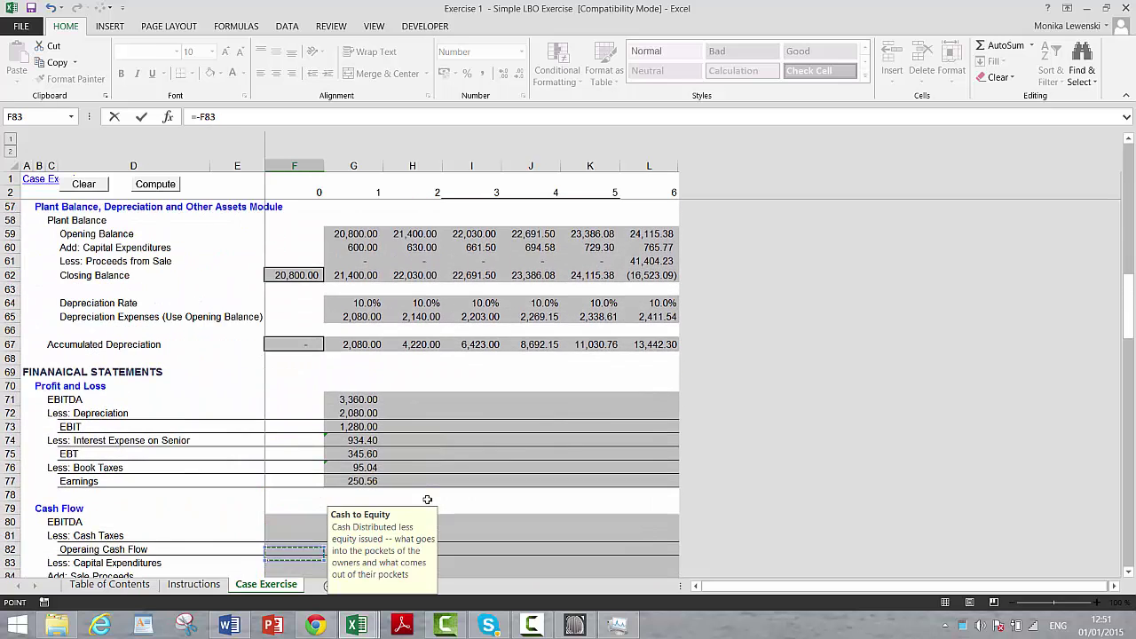
key(Up)
key(Up)
key(Up)
key(Up)
key(Up)
key(Up)
key(Up)
key(Up)
key(Up)
key(Up)
key(Up)
key(Up)
key(Up)
key(Down)
key(Down)
key(Down)
key(Down)
key(Down)
key(Down)
key(Down)
key(Down)
key(Down)
key(Down)
key(Down)
key(Up)
key(Up)
key(Up)
key(Up)
key(Up)
key(Up)
key(Up)
key(Up)
key(Up)
key(Up)
key(Up)
key(Up)
key(Up)
key(Up)
key(Up)
key(Up)
key(Up)
key(Up)
key(Up)
key(Up)
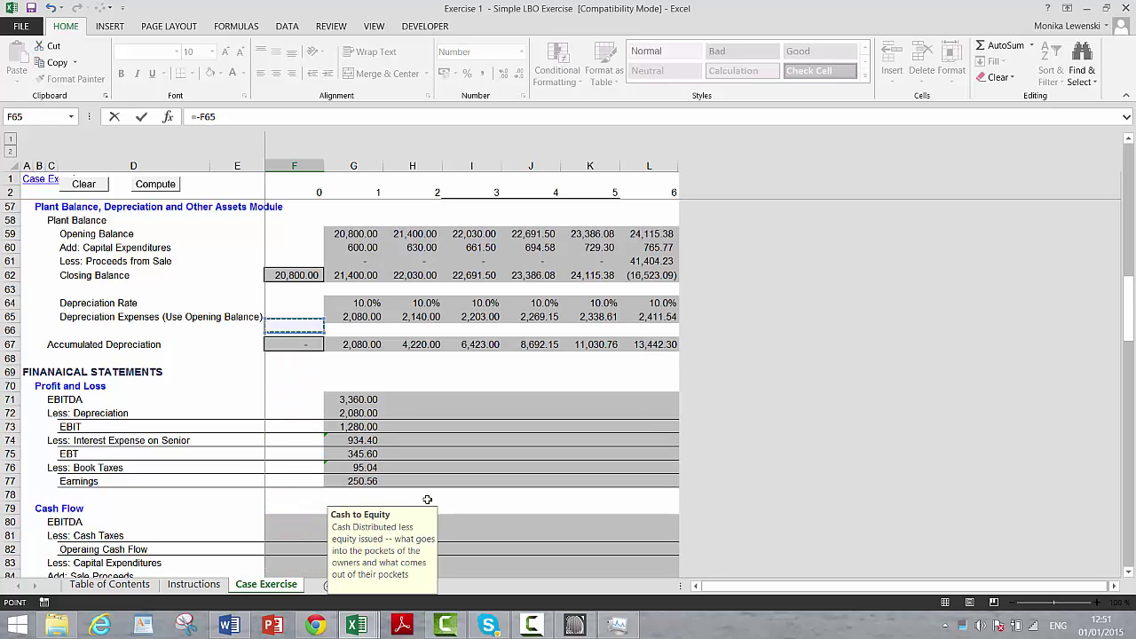
key(Up)
key(Up)
key(Up)
key(Up)
key(Up)
key(Up)
key(Up)
key(Up)
key(Up)
key(Up)
key(Up)
key(Up)
key(Up)
key(Up)
key(Up)
key(Up)
key(Up)
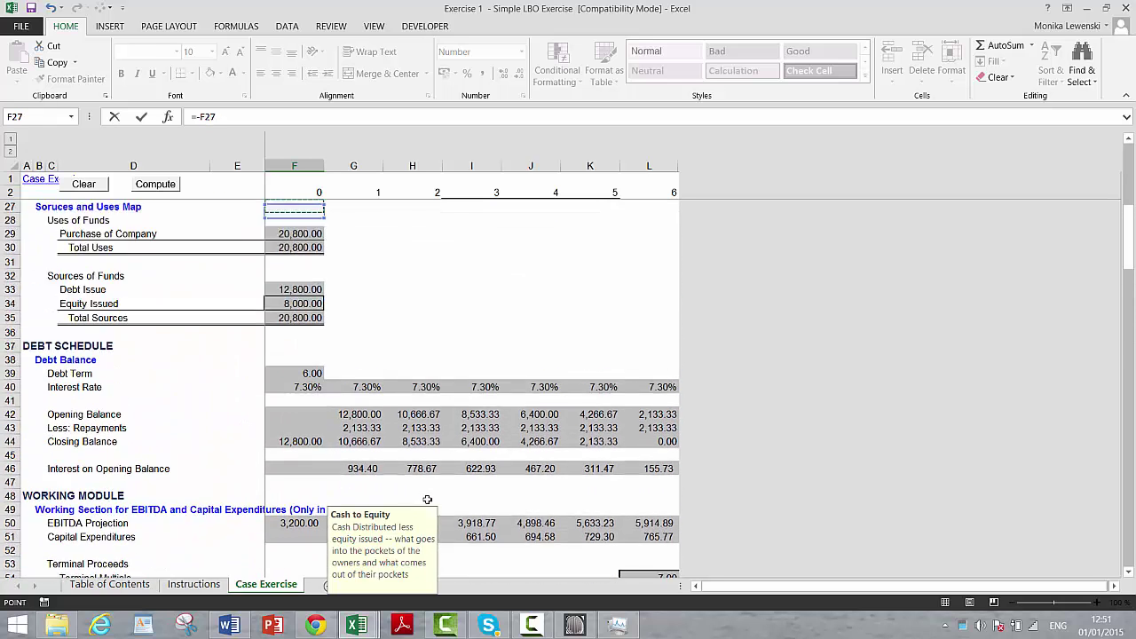
key(Down)
key(Down)
key(Down)
key(Down)
key(Down)
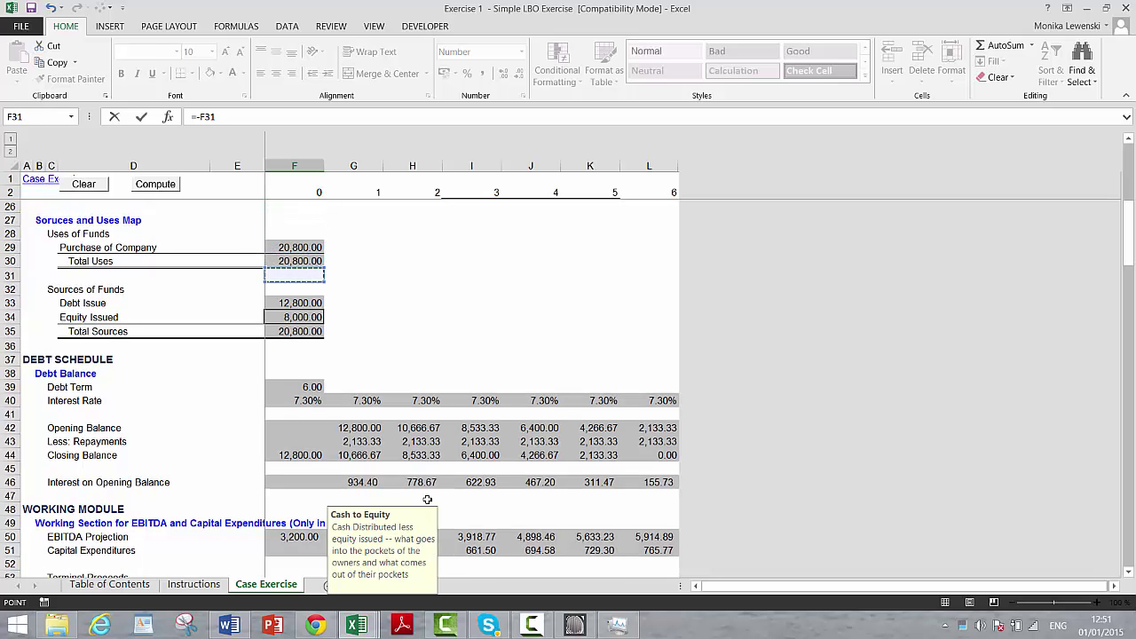
key(Down)
key(Down)
key(Return)
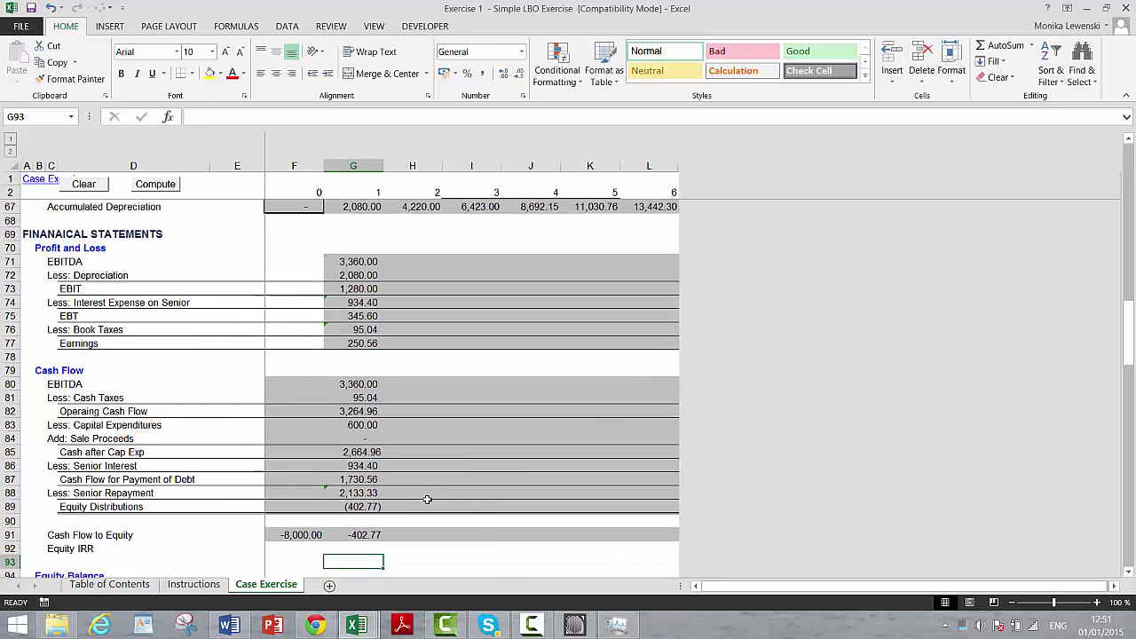
key(Up)
key(Up)
key(Up)
key(Up)
key(Up)
key(Up)
key(Up)
key(Up)
key(Up)
key(Up)
key(Up)
key(Up)
key(Up)
key(Up)
key(Up)
key(Up)
key(Up)
key(Up)
key(Up)
key(Up)
key(Up)
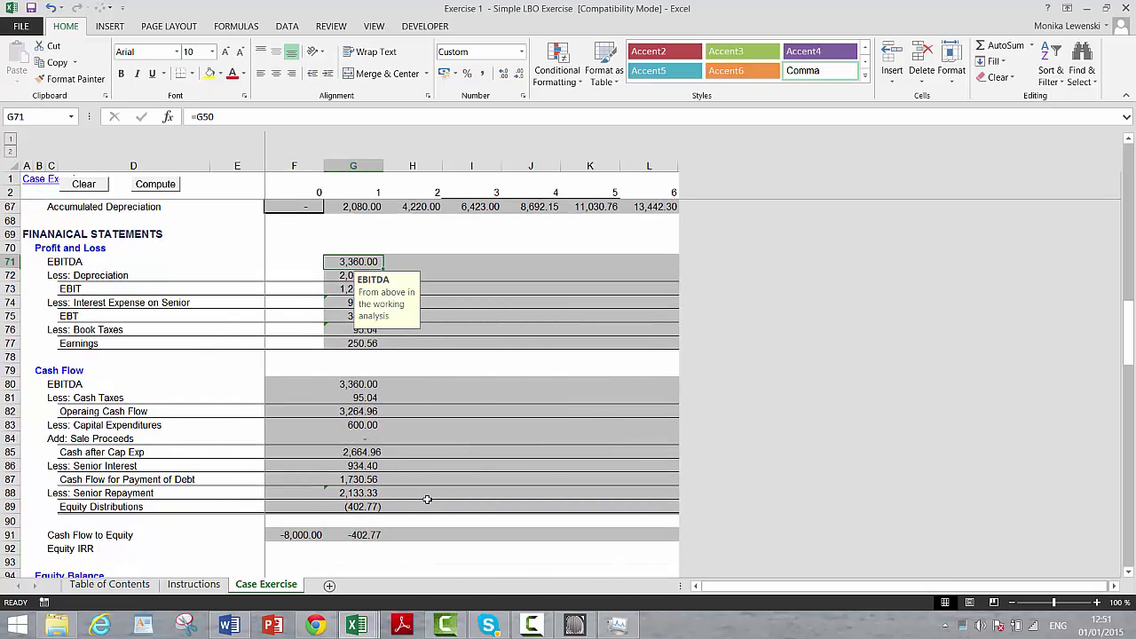
Fill the year-1 formulas in G71:G91 right through L91, so year-6 Cash Flow to Equity reaches 43,343.69.
key(shift+Down)
key(shift+Down)
key(shift+Down)
key(shift+Down)
key(shift+Down)
key(shift+Down)
key(shift+Down)
key(shift+Down)
key(shift+Down)
key(shift+Down)
key(shift+Down)
key(shift+Down)
key(shift+Down)
key(shift+Down)
key(shift+Down)
key(shift+Down)
key(shift+Down)
key(shift+Down)
key(shift+Down)
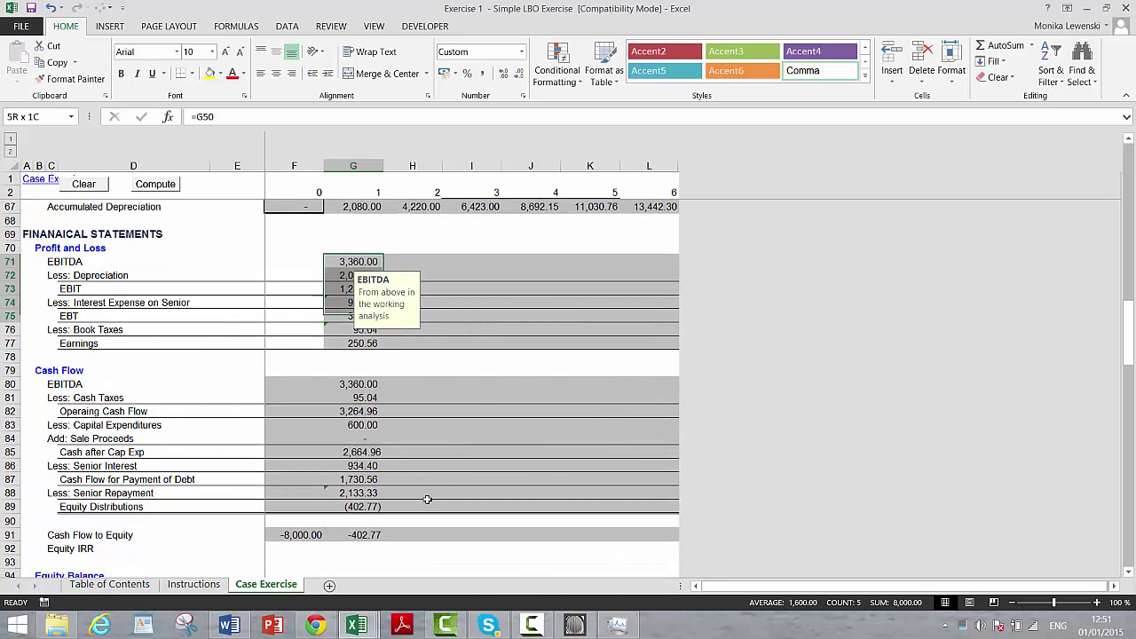
key(shift+Down)
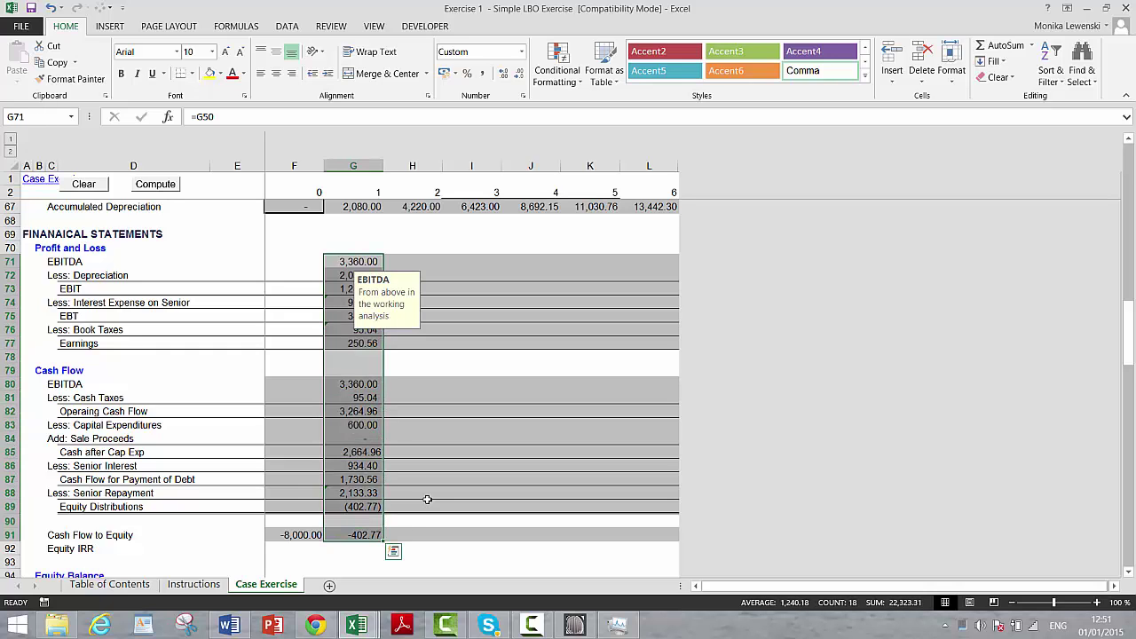
key(shift+Right)
key(shift+Right)
key(shift+Right)
key(shift+Right)
key(shift+Right)
key(ctrl+r)
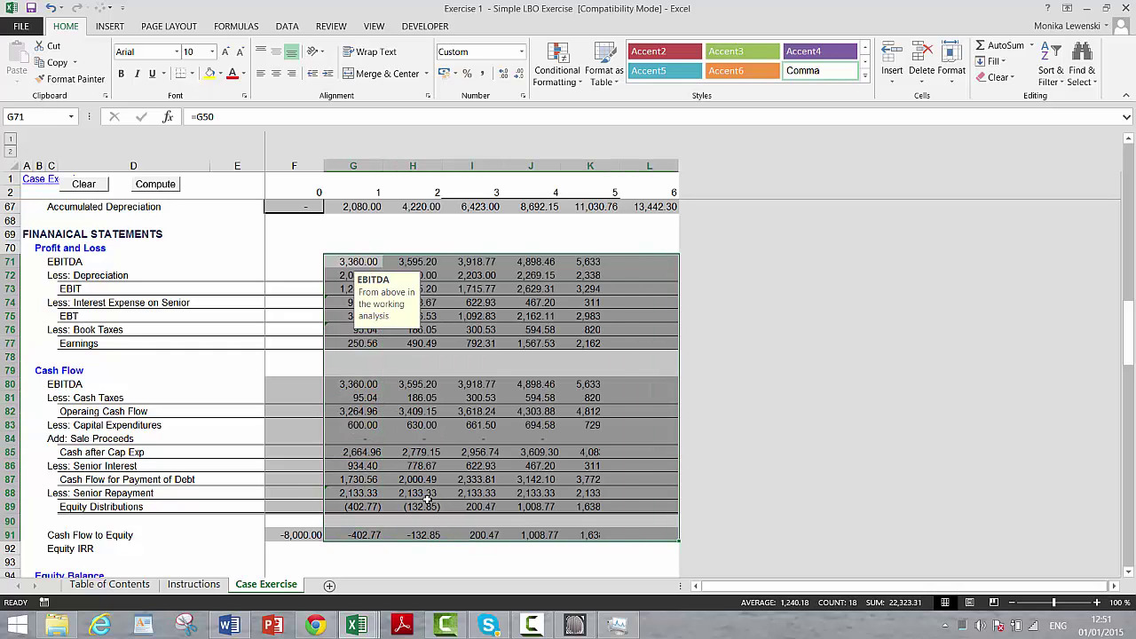
key(Down)
key(Down)
key(Down)
key(Down)
key(Down)
key(Down)
key(Down)
key(Down)
key(Down)
key(Down)
key(Down)
key(Down)
key(Down)
key(Down)
key(Down)
key(Down)
key(Down)
key(Down)
key(Down)
key(Down)
key(Down)
Enter =IRR(F91:L91) in the year-0 Equity IRR cell, showing 34%.
key(Left)
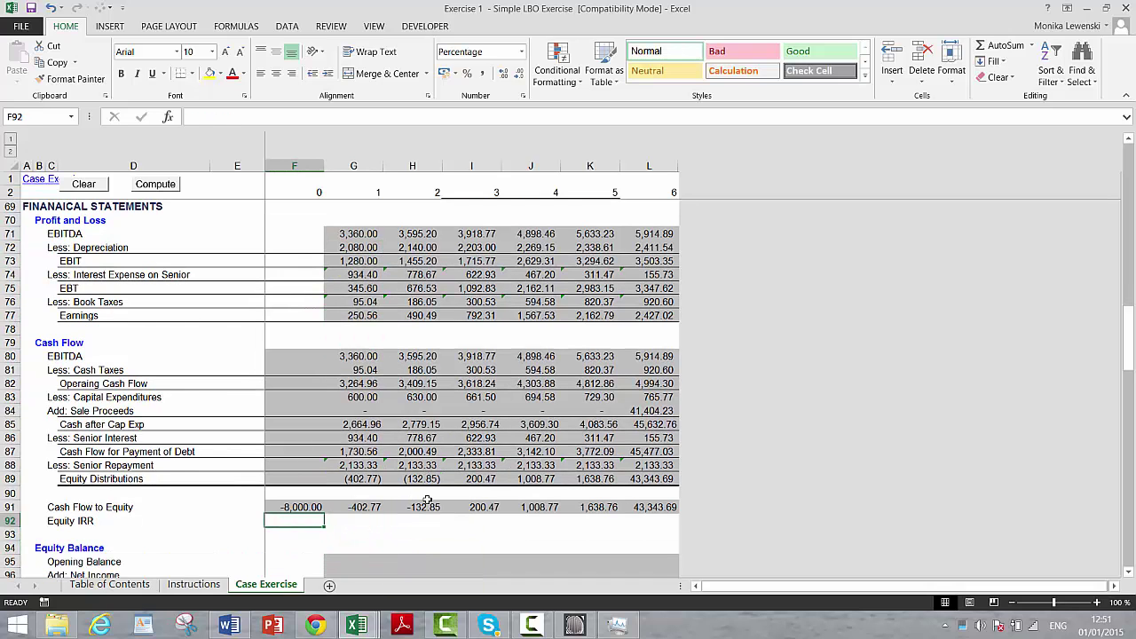
text(=irr()
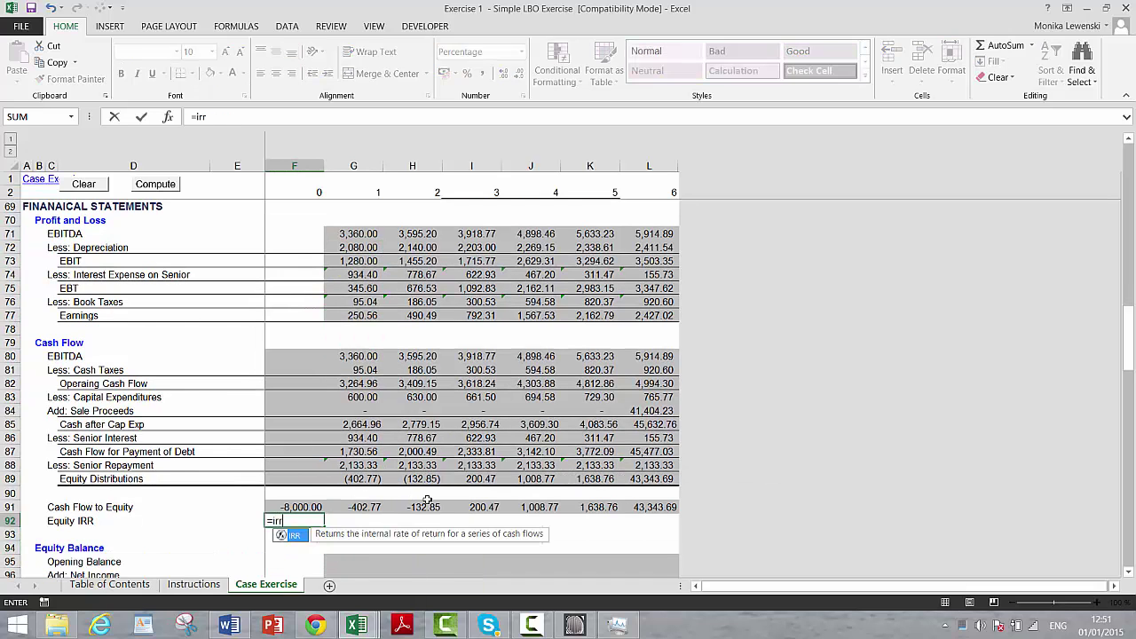
key(Up)
key(shift+Right)
key(shift+Right)
key(ctrl+shift+Right)
key(Return)
key(Up)
key(Down)
key(Down)
key(Down)
key(Down)
key(Down)
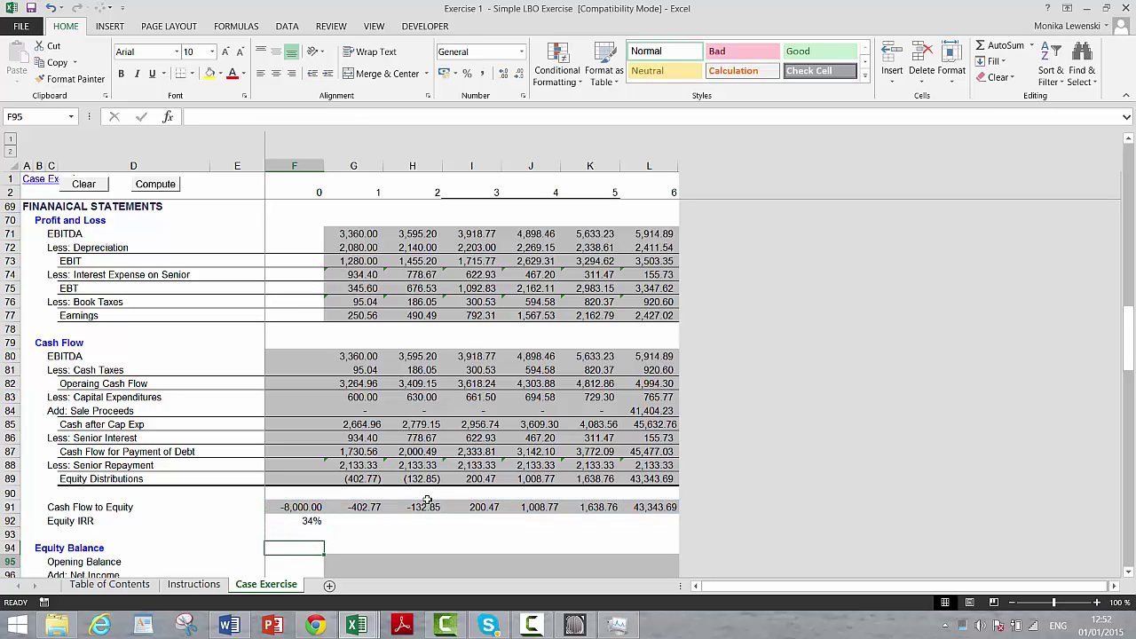
key(Down)
key(Up)
key(Up)
key(Up)
key(Up)
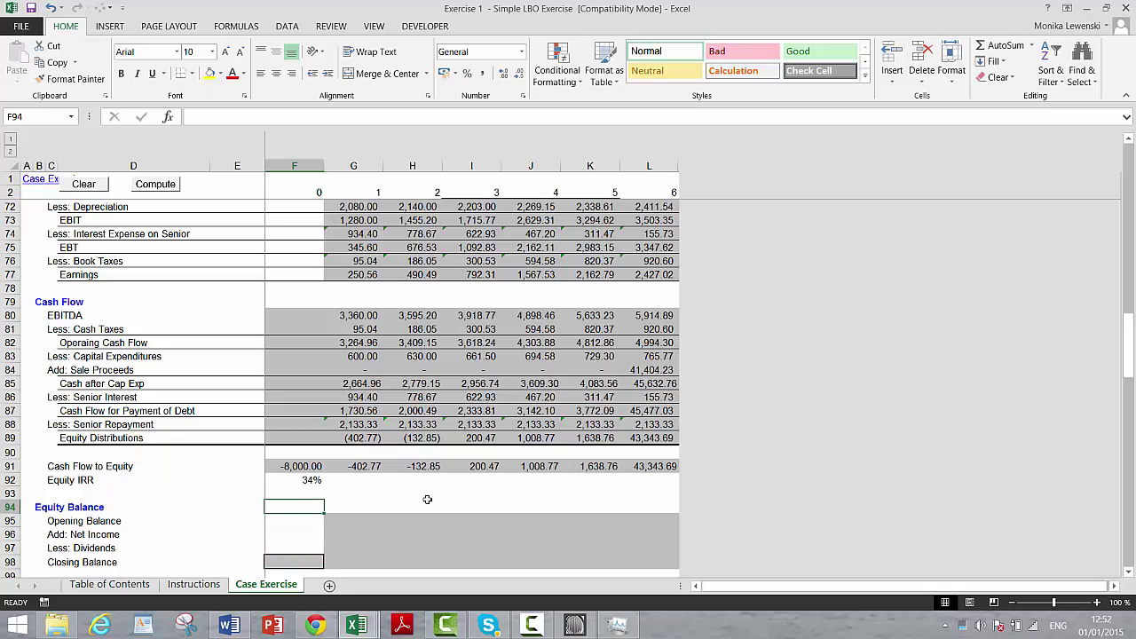
key(Down)
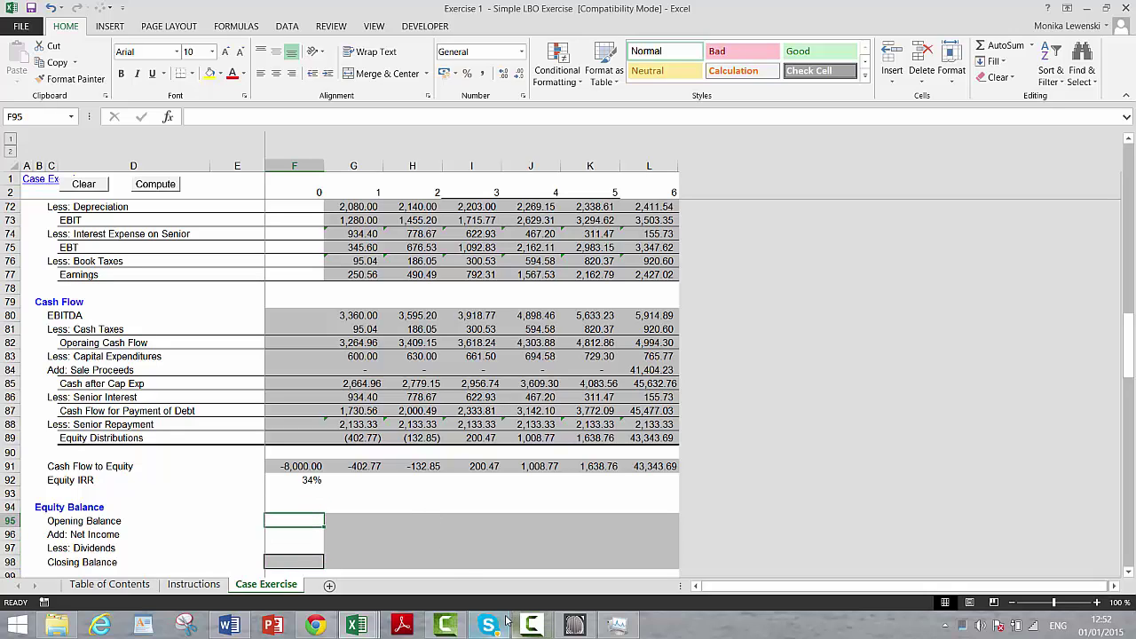
Return to the Excel workbook from the Camtasia Recording thumbnail, with the recorder still running.
mouse_move(536, 630)
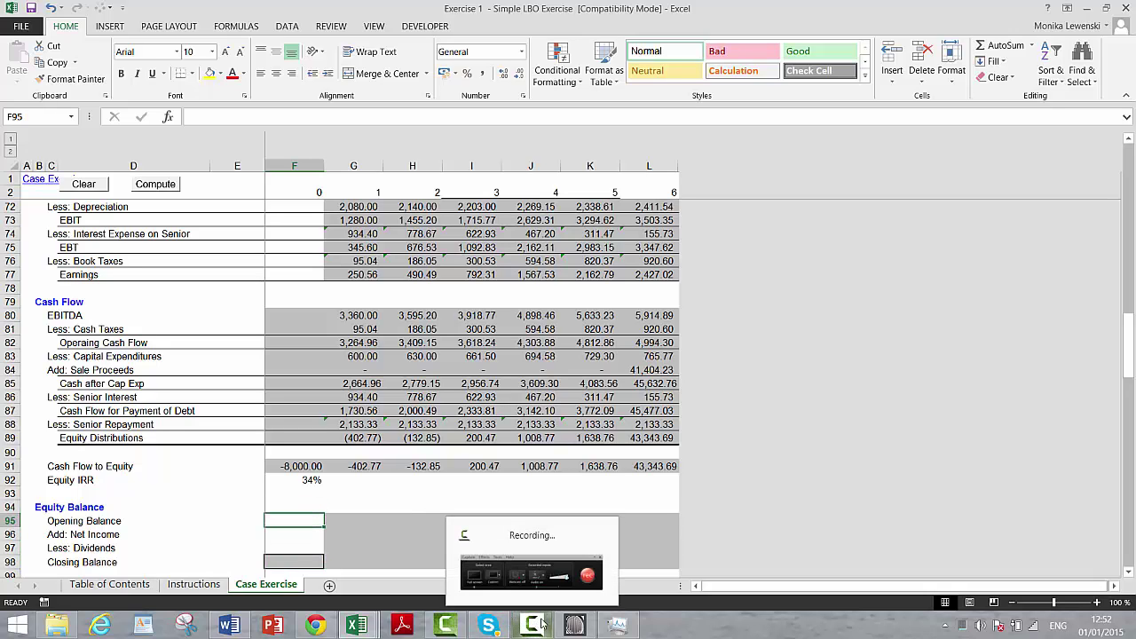
mouse_move(587, 577)
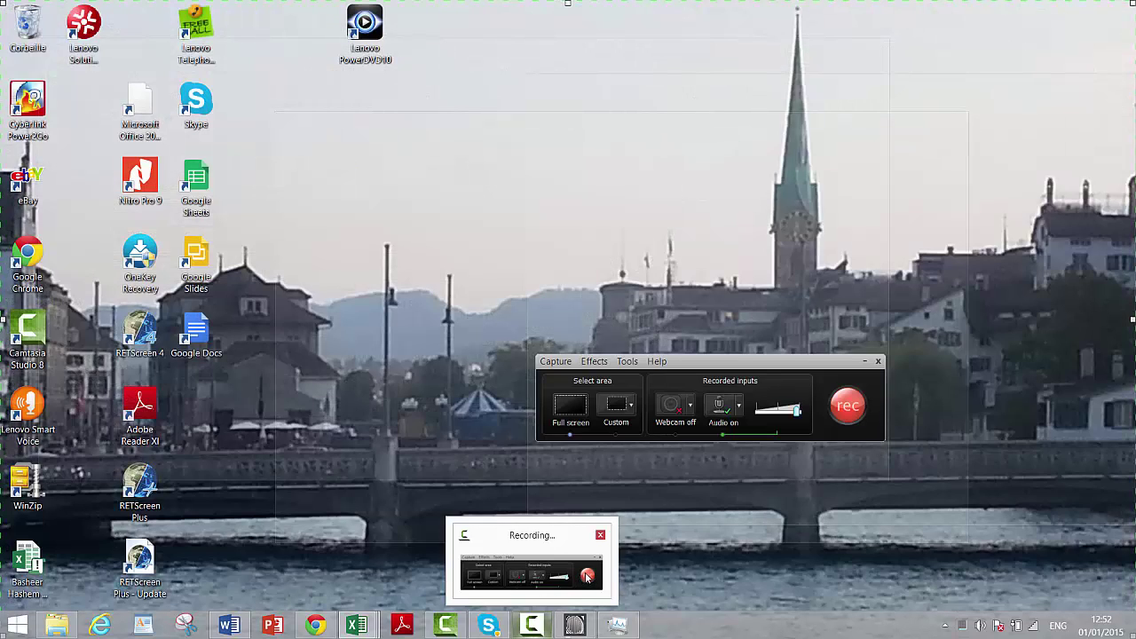
click(587, 577)
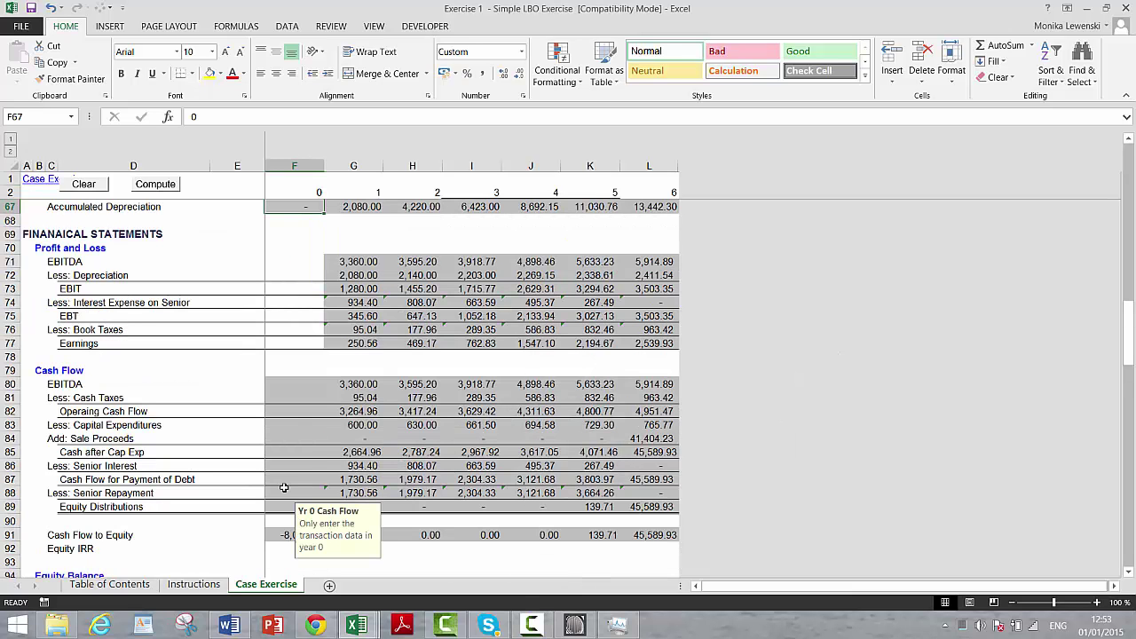
click(285, 484)
key(Down)
key(Down)
key(Down)
key(Down)
key(Down)
key(Down)
key(Up)
key(Up)
key(Up)
key(Up)
key(Up)
key(Up)
key(Right)
key(Down)
key(Up)
key(Down)
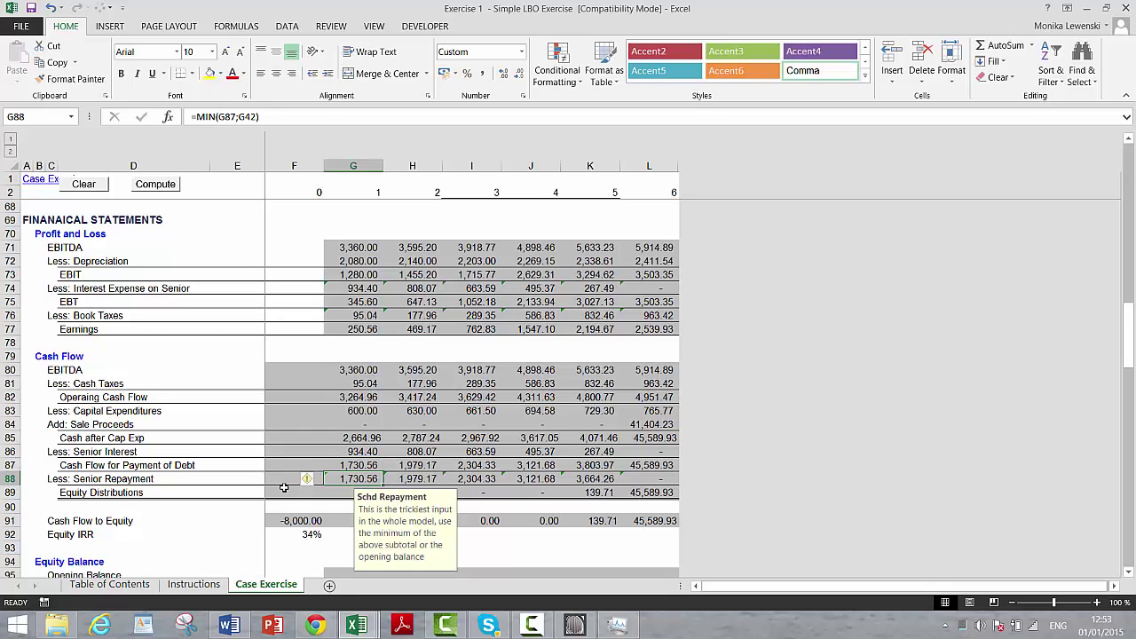
key(Up)
key(Up)
key(Up)
key(Up)
key(Up)
key(Up)
key(Up)
key(Up)
key(Up)
key(Up)
key(Up)
key(Up)
key(Up)
key(Up)
key(Up)
key(Up)
key(Up)
key(Up)
key(Up)
key(Up)
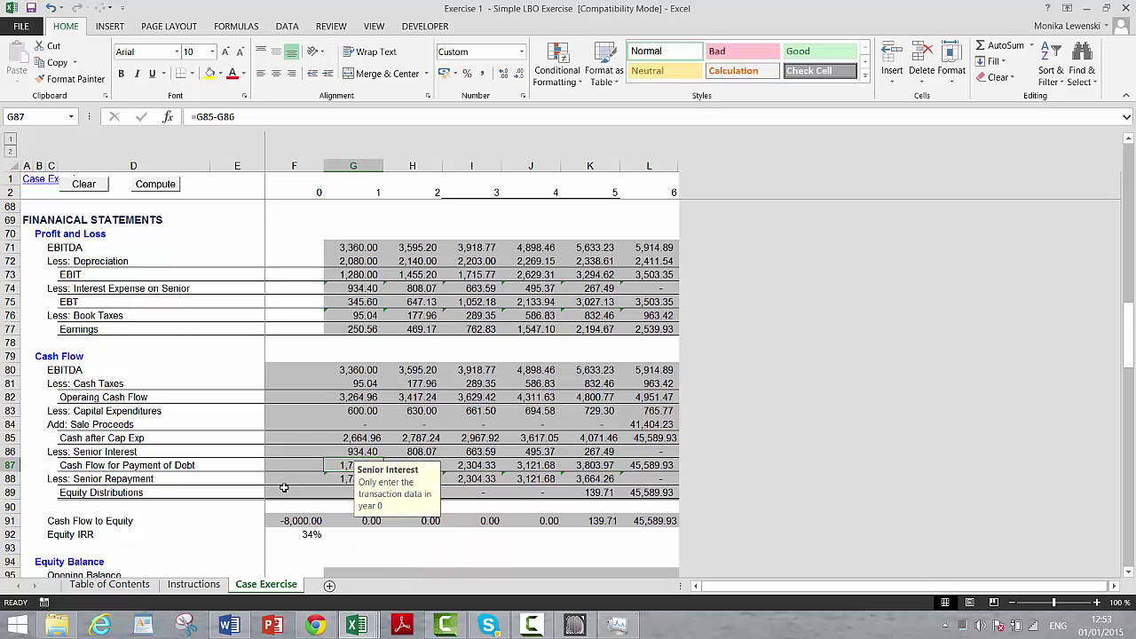
key(Up)
key(Up)
key(Up)
key(Up)
key(Up)
key(Up)
key(Up)
key(Up)
key(Up)
key(Up)
key(Up)
key(Up)
key(Up)
key(Up)
key(Up)
key(Up)
key(Up)
key(Up)
key(Up)
key(Up)
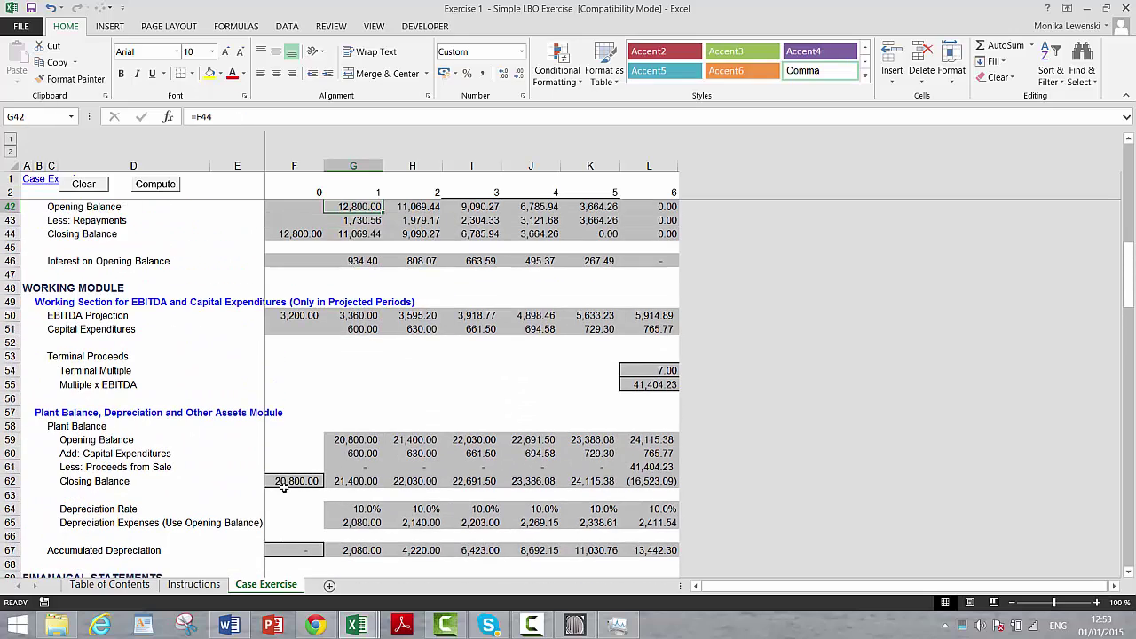
key(Down)
key(Down)
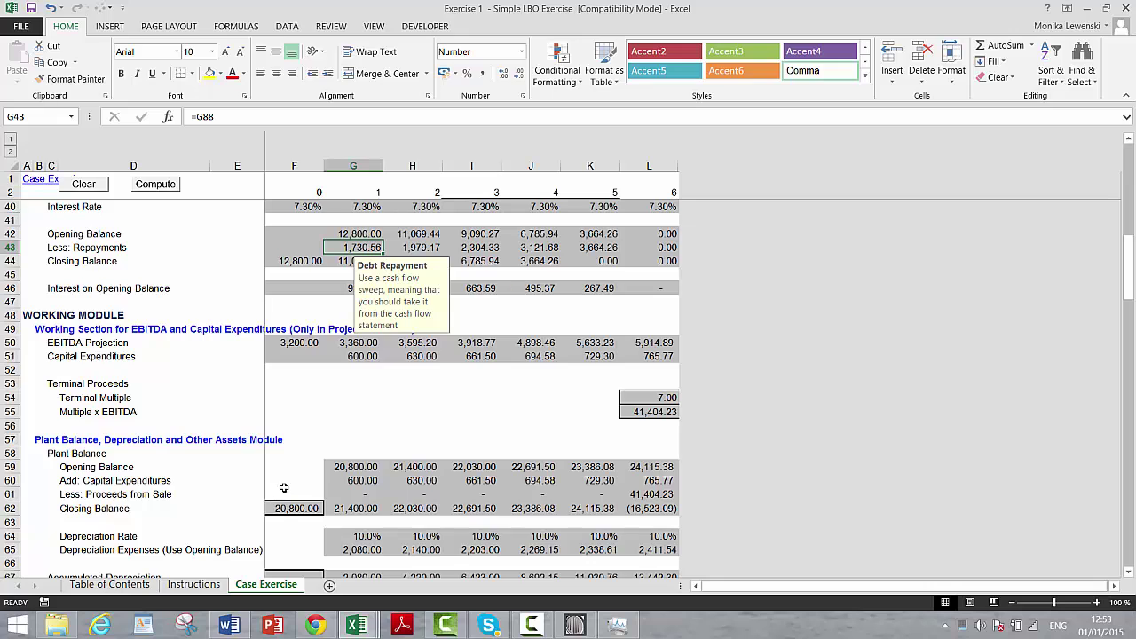
key(Down)
key(Up)
key(Down)
key(Down)
key(Down)
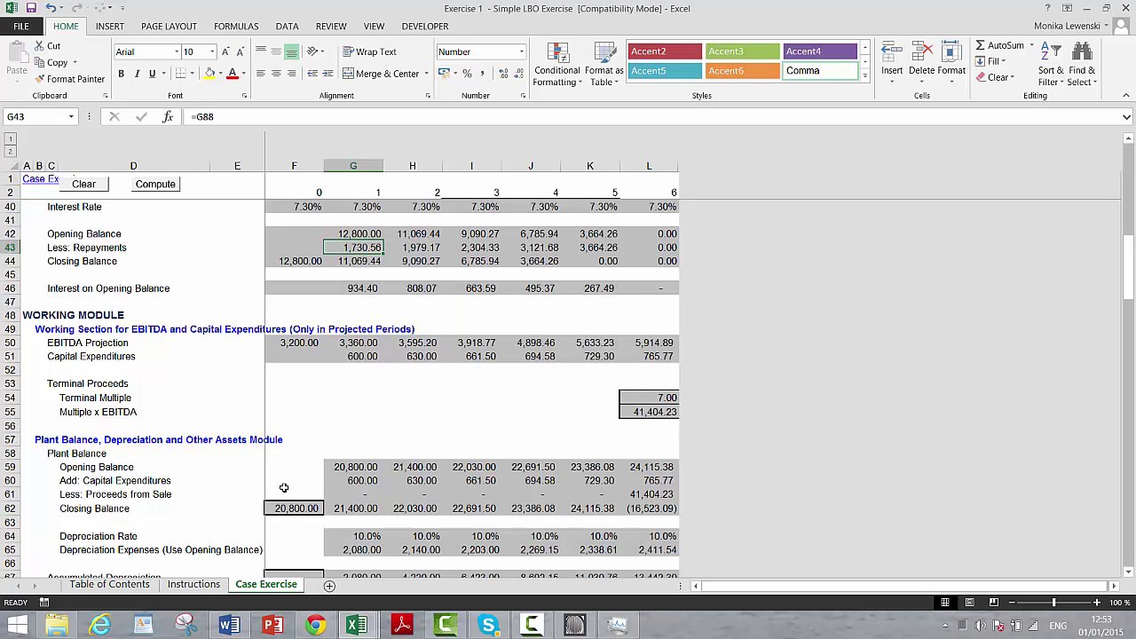
Add a Fixed Repayment row of =$F$44/$F$39 filled across all years, giving 2,133.33.
key(Down)
key(Left)
key(Left)
key(Left)
key(Left)
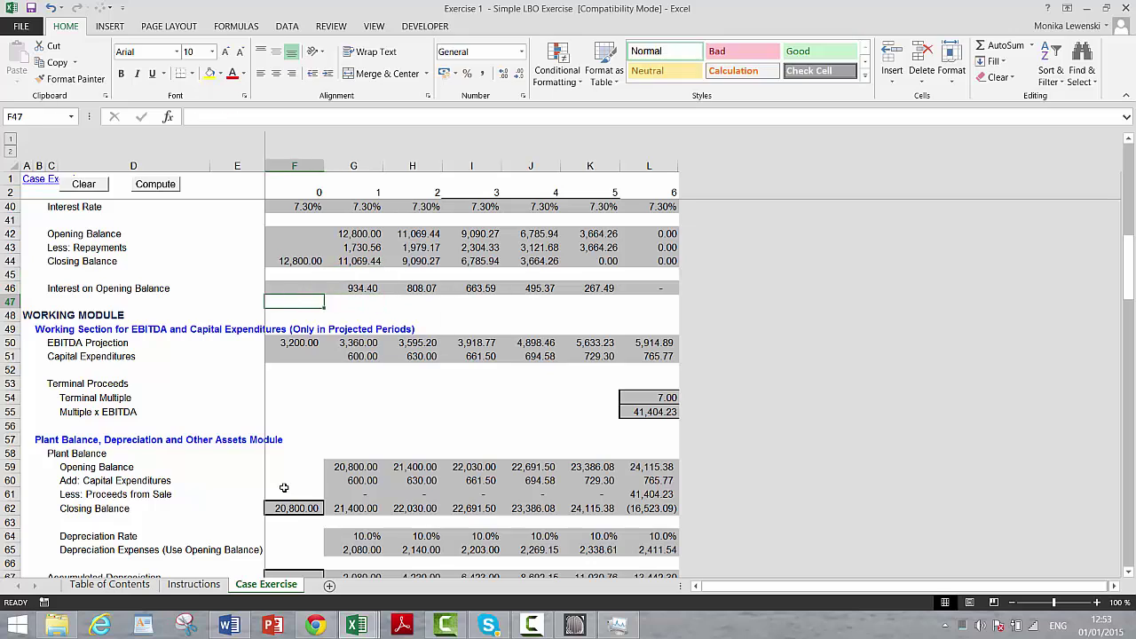
text(Fixed Repayment)
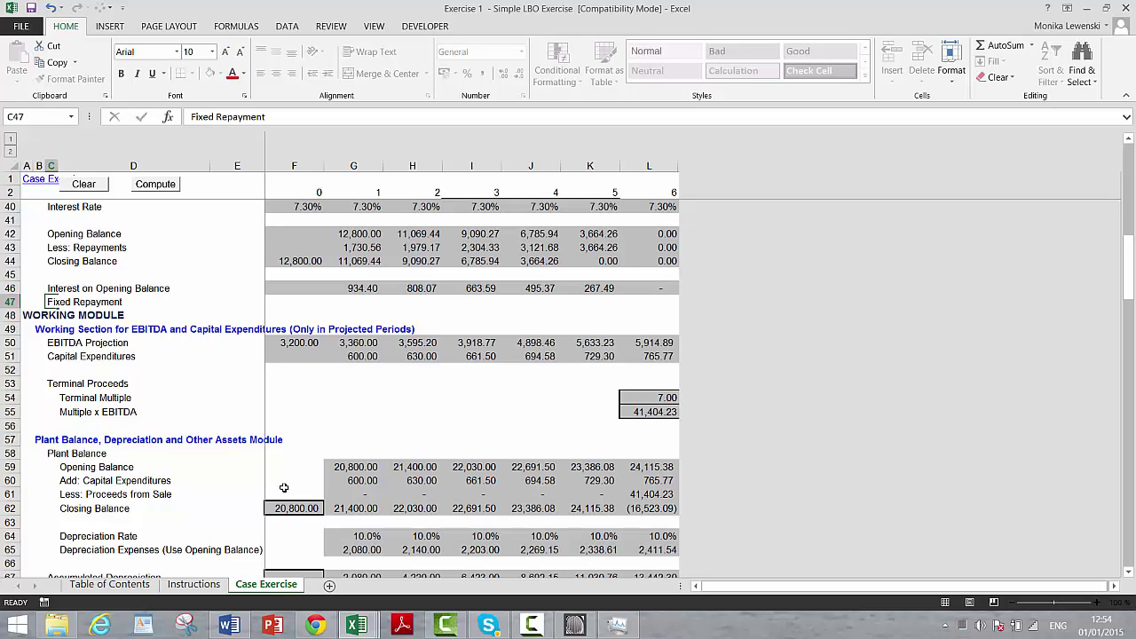
key(Right)
key(Right)
key(Right)
key(Right)
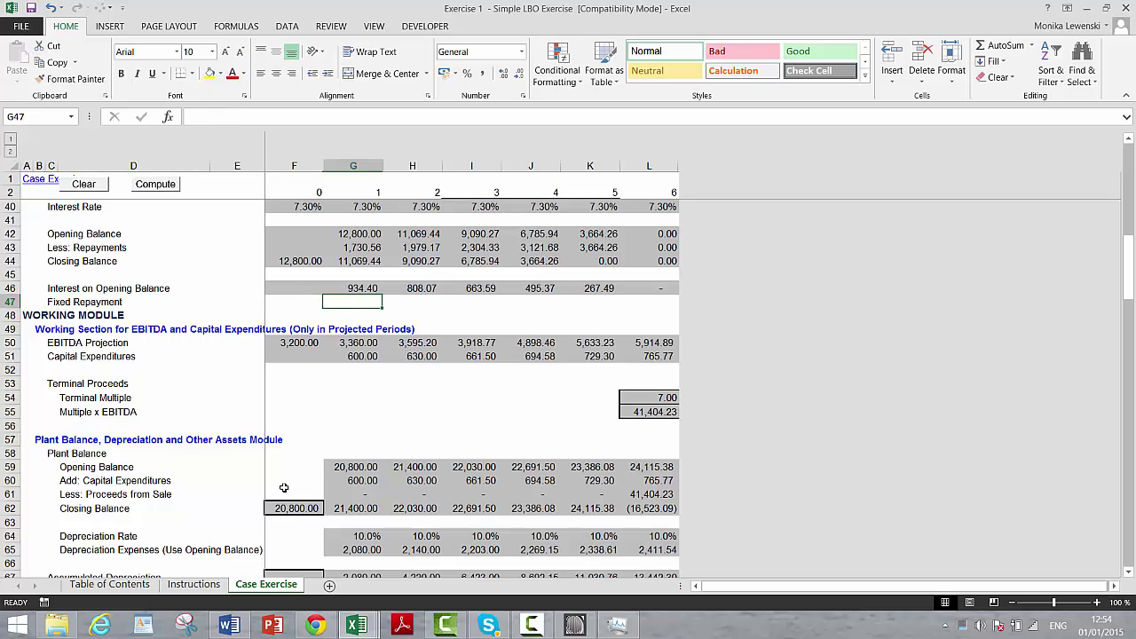
text(=)
key(Up)
key(Up)
key(Up)
key(Left)
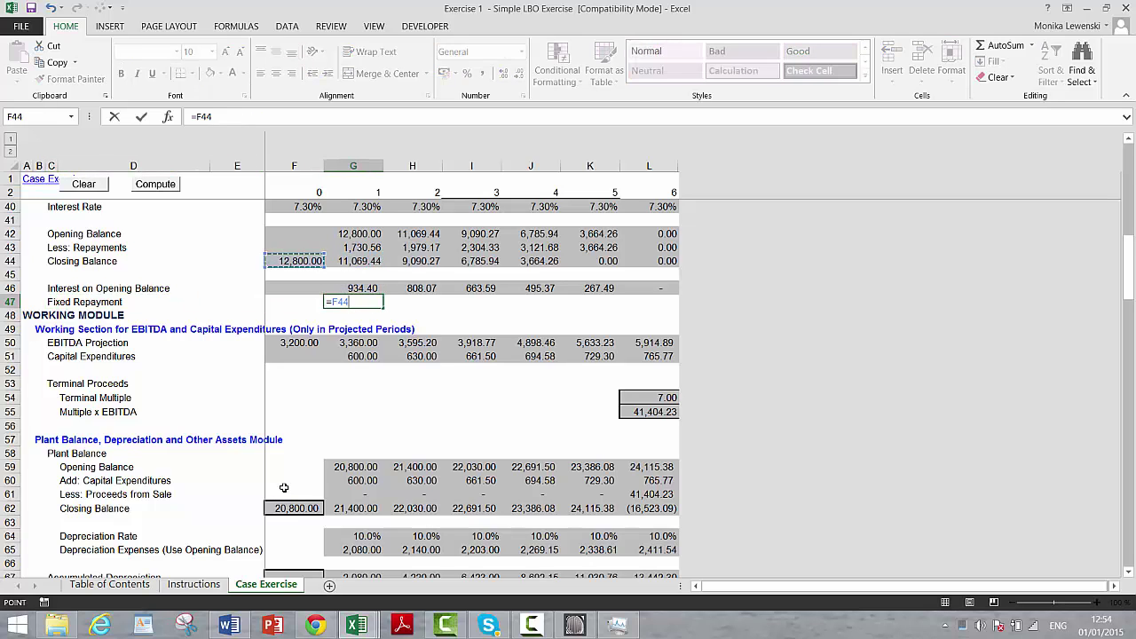
key(F4)
text(/)
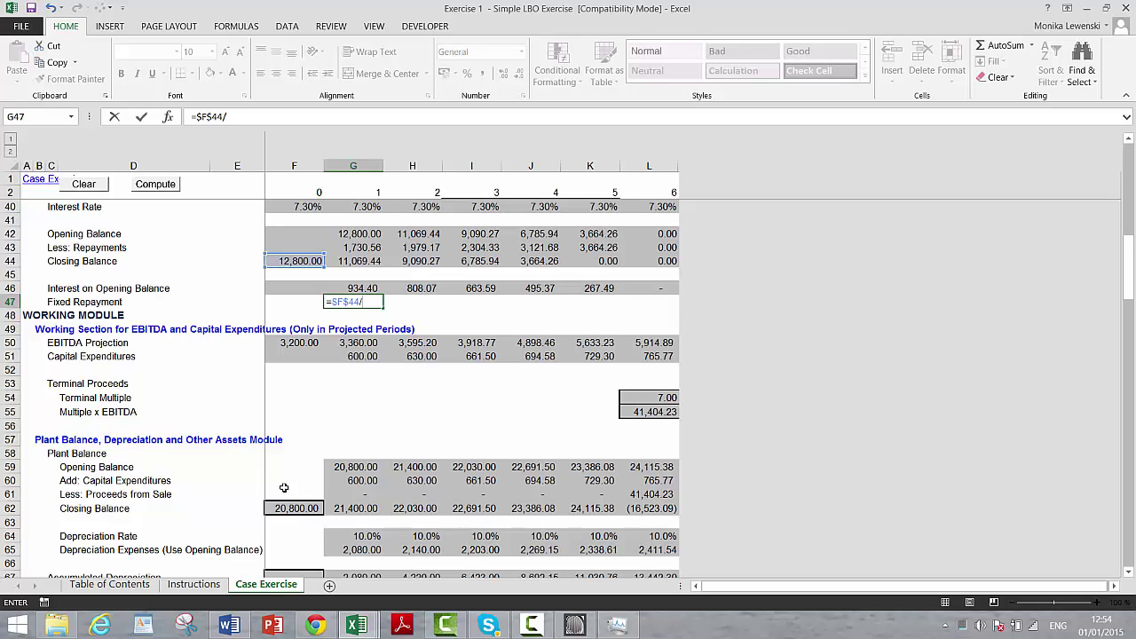
key(Up)
key(Up)
key(Up)
key(Up)
key(Up)
key(Up)
key(Up)
key(Up)
key(Up)
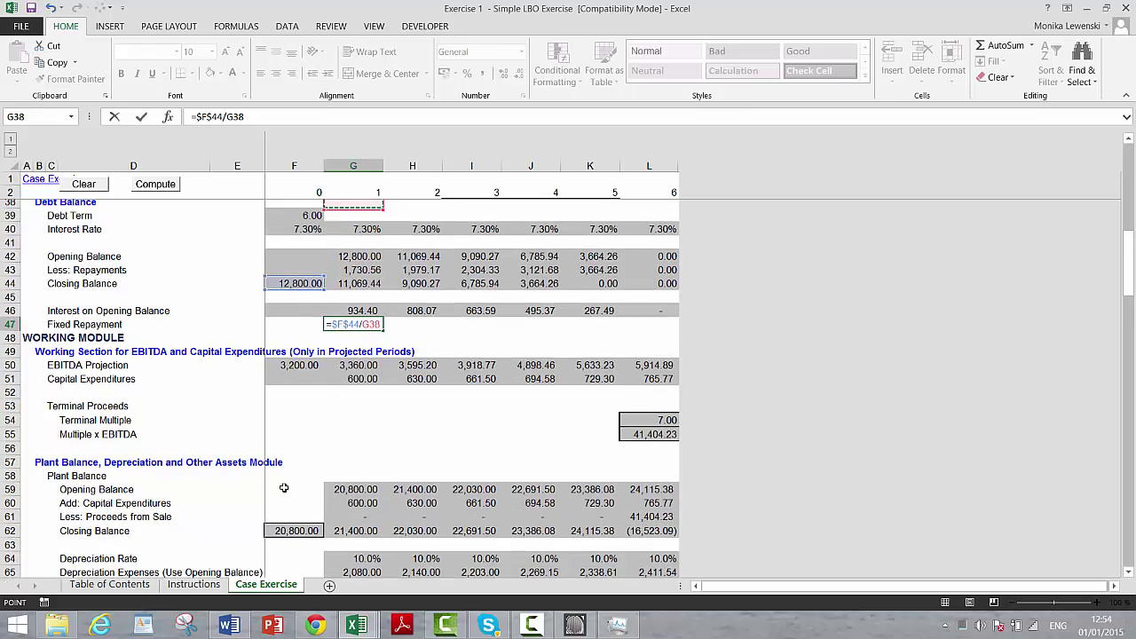
key(Up)
key(Down)
key(Down)
key(Left)
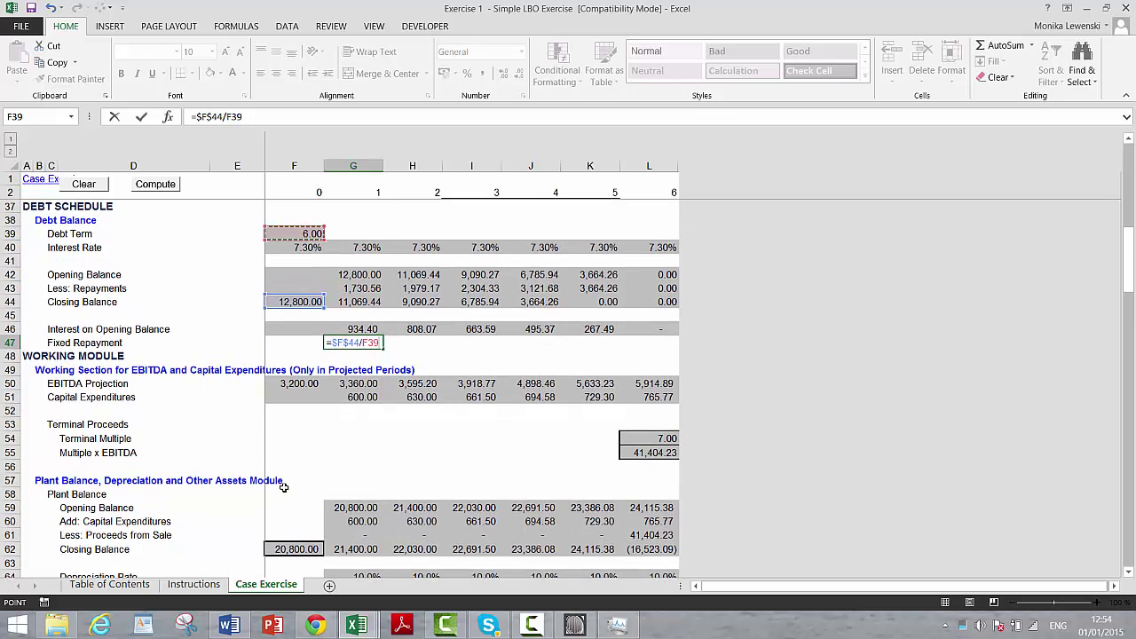
key(ctrl+Return)
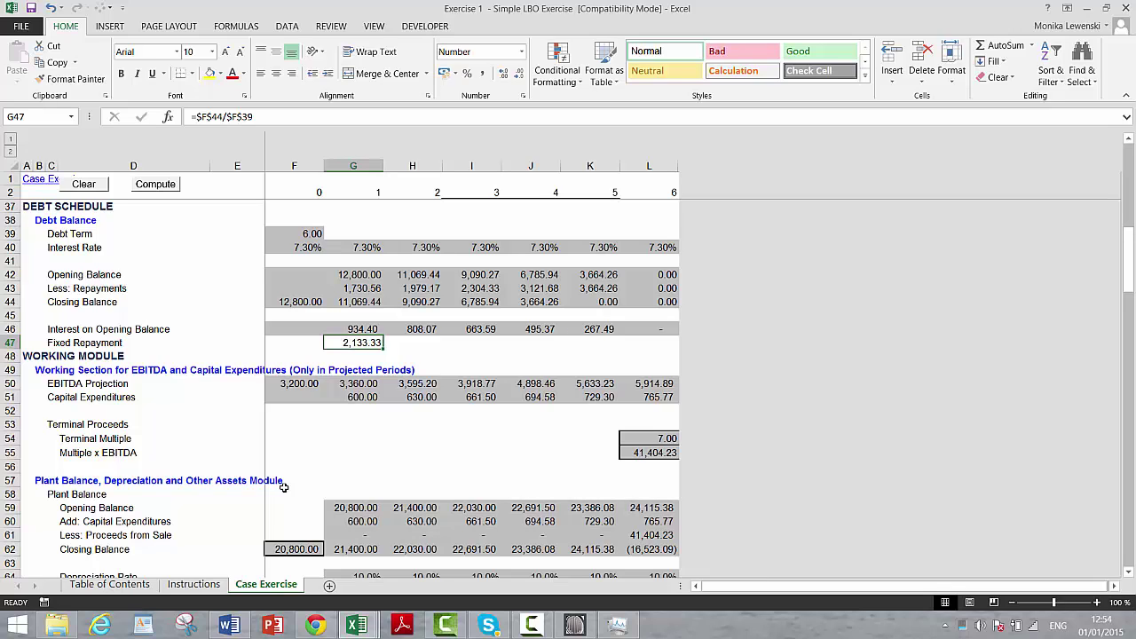
key(shift+Right)
key(shift+Right)
key(shift+Right)
key(shift+Right)
key(shift+Right)
key(ctrl+r)
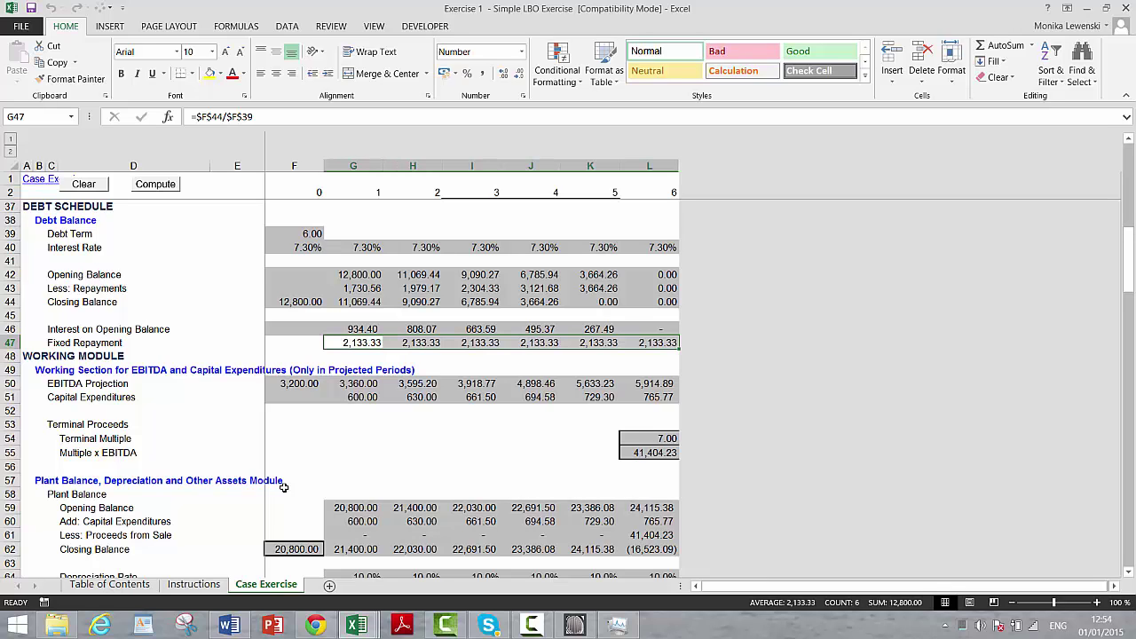
Link year-1 Repayments to the cash-flow Senior Repayment (=G88), showing 1,730.56.
key(Up)
key(Up)
key(Up)
key(Up)
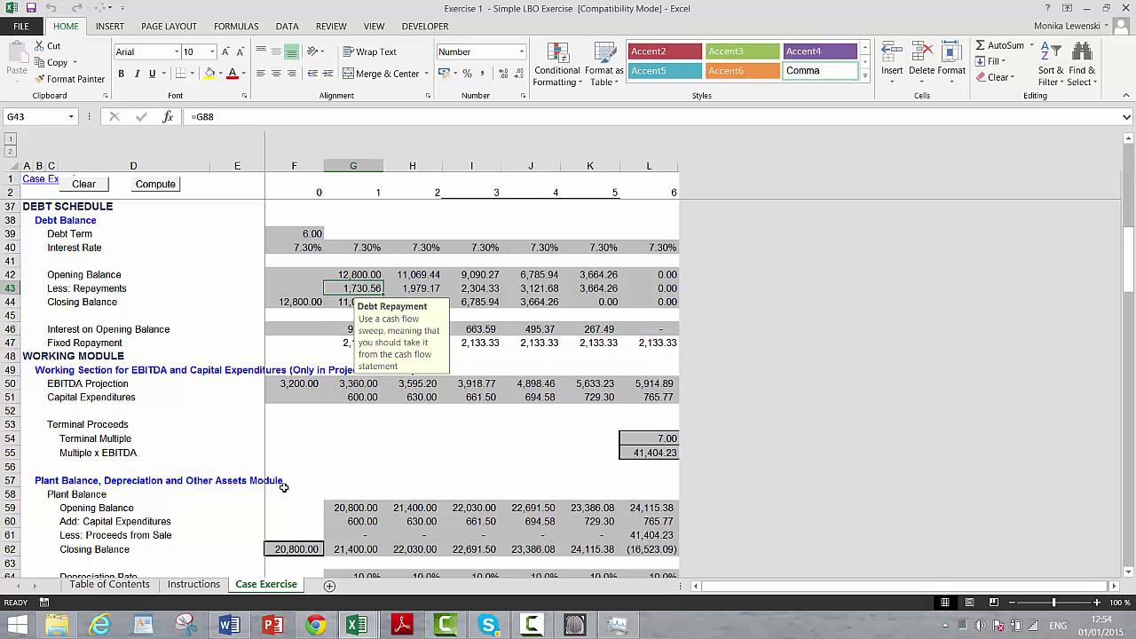
text(=)
key(Down)
key(Down)
key(Down)
key(Down)
key(Down)
key(Down)
key(Down)
key(Down)
key(Down)
key(Down)
key(Down)
key(Down)
key(Down)
key(Down)
key(Down)
key(Down)
key(Down)
key(Down)
key(Down)
key(Down)
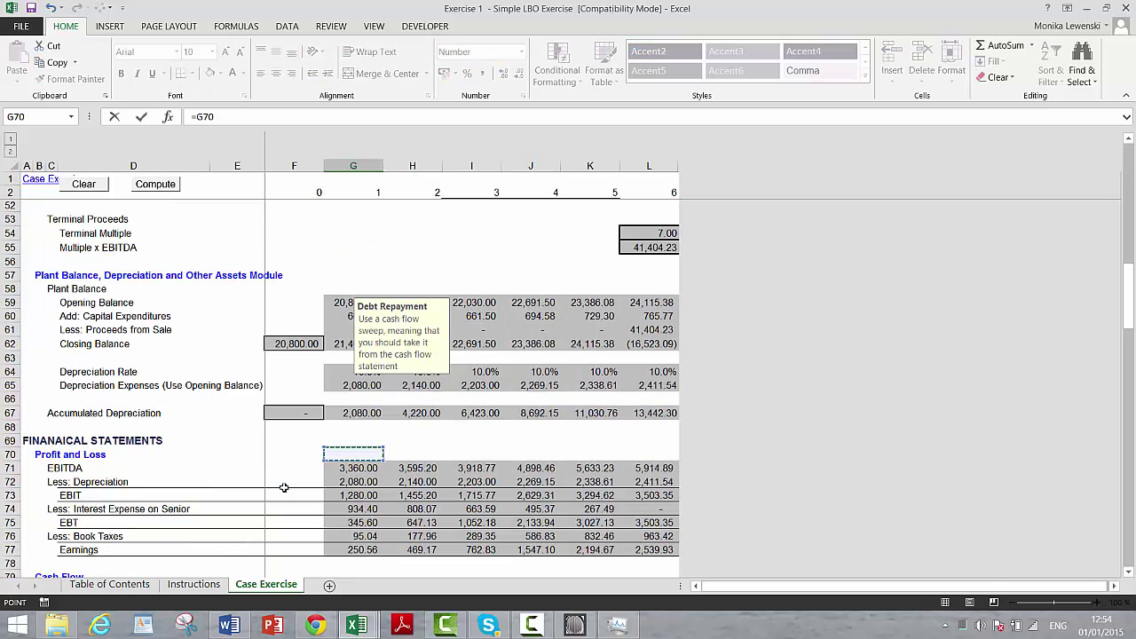
key(Down)
key(Down)
key(Down)
key(Down)
key(Down)
key(Down)
key(Down)
key(Down)
key(Down)
key(Down)
key(Down)
key(Down)
key(Down)
key(Down)
key(Down)
key(Down)
key(Down)
key(Down)
key(Up)
key(Down)
key(Return)
scroll(284, 487, up, 1)
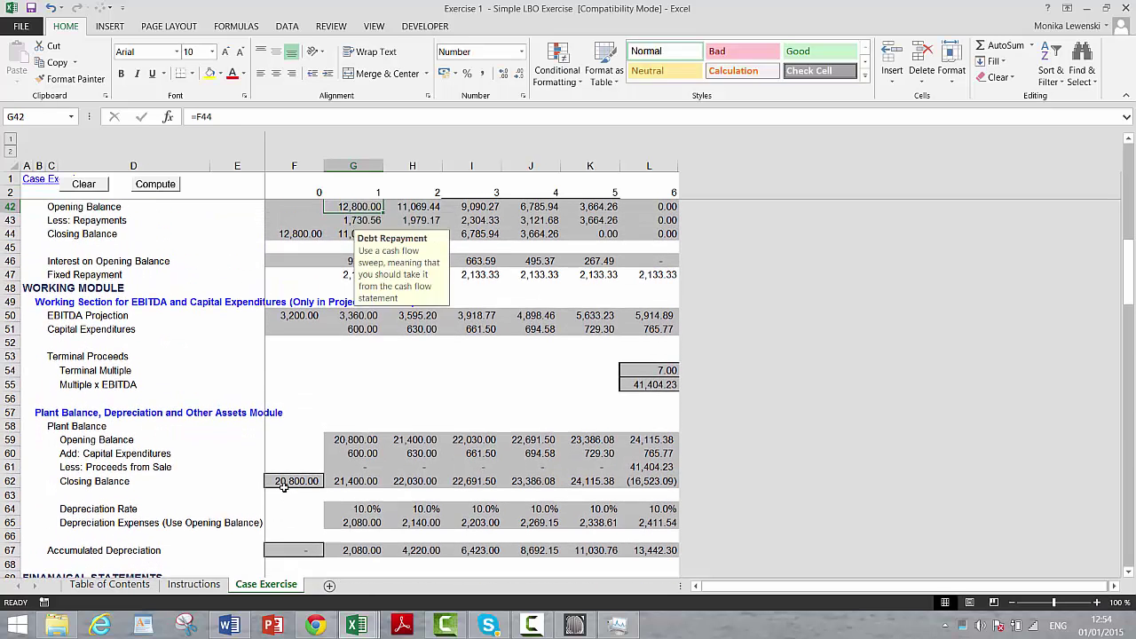
key(ctrl+shift+Right)
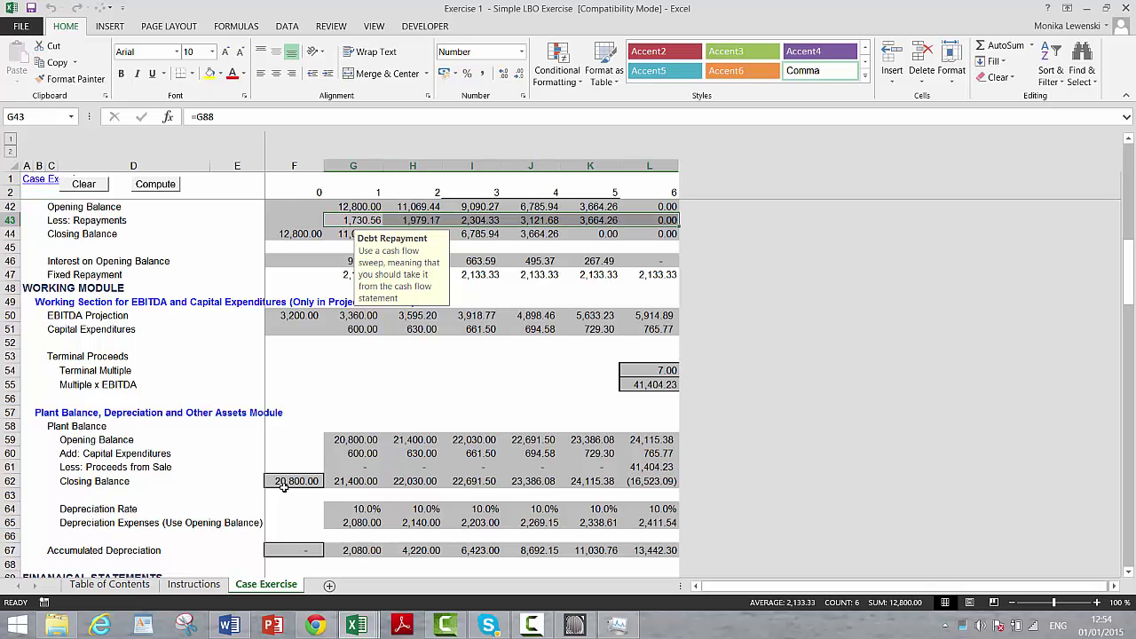
key(Down)
key(Down)
key(Down)
key(Down)
key(Down)
key(Down)
key(Down)
key(Down)
key(Down)
key(Down)
key(Down)
key(Down)
key(Down)
key(Down)
key(Down)
key(Down)
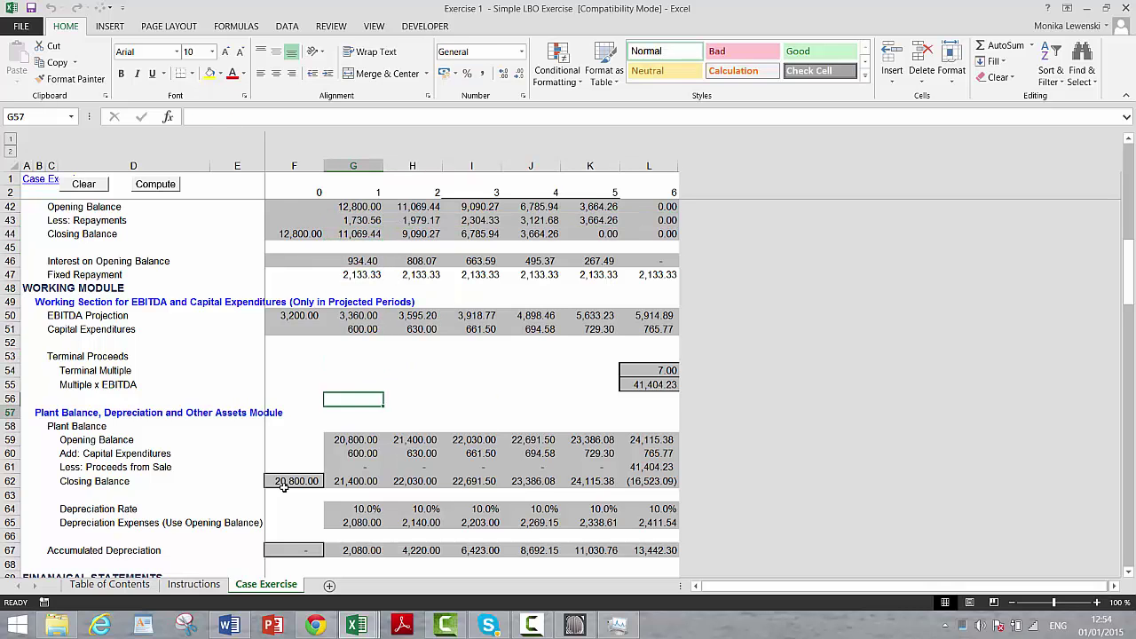
Replace year-1 Senior Repayment with =MIN(G87;G47), the lower of available cash and fixed repayment.
key(Down)
key(Down)
key(Down)
key(Down)
key(Down)
key(Down)
key(Down)
key(Down)
key(Down)
key(Down)
key(Down)
key(Down)
key(Down)
key(Down)
key(Down)
key(Down)
key(Down)
key(Down)
key(Down)
key(Down)
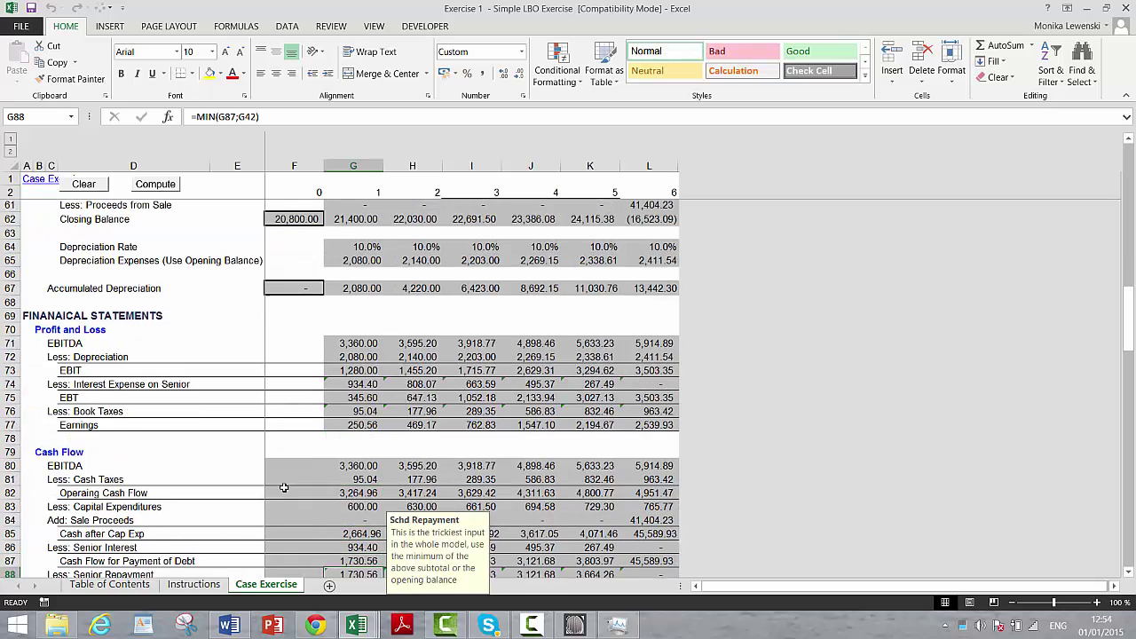
scroll(283, 487, down, 1)
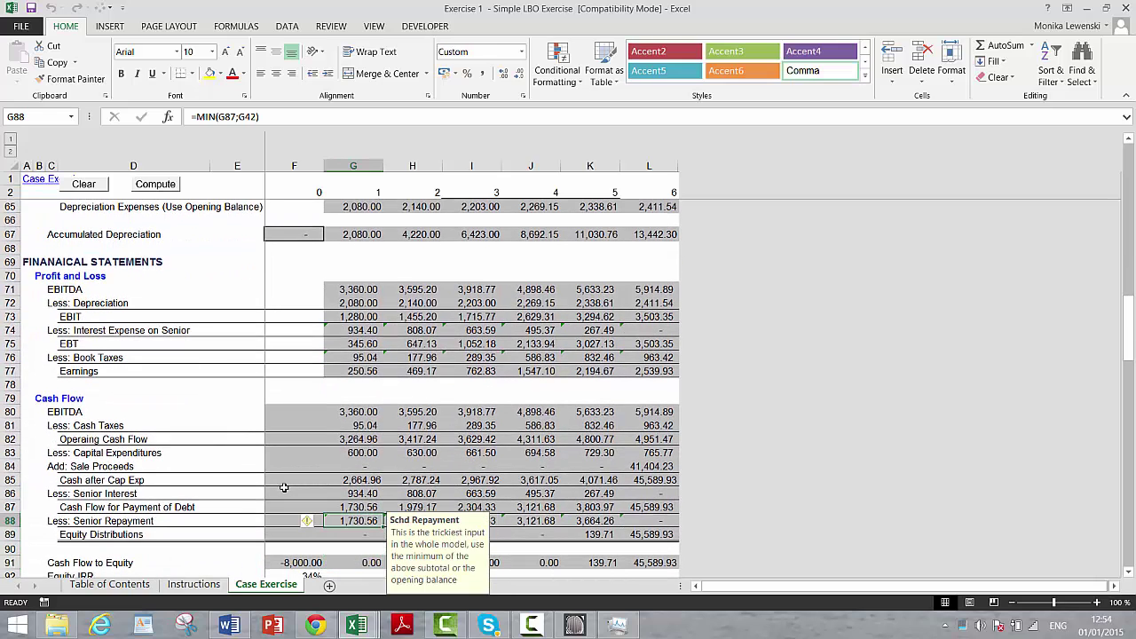
text(=min)
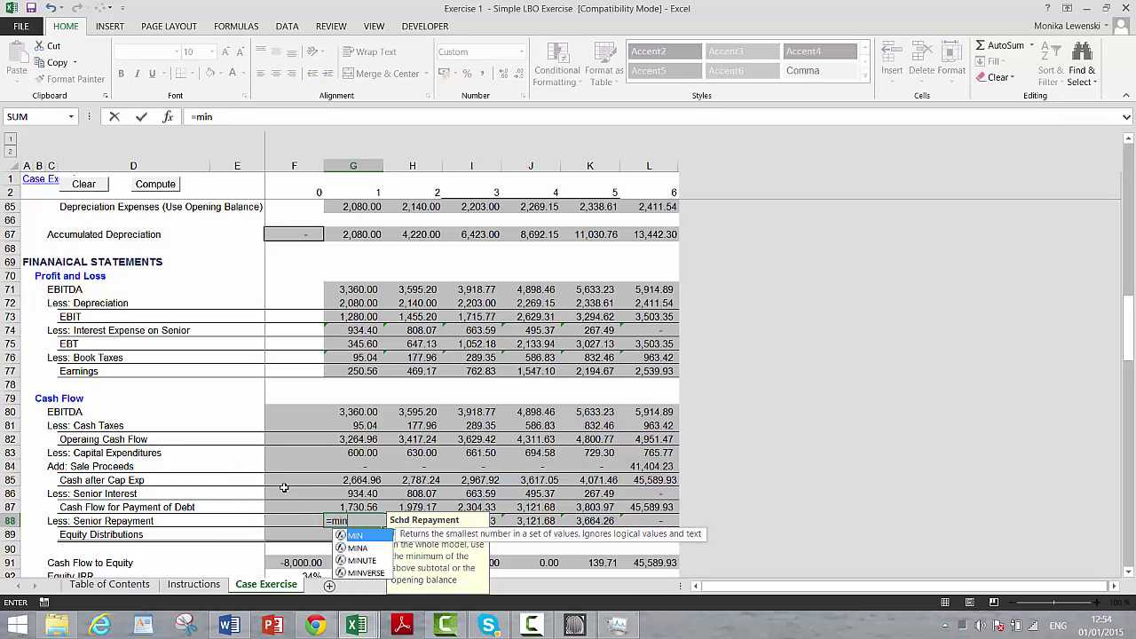
text(()
key(Up)
text(;)
key(Up)
key(Up)
key(Up)
key(Up)
key(Up)
key(Up)
key(Up)
key(Up)
key(Up)
key(Up)
key(Up)
key(Up)
key(Up)
key(Up)
key(Up)
key(Up)
key(Up)
key(Up)
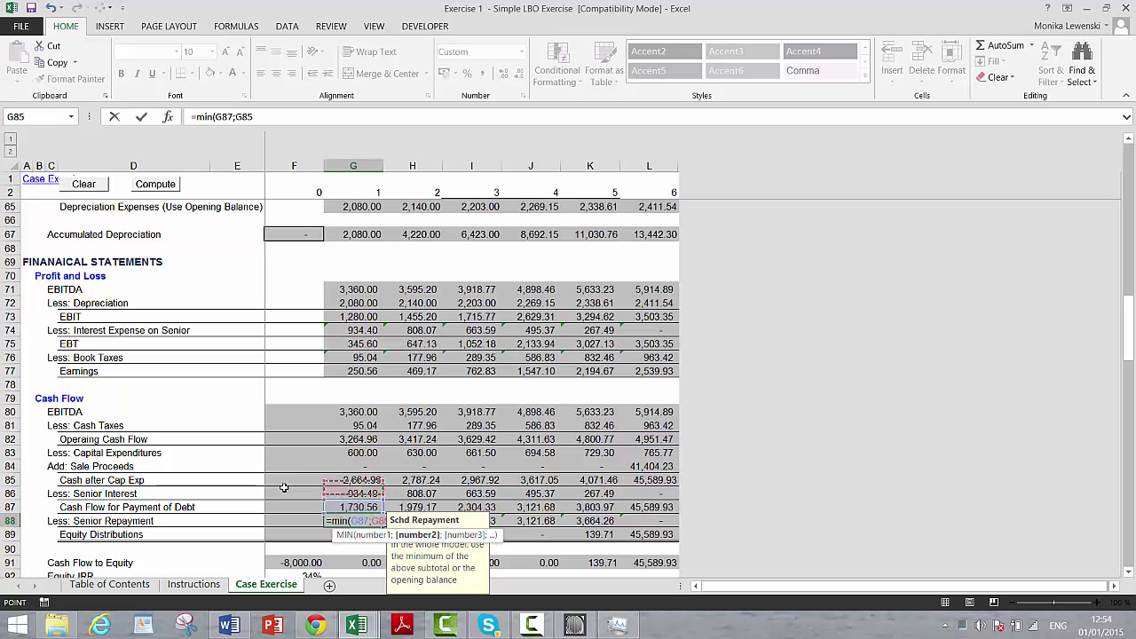
key(Up)
key(Up)
key(Up)
key(Up)
key(Up)
key(Up)
key(Up)
key(Up)
key(Up)
key(Up)
key(Up)
key(Up)
key(Up)
key(Up)
key(Up)
key(Up)
key(Up)
key(Up)
key(Up)
key(Up)
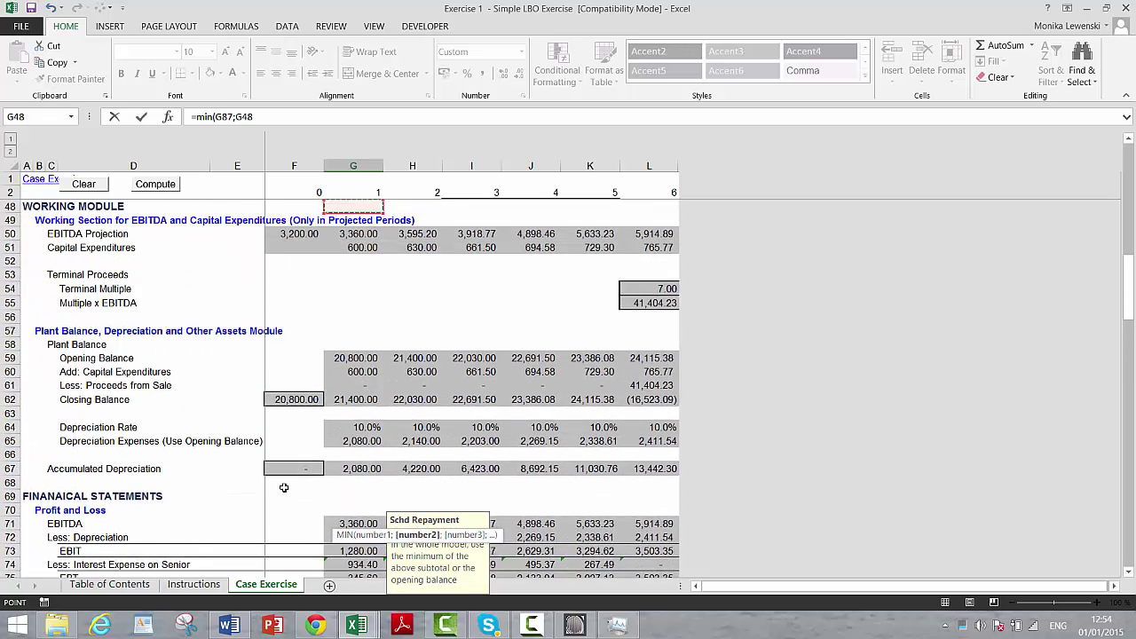
key(Up)
key(Down)
key(Down)
key(Down)
key(Down)
key(Down)
key(Down)
key(Down)
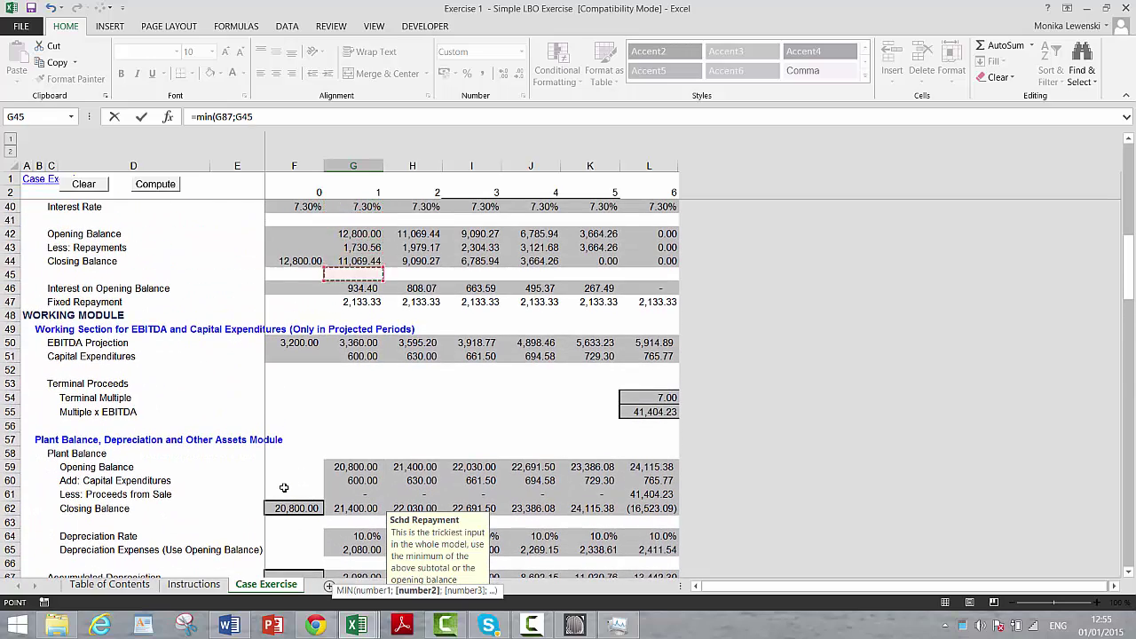
key(ctrl+Return)
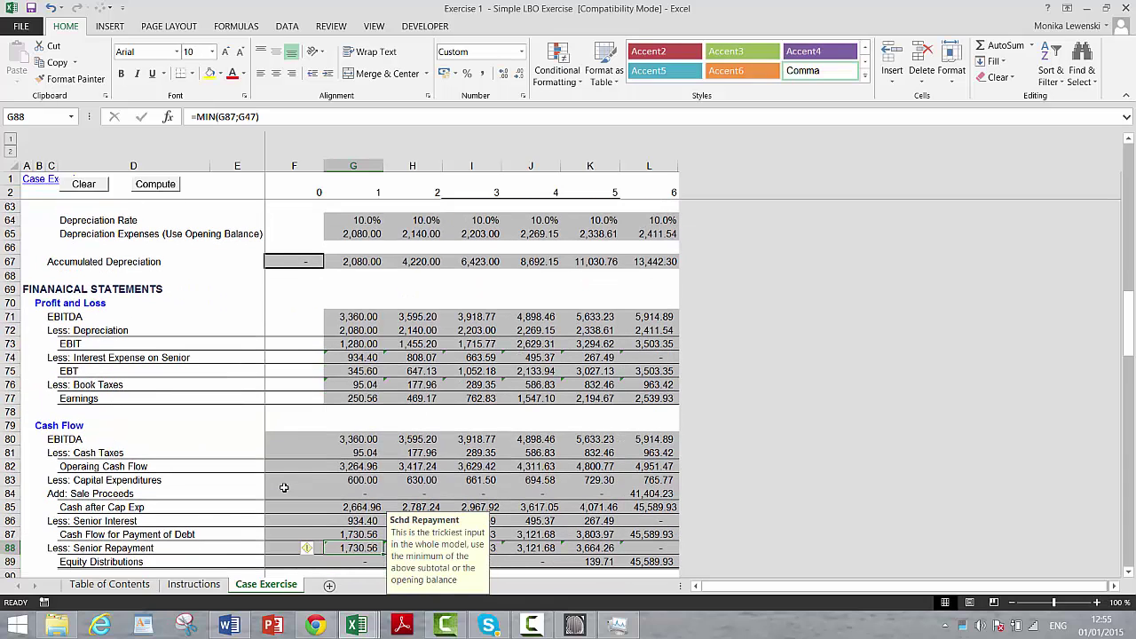
Fill the MIN Senior Repayment formula across years 2–6, raising Equity IRR to 35%.
key(shift+ctrl+Right)
key(ctrl+r)
key(Down)
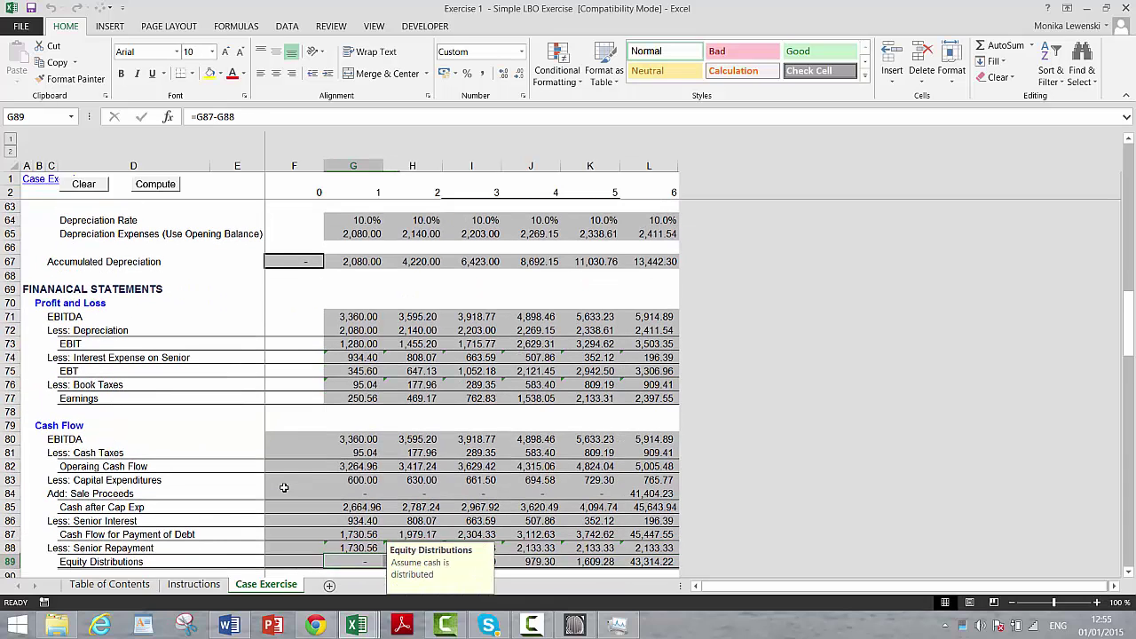
key(Down)
key(Down)
key(Down)
key(Down)
key(Up)
key(Up)
key(Up)
key(Up)
key(Up)
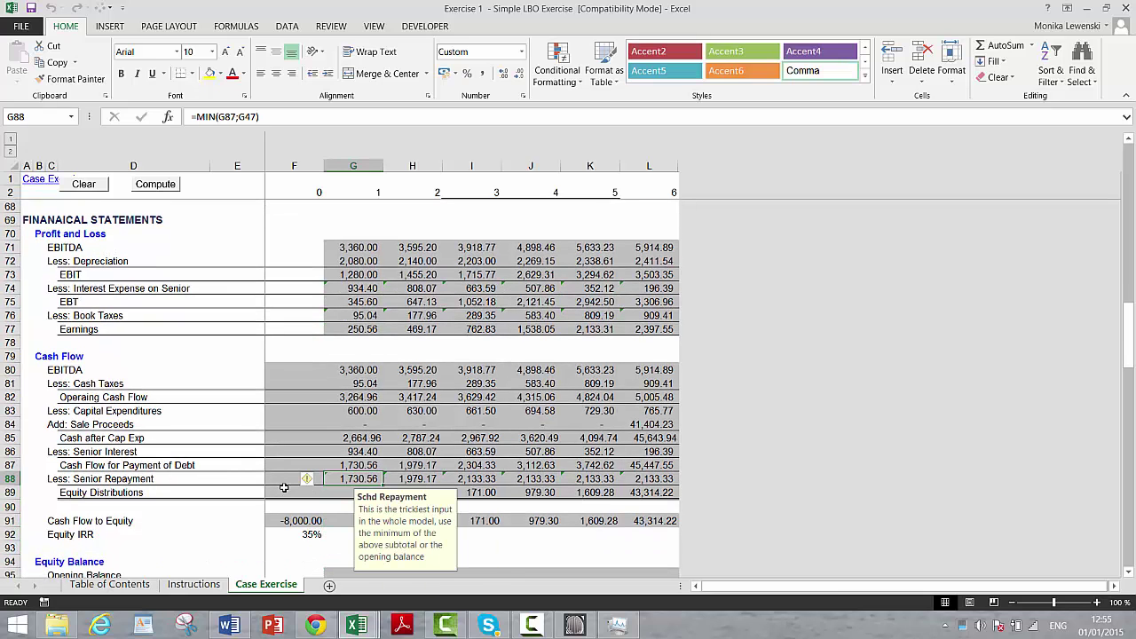
key(Down)
key(Down)
key(Down)
key(Down)
key(Down)
key(Down)
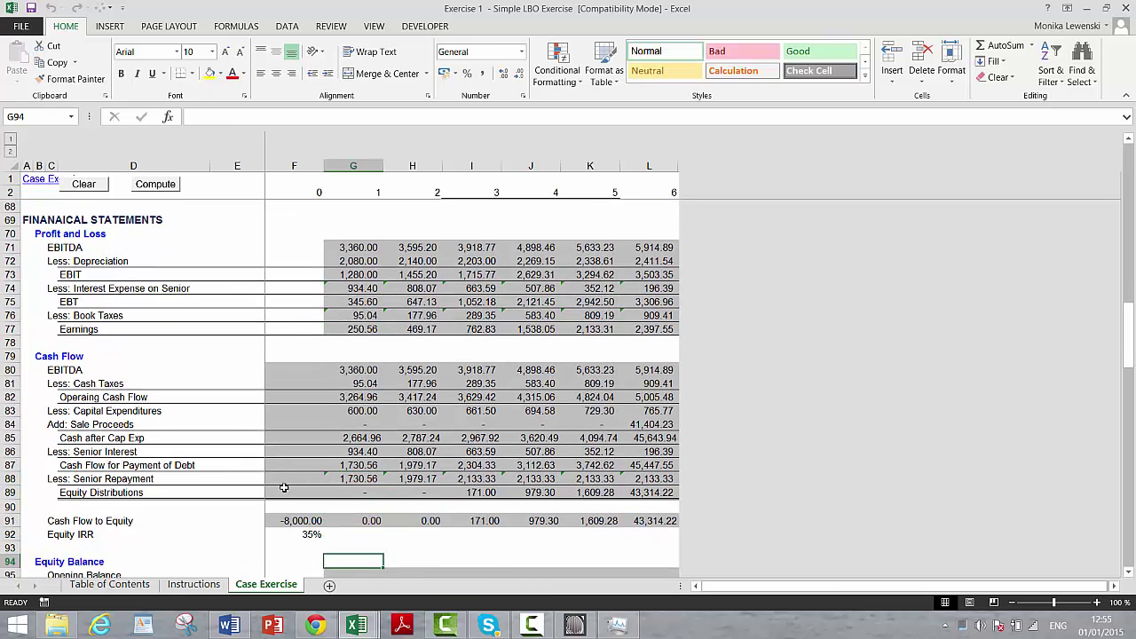
key(Down)
key(Down)
key(Down)
key(Down)
key(Down)
key(Down)
key(Down)
key(Down)
key(Down)
key(Down)
key(Down)
key(Down)
key(Down)
key(Down)
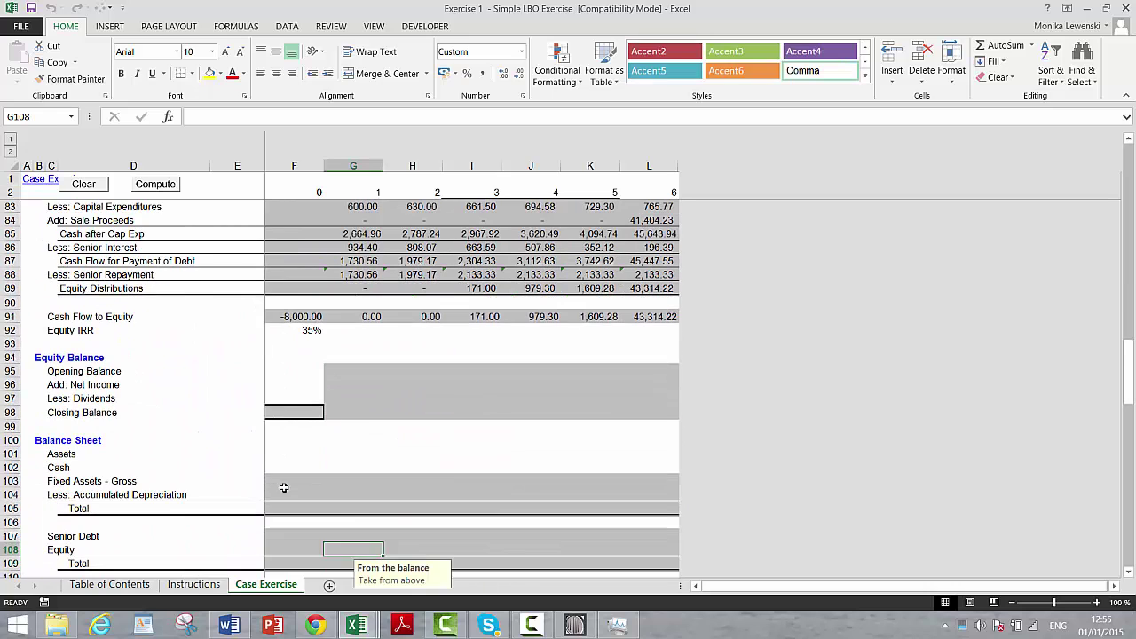
Set the period-0 closing equity balance to Equity Issued (=F34), showing 8,000.00.
key(Up)
key(Up)
key(Up)
key(Up)
key(Up)
key(Up)
key(Up)
key(Up)
key(Up)
key(Up)
key(Left)
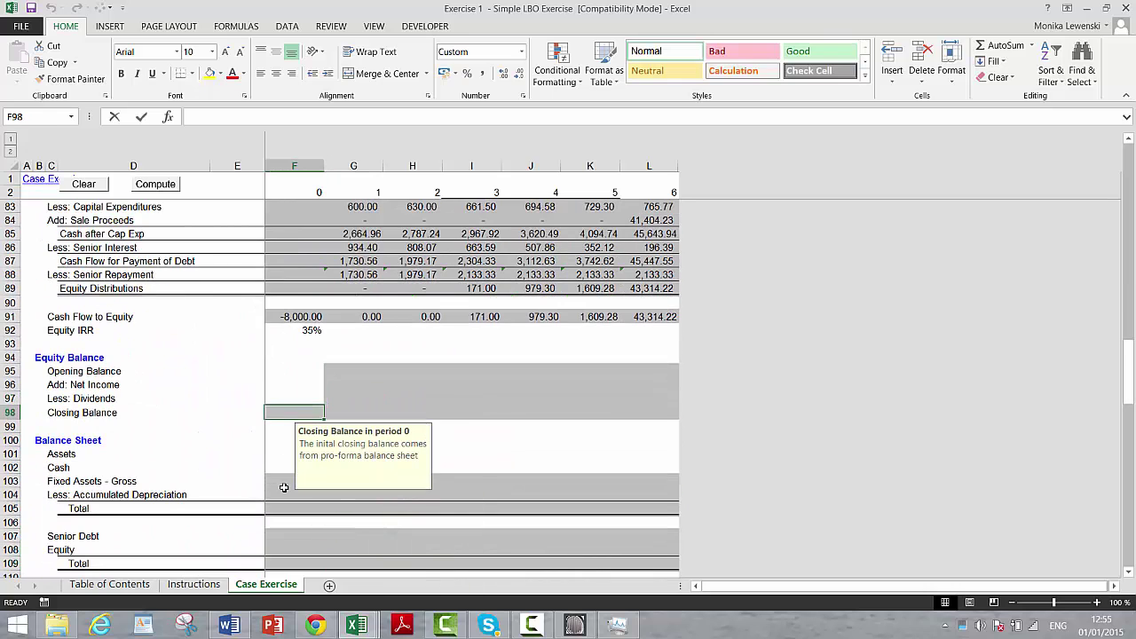
text(=)
key(Up)
key(Up)
key(Up)
key(Up)
key(Up)
key(Up)
key(Up)
key(Up)
key(Up)
key(Up)
key(Up)
key(Up)
key(Up)
key(Up)
key(Up)
key(Up)
key(Up)
key(Up)
key(Up)
key(Up)
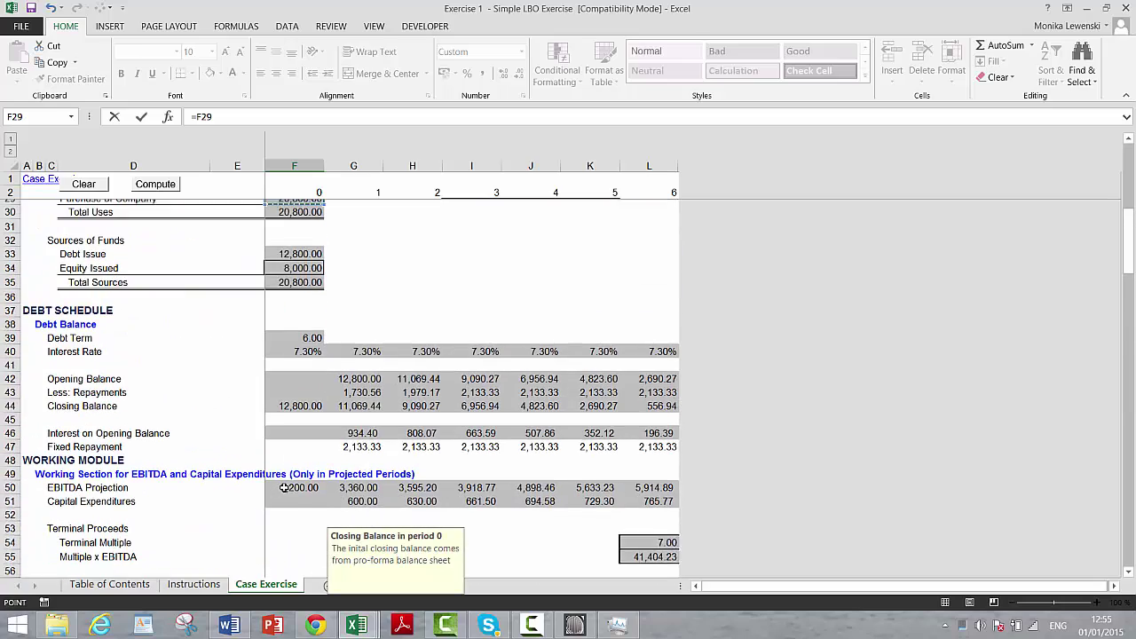
key(Up)
key(Up)
key(Down)
key(Down)
key(Down)
key(Down)
key(Down)
key(Down)
key(Down)
key(Down)
key(Down)
key(Up)
key(Up)
key(Return)
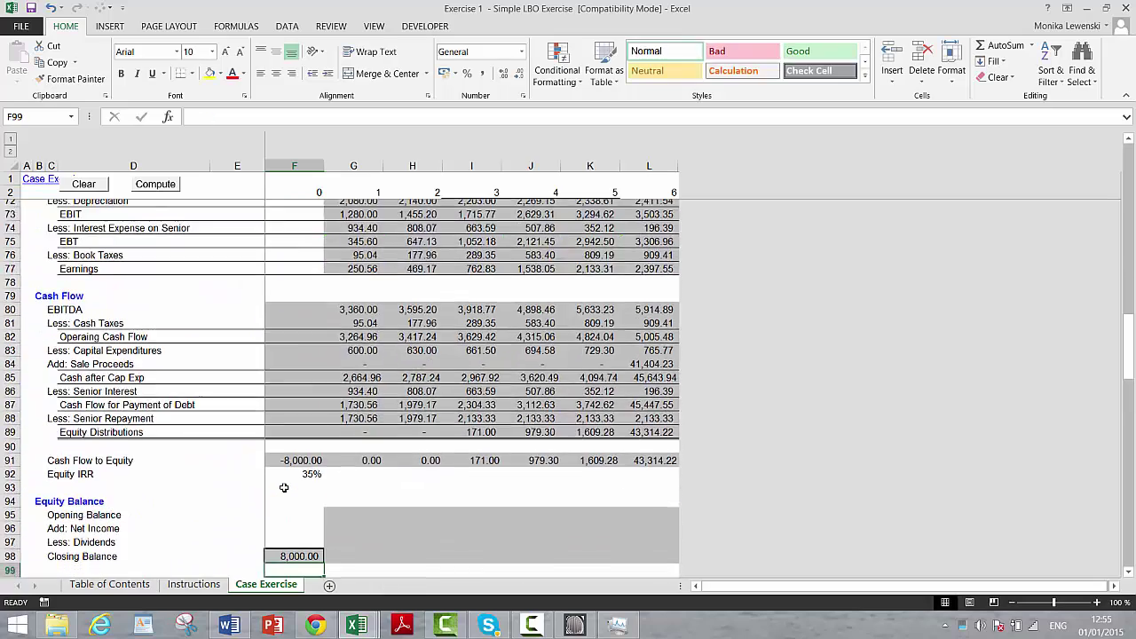
Build year-1 equity: opening from prior closing, net income from Earnings, dividends from distributions, closing balance.
key(Up)
key(Up)
key(Up)
key(Up)
key(Right)
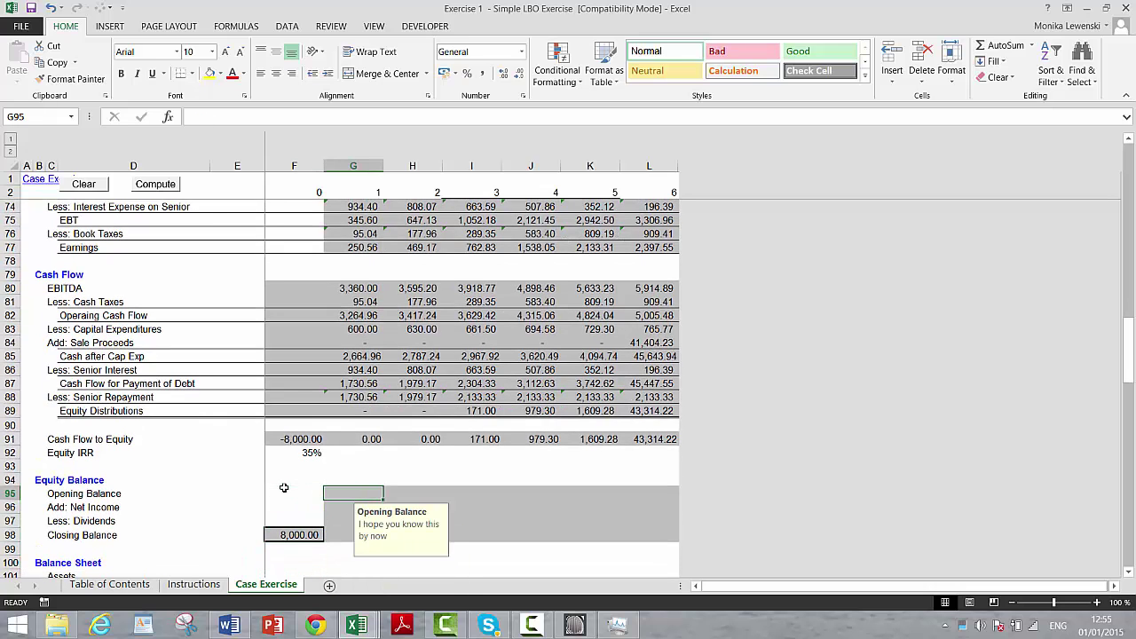
text(=)
key(Down)
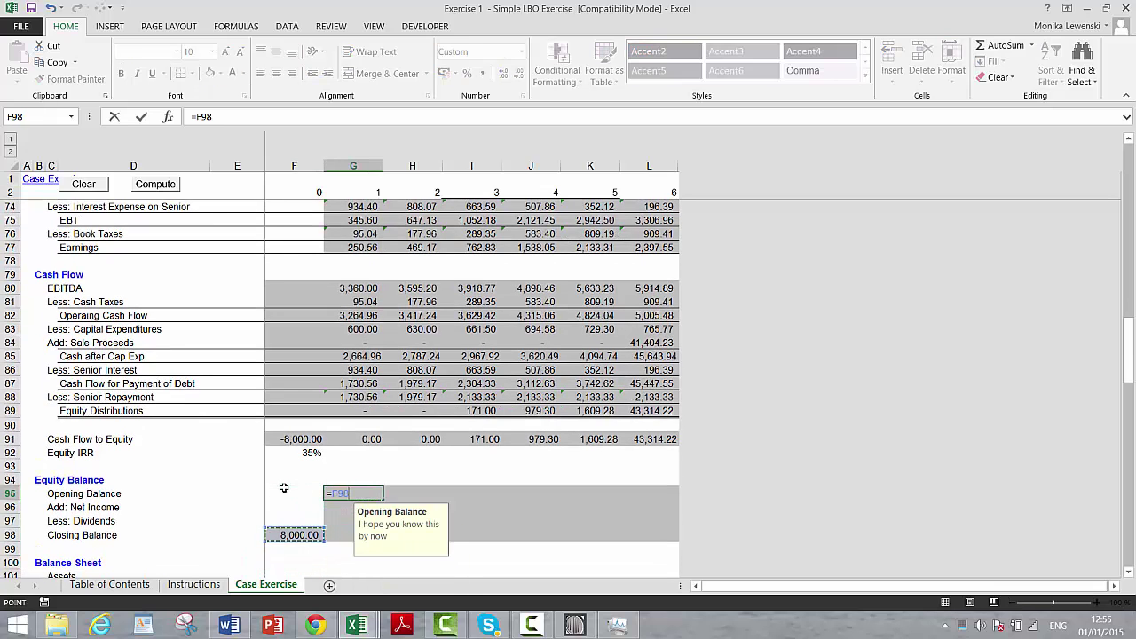
key(Return)
text(=)
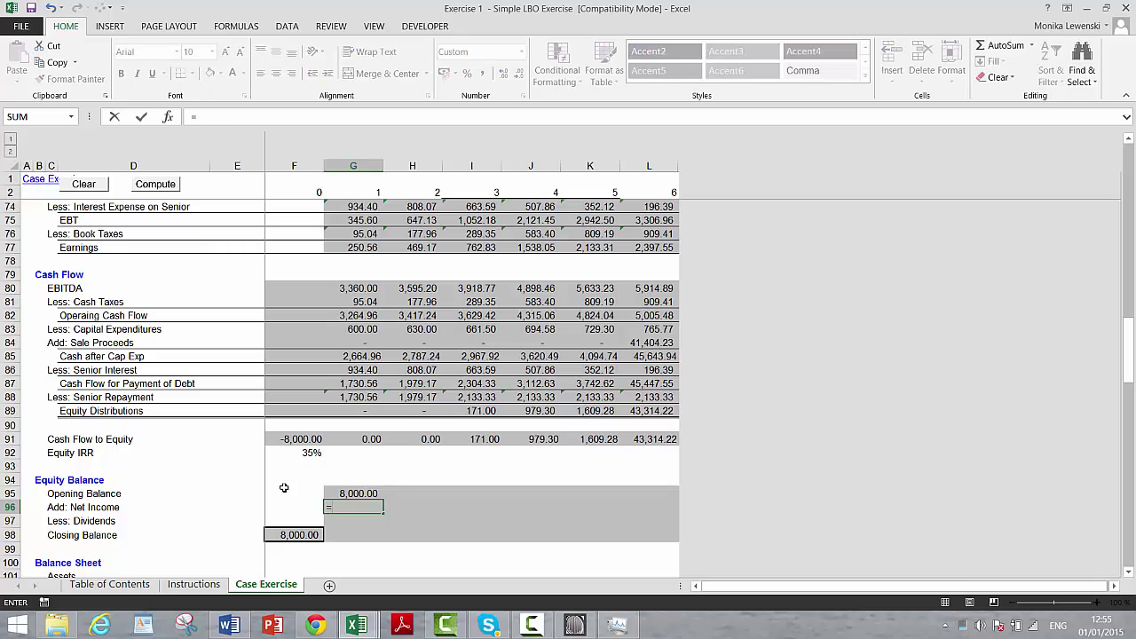
key(Up)
key(Up)
key(Up)
key(Up)
key(Up)
key(Up)
key(Up)
key(Up)
key(Up)
key(Up)
key(Up)
key(Up)
key(Up)
key(Up)
key(Up)
key(Up)
key(Up)
key(Up)
key(Up)
key(Up)
key(Down)
key(Return)
text(=)
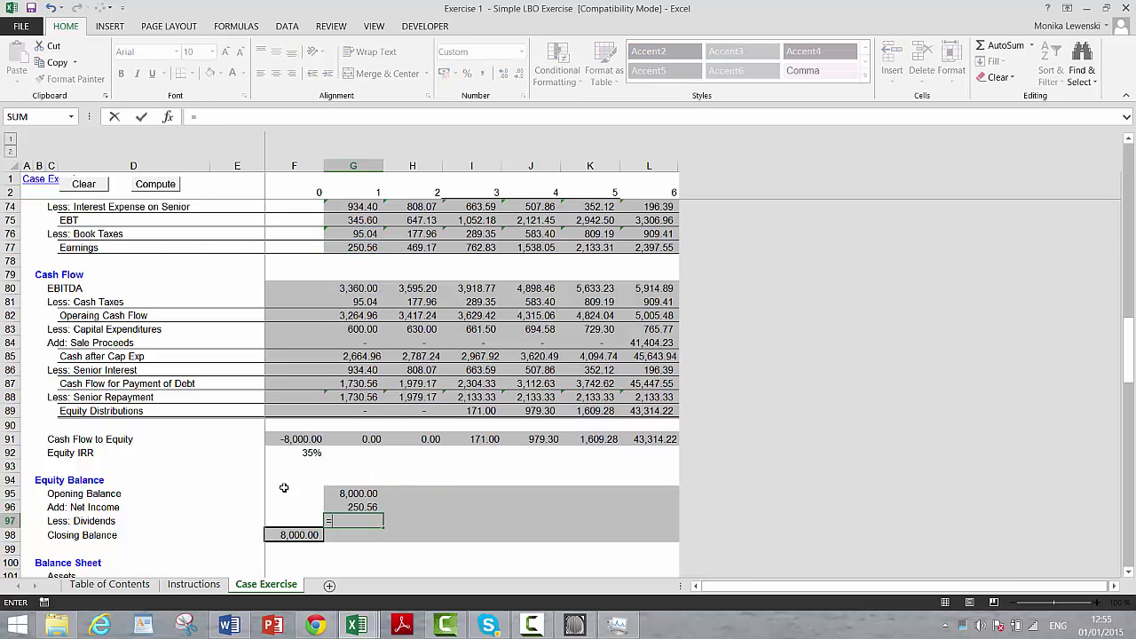
key(Up)
key(Up)
key(Up)
key(Up)
key(Up)
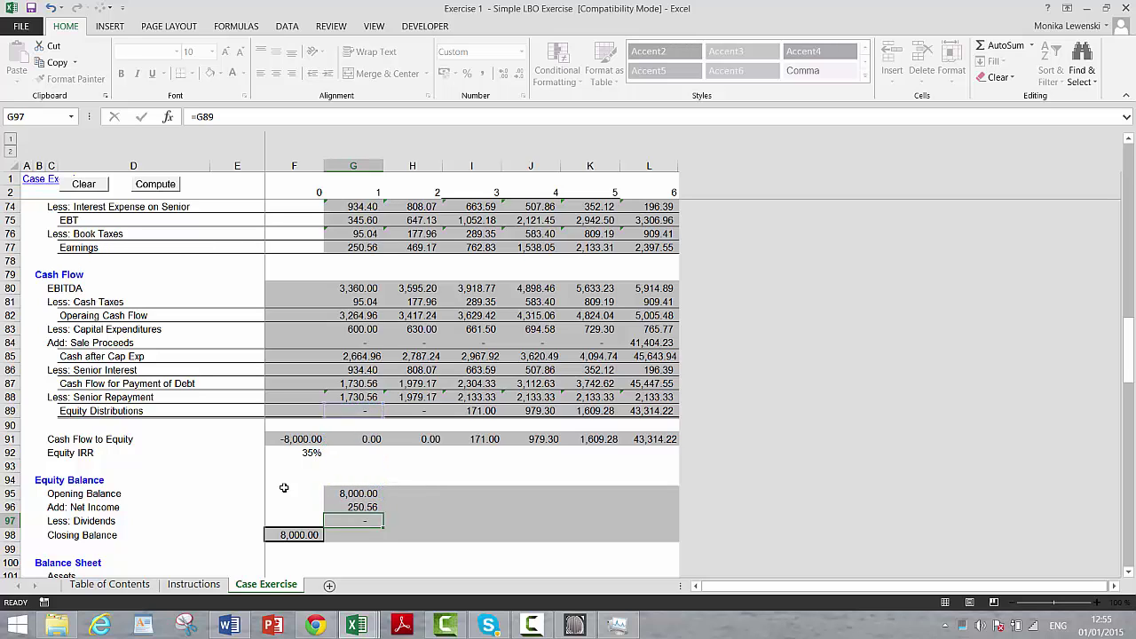
key(Return)
text(=)
key(Up)
key(Up)
key(Up)
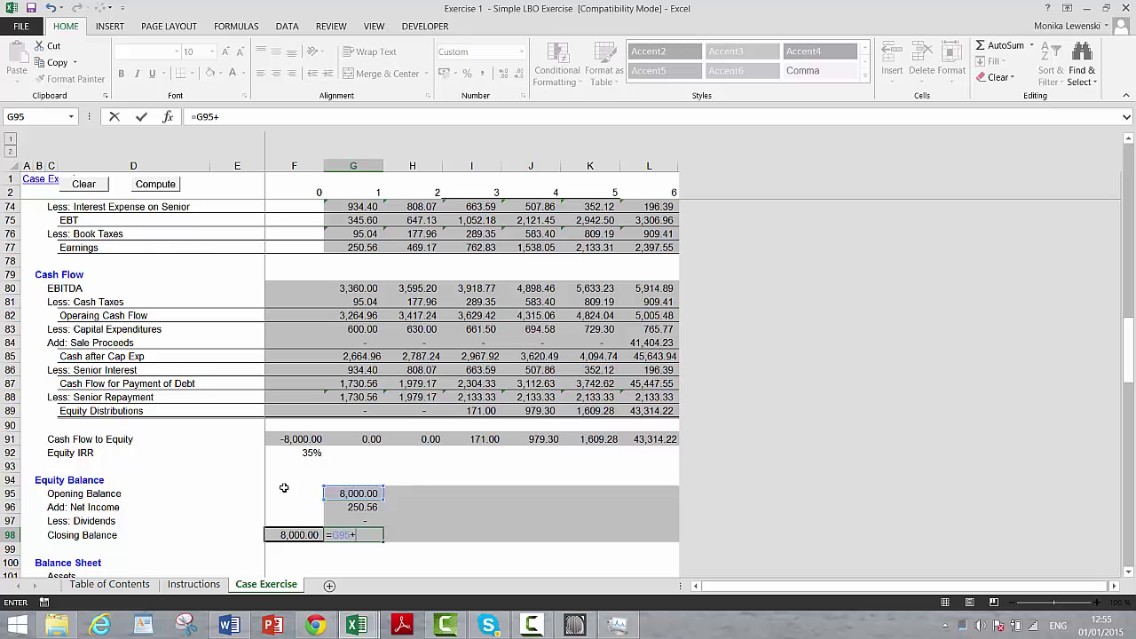
key(Up)
key(Return)
Fill the four Equity Balance rows across years 2–6, ending at (30,522.32).
key(Up)
key(Up)
key(Up)
key(Up)
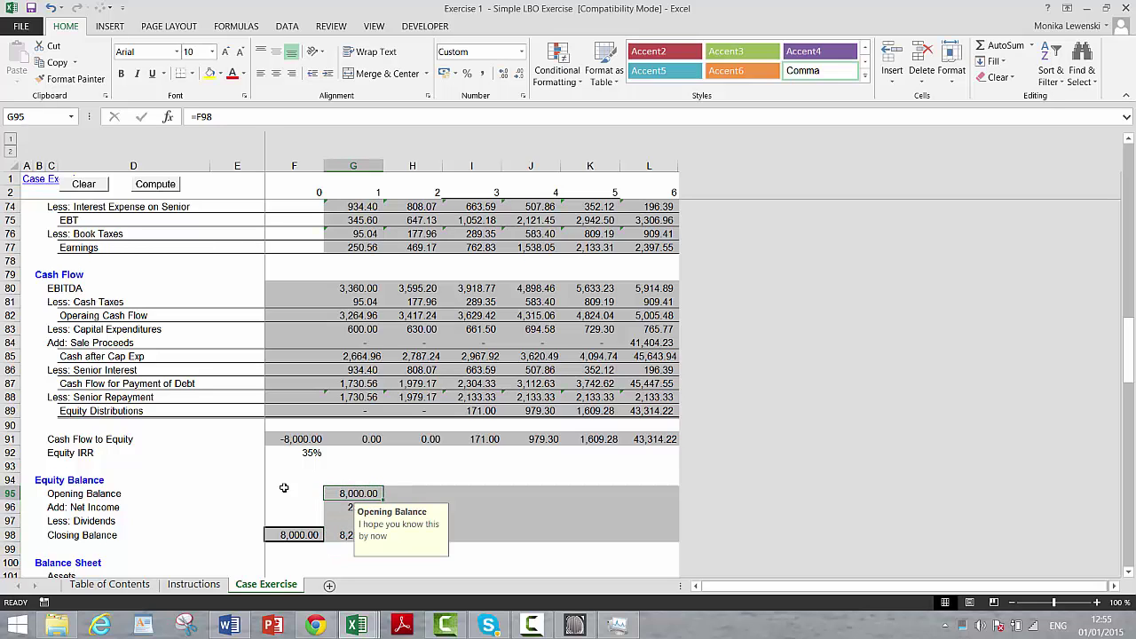
key(shift+Down)
key(shift+Down)
key(shift+Down)
key(shift+Right)
key(shift+Right)
key(shift+Right)
key(shift+Right)
key(shift+Right)
key(ctrl+r)
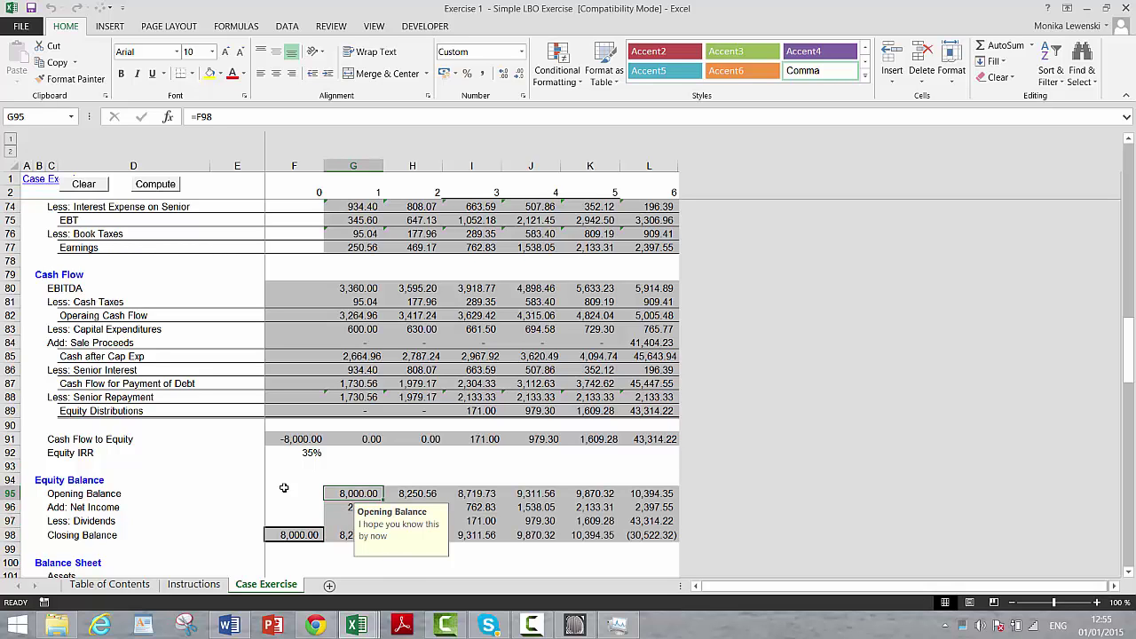
key(Down)
key(Down)
key(Down)
key(Down)
key(Down)
key(Down)
key(Down)
key(Down)
key(Down)
key(Down)
key(Down)
key(Down)
key(Down)
key(Down)
key(Down)
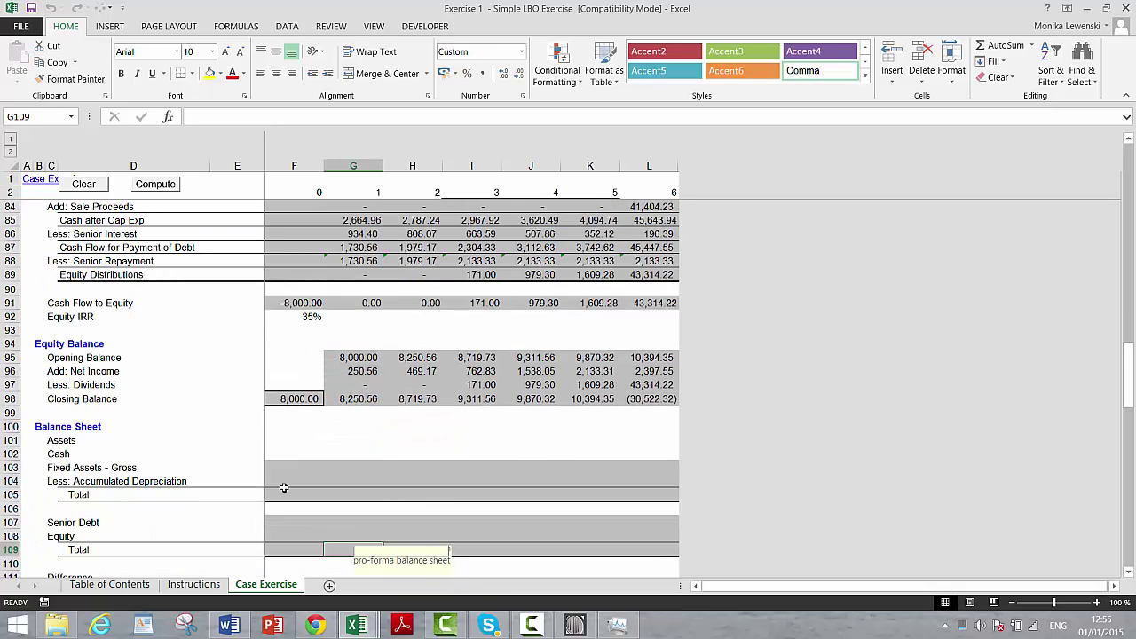
Link Fixed Assets - Gross to the plant closing balance (=F62) for years 0–6.
key(Up)
key(Up)
key(Up)
key(Up)
key(Up)
key(Up)
key(Up)
key(Left)
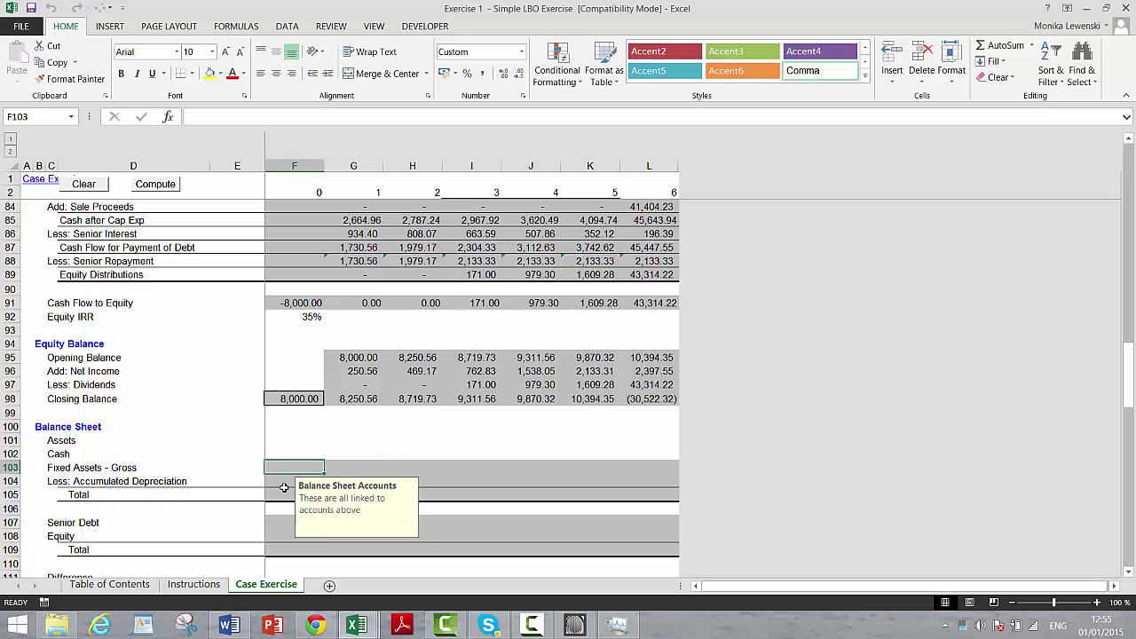
text(=)
key(Up)
key(Up)
key(Up)
key(Up)
key(Up)
key(Up)
key(Up)
key(Up)
key(Up)
key(Up)
key(Up)
key(Up)
key(Up)
key(Up)
key(Up)
key(Up)
key(Up)
key(Up)
key(Up)
key(Up)
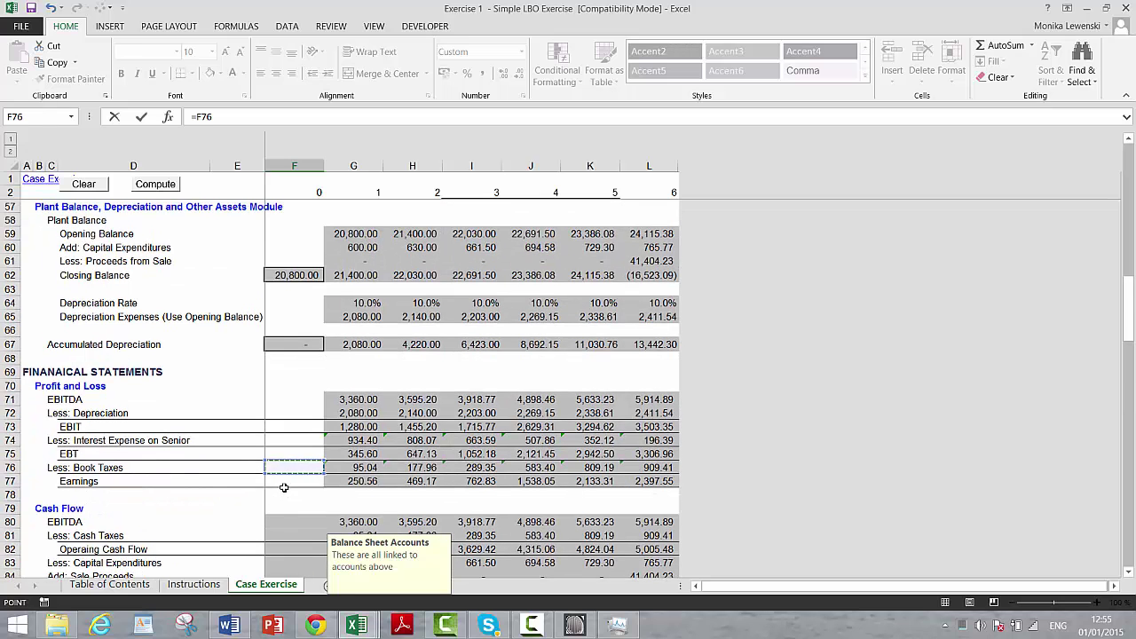
key(Up)
key(Up)
key(Up)
key(Up)
key(Up)
key(Up)
key(Up)
key(Up)
key(Up)
key(Up)
key(Up)
key(Up)
key(Up)
key(Up)
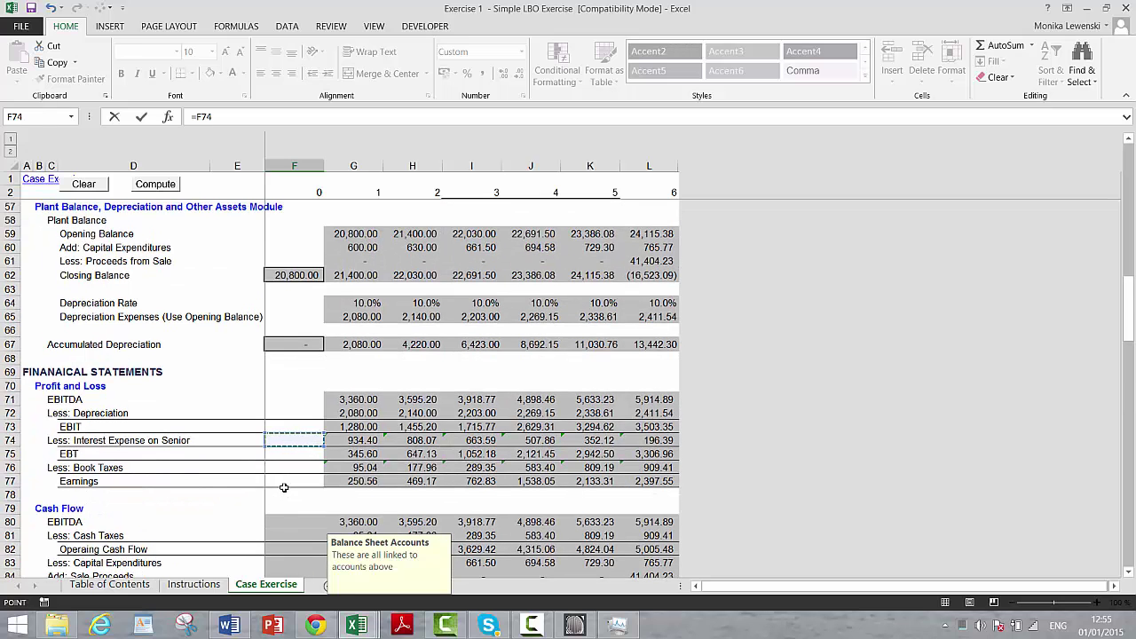
key(ctrl+Return)
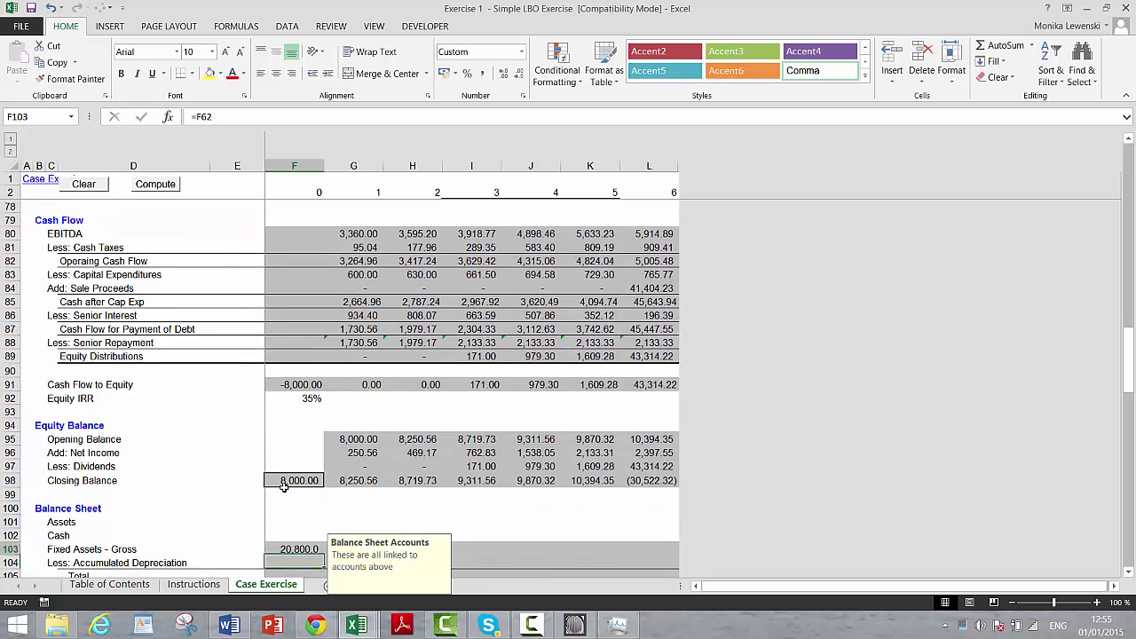
key(shift+Right)
key(shift+Right)
key(shift+Right)
key(shift+Right)
key(shift+Right)
key(shift+Right)
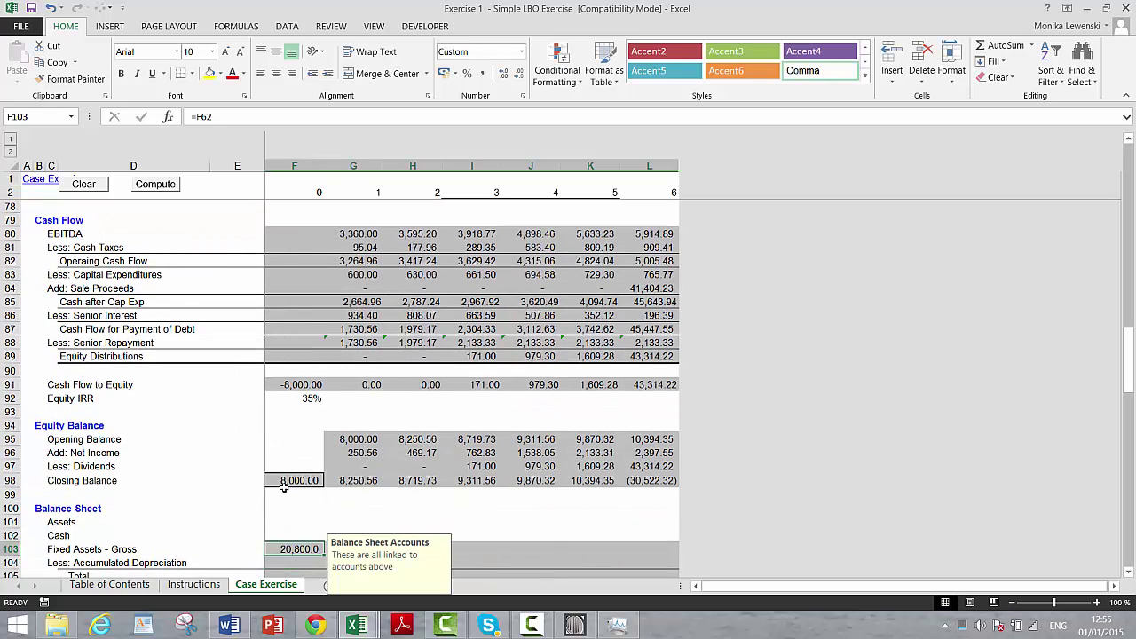
key(ctrl+r)
key(Down)
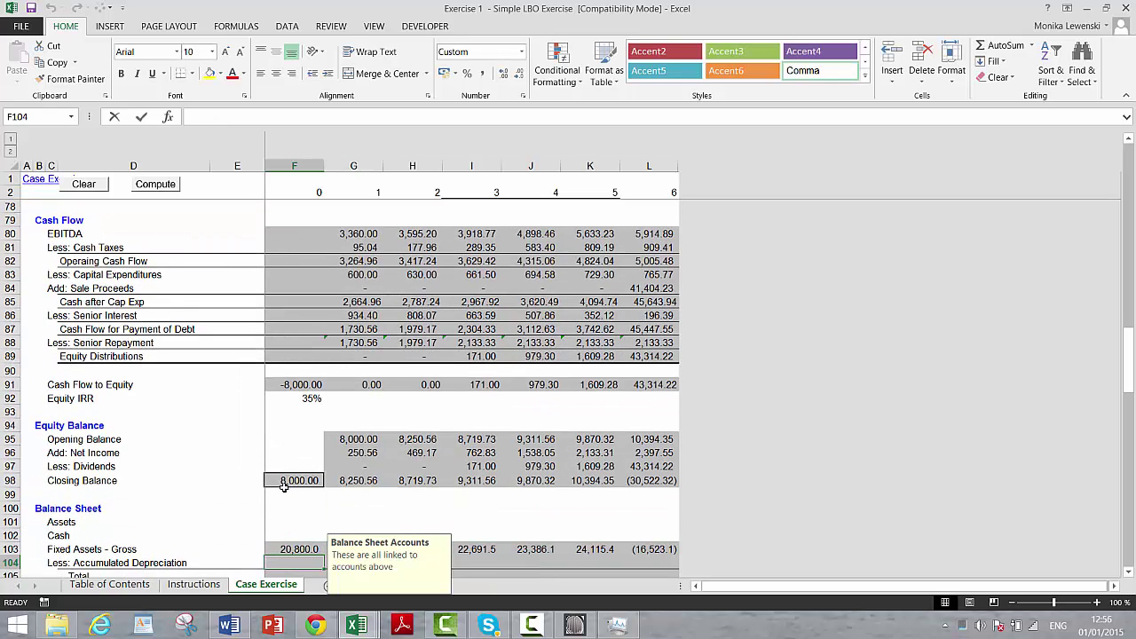
Link Accumulated Depreciation to F67 and copy it across years 1–6.
text(=)
key(Page_Up)
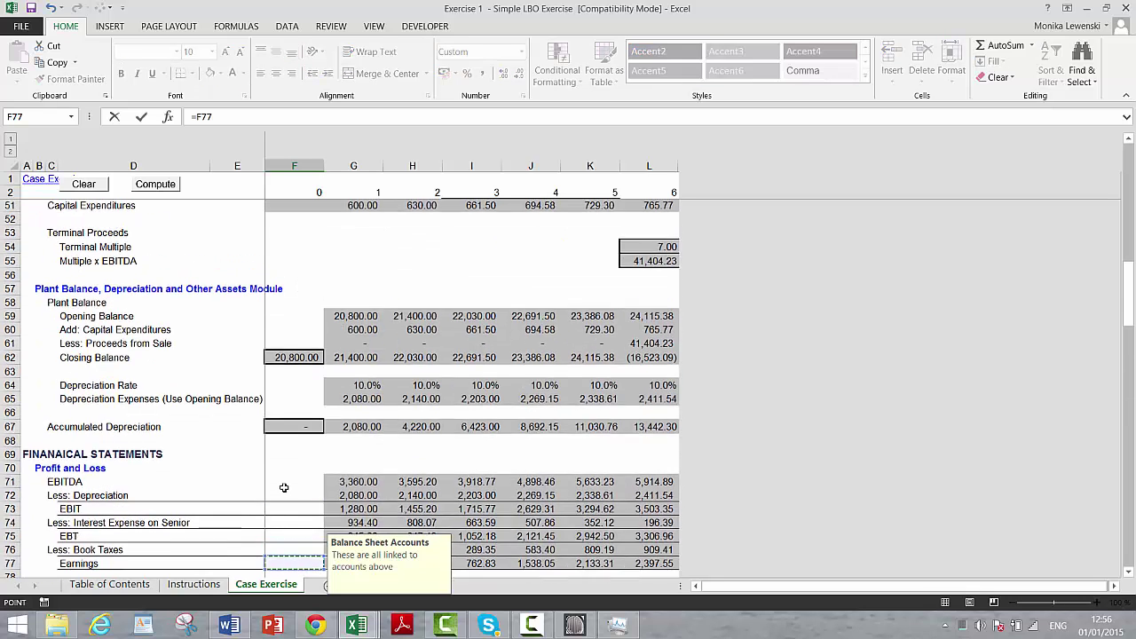
key(Down)
key(Down)
key(Left)
key(Up)
key(Up)
key(Right)
key(Up)
key(Up)
key(Up)
key(Up)
key(Up)
key(Up)
key(Up)
key(Up)
key(Up)
key(Up)
key(Up)
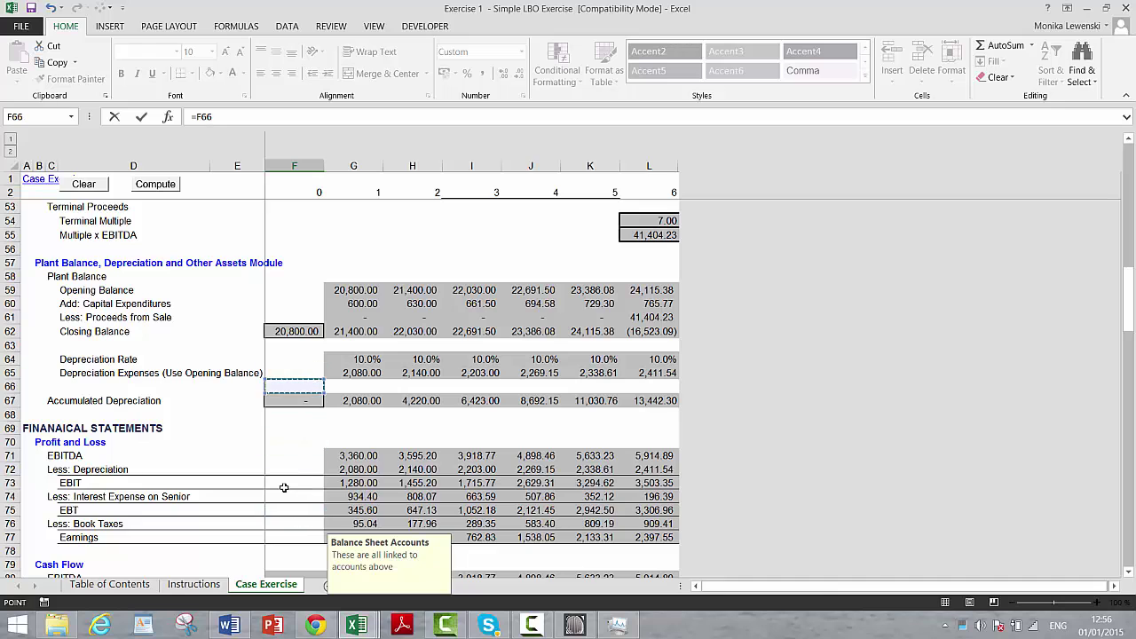
key(Down)
key(Return)
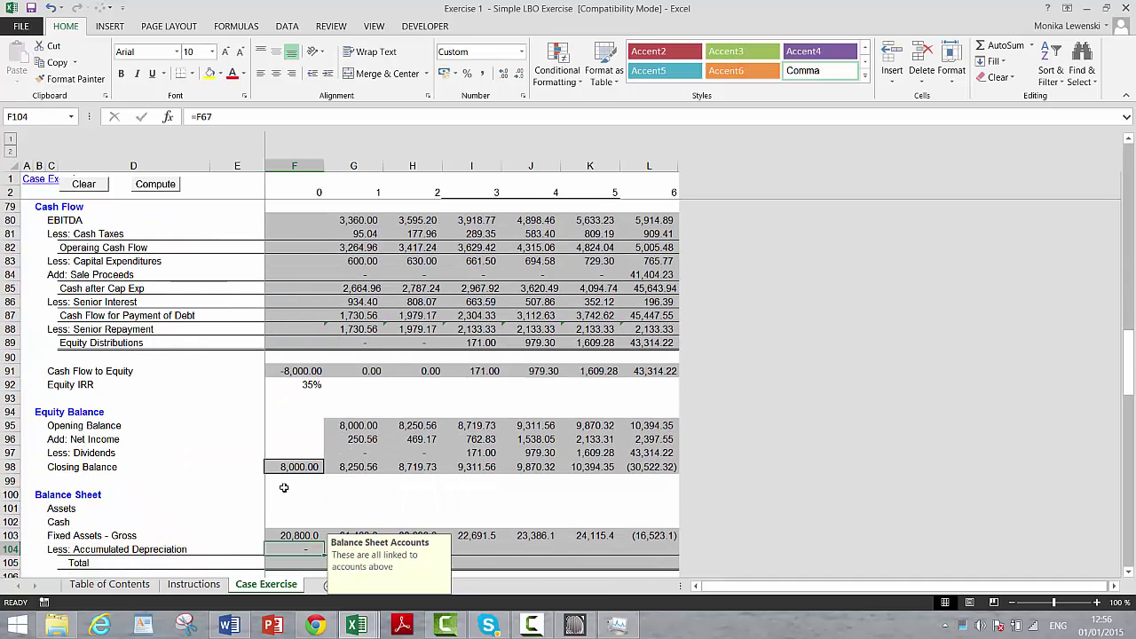
key(shift+ctrl+Right)
key(ctrl+r)
AutoSum both asset rows into the Total row, giving 20,800.0 at year 0.
key(Up)
key(shift+Down)
key(shift+ctrl+Right)
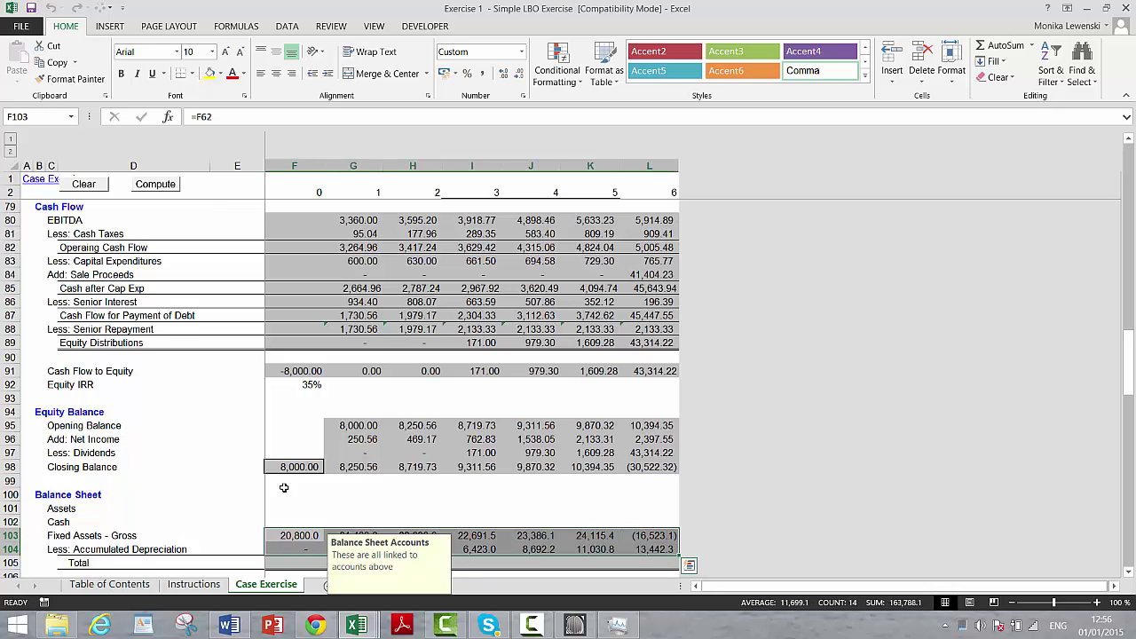
key(alt+equal)
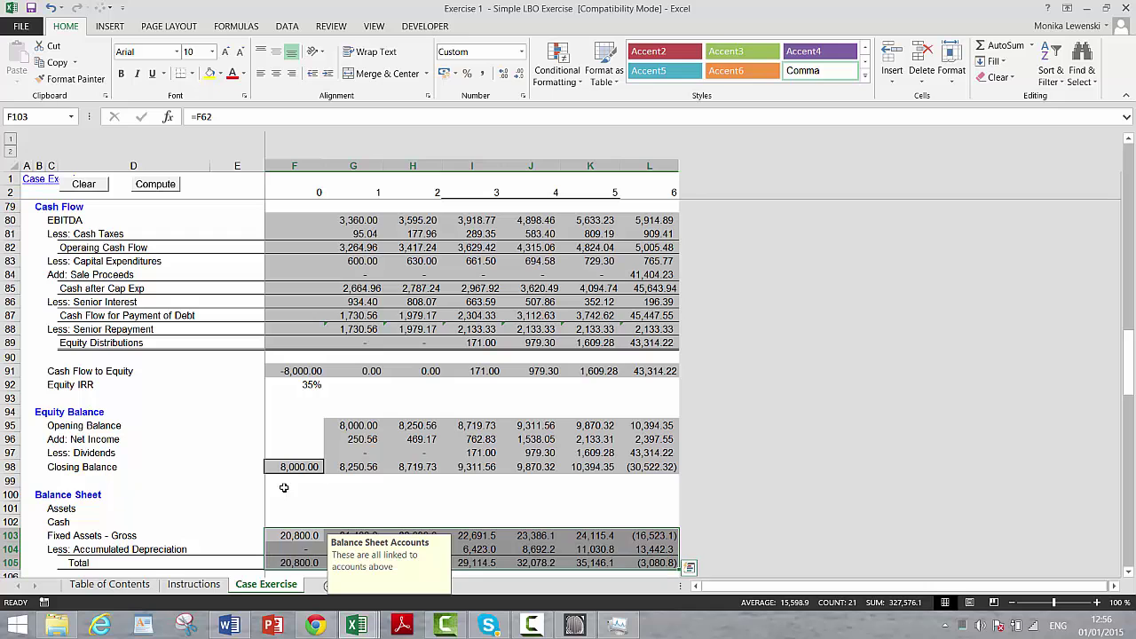
key(Down)
key(Down)
key(Down)
key(Down)
key(Down)
key(Down)
key(Down)
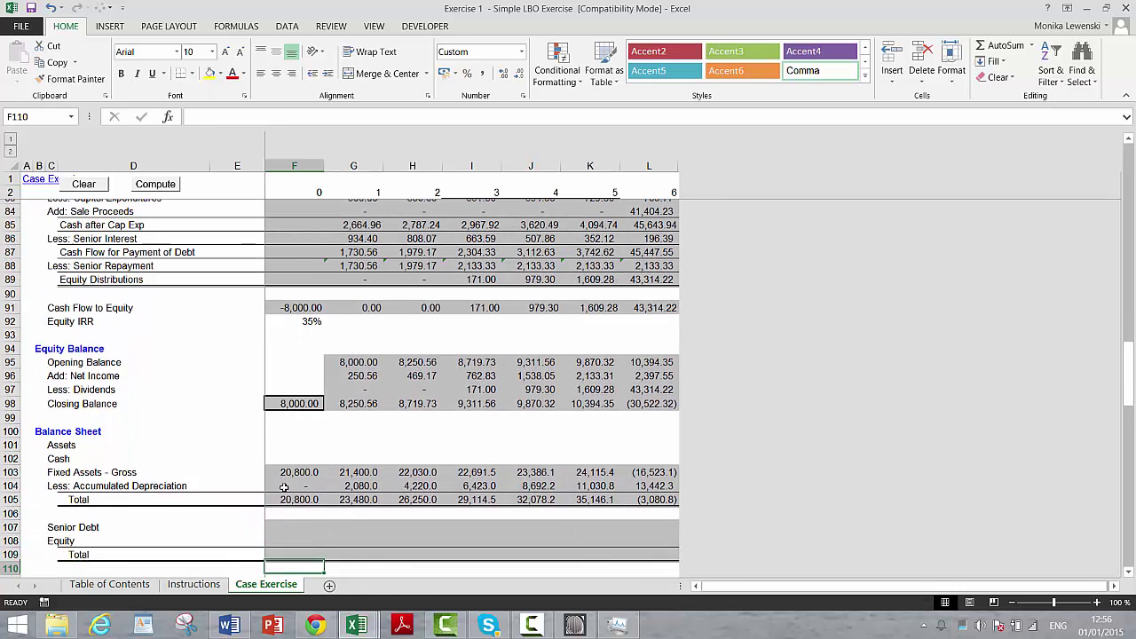
Link year 0 Senior Debt to the debt balance F44 and fill it across years 1–6.
key(Up)
key(Up)
key(Up)
text(=)
key(Up)
key(Up)
key(Up)
key(Up)
key(Up)
key(Up)
key(Up)
key(Up)
key(Up)
key(Up)
key(Up)
key(Up)
key(Up)
key(Up)
key(Up)
key(Up)
key(Up)
key(Up)
key(Up)
key(Up)
key(Up)
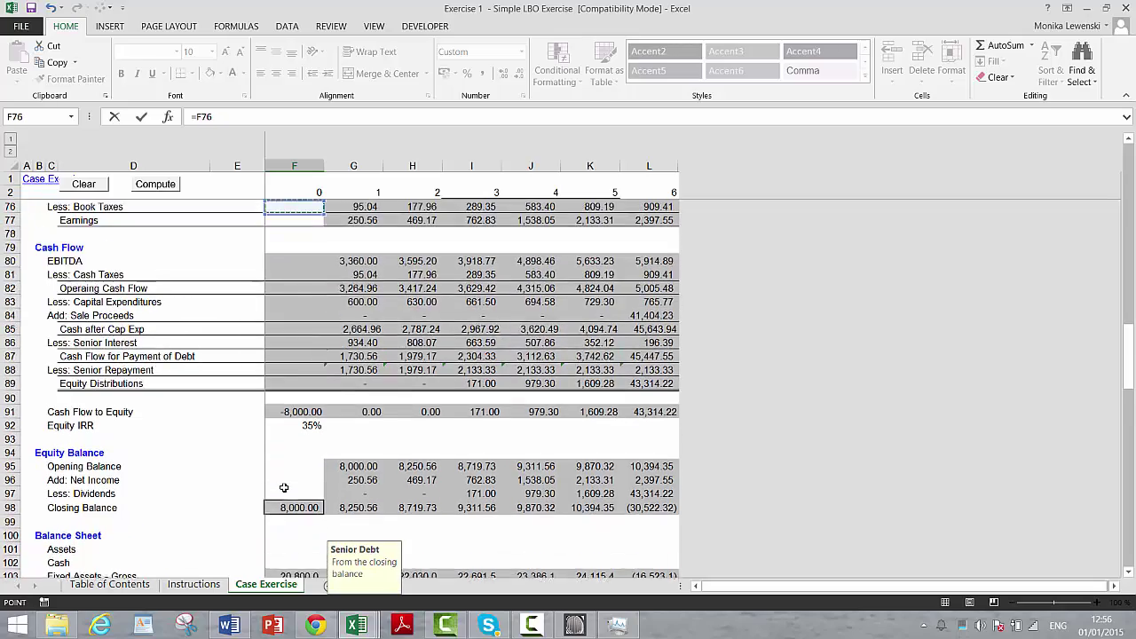
key(Up)
key(Up)
key(Up)
key(Up)
key(Up)
key(Up)
key(Up)
key(Up)
key(Up)
key(Up)
key(Up)
key(Up)
key(Up)
key(Up)
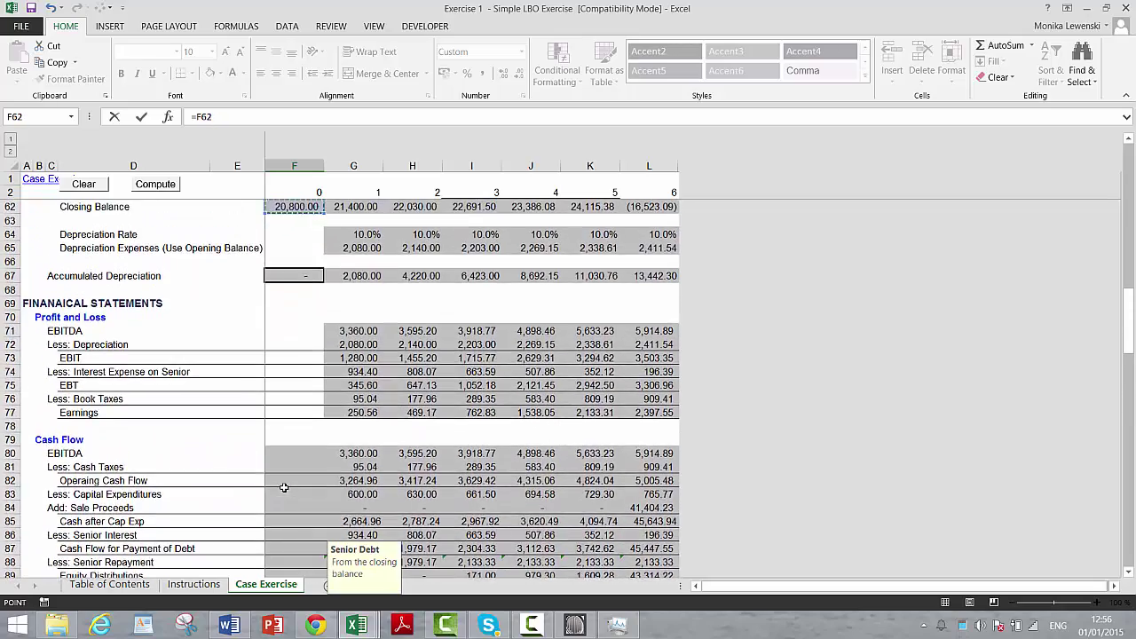
key(Up)
key(Up)
key(Up)
key(Up)
key(Up)
key(Up)
key(Up)
key(Up)
key(Up)
key(Up)
key(Up)
key(Up)
key(Up)
key(Up)
key(Up)
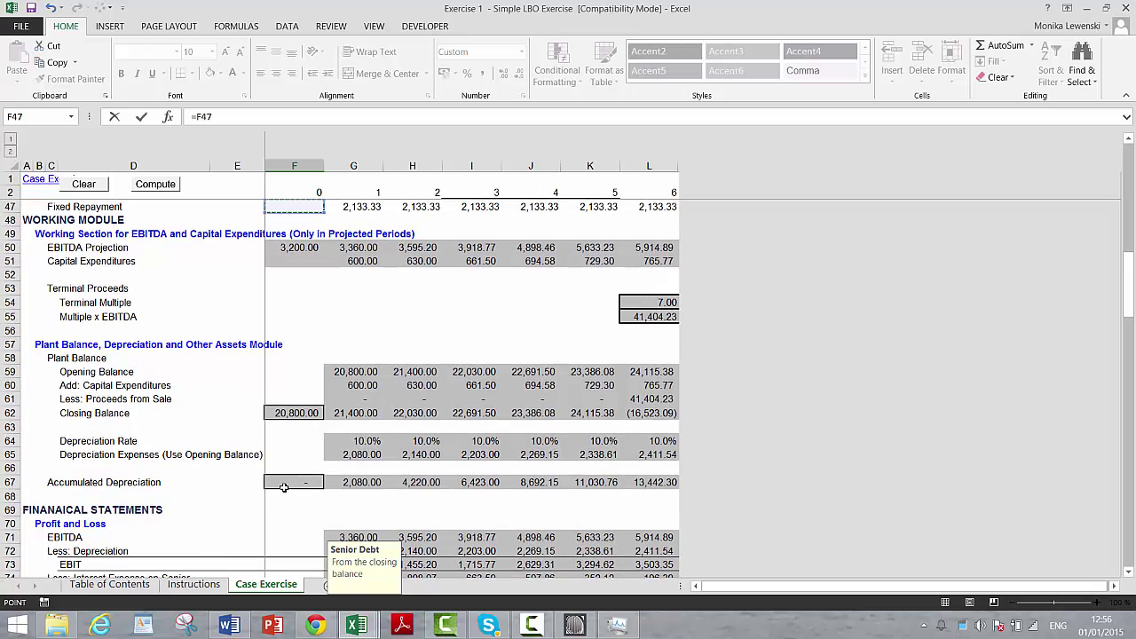
key(Down)
key(Down)
key(Down)
key(Down)
key(Down)
key(Down)
key(Down)
key(Down)
key(Up)
key(Up)
key(Up)
key(Up)
key(Up)
key(Up)
key(Up)
key(Up)
key(Up)
key(Up)
key(Up)
key(Up)
key(Up)
key(Up)
key(Up)
key(Down)
key(Down)
key(Down)
key(Down)
key(Return)
key(shift+Right)
key(shift+Right)
key(shift+Right)
key(shift+Right)
key(shift+Right)
key(shift+Right)
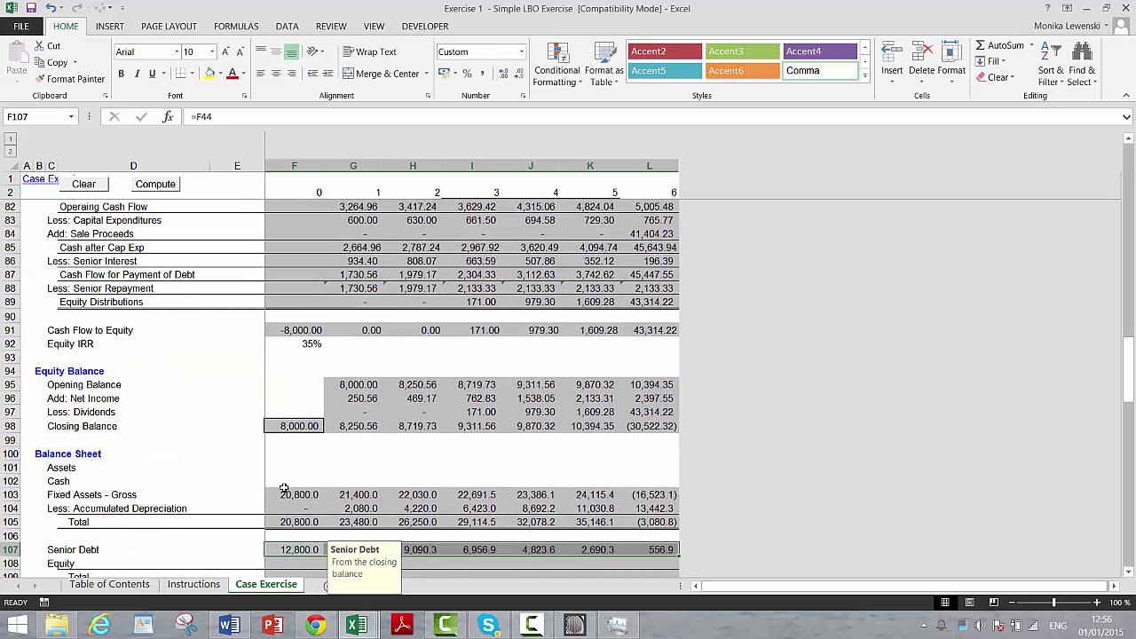
key(ctrl+r)
key(Down)
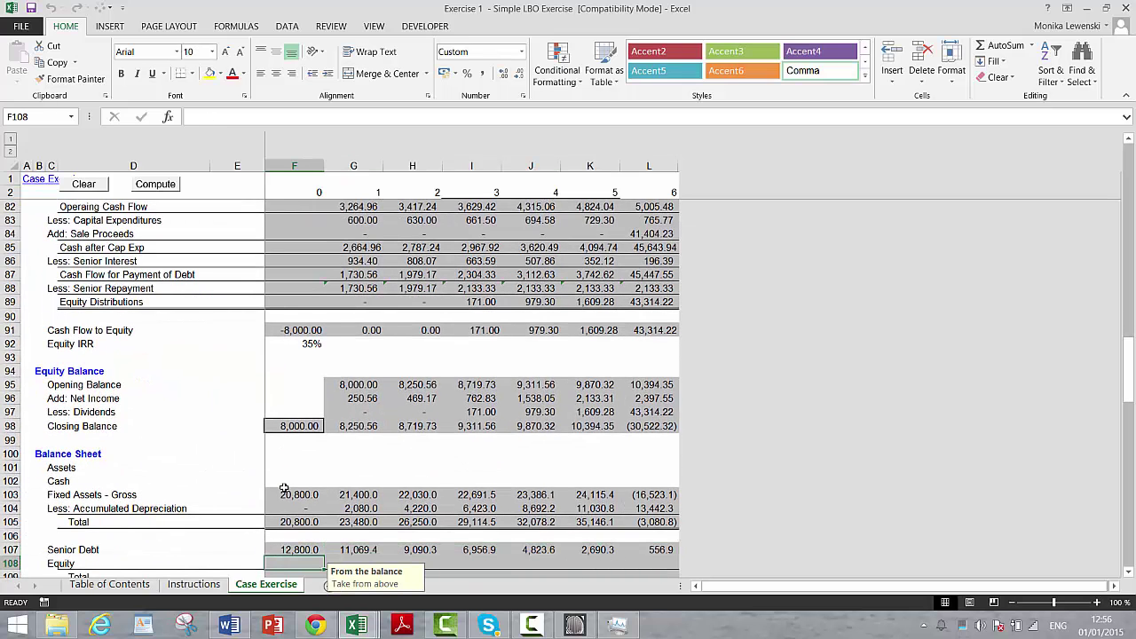
Link the Equity row to F98 for all years and select the Senior Debt and Equity rows.
text(=)
key(Up)
key(Up)
key(Up)
key(Up)
key(Up)
key(Up)
key(Up)
key(Up)
key(Up)
key(Up)
key(Up)
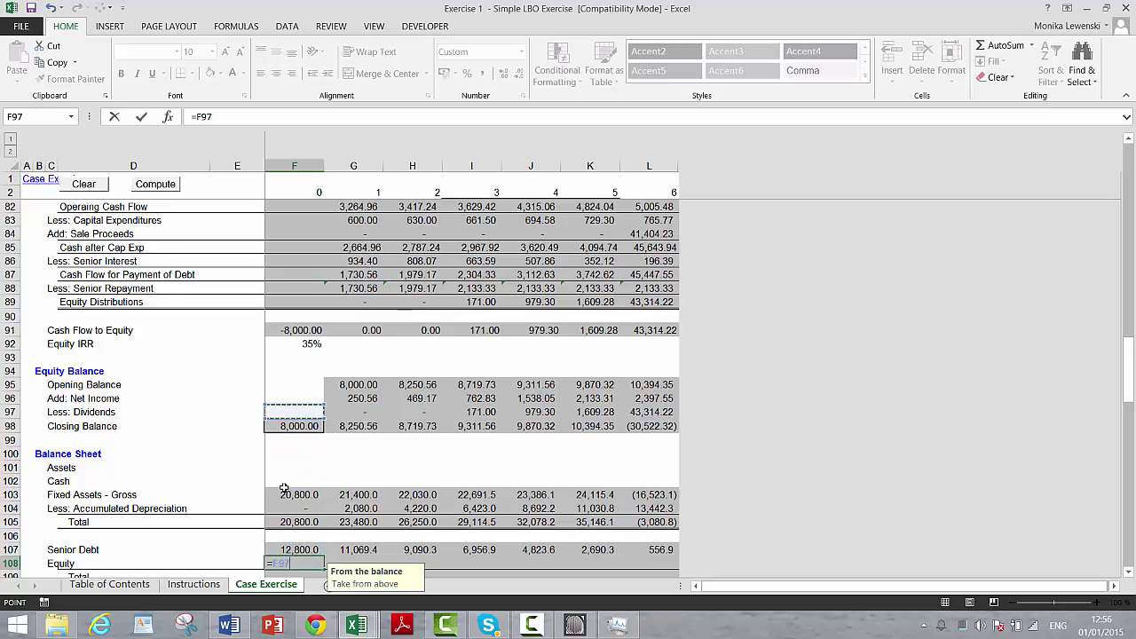
key(Down)
key(Return)
key(Up)
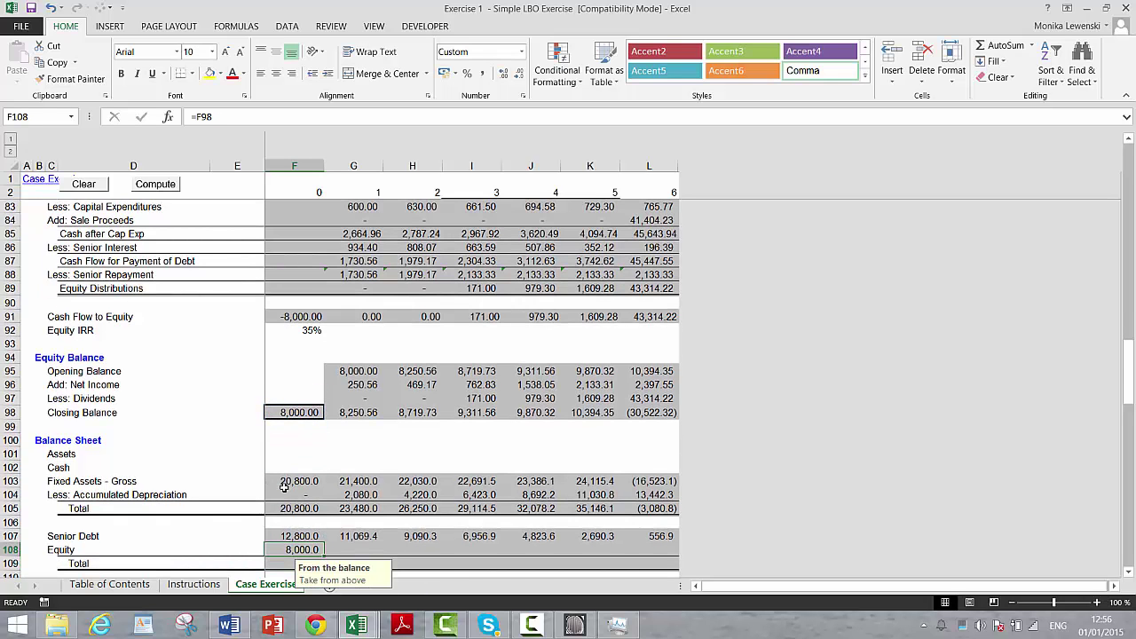
key(shift+Right)
key(shift+Right)
key(shift+Right)
key(shift+Right)
key(shift+Right)
key(shift+Right)
key(ctrl+r)
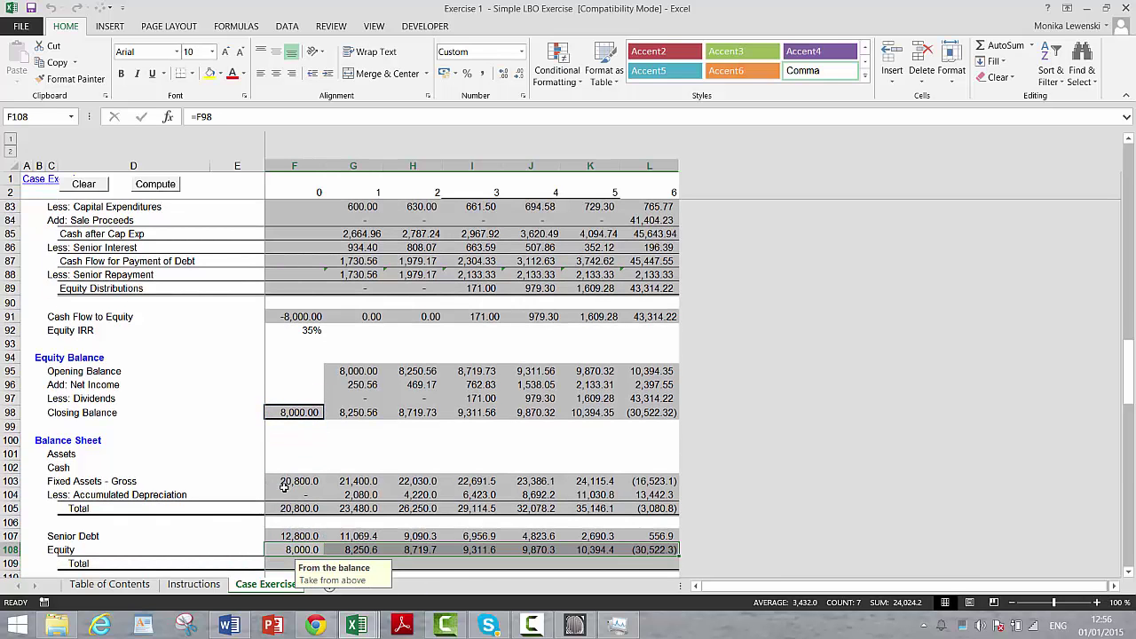
drag(302, 536, 652, 550)
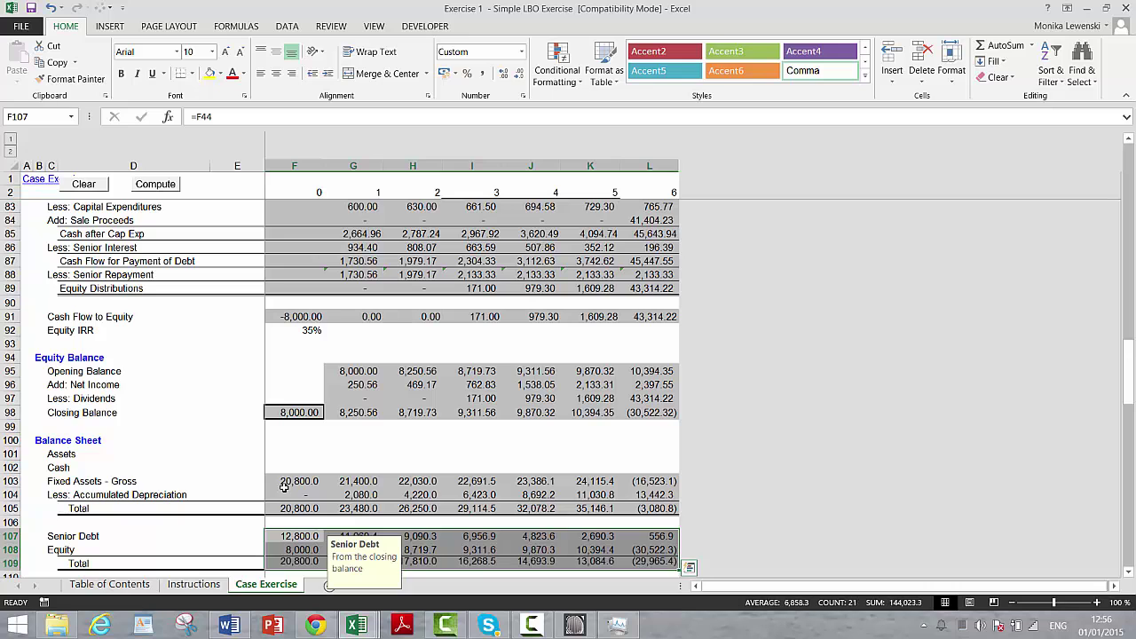
Sum the liabilities Total and fill a Difference formula against total assets across all years.
key(Right)
key(Right)
key(Right)
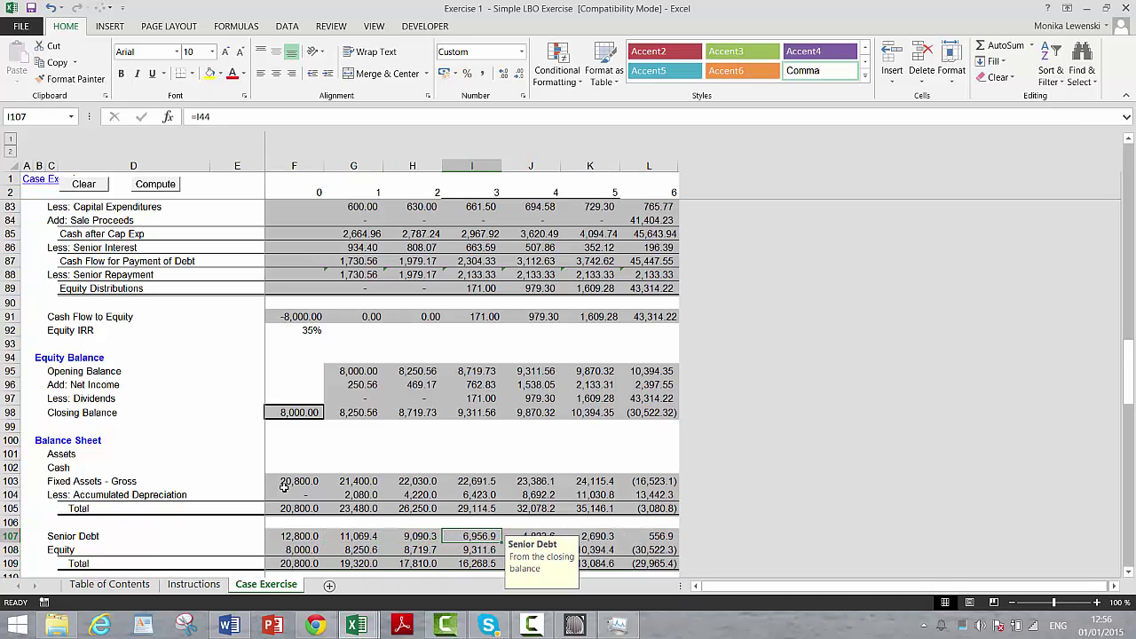
key(Down)
key(Down)
key(Down)
key(Down)
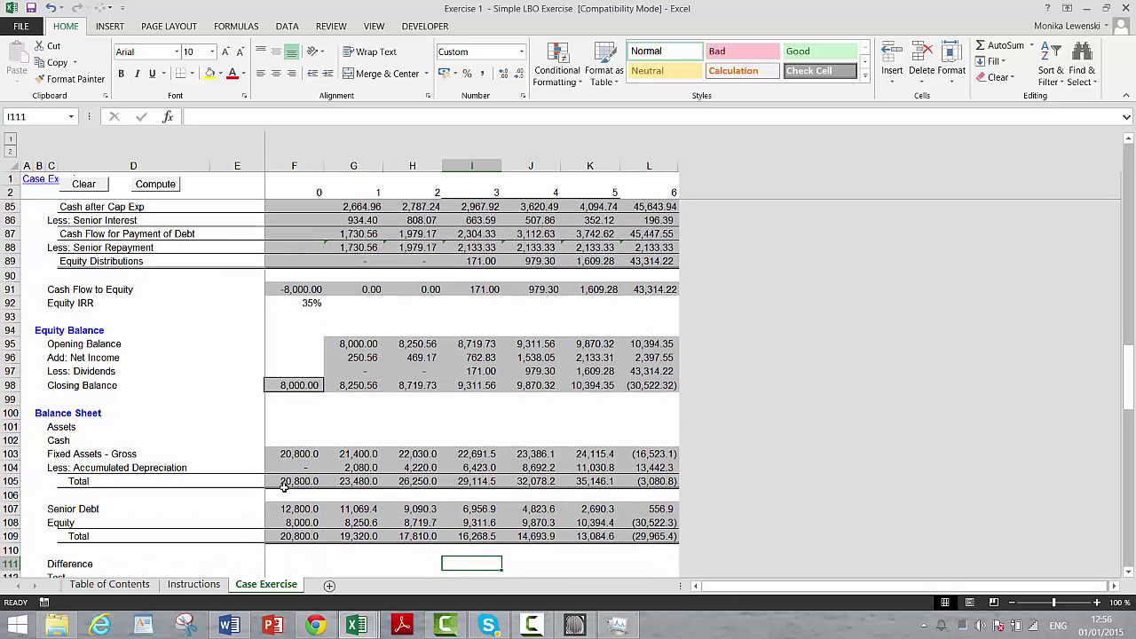
key(Left)
key(Left)
key(Left)
text(=)
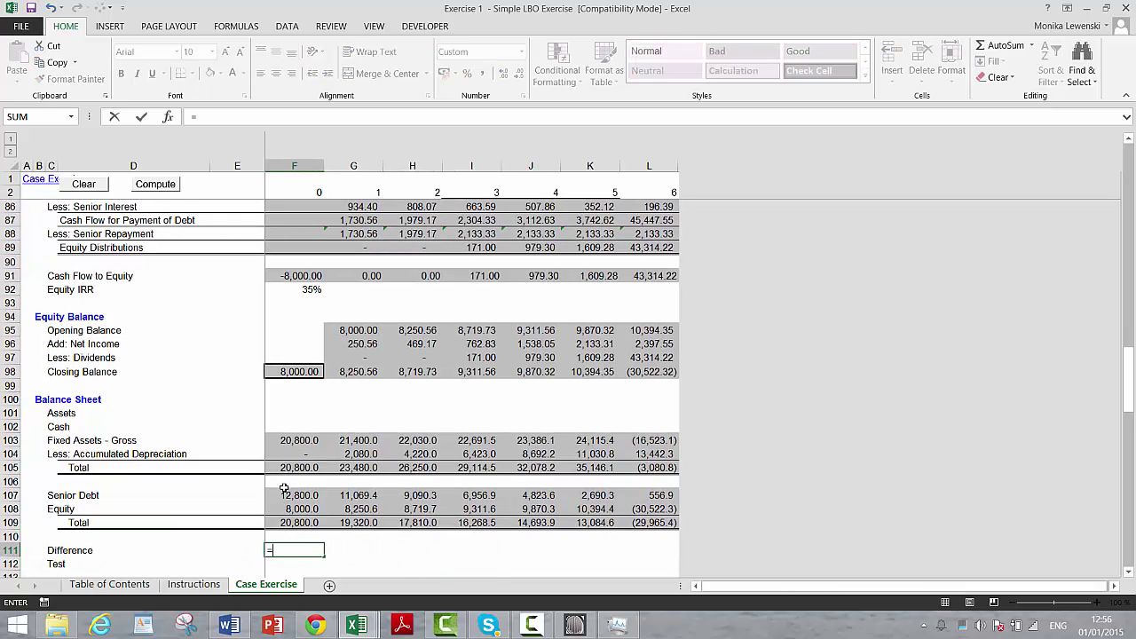
key(Up)
key(Up)
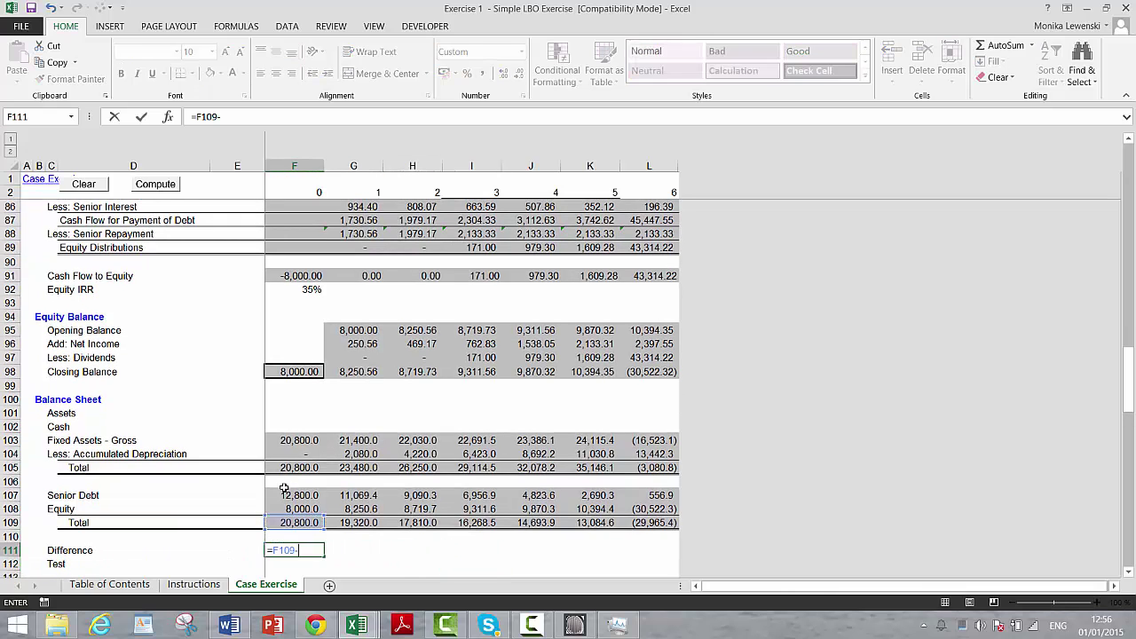
text(-)
key(Up)
key(Up)
key(Up)
key(Up)
key(Up)
key(Up)
key(Return)
key(shift+Right)
key(shift+Right)
key(shift+Right)
key(shift+Right)
key(shift+Right)
key(shift+Right)
key(ctrl+r)
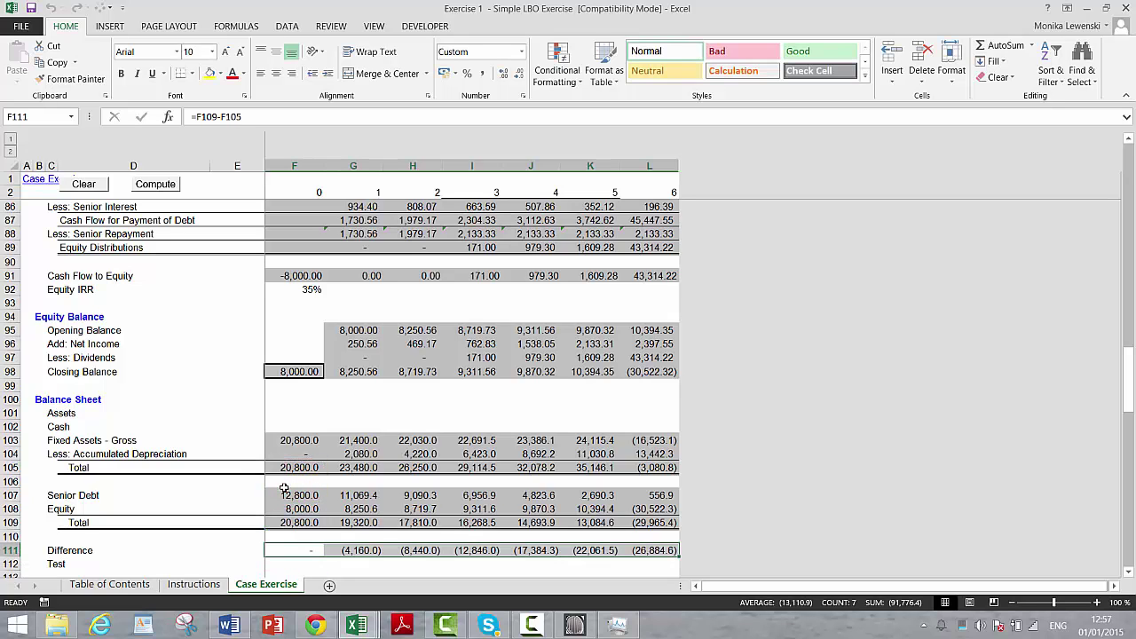
key(Right)
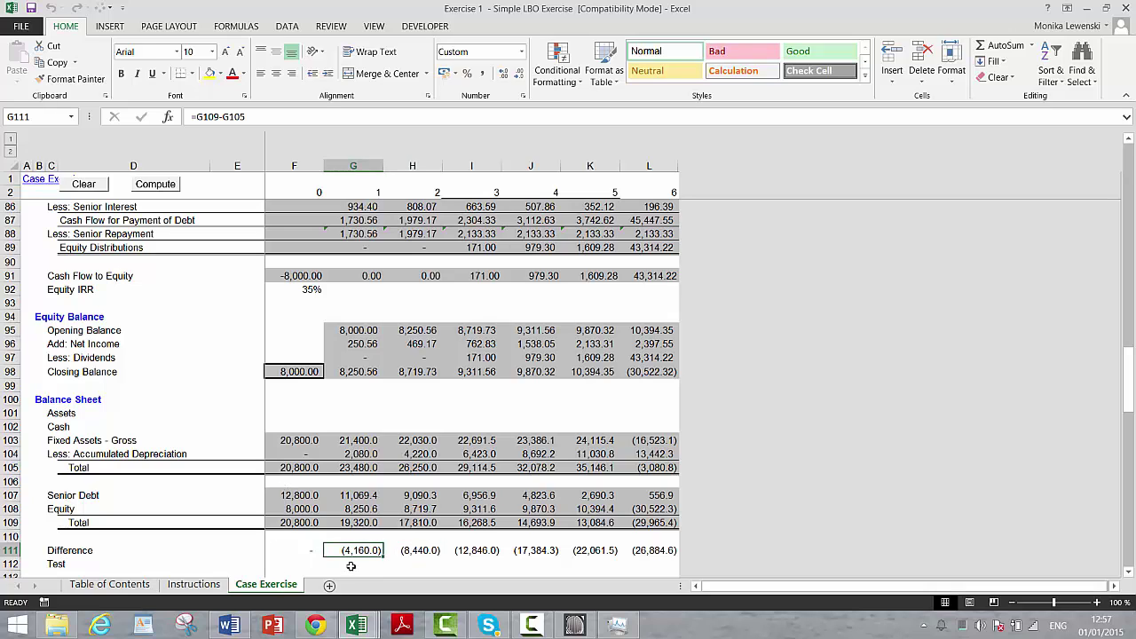
Review the negated accumulated depreciation formulas along their row.
click(532, 626)
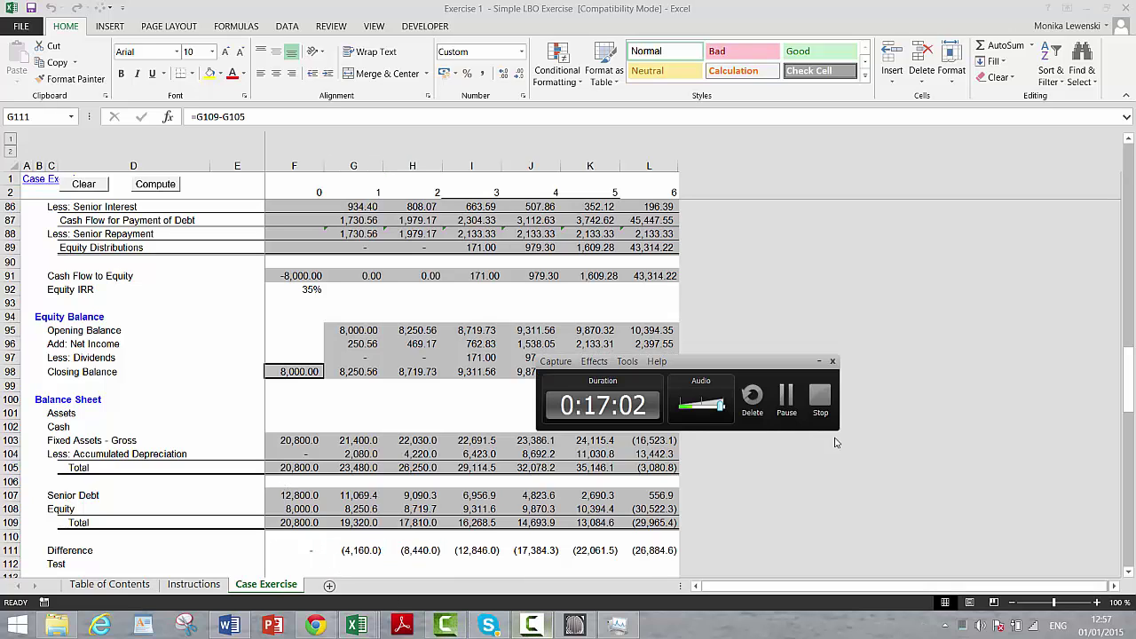
click(787, 398)
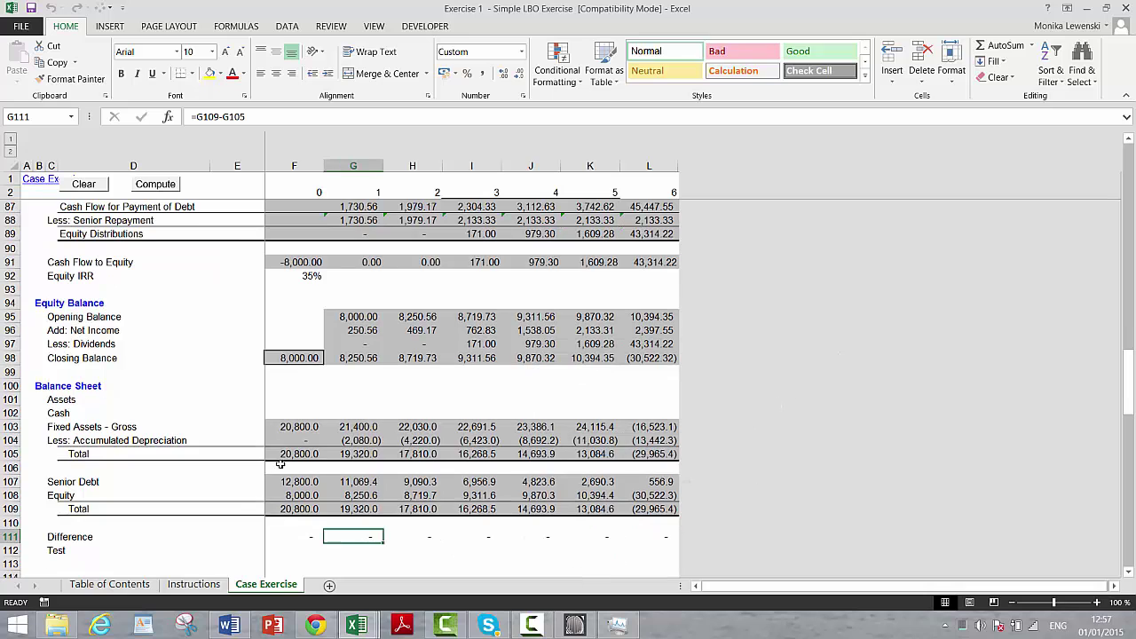
click(312, 440)
key(Right)
key(Right)
key(Right)
key(Right)
key(Right)
key(Right)
key(Left)
key(Left)
key(Left)
key(Left)
key(Left)
key(Left)
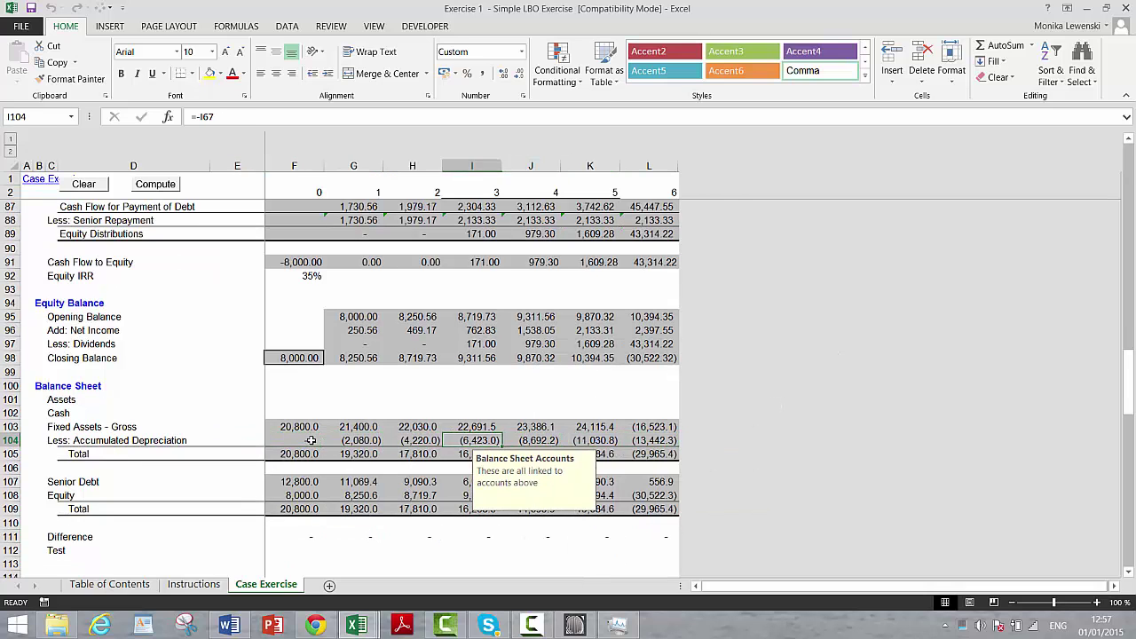
key(Left)
key(Right)
key(Right)
key(Right)
key(Left)
key(Left)
Enter the check =F111=0 in F112 and fill it across years 0–6.
key(Down)
key(Down)
key(Down)
key(Down)
key(Down)
key(Down)
key(Down)
key(Down)
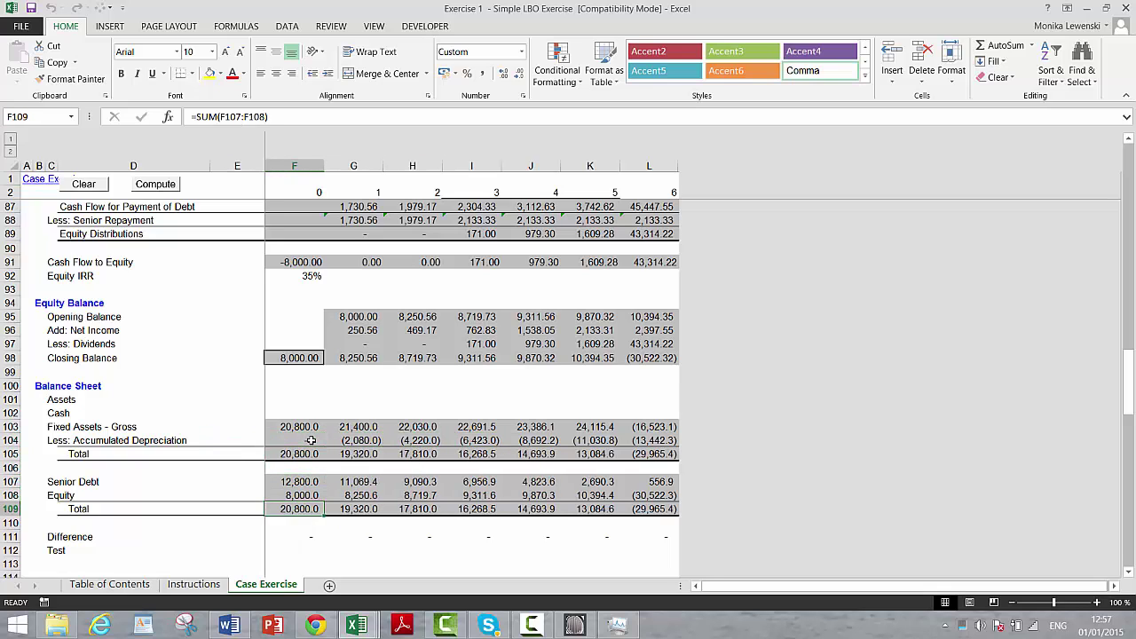
key(Down)
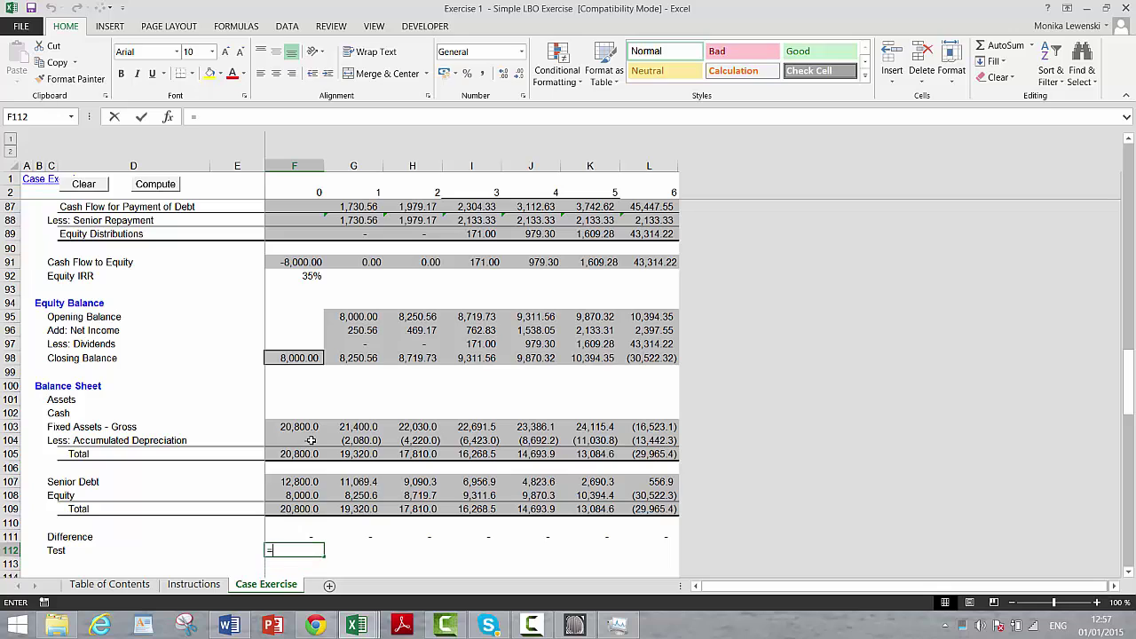
text(=)
key(Up)
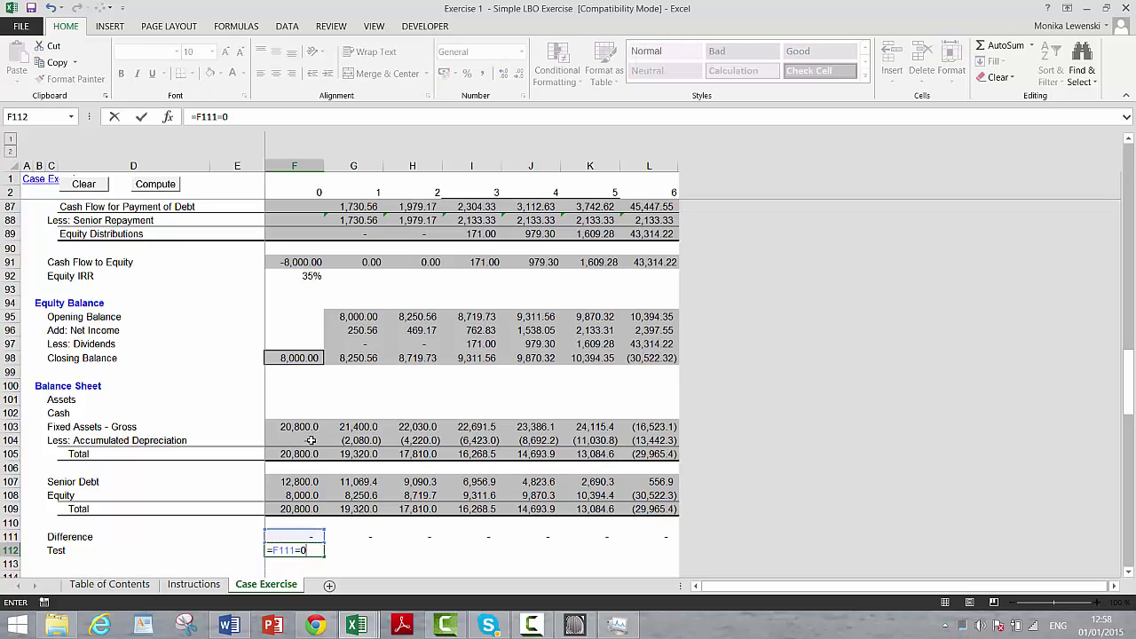
key(ctrl+Return)
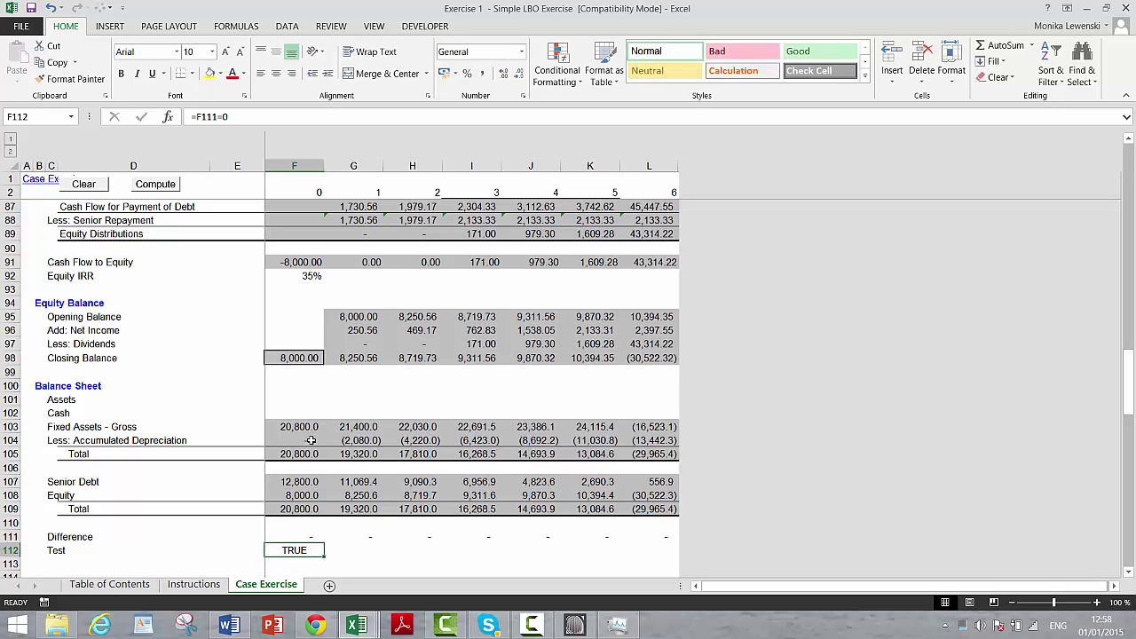
key(shift+Right)
key(shift+Right)
key(shift+Right)
key(shift+Right)
key(shift+Right)
key(shift+Right)
key(ctrl+r)
key(Up)
key(Up)
key(Up)
key(Up)
key(Up)
key(Up)
key(Up)
key(Up)
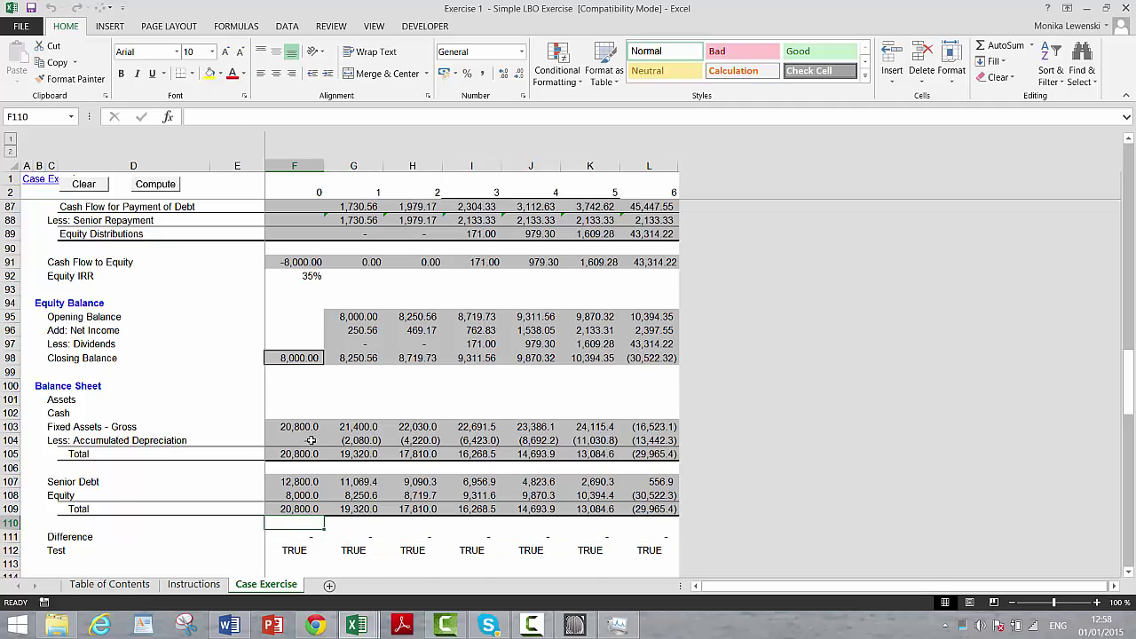
key(Up)
key(Up)
key(Up)
key(Up)
key(Up)
key(Up)
key(Up)
key(Up)
key(Up)
key(Up)
key(Up)
key(Up)
key(Up)
key(Up)
key(Up)
key(Up)
key(Up)
key(Up)
key(Up)
key(Up)
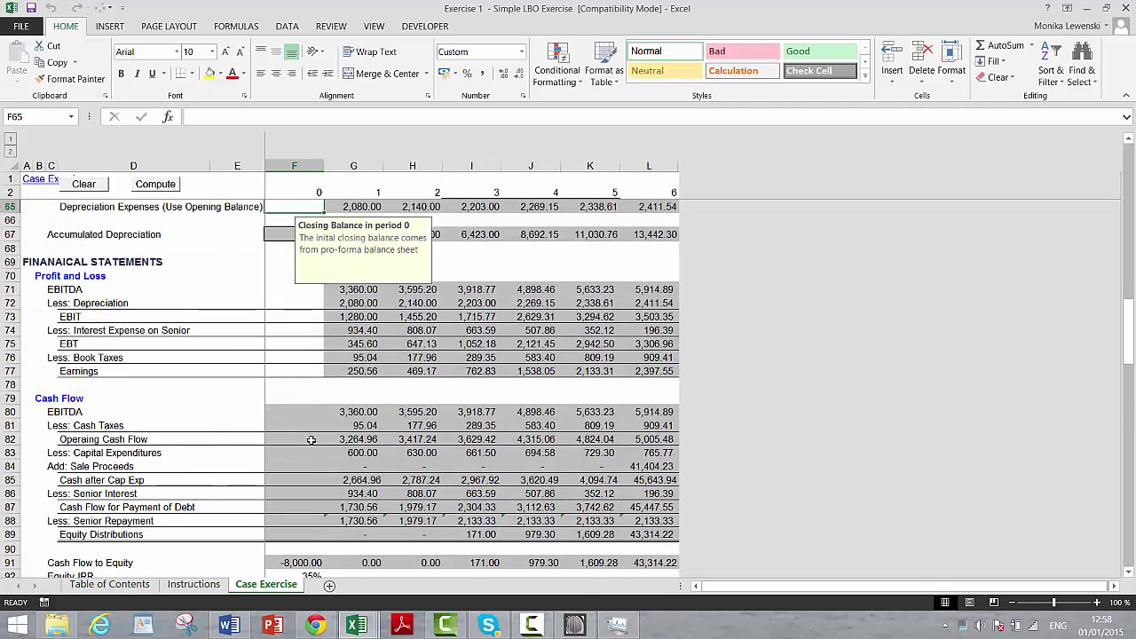
Try entry EV/EBITDA multiples of 6 and then 8 in F5.
key(Up)
key(Up)
key(Up)
key(Up)
key(Up)
key(Up)
key(Up)
key(Up)
key(Up)
key(Up)
key(Up)
key(Up)
key(Up)
key(Up)
key(Up)
key(Up)
key(Up)
key(Up)
key(Up)
key(Up)
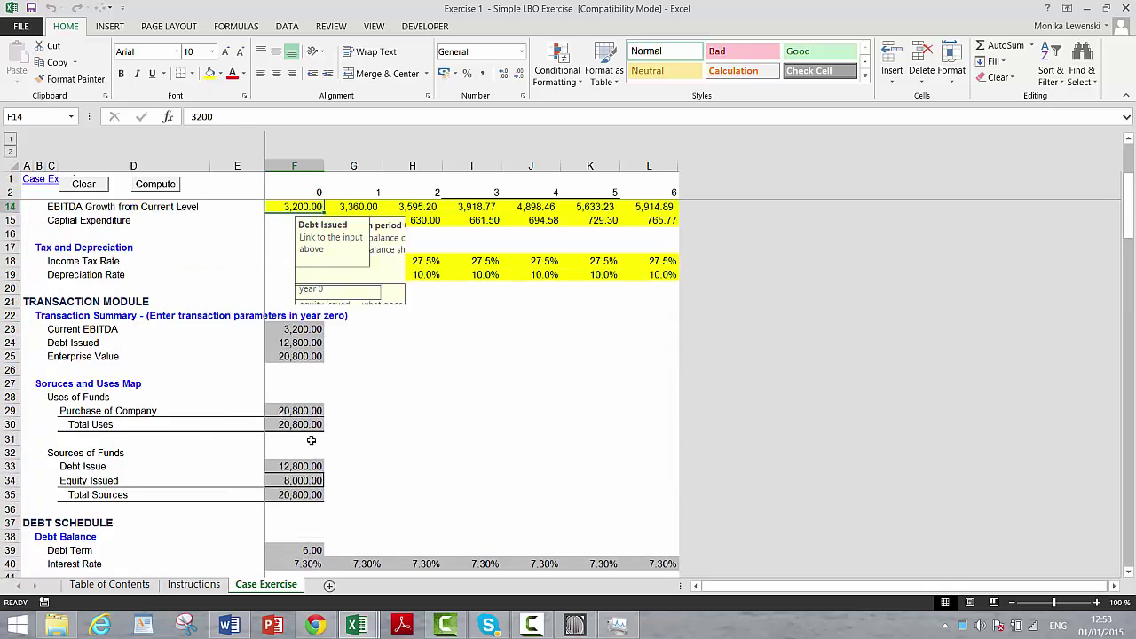
key(Down)
key(Down)
key(Down)
key(Down)
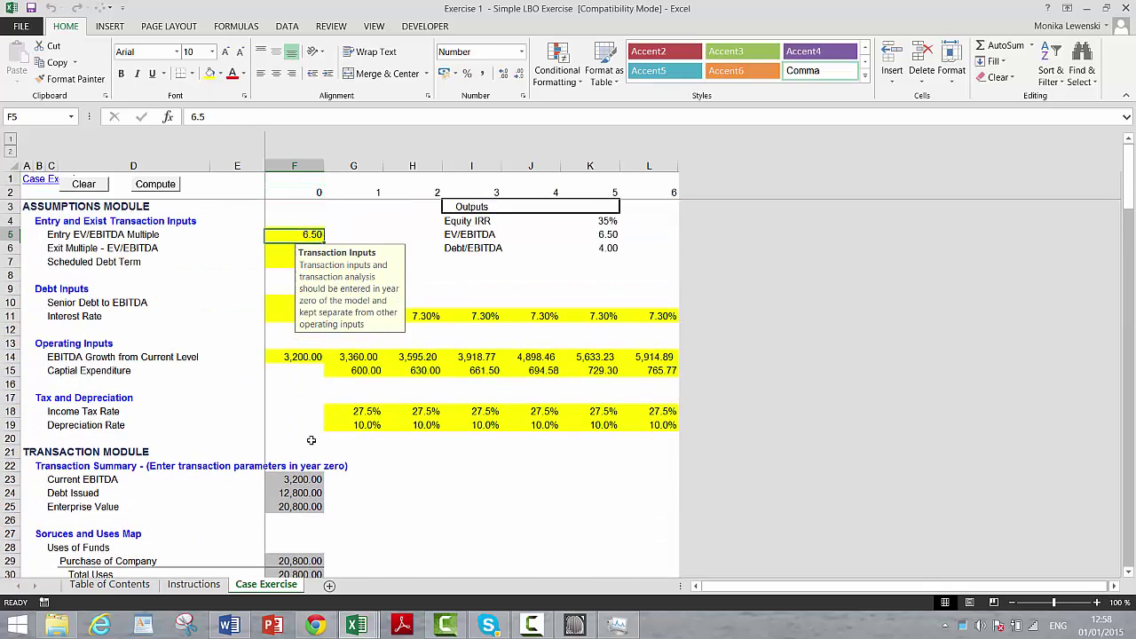
key(Up)
key(Down)
key(Up)
key(Down)
text(6)
key(Return)
key(Up)
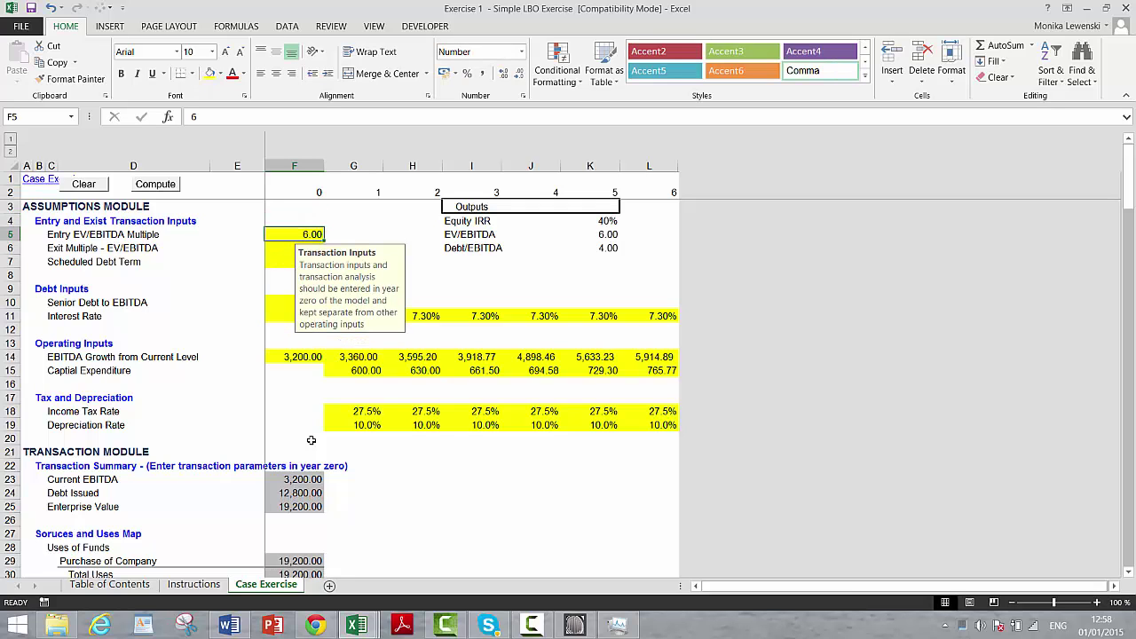
text(8)
key(Return)
key(Up)
Try an exit multiple of 6, then settle on 7.
key(Down)
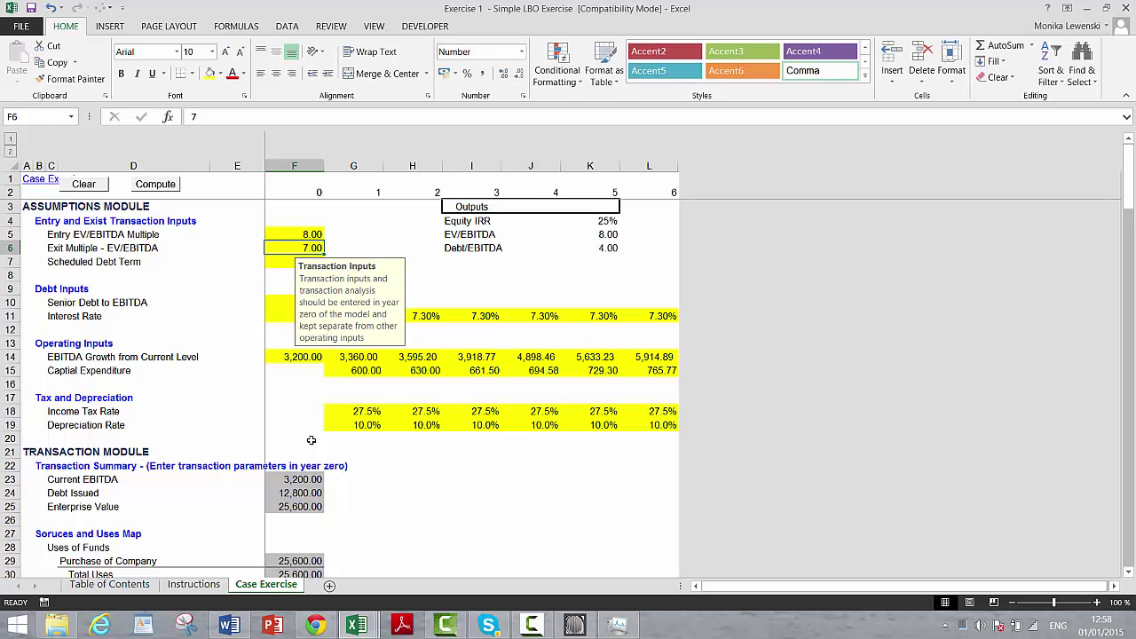
text(6)
key(Return)
key(Up)
text(7)
key(Up)
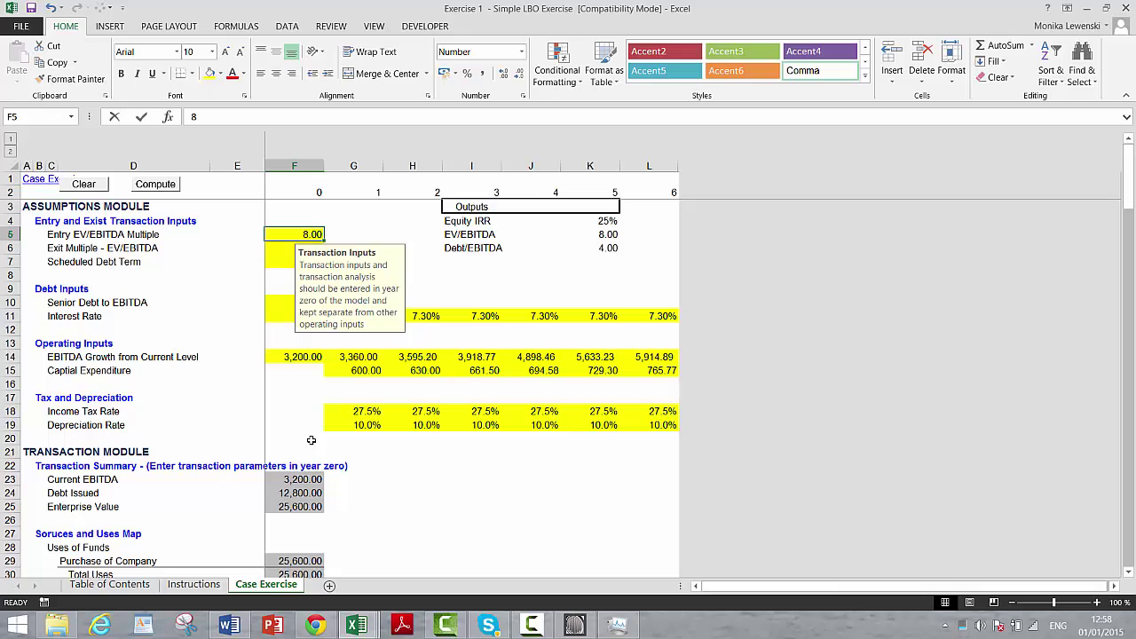
Set the entry multiple to 11, then review the exit and senior debt multiple inputs.
text(11)
key(Return)
key(Up)
key(Down)
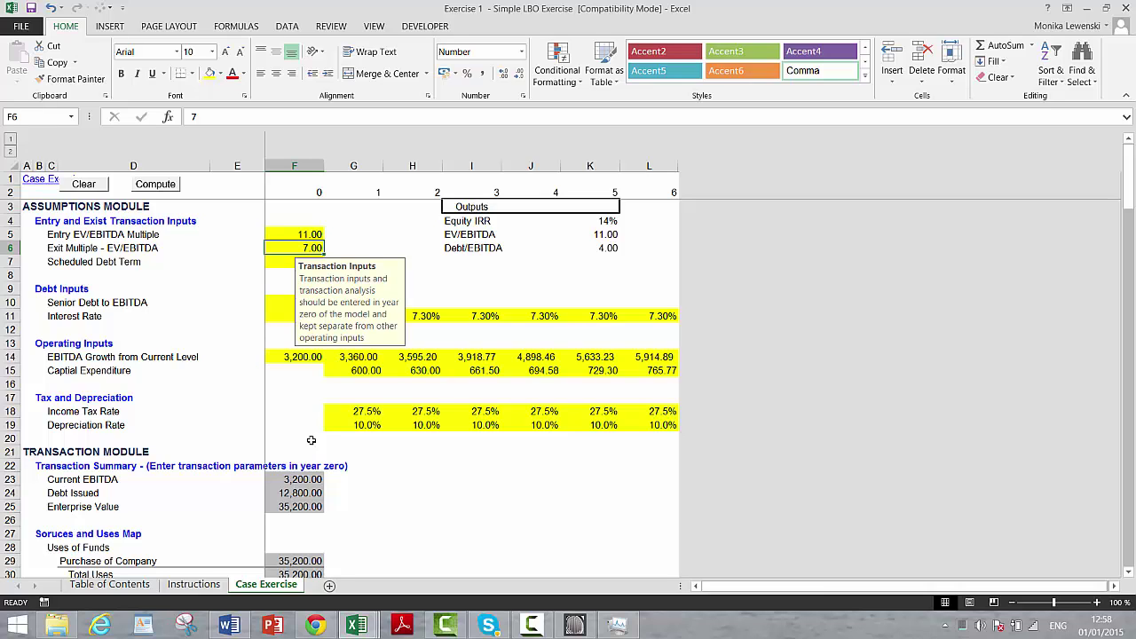
key(Up)
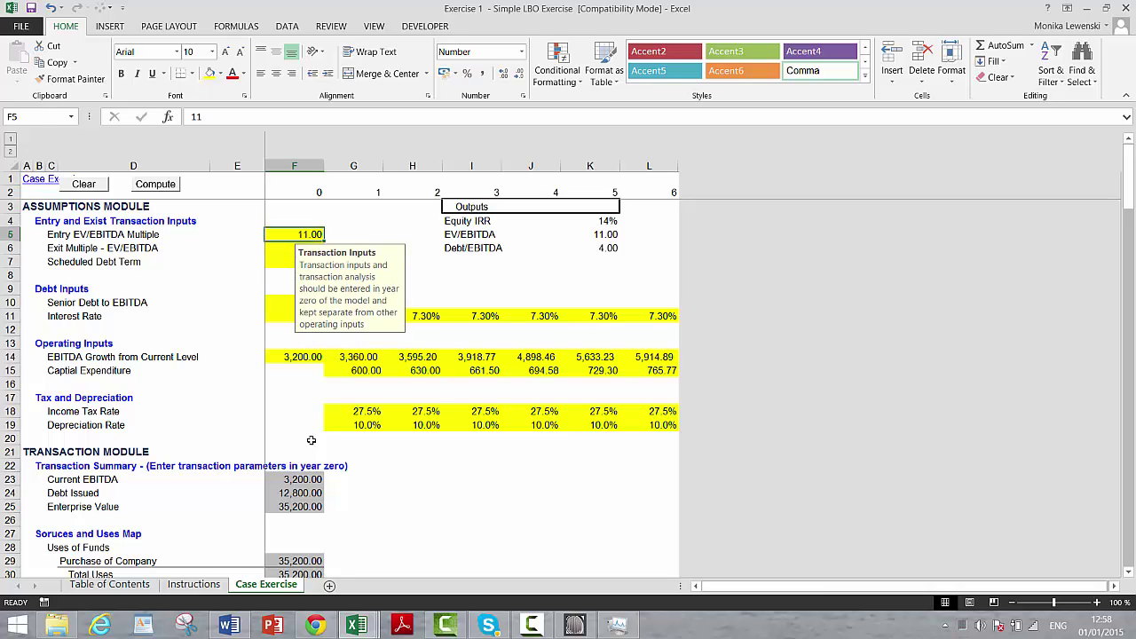
key(Down)
key(Down)
key(Down)
key(Down)
key(Down)
key(Down)
key(Down)
key(Up)
key(Up)
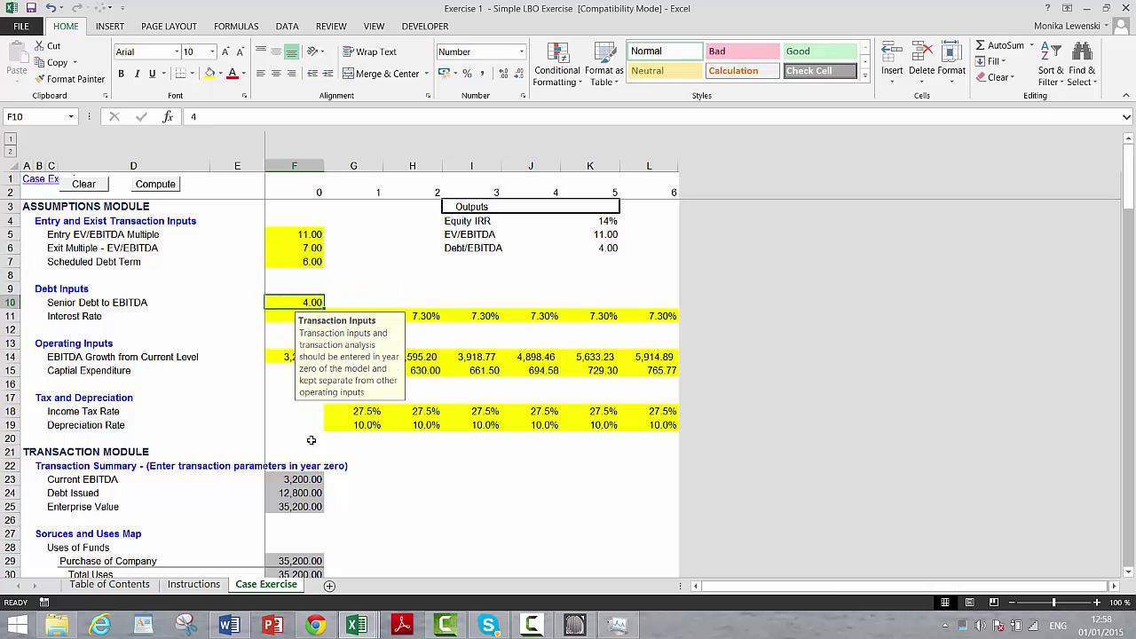
key(Down)
key(Down)
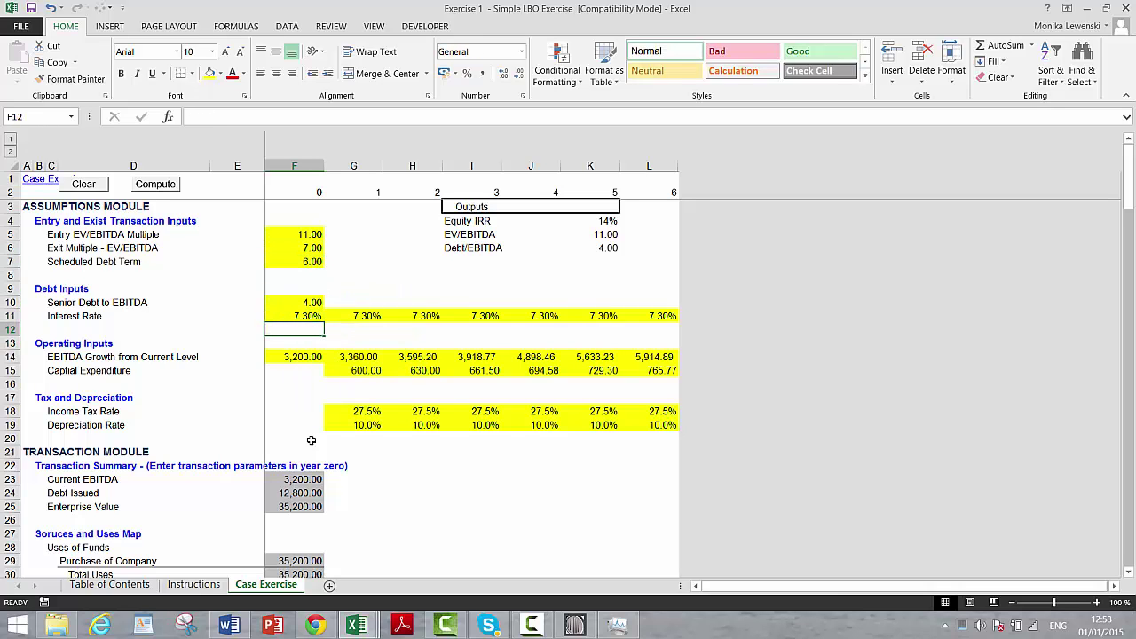
key(Down)
key(Down)
key(Down)
key(Down)
key(Down)
key(Down)
key(Down)
key(Down)
key(Down)
key(Down)
key(Down)
key(Down)
key(Down)
key(Down)
key(Down)
key(Down)
key(Down)
key(Down)
key(Down)
key(Down)
key(Down)
key(Down)
key(Down)
key(Down)
key(Down)
key(Down)
key(Down)
key(Down)
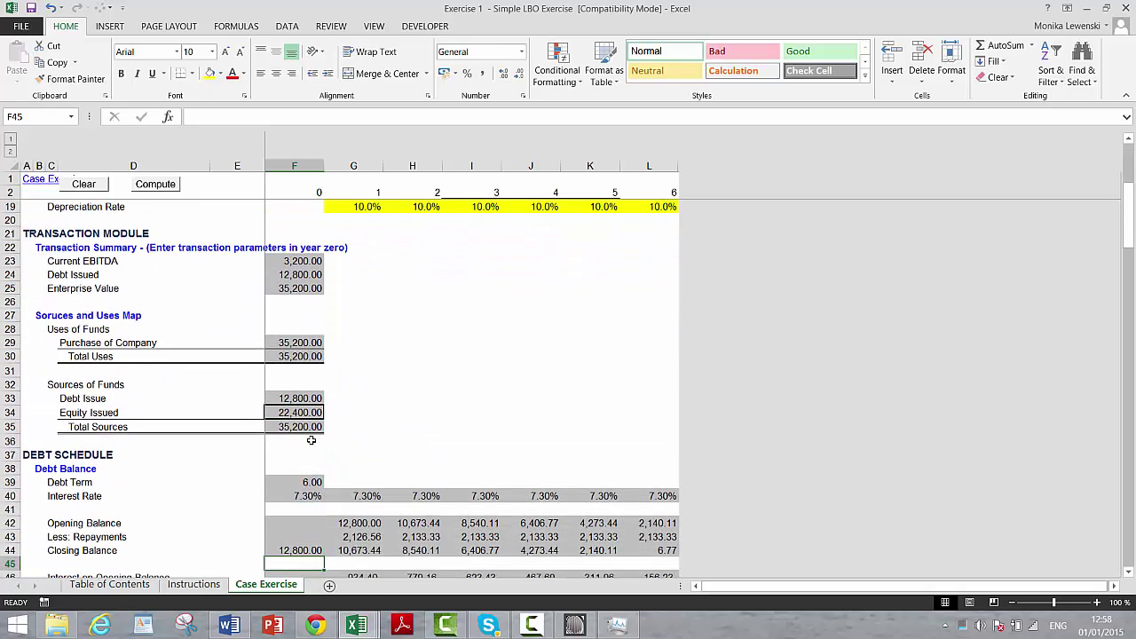
key(Up)
key(Up)
key(Up)
key(Up)
key(Up)
key(Up)
key(Up)
key(Up)
key(Up)
key(Up)
key(Up)
key(Up)
key(Up)
key(Up)
key(Up)
key(Up)
key(Up)
key(Down)
key(Down)
key(Down)
key(Down)
key(Down)
key(Down)
key(Down)
key(Down)
key(Down)
key(Down)
key(Down)
key(Down)
key(Down)
key(Down)
key(Down)
key(Down)
key(Down)
key(Down)
key(Down)
key(Down)
key(Down)
key(Down)
key(Down)
key(Down)
key(Down)
key(Down)
key(Down)
key(Down)
key(Down)
key(Down)
key(Down)
key(Down)
key(Down)
key(Down)
key(Down)
key(Down)
key(Down)
key(Down)
key(Down)
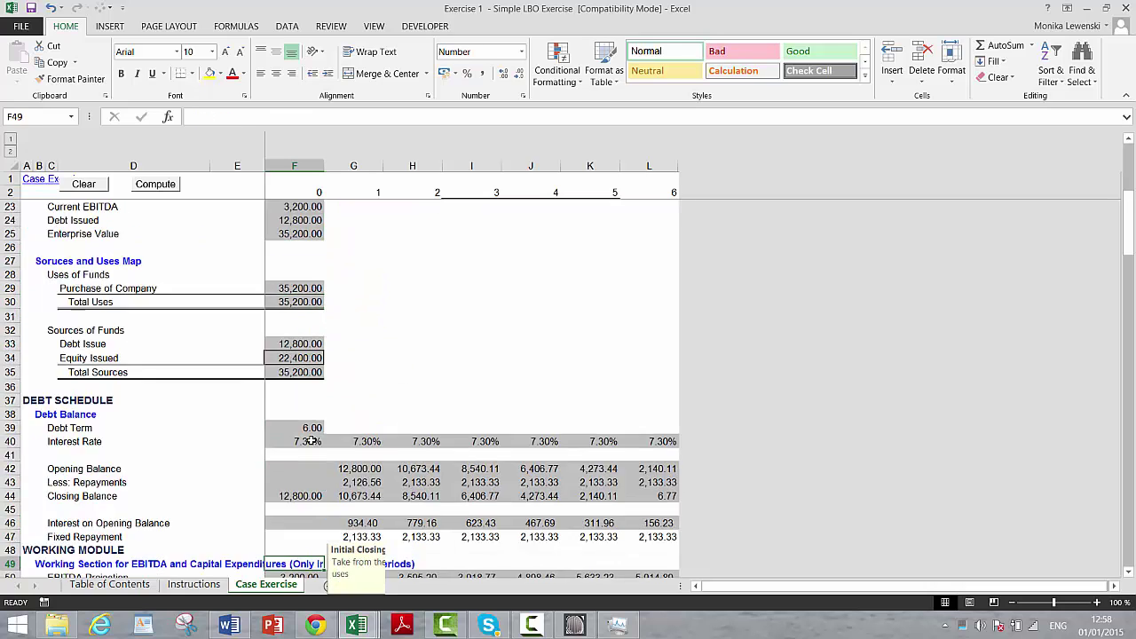
key(Down)
key(Down)
key(Down)
key(Down)
key(Down)
key(Down)
key(Down)
key(Down)
key(Down)
key(Down)
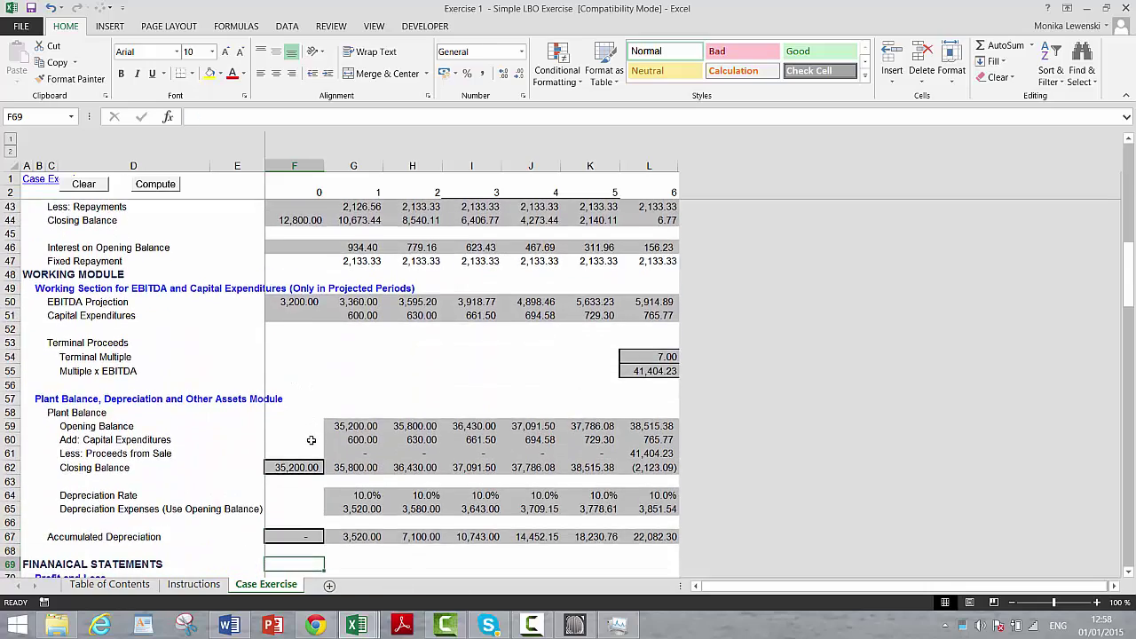
key(Down)
key(Down)
key(Down)
key(Down)
key(Down)
key(Down)
key(Down)
key(Down)
key(Down)
key(Down)
key(Down)
key(Down)
key(Down)
key(Down)
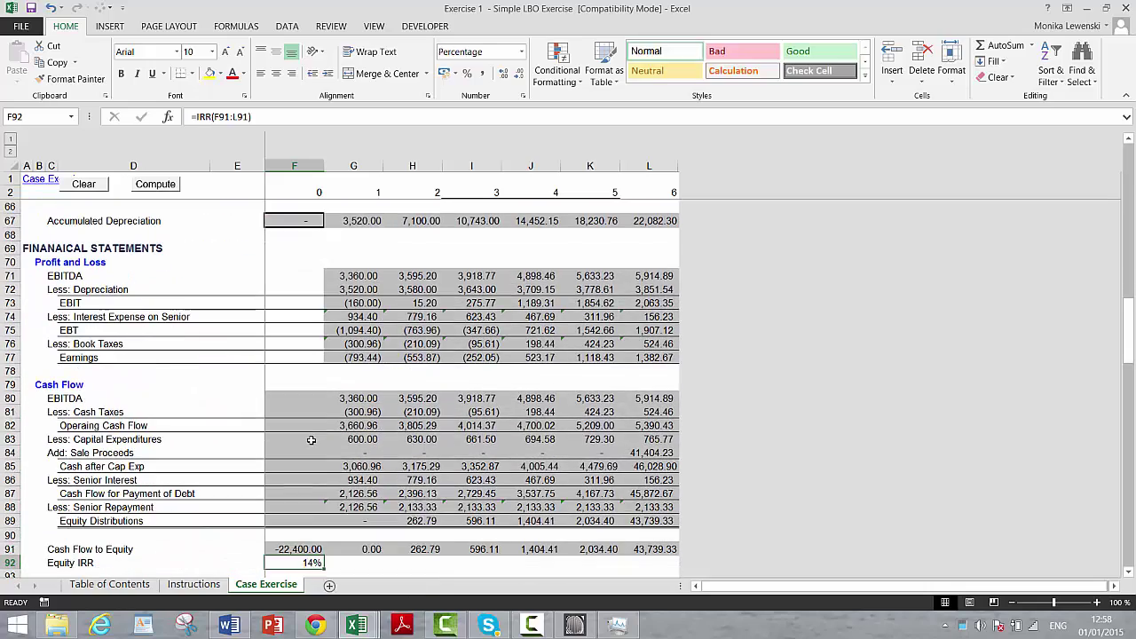
key(Down)
key(Down)
key(Down)
key(Down)
key(Down)
key(Down)
key(Down)
key(Down)
key(Down)
key(Down)
key(Down)
key(Down)
key(Down)
key(Down)
key(Down)
key(Down)
key(Down)
key(Down)
key(Down)
key(Down)
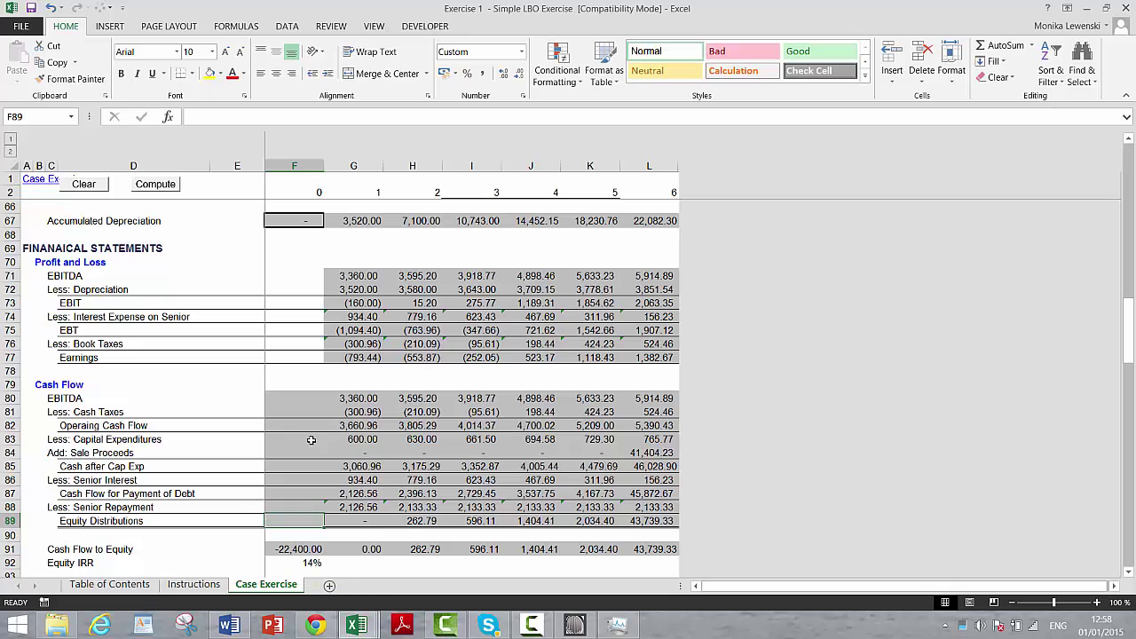
key(Up)
key(Up)
key(Up)
key(Up)
key(Up)
key(Up)
key(Up)
key(Up)
key(Up)
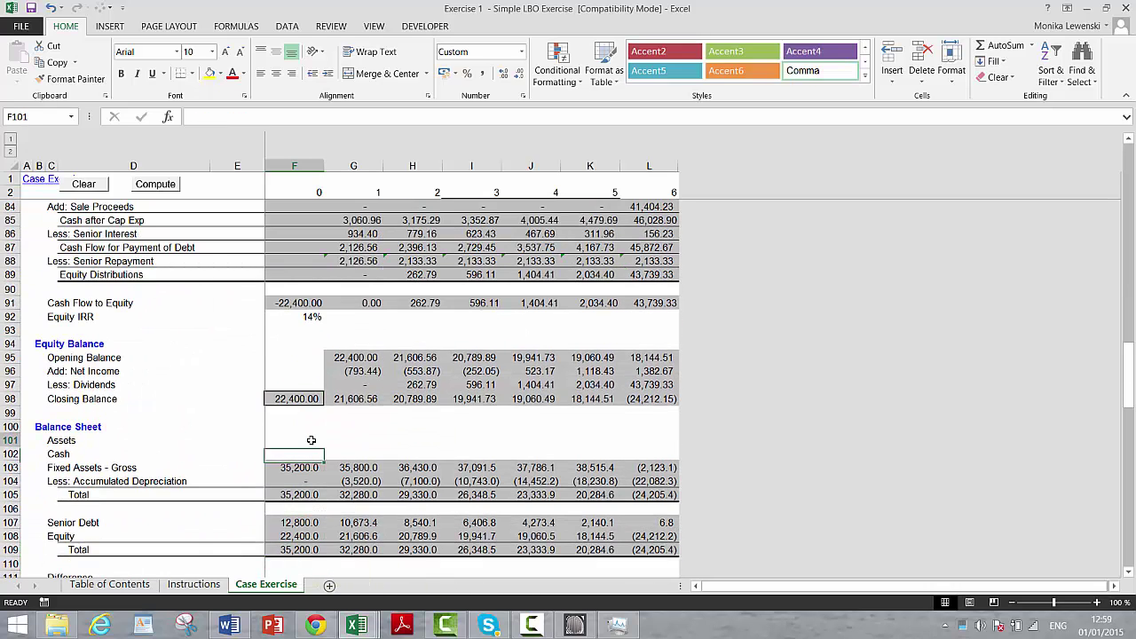
key(Down)
key(Down)
key(Down)
key(Down)
key(Down)
key(Down)
key(Down)
key(Down)
key(Down)
key(Down)
key(Down)
key(Down)
key(Down)
key(Down)
key(Down)
key(Down)
key(Down)
key(Down)
key(Down)
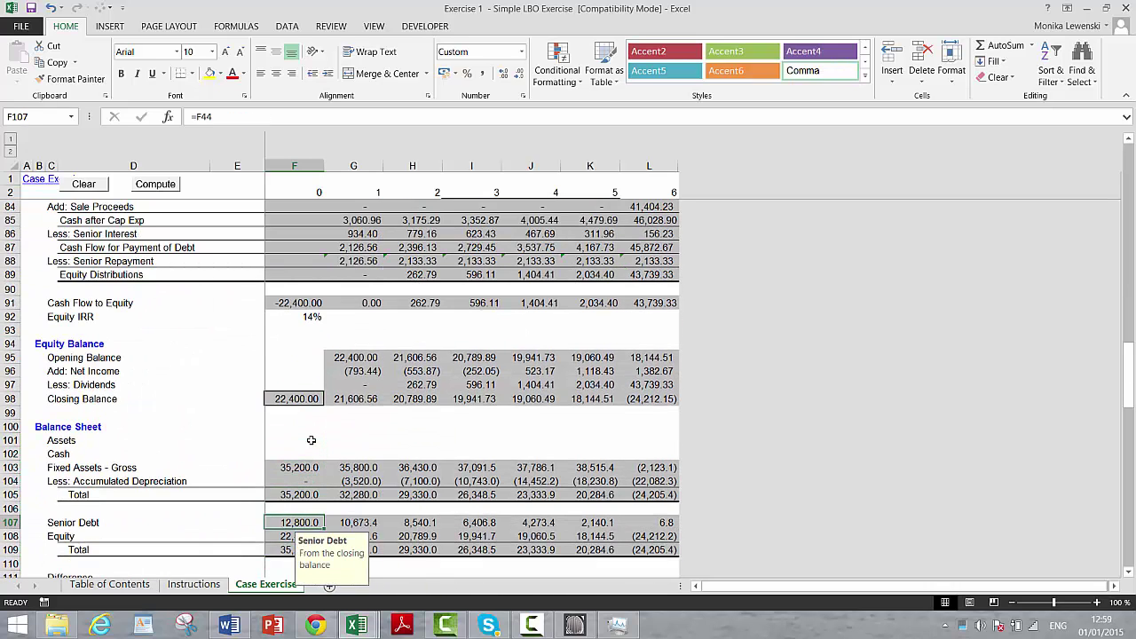
key(Up)
key(Up)
key(Up)
key(Up)
key(Up)
key(Up)
key(Up)
key(Up)
key(Up)
key(Up)
key(Up)
key(Up)
key(Up)
key(Up)
key(Up)
key(Up)
key(Up)
key(Up)
key(Up)
key(Up)
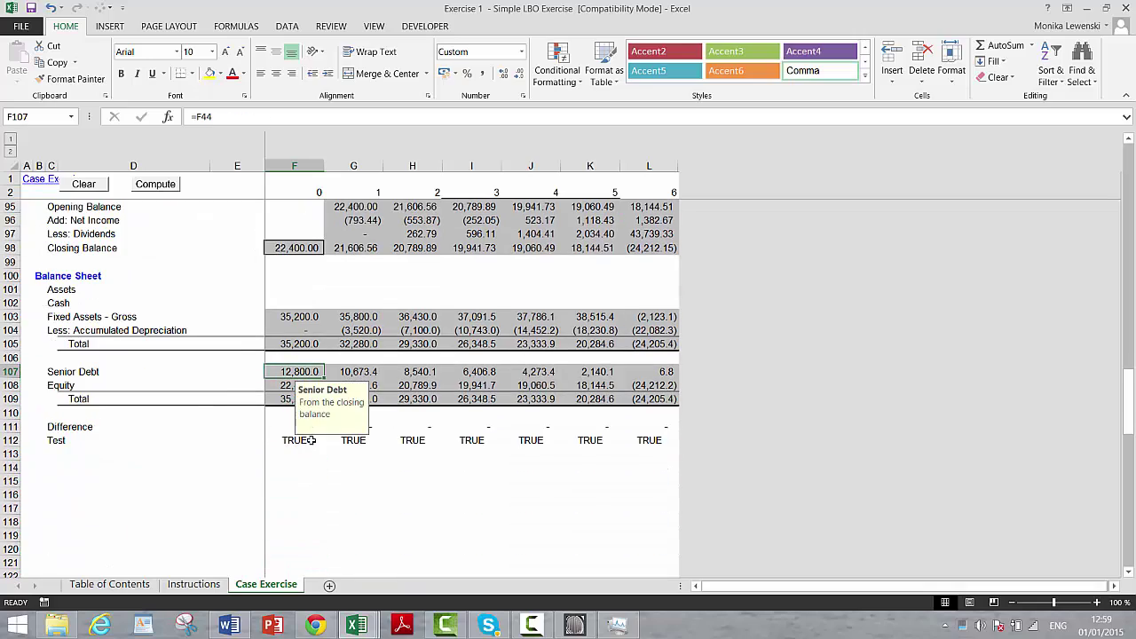
key(Up)
key(Up)
key(Up)
key(Up)
key(Up)
key(Up)
key(Up)
key(Up)
key(Up)
key(Up)
key(Up)
key(Up)
key(Up)
key(Up)
key(Up)
key(Up)
key(Up)
key(Up)
key(Up)
key(Up)
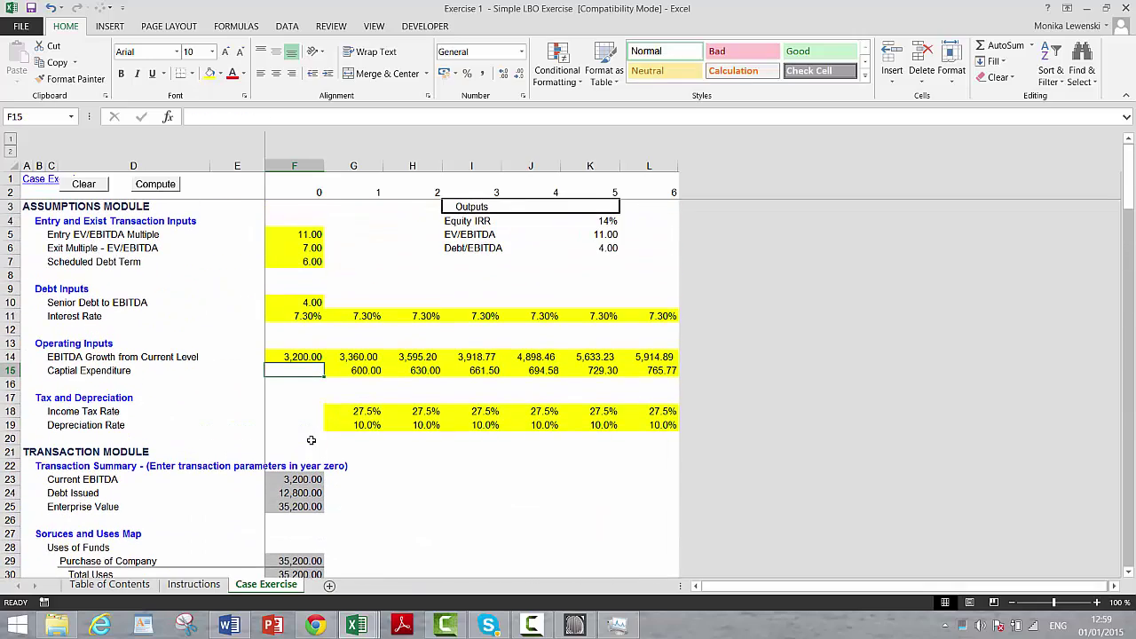
mouse_move(473, 624)
click(531, 626)
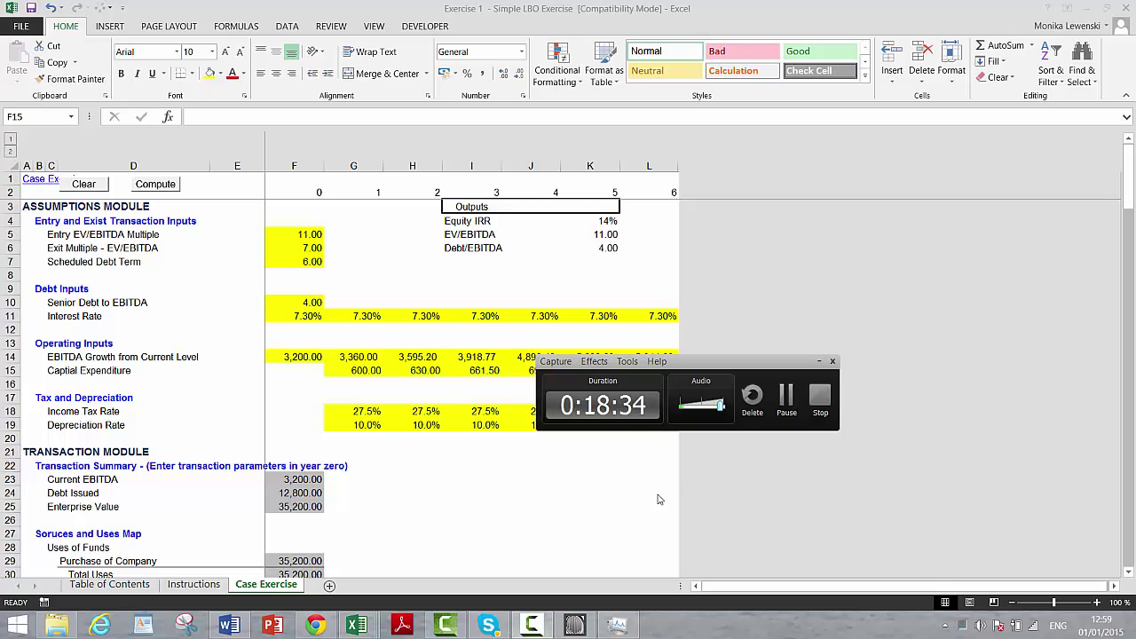